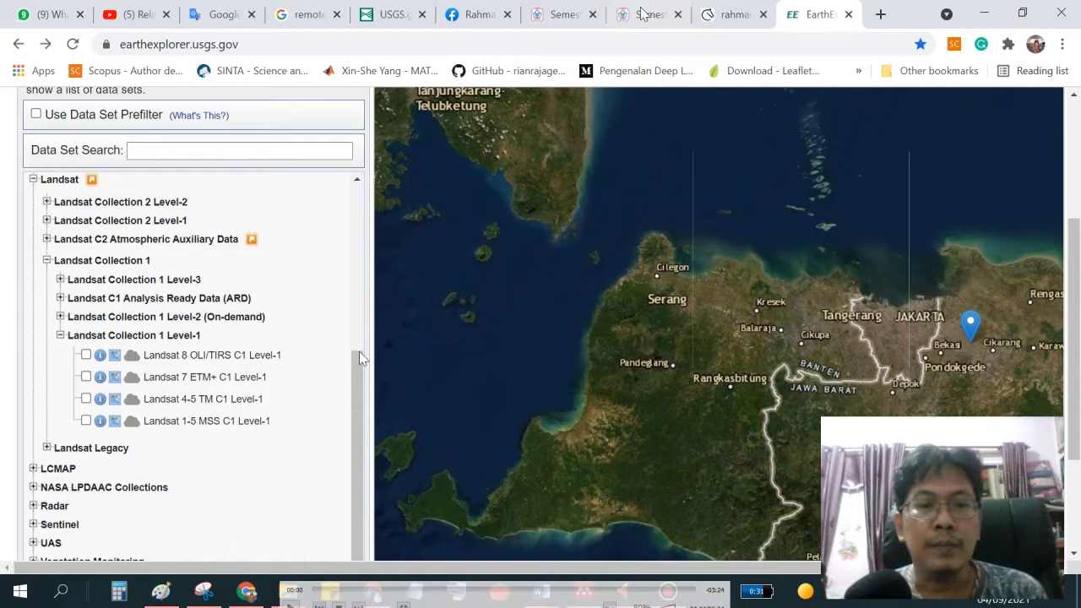
# Return to the search criteria and delete the existing polygon coordinate near Bekasi.
pyautogui.click(352, 378)
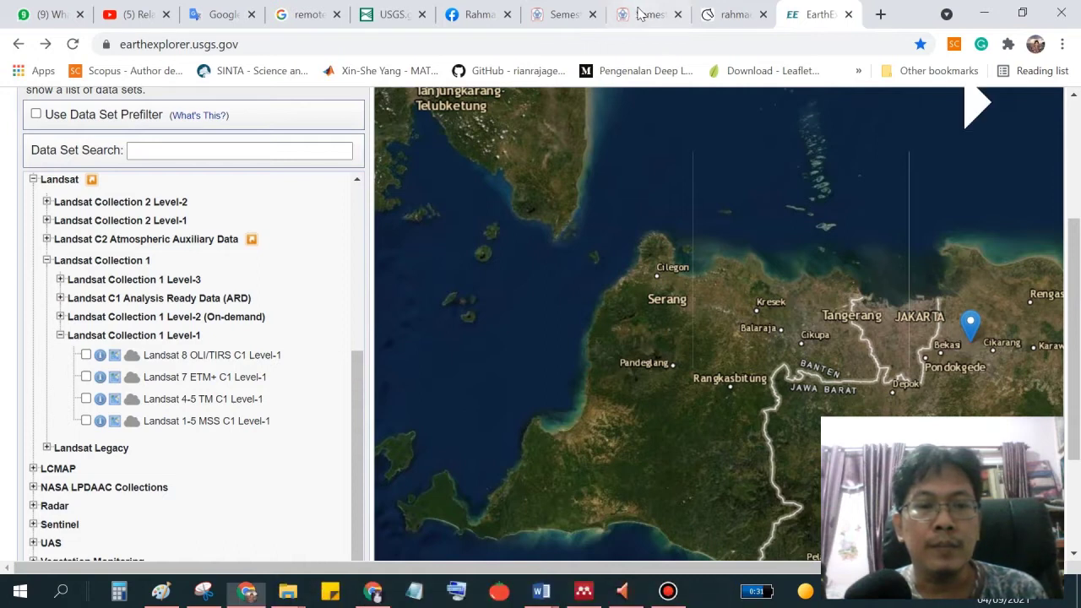
pyautogui.moveTo(798, 259); pyautogui.dragTo(587, 241)
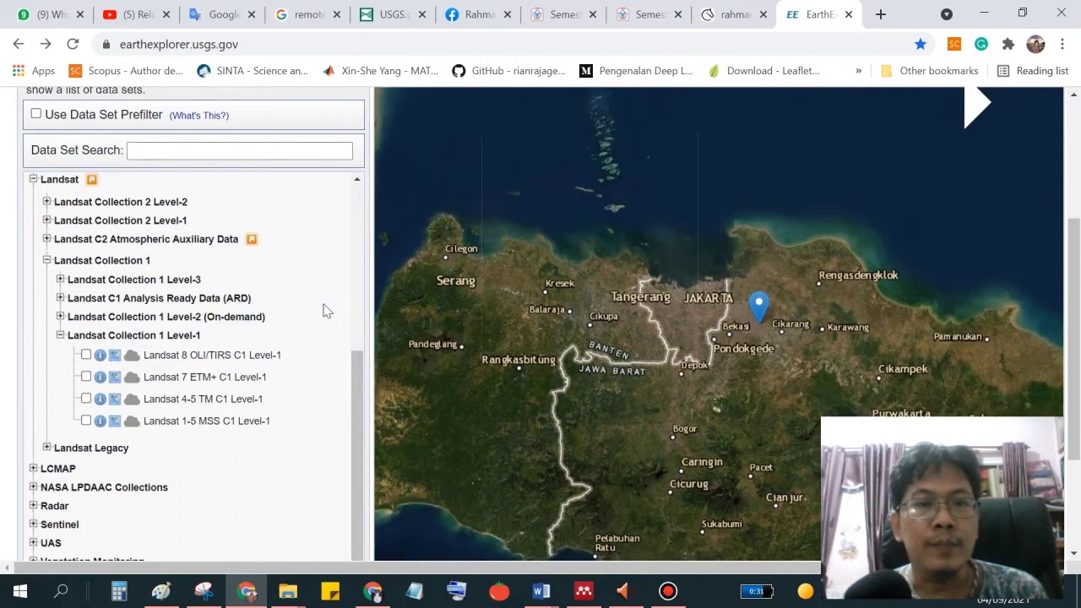
pyautogui.scroll(4, 358, 310)
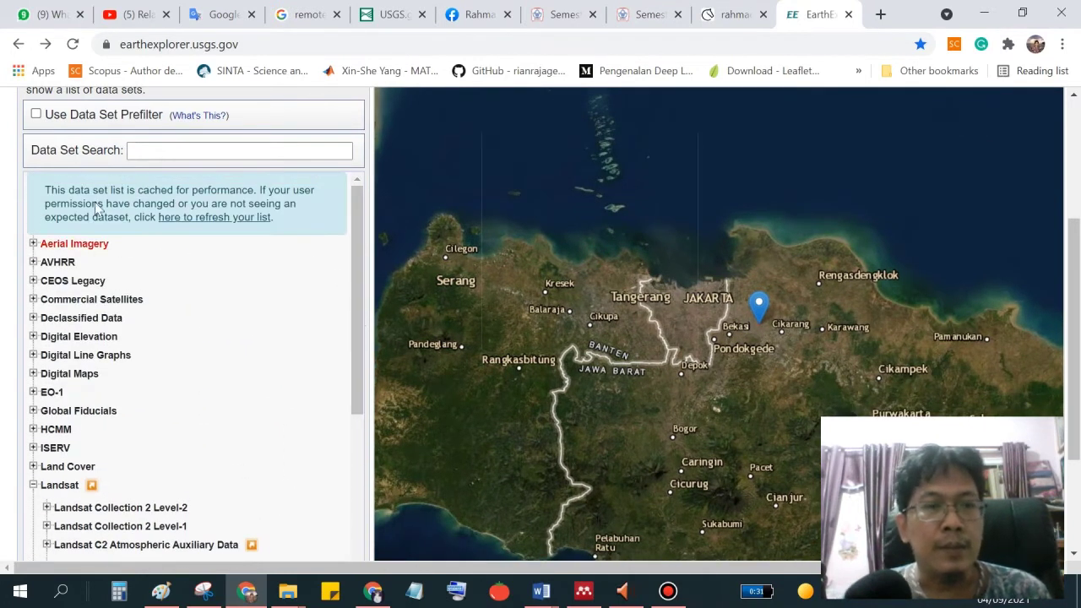
pyautogui.scroll(3, 109, 174)
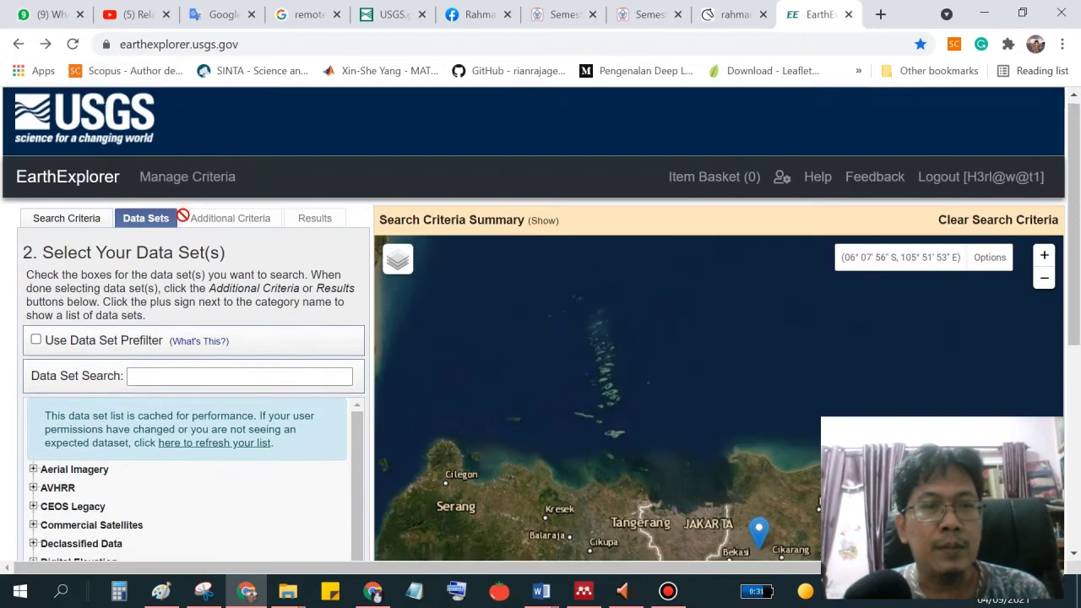
pyautogui.scroll(-1, 175, 207)
pyautogui.click(68, 139)
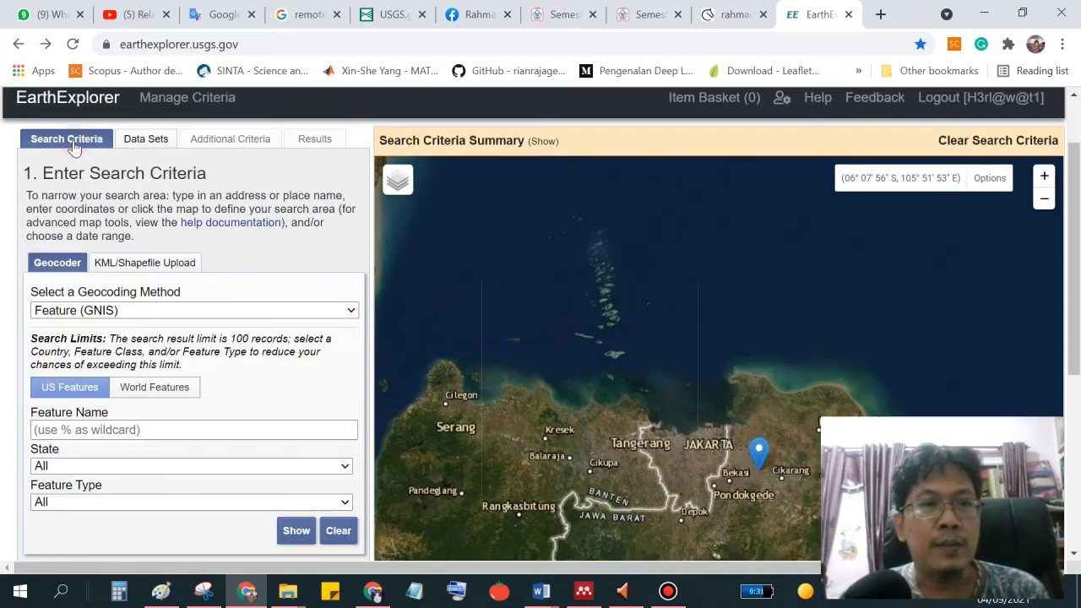
pyautogui.scroll(-2, 169, 386)
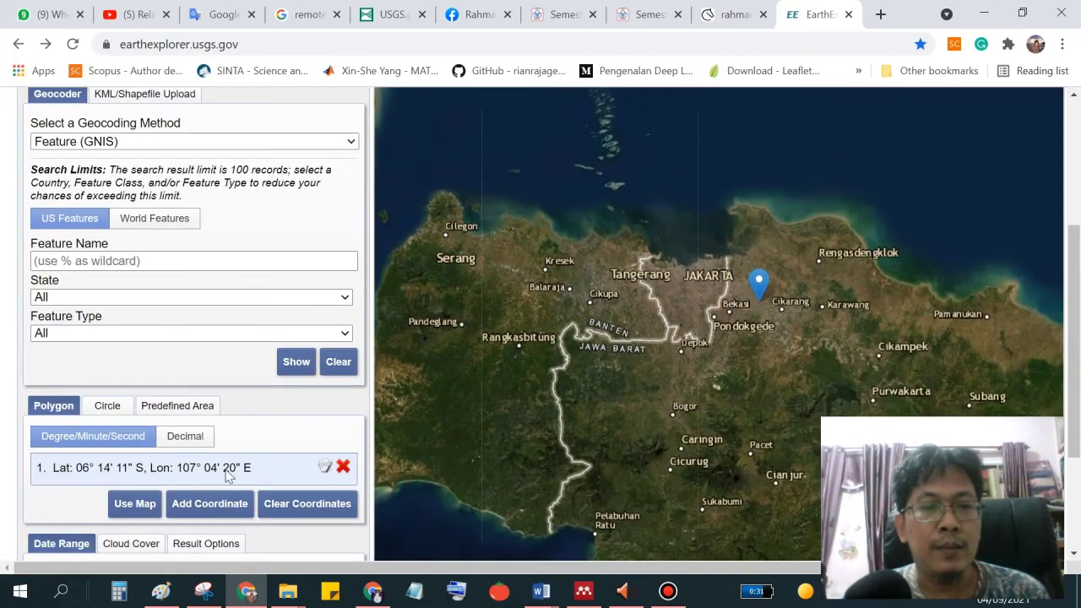
pyautogui.scroll(-1, 228, 473)
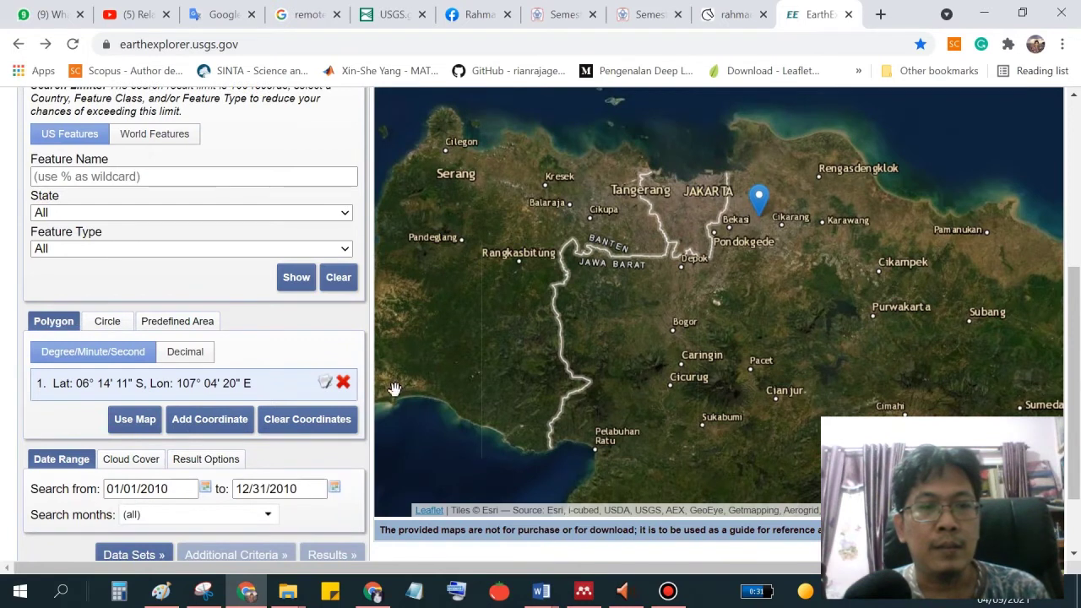
pyautogui.click(343, 383)
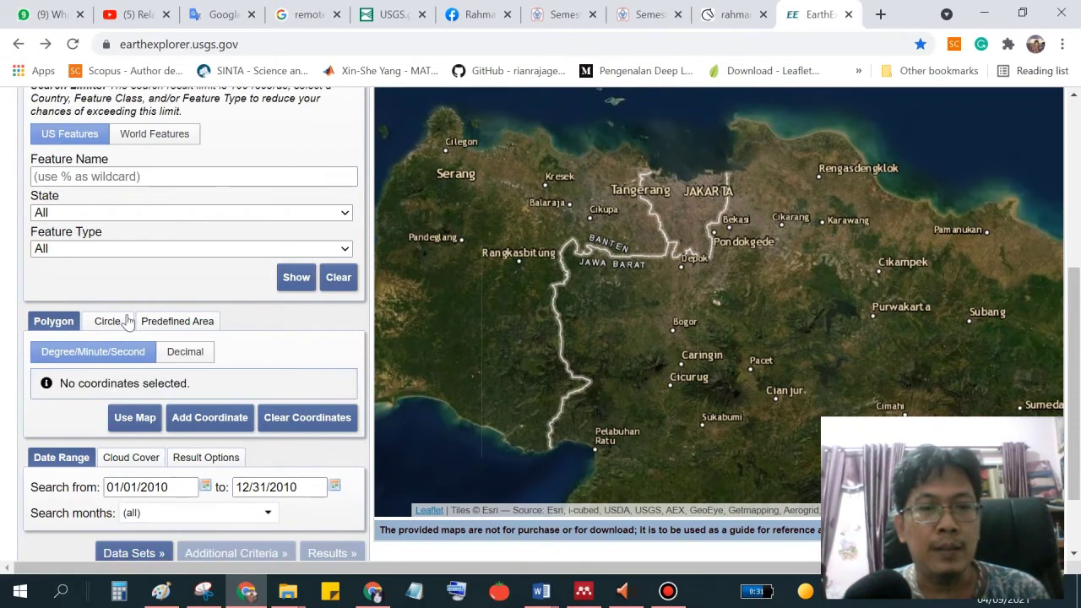
# Try the visible map area plus an extra point near Bekasi as the search polygon, and delete all its coordinates.
pyautogui.click(139, 417)
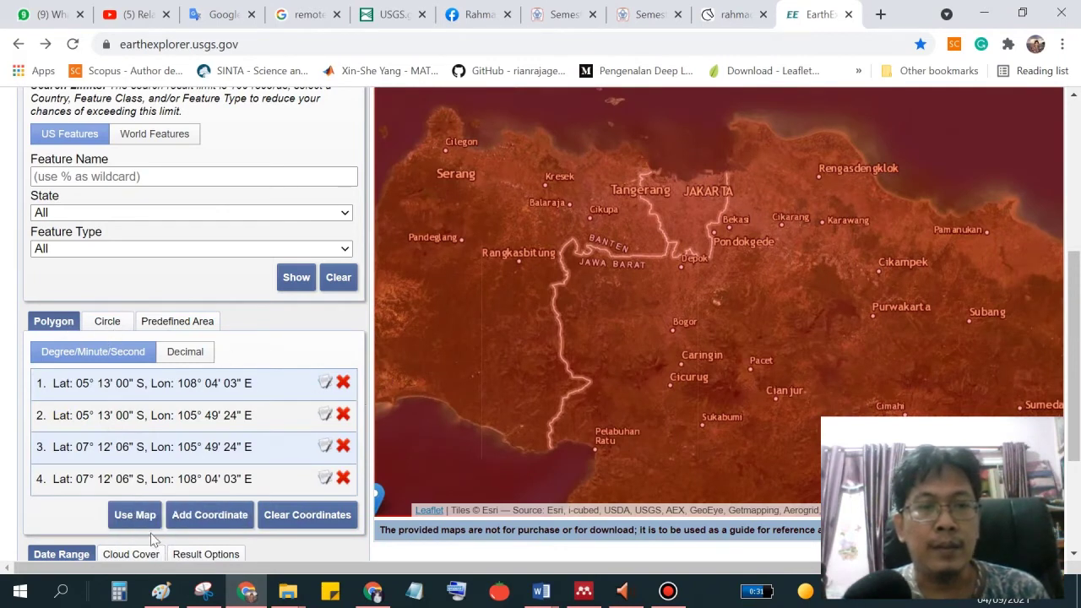
pyautogui.click(763, 205)
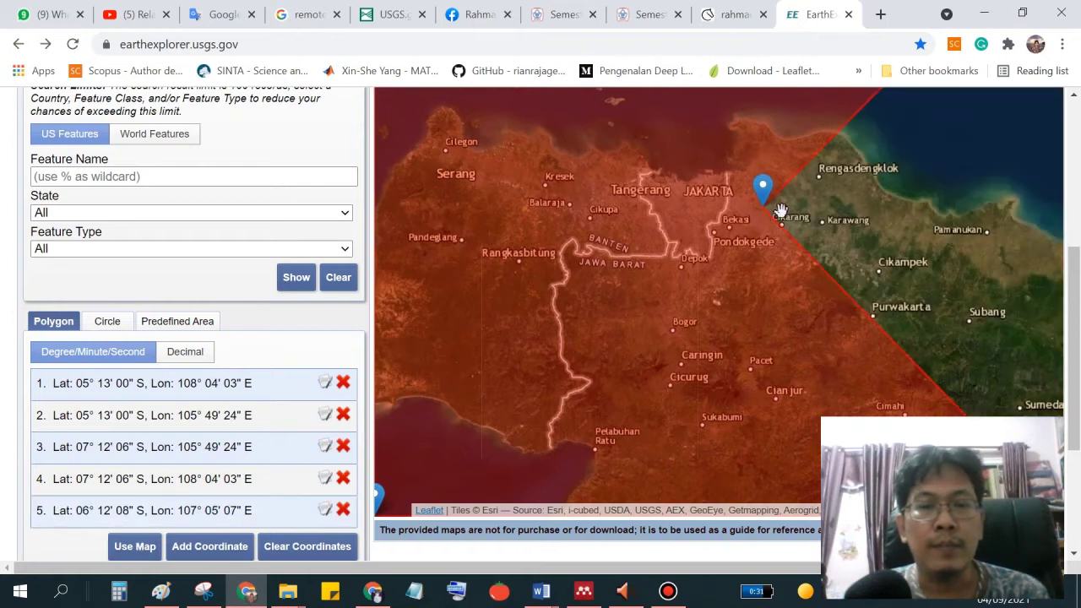
pyautogui.click(342, 383)
pyautogui.click(343, 383)
pyautogui.click(343, 382)
pyautogui.click(343, 383)
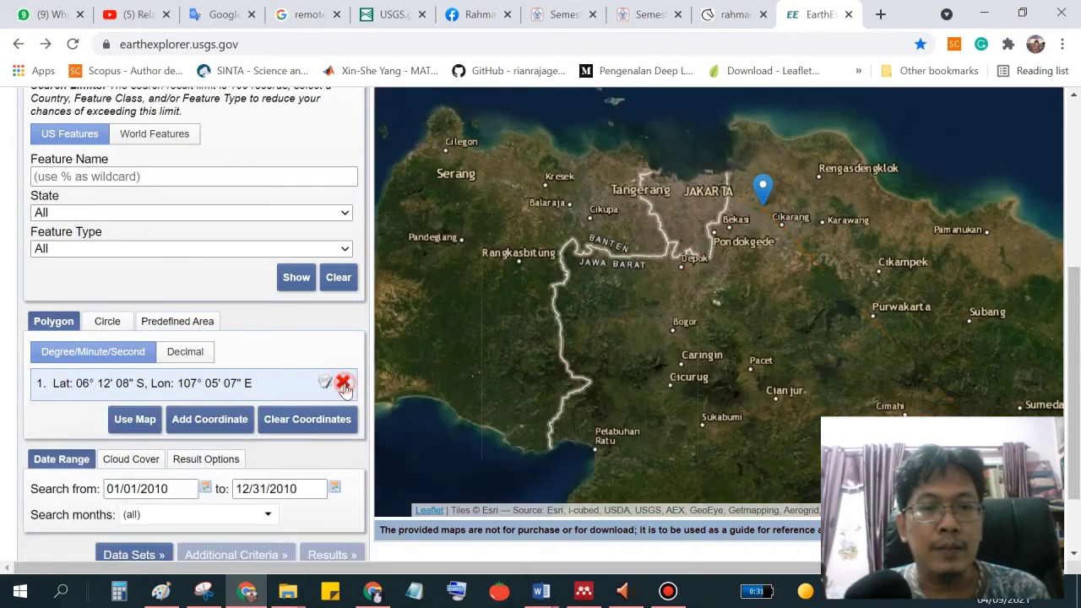
pyautogui.click(343, 382)
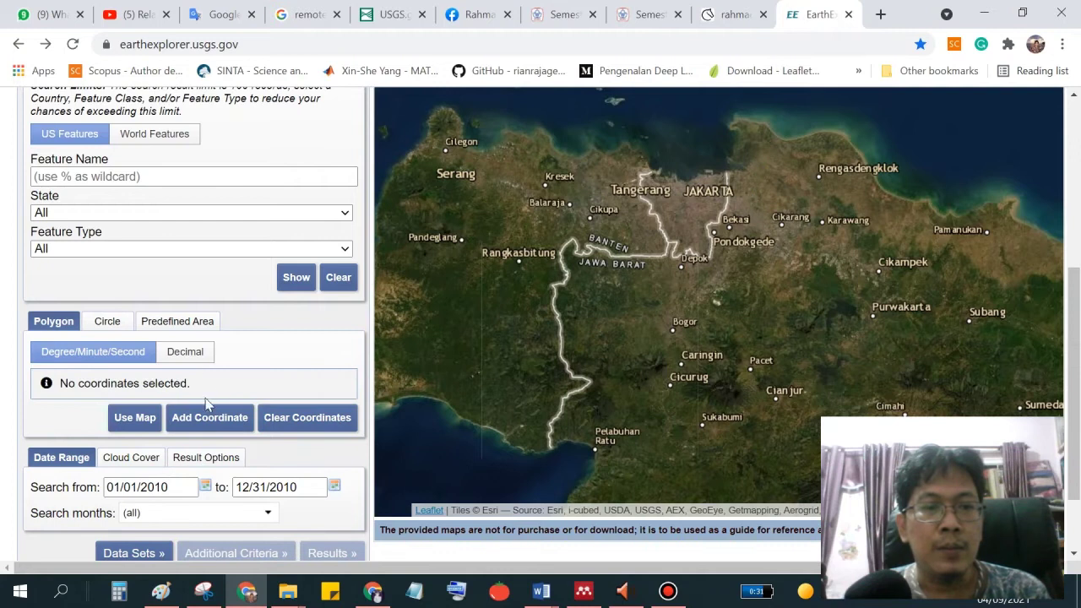
# Try the visible map area as the search polygon and examine the Circle and Predefined Area options.
pyautogui.click(140, 417)
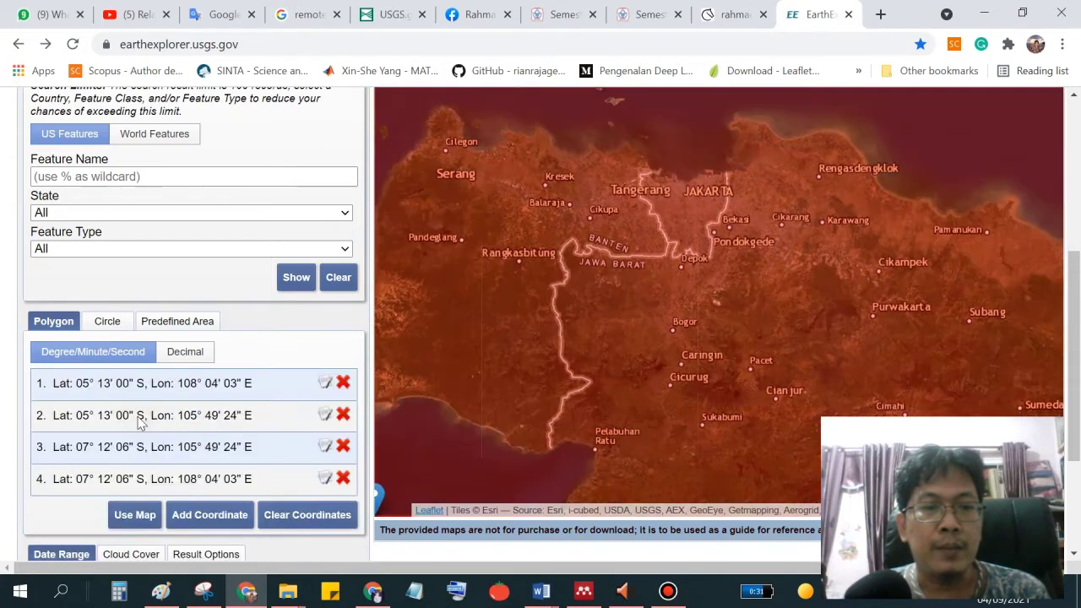
pyautogui.click(185, 352)
pyautogui.click(131, 352)
pyautogui.click(107, 326)
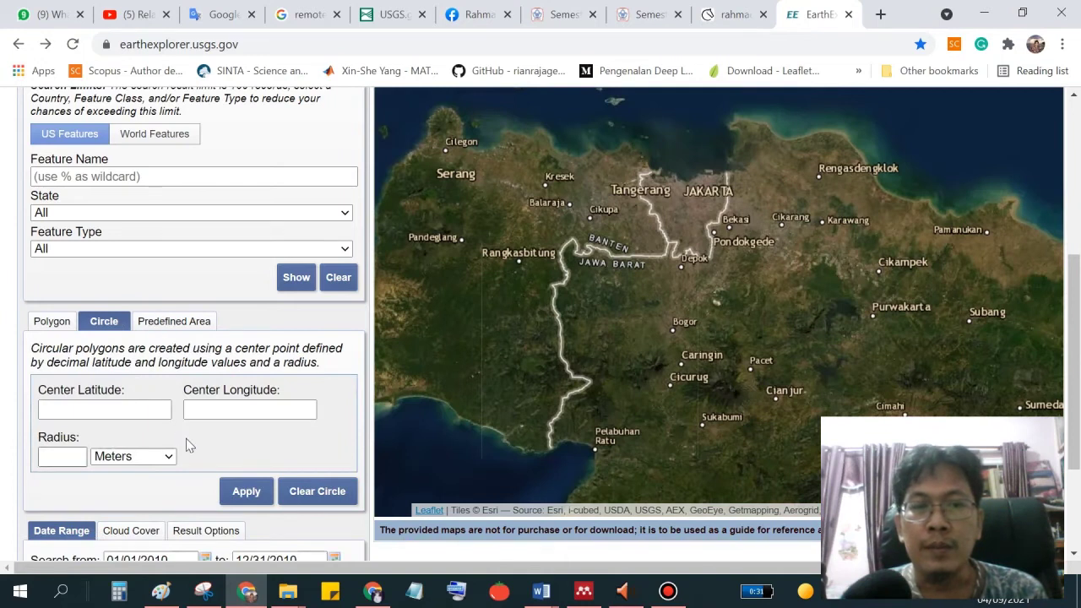
pyautogui.click(180, 323)
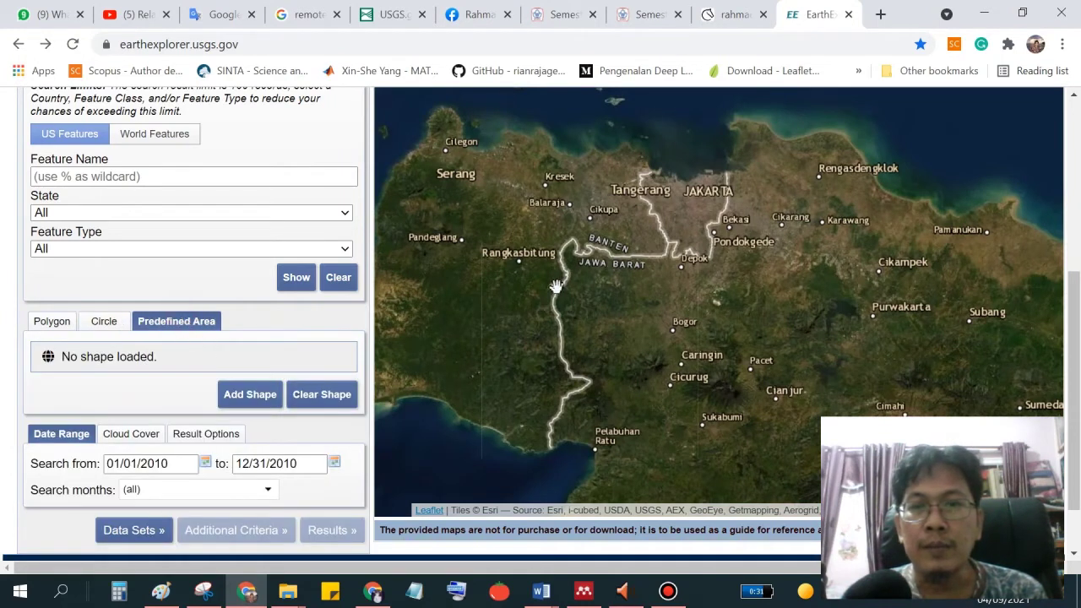
# Place a single polygon coordinate just east of Bekasi, at about 06° 14' 36" S, 107° 03' 38" E.
pyautogui.click(53, 322)
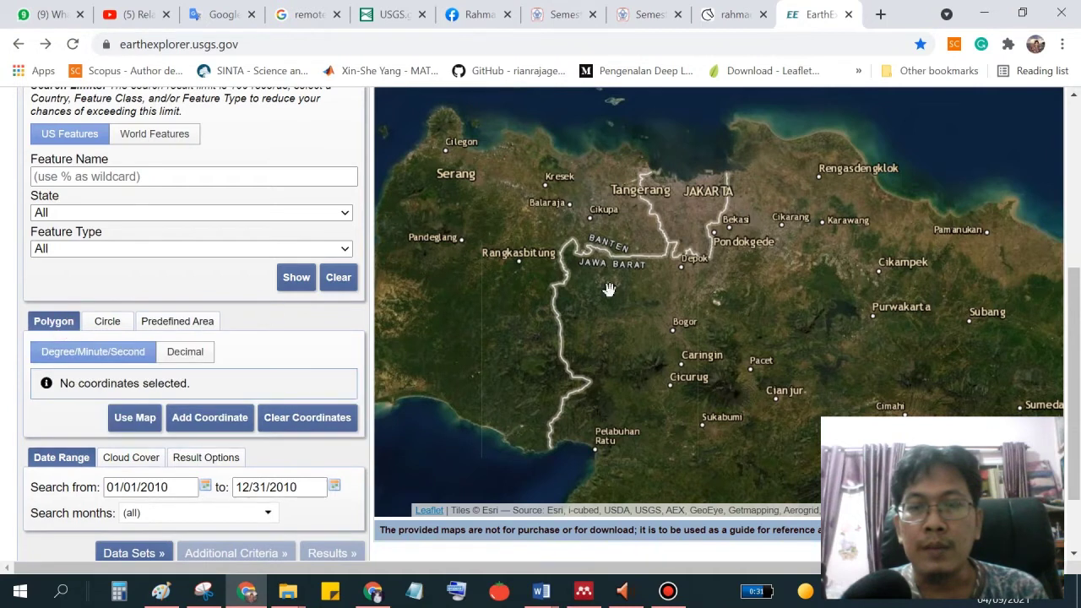
pyautogui.click(753, 219)
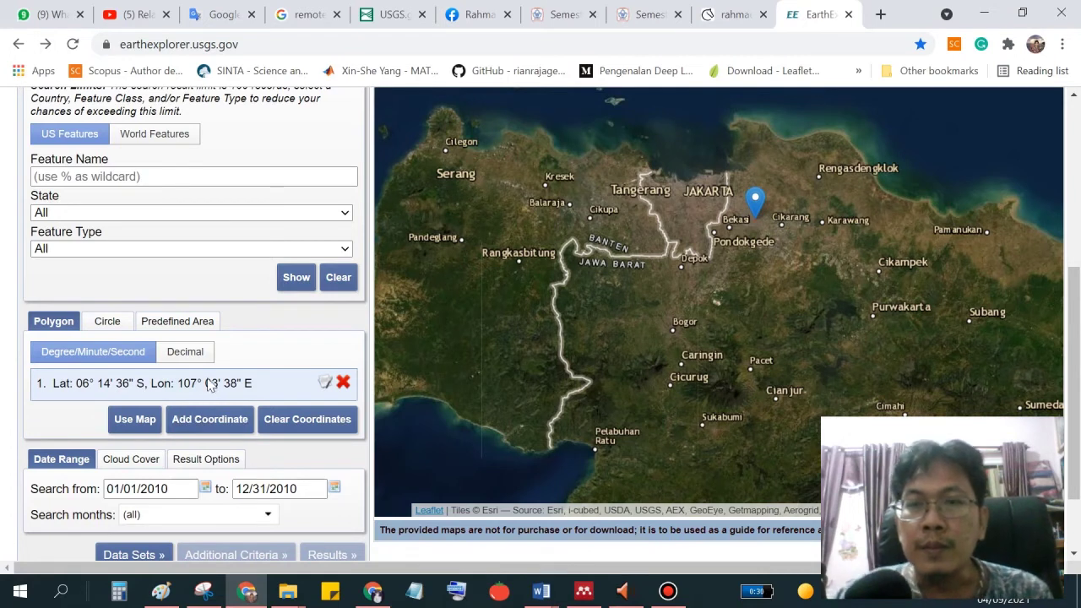
pyautogui.click(205, 490)
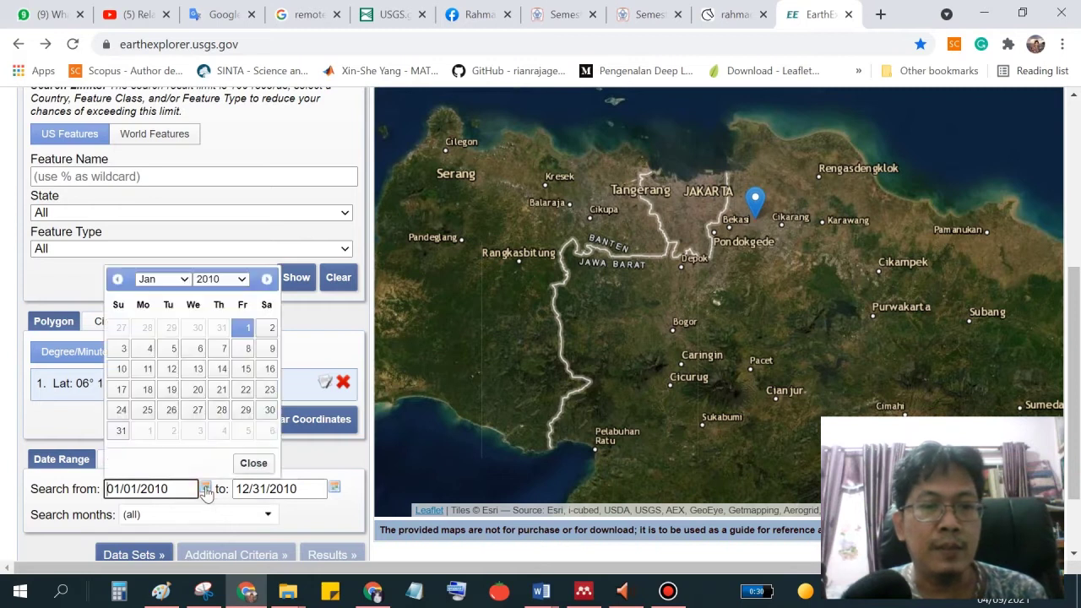
pyautogui.click(243, 280)
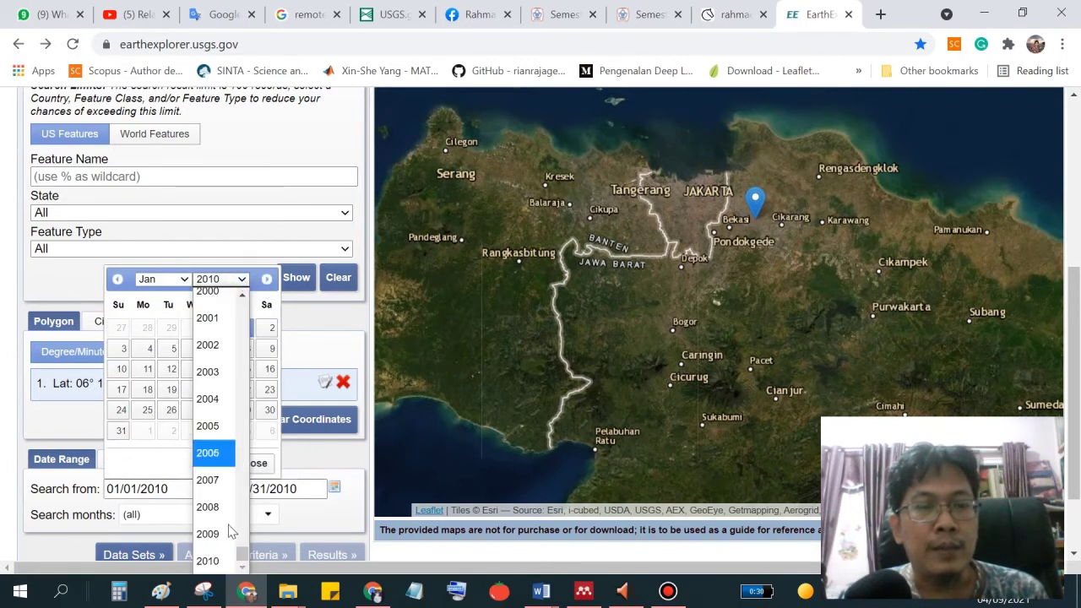
pyautogui.moveTo(244, 557); pyautogui.dragTo(239, 587)
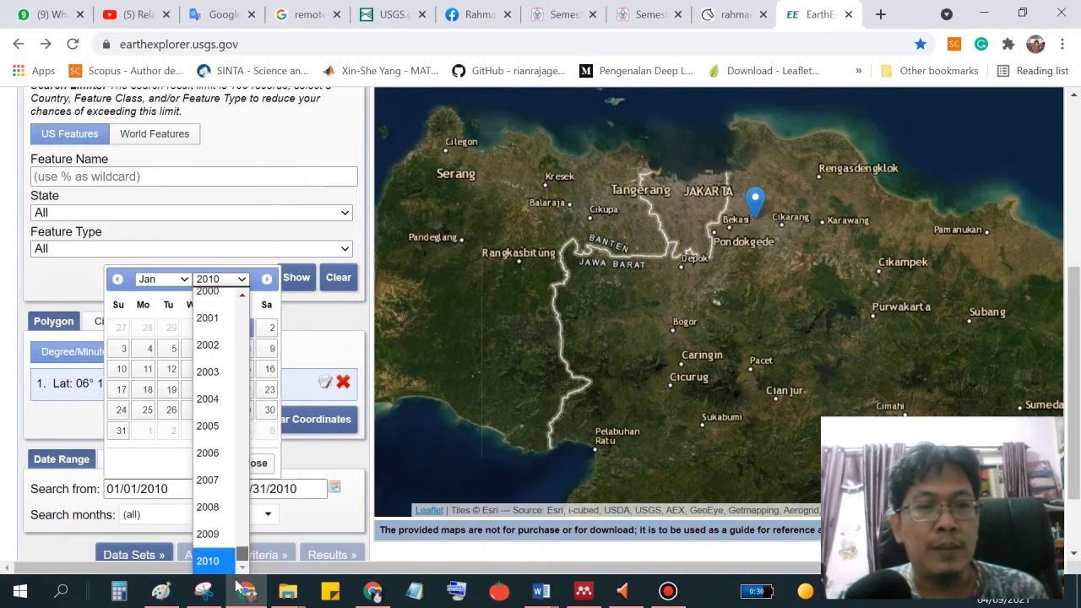
pyautogui.click(44, 281)
pyautogui.scroll(5, 127, 278)
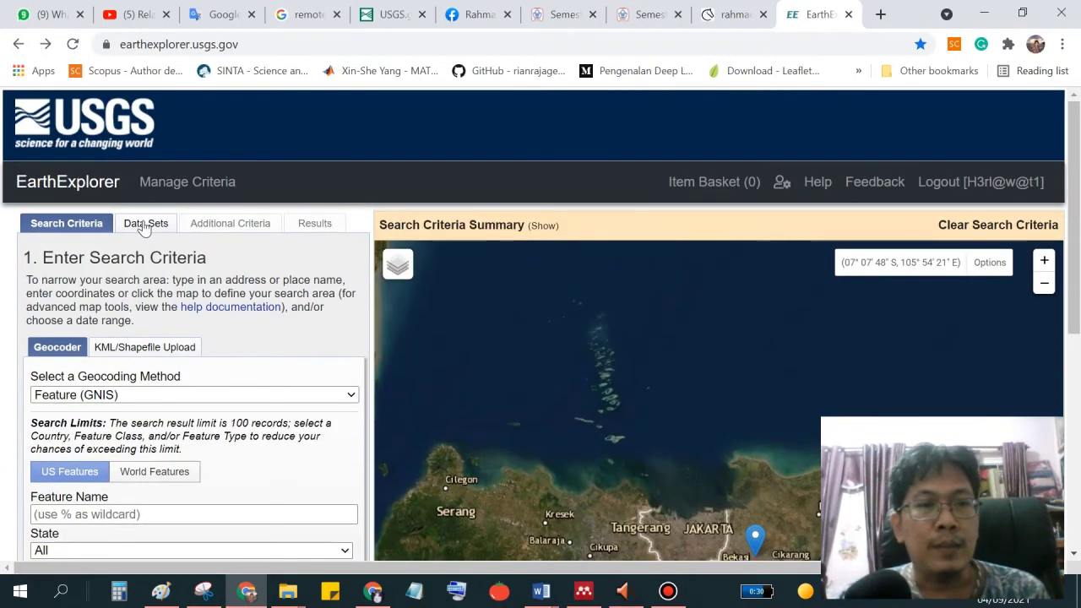
pyautogui.scroll(-5, 244, 398)
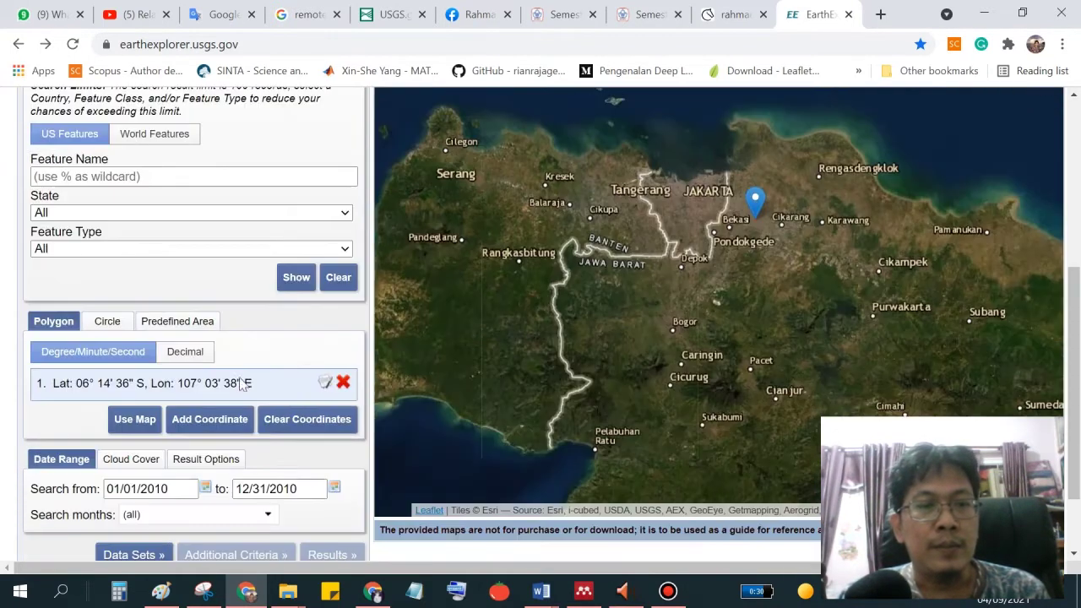
pyautogui.click(334, 490)
pyautogui.click(370, 301)
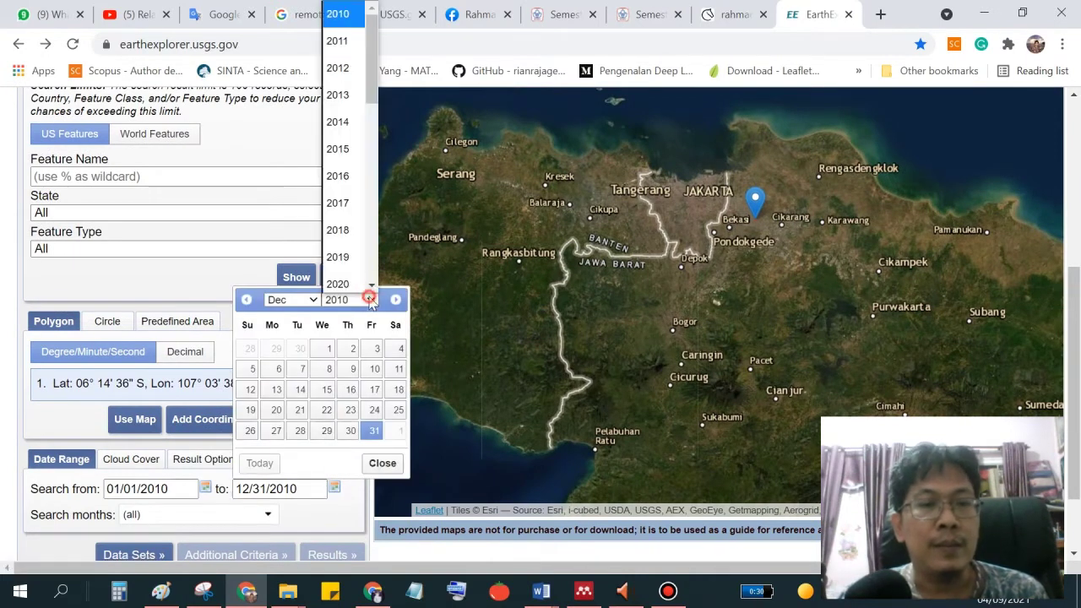
pyautogui.moveTo(377, 91); pyautogui.dragTo(380, 114)
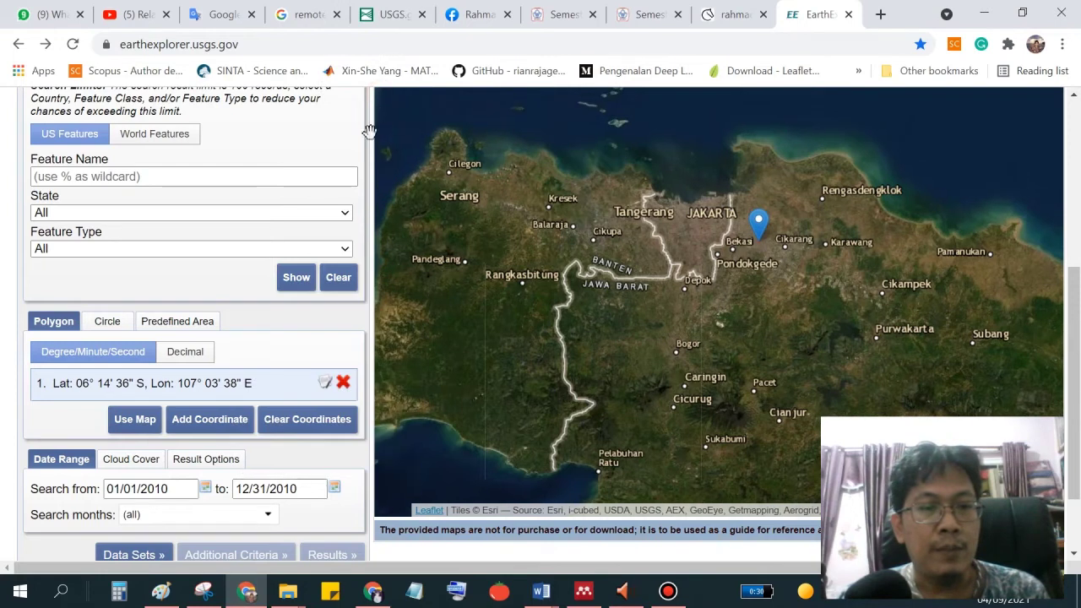
# Set the end date of the search range to 12/31/2014.
pyautogui.click(334, 490)
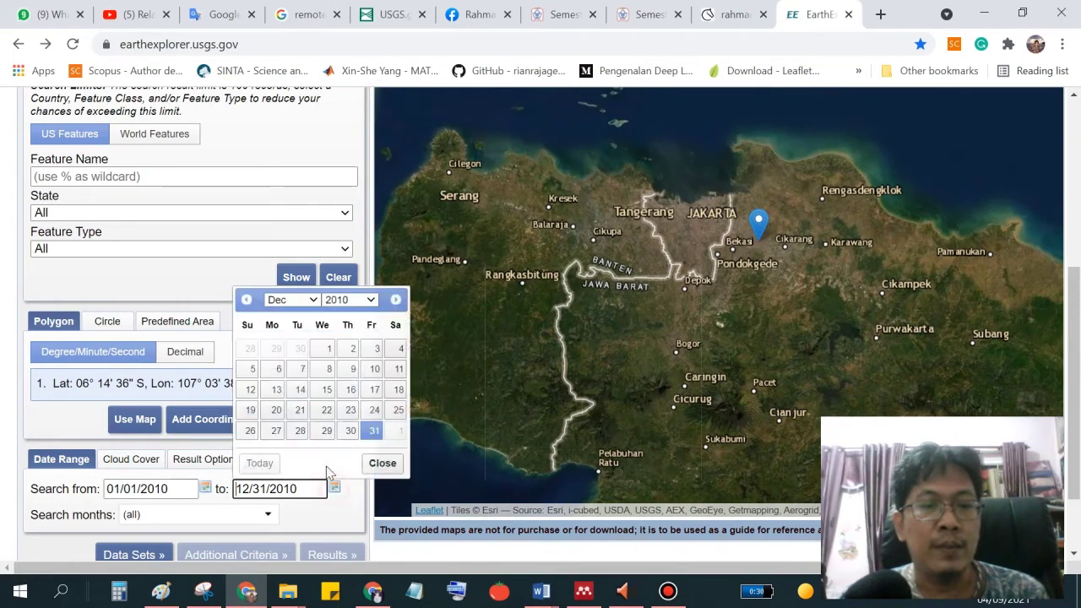
pyautogui.click(370, 300)
pyautogui.moveTo(376, 74)
pyautogui.mouseDown()
pyautogui.moveTo(376, 191)
pyautogui.moveTo(371, 84)
pyautogui.mouseUp()
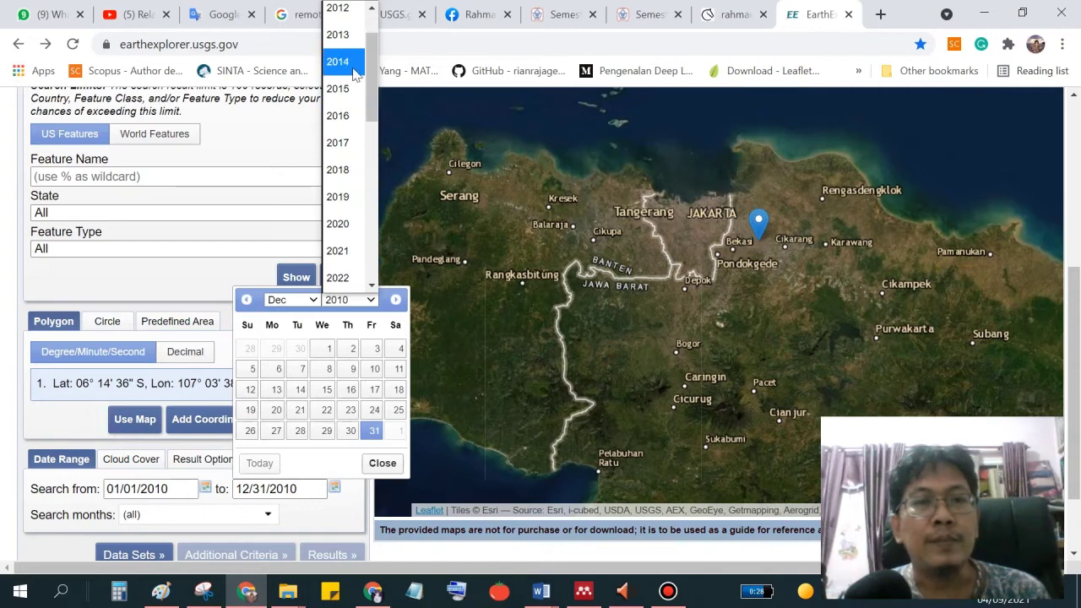
pyautogui.click(345, 64)
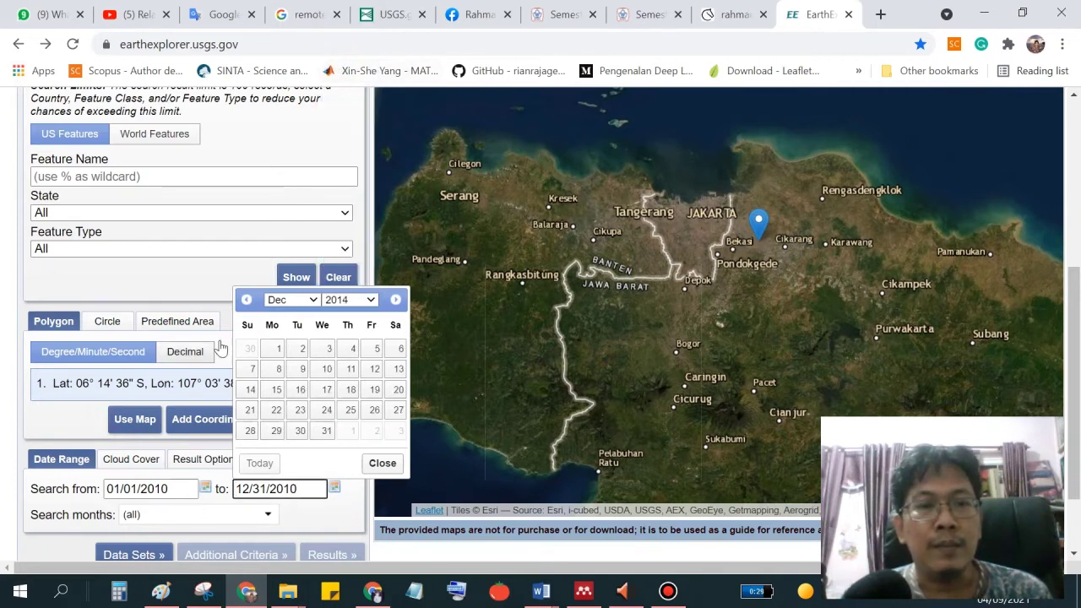
pyautogui.click(328, 431)
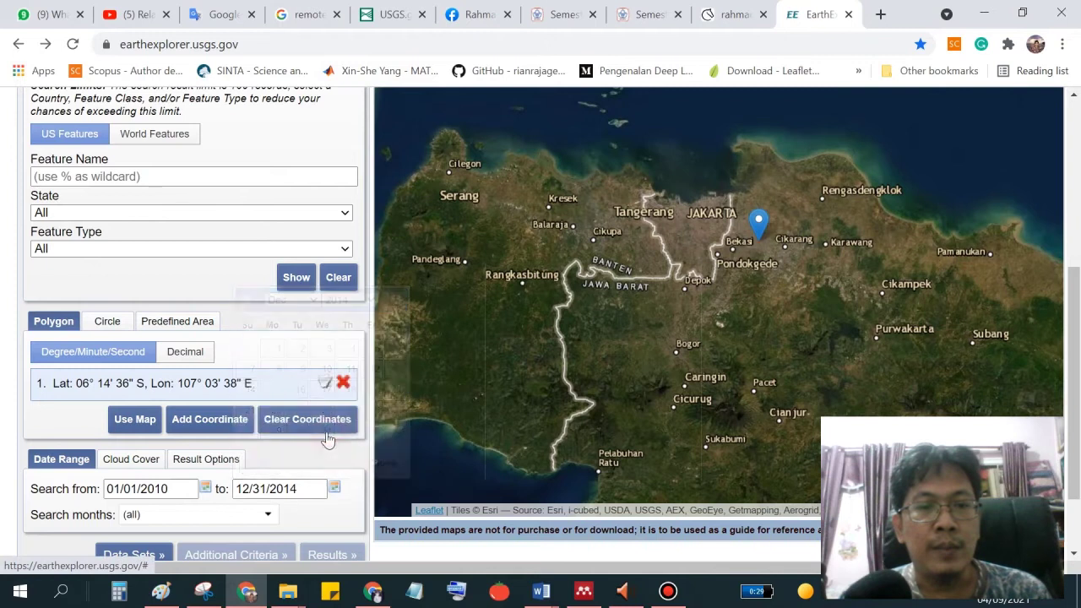
# Set the start date of the search range to 01/01/2014.
pyautogui.click(205, 490)
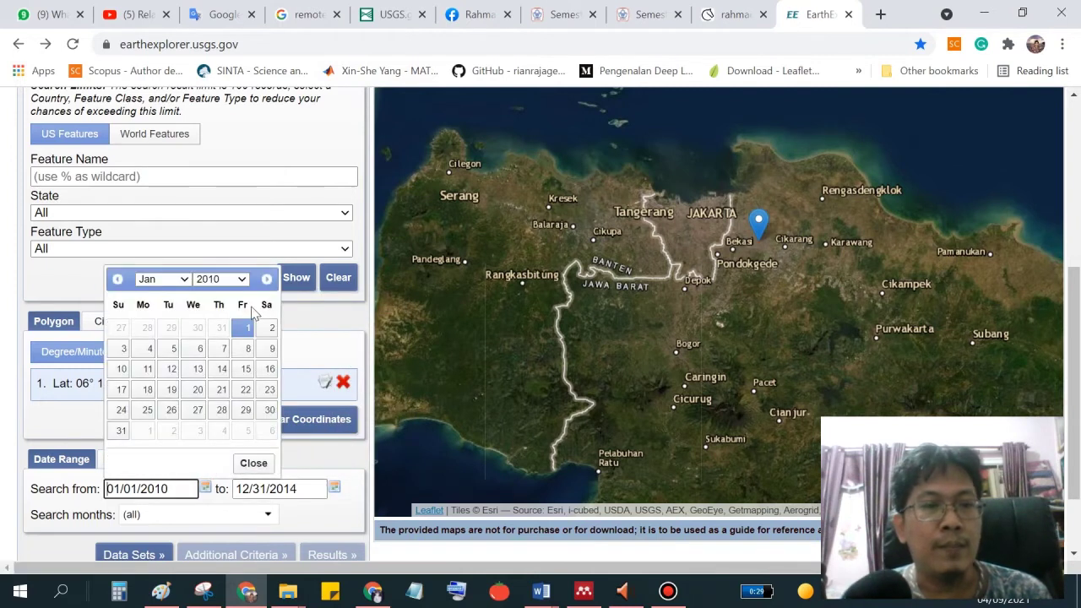
pyautogui.click(243, 280)
pyautogui.scroll(-2, 222, 470)
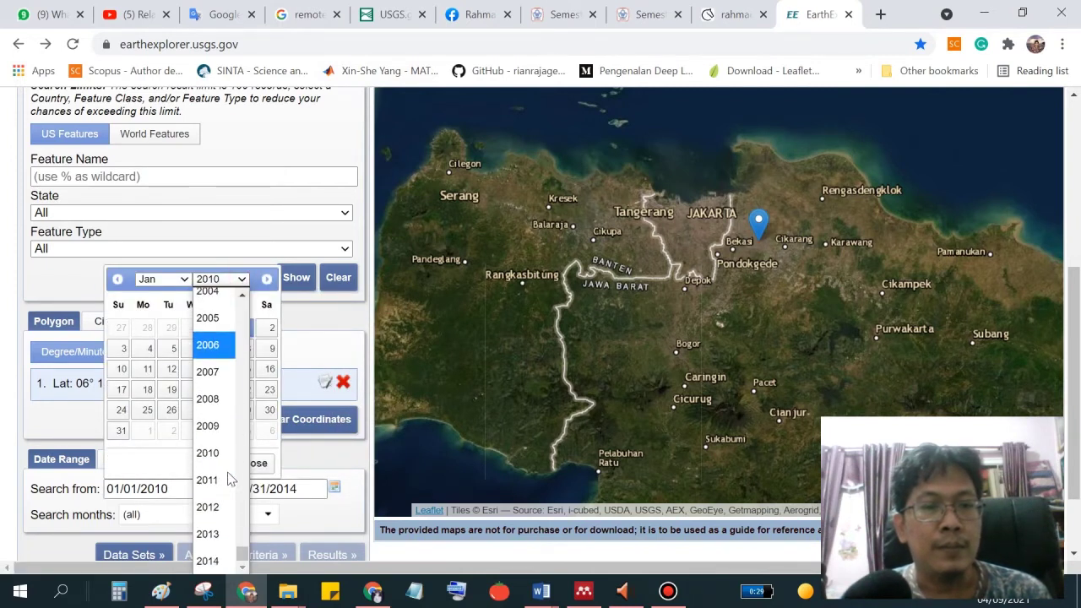
pyautogui.click(209, 559)
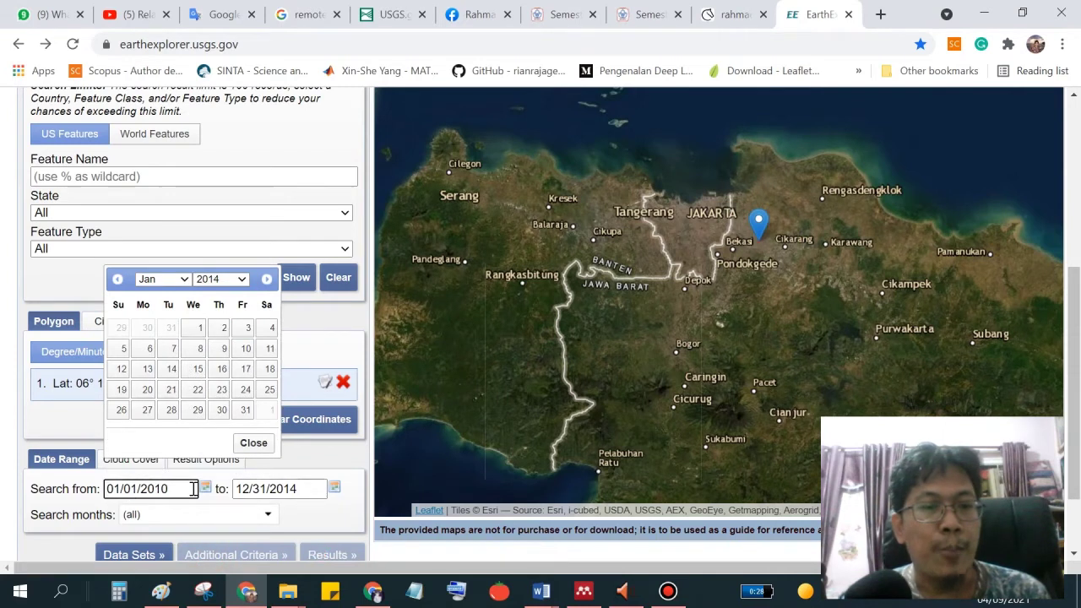
pyautogui.click(201, 329)
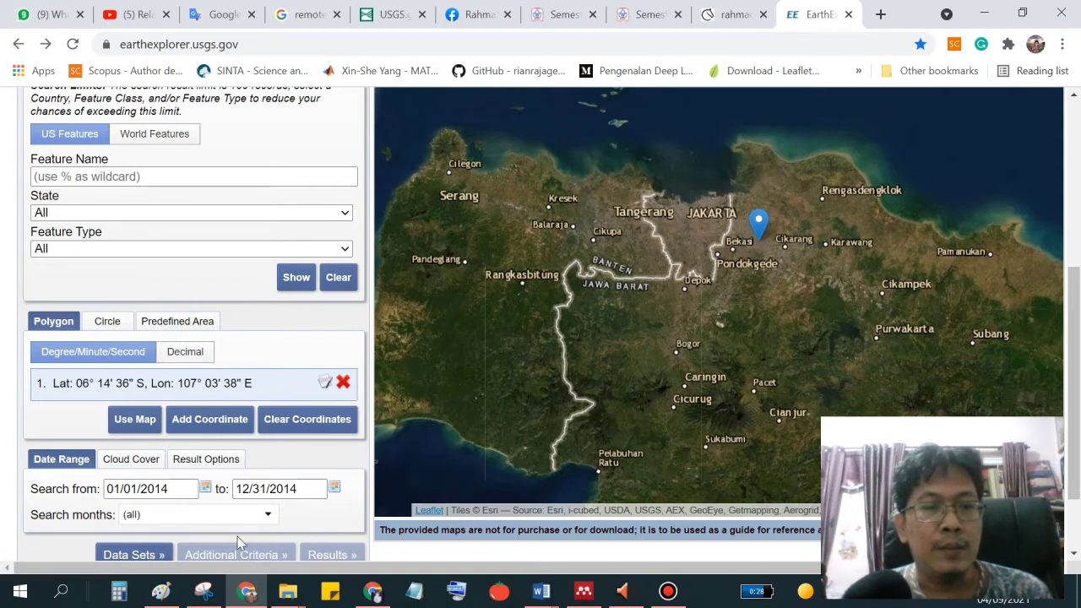
# Choose the Landsat 8 OLI/TIRS C1 Level-1 data set under Landsat Collection 1 and run the search for results.
pyautogui.scroll(-1, 271, 467)
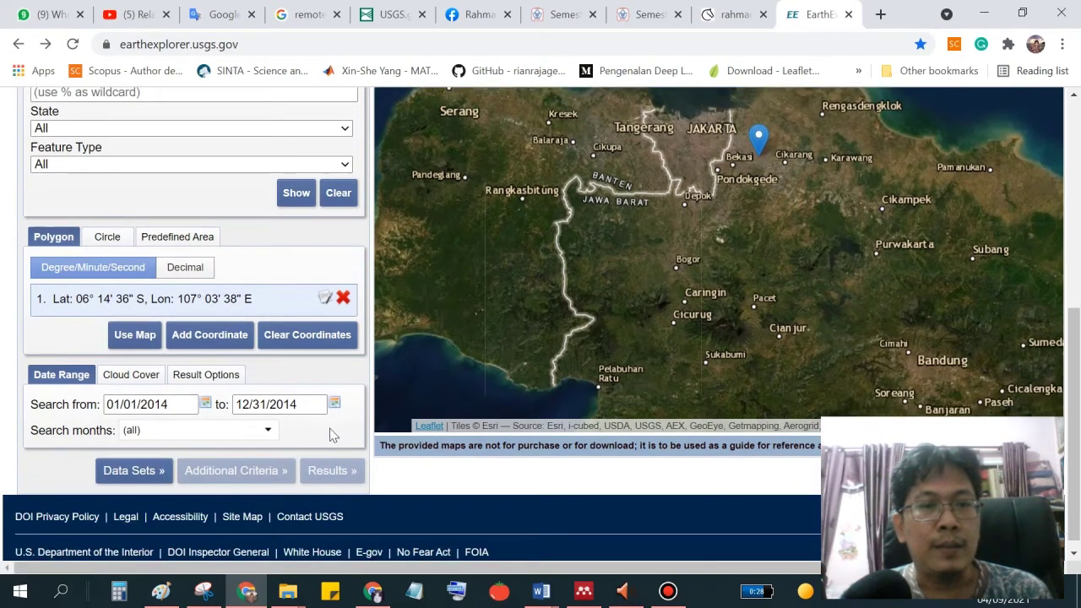
pyautogui.click(146, 474)
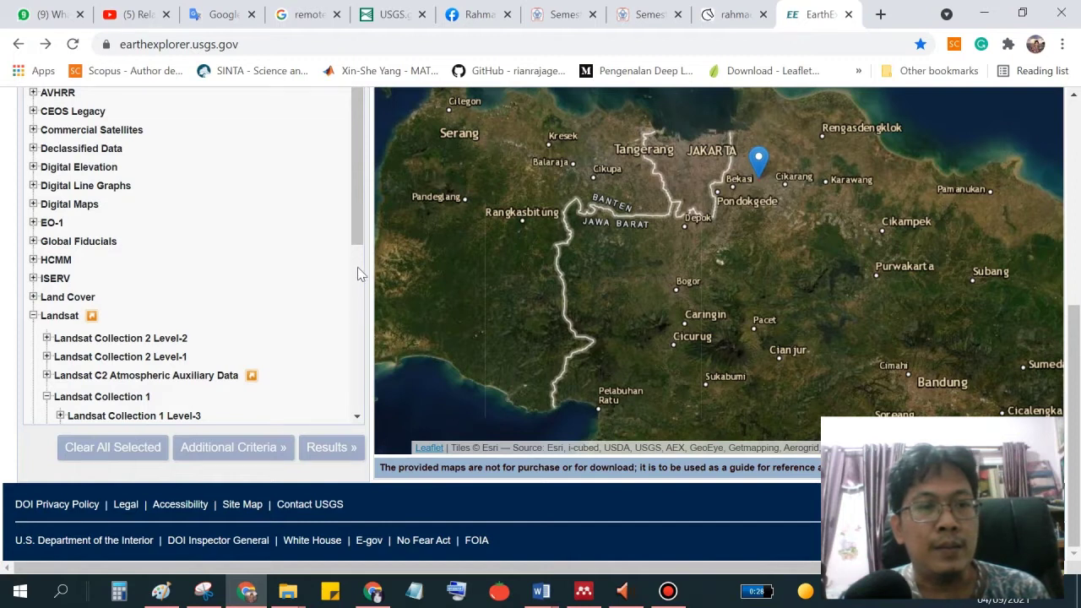
pyautogui.moveTo(358, 225); pyautogui.dragTo(355, 378)
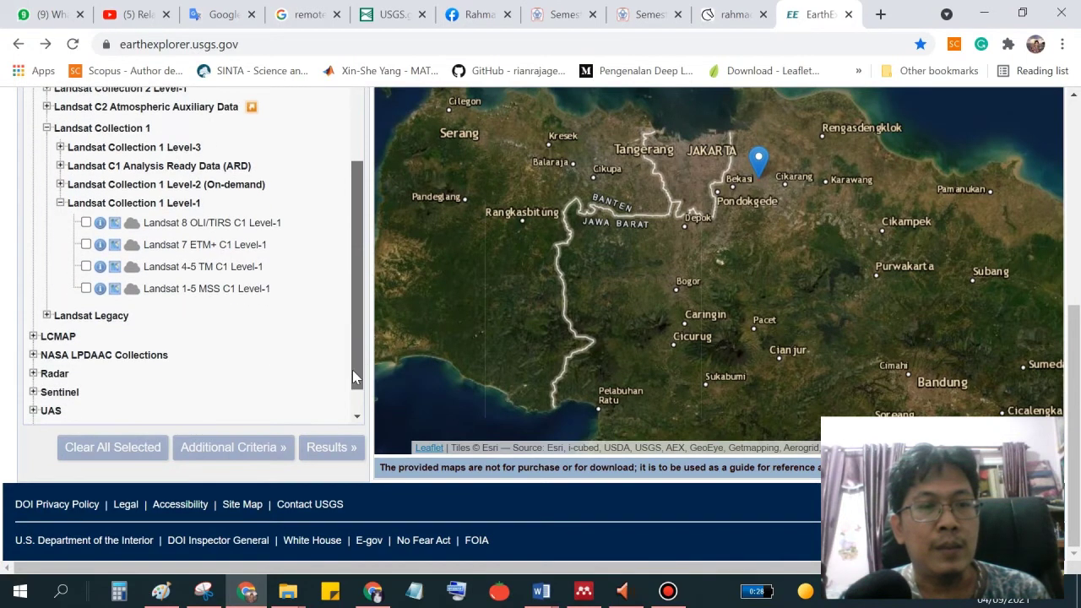
pyautogui.click(85, 223)
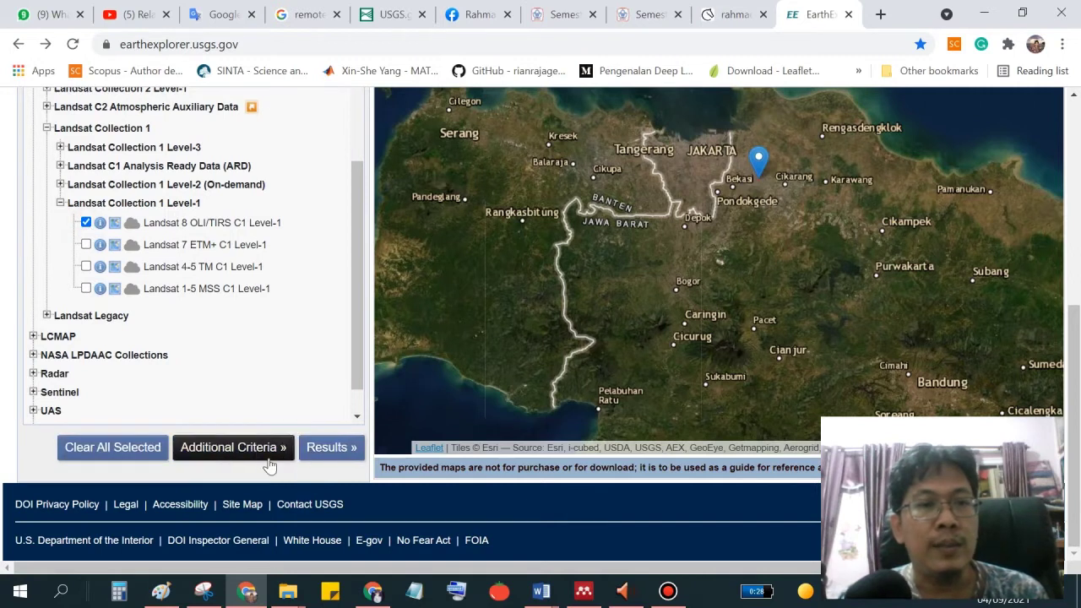
pyautogui.click(334, 450)
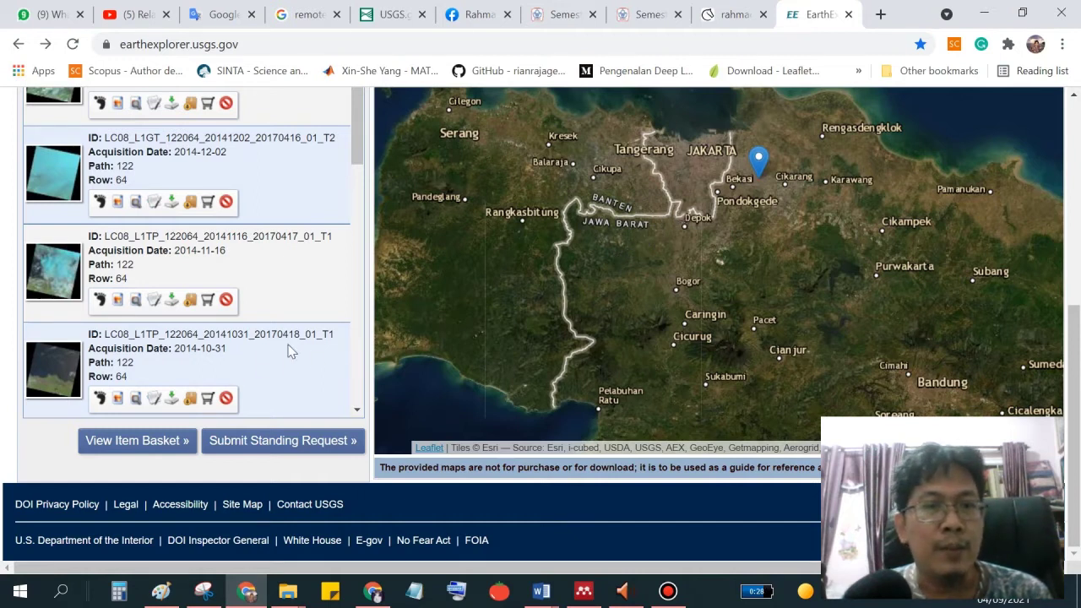
# Preview the 2014-10-15 scene's metadata image, overlay its browse image on the map, and examine the cloud cover around the marker.
pyautogui.scroll(1, 153, 365)
pyautogui.scroll(3, 153, 365)
pyautogui.scroll(-4, 119, 371)
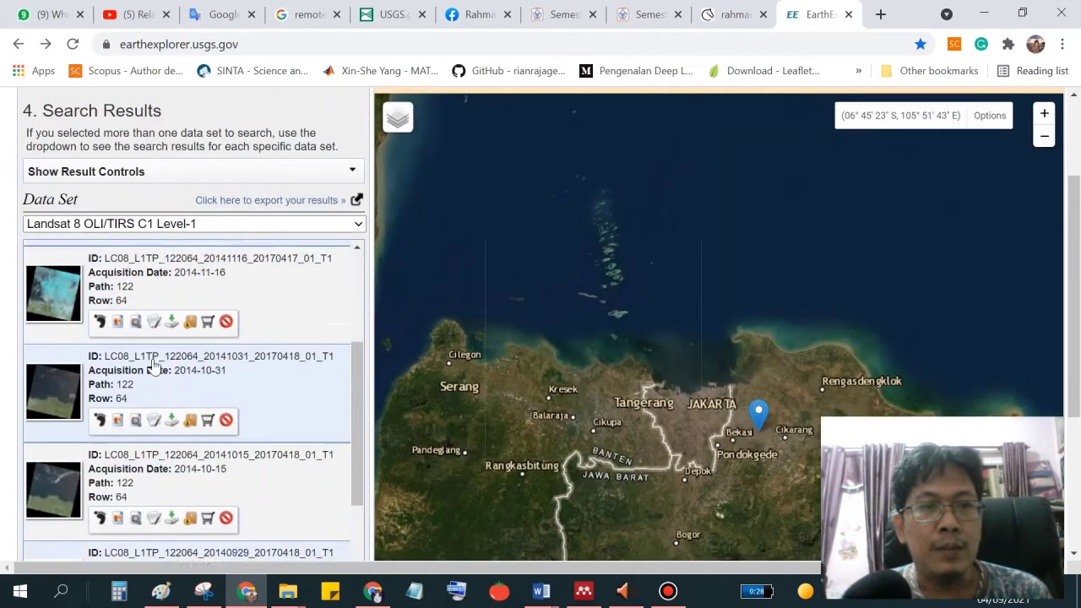
pyautogui.click(59, 472)
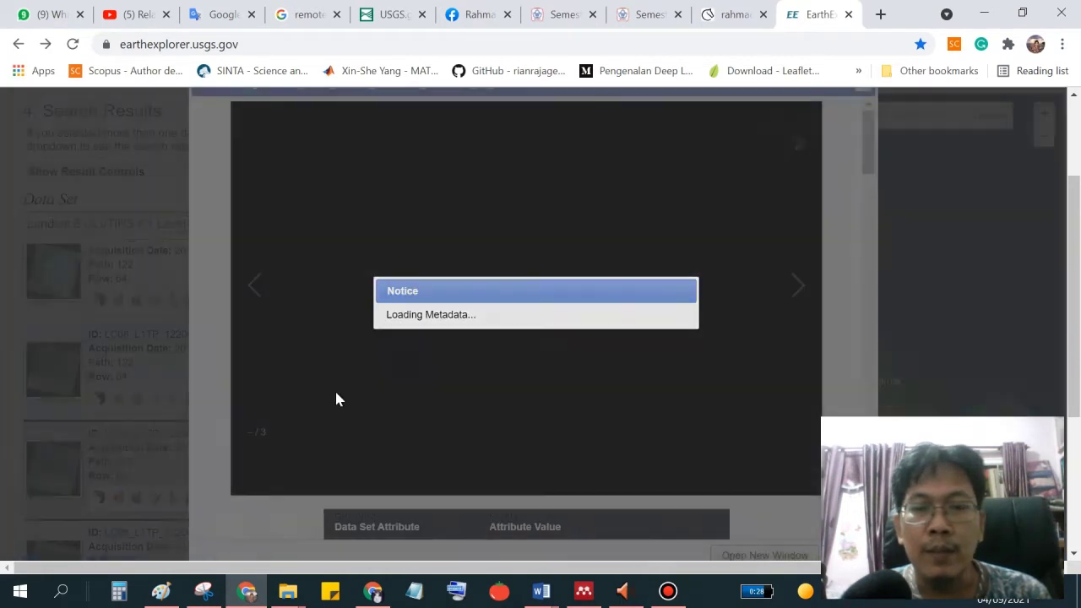
pyautogui.press('Escape')
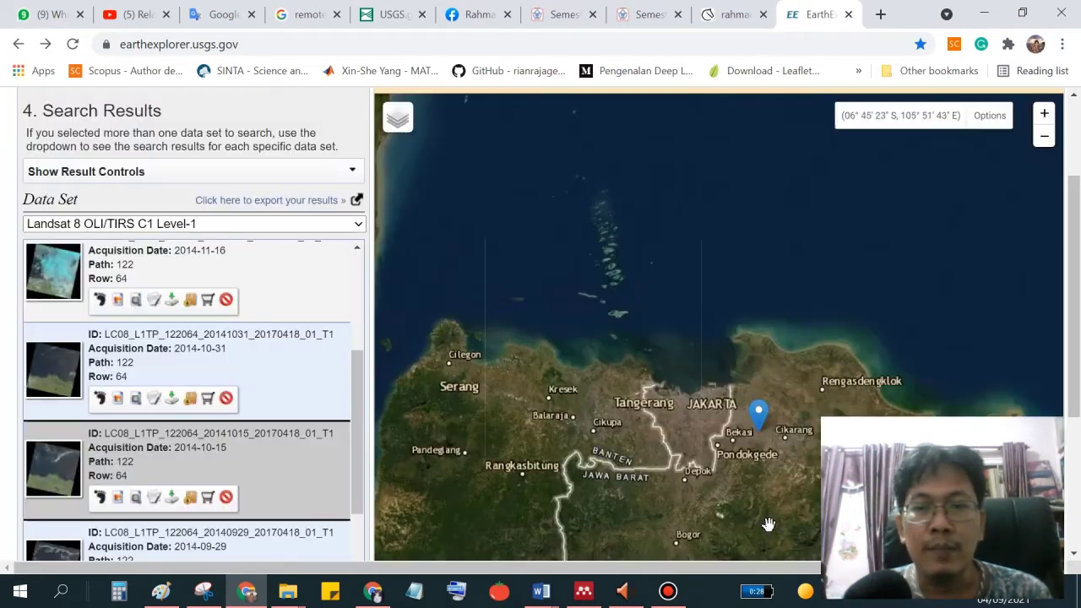
pyautogui.click(119, 498)
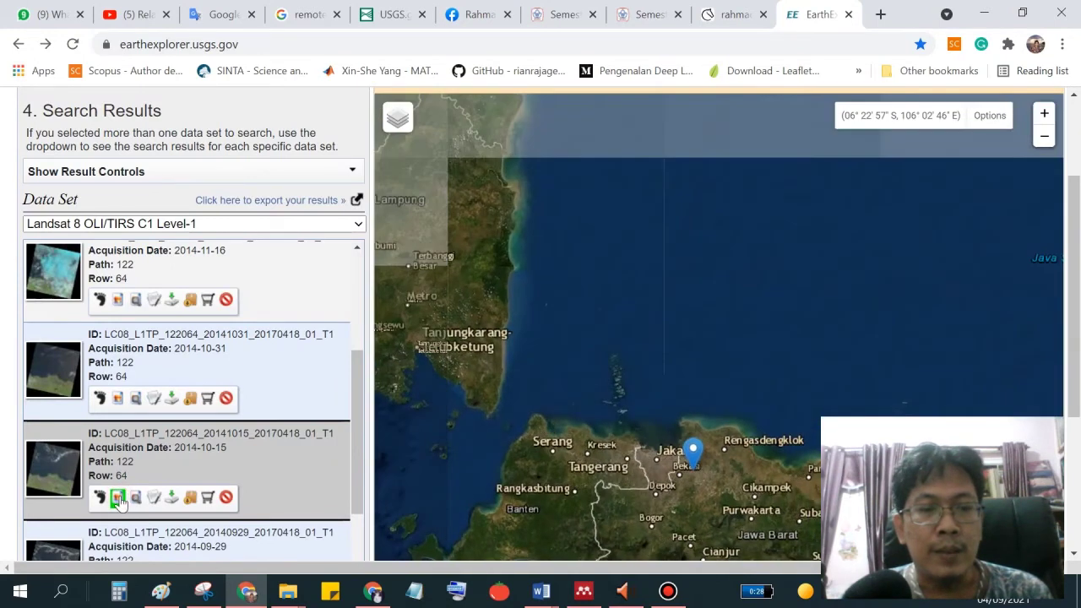
pyautogui.scroll(2, 709, 504)
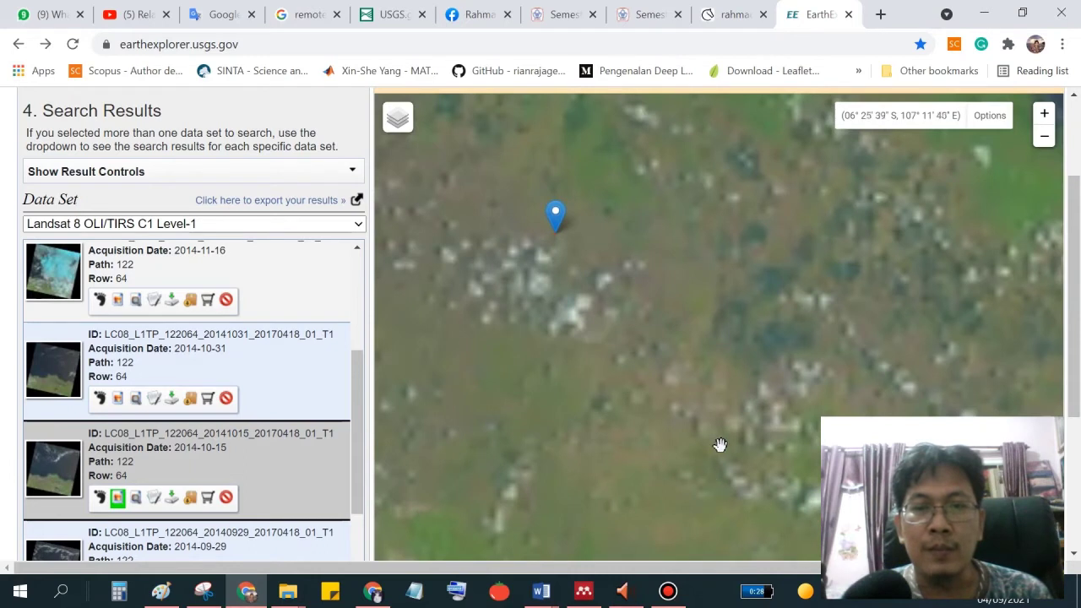
pyautogui.scroll(-1, 719, 442)
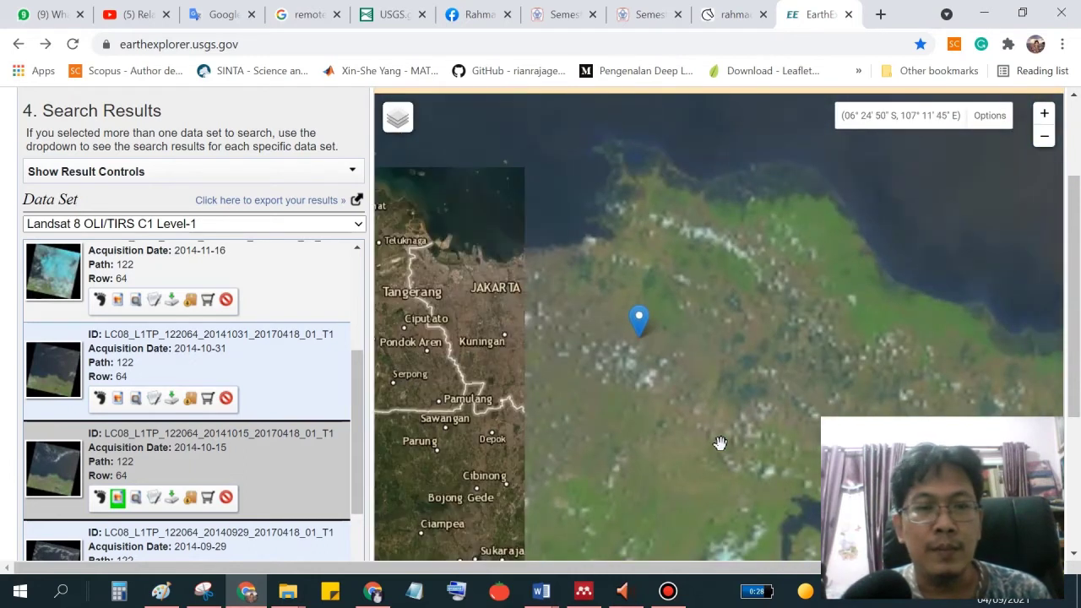
# Overlay the 2014-10-31, 2014-09-29 and 2014-09-13 scenes on the map to compare their cloud cover near the marker.
pyautogui.click(117, 400)
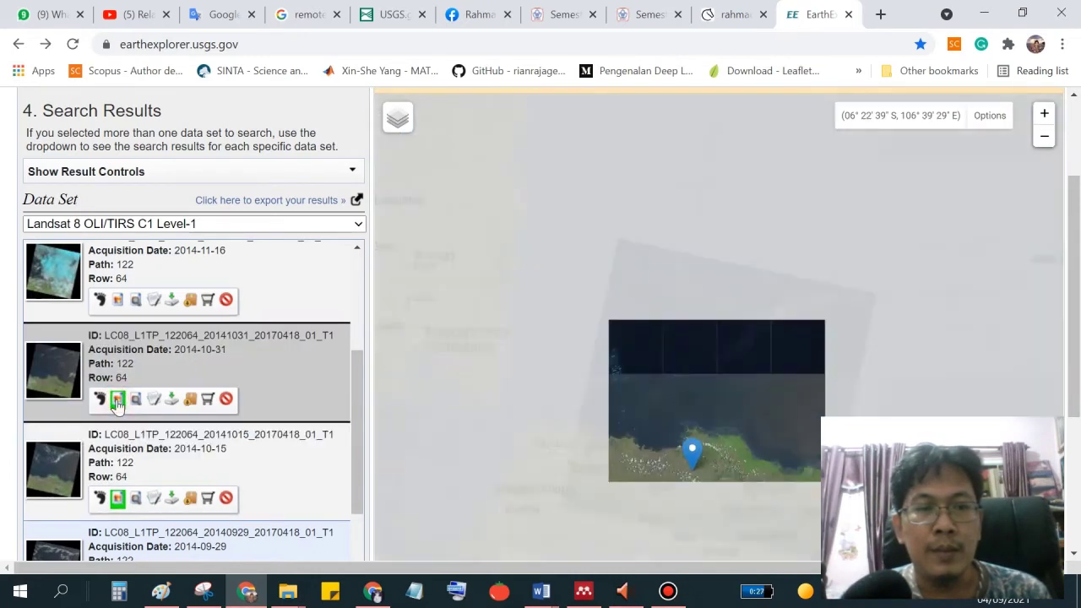
pyautogui.scroll(5, 280, 332)
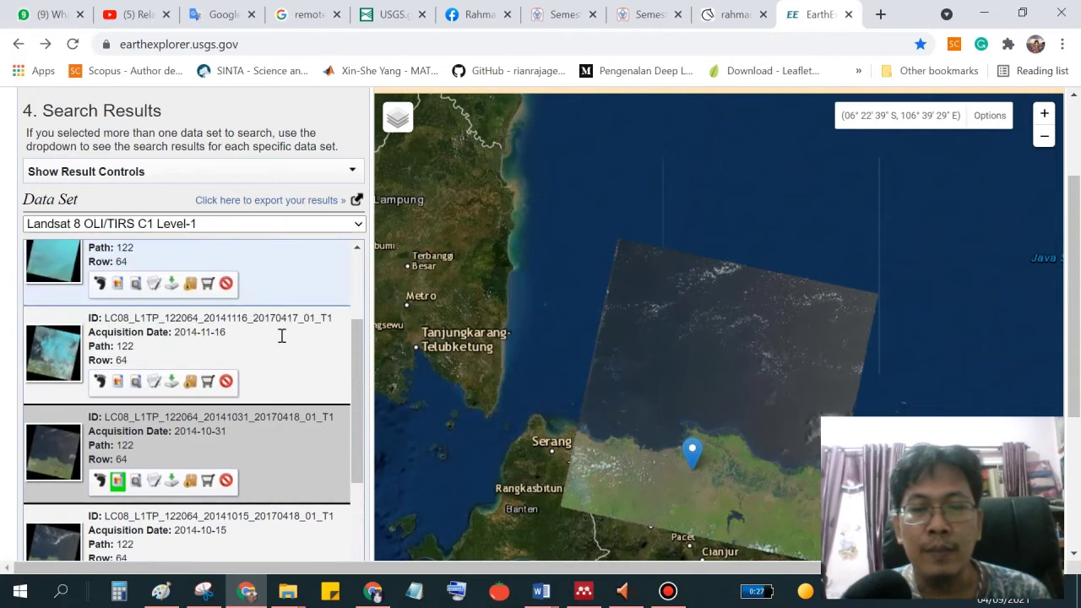
pyautogui.scroll(-5, 282, 336)
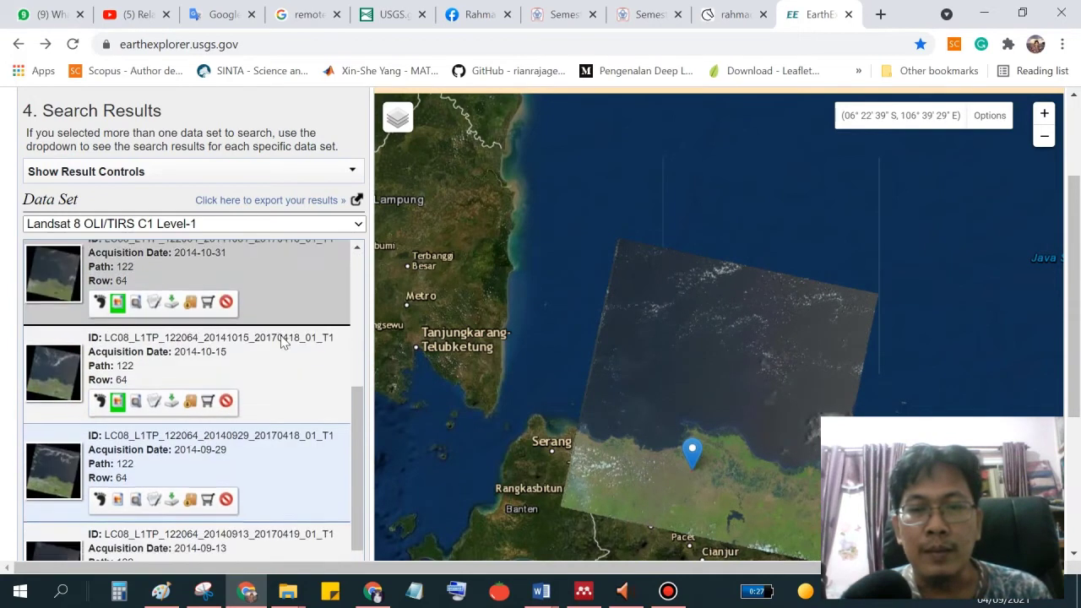
pyautogui.click(117, 346)
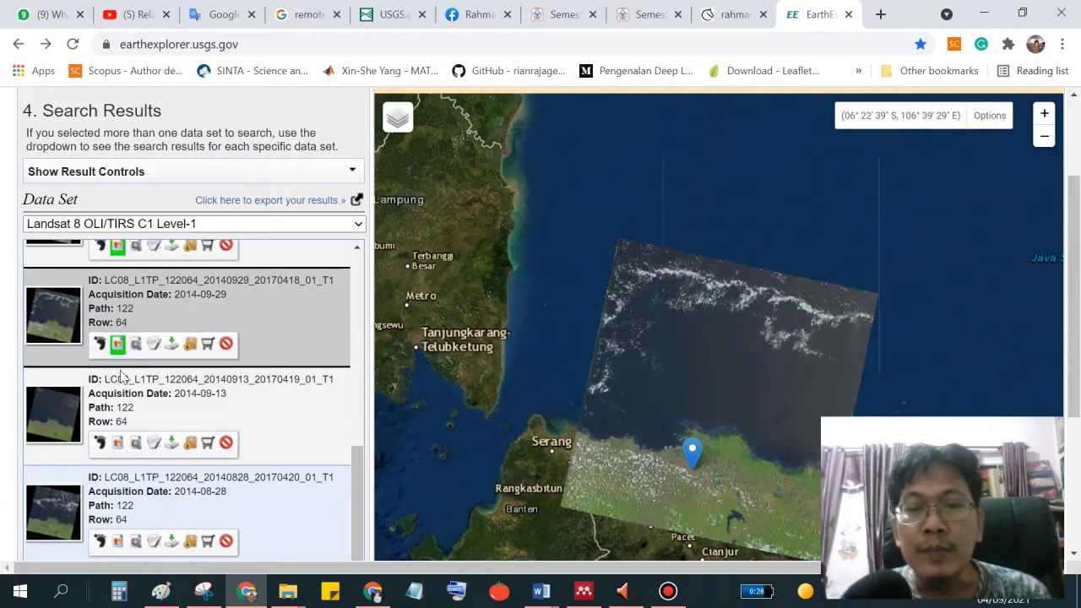
pyautogui.click(118, 444)
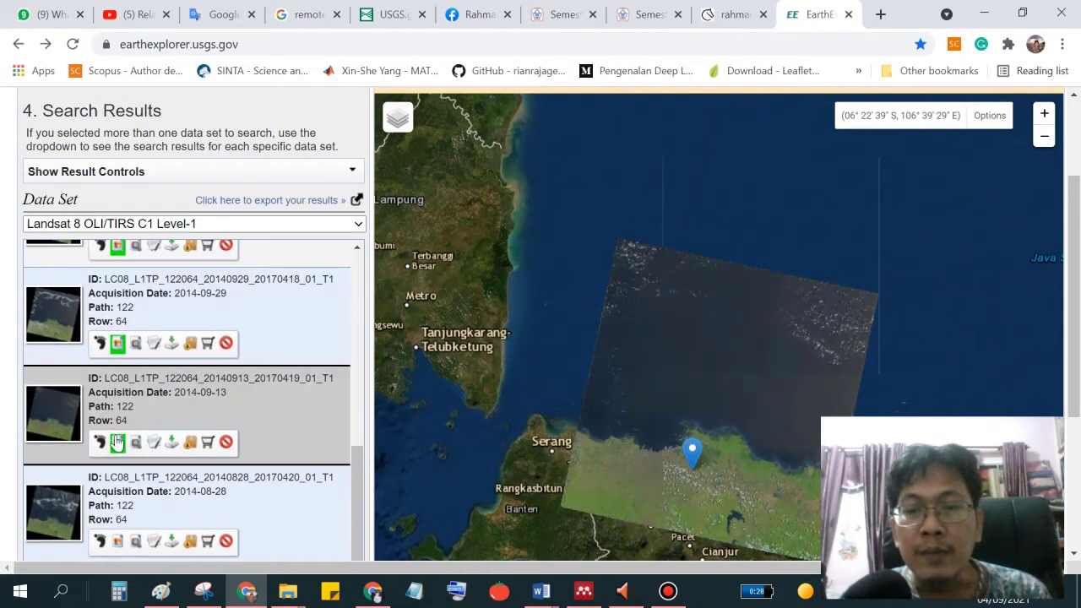
pyautogui.scroll(1, 654, 498)
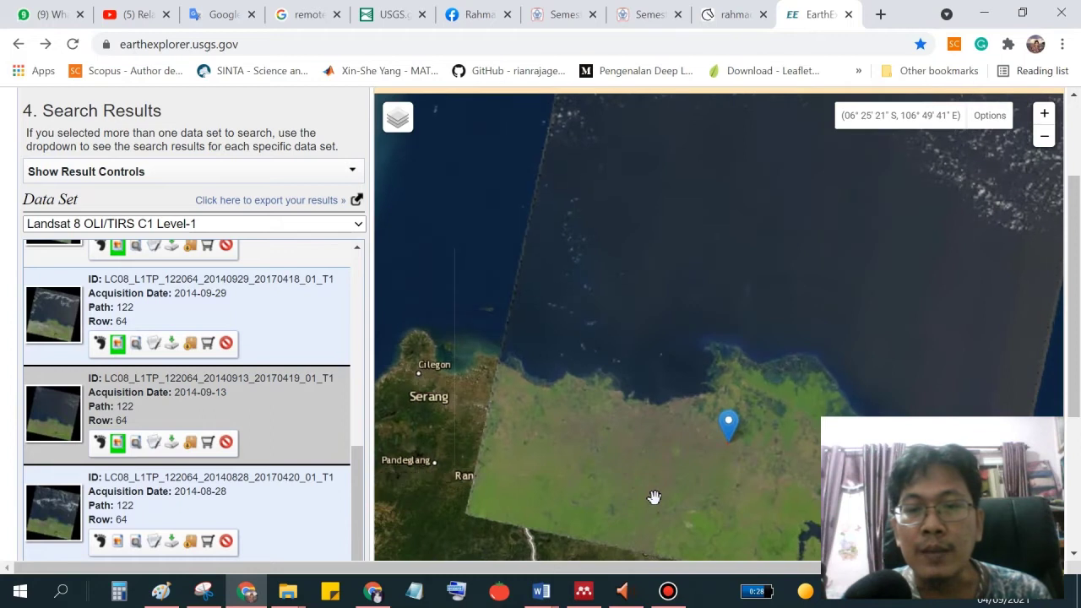
# Start the download of the Level-1 GeoTIFF Data Product for the 2014-09-13 scene.
pyautogui.click(169, 440)
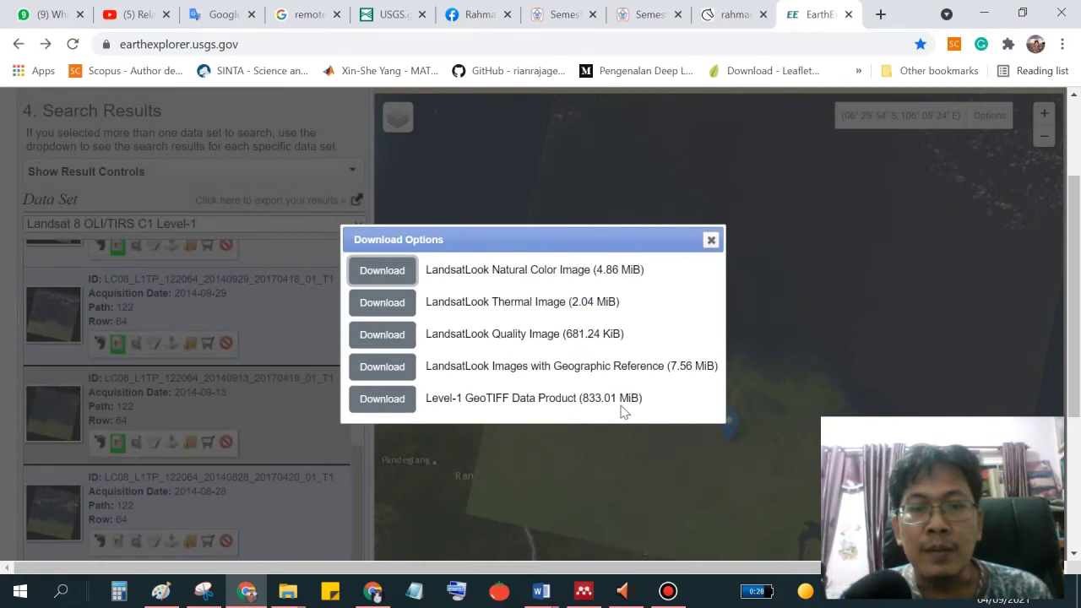
pyautogui.click(390, 405)
pyautogui.click(391, 408)
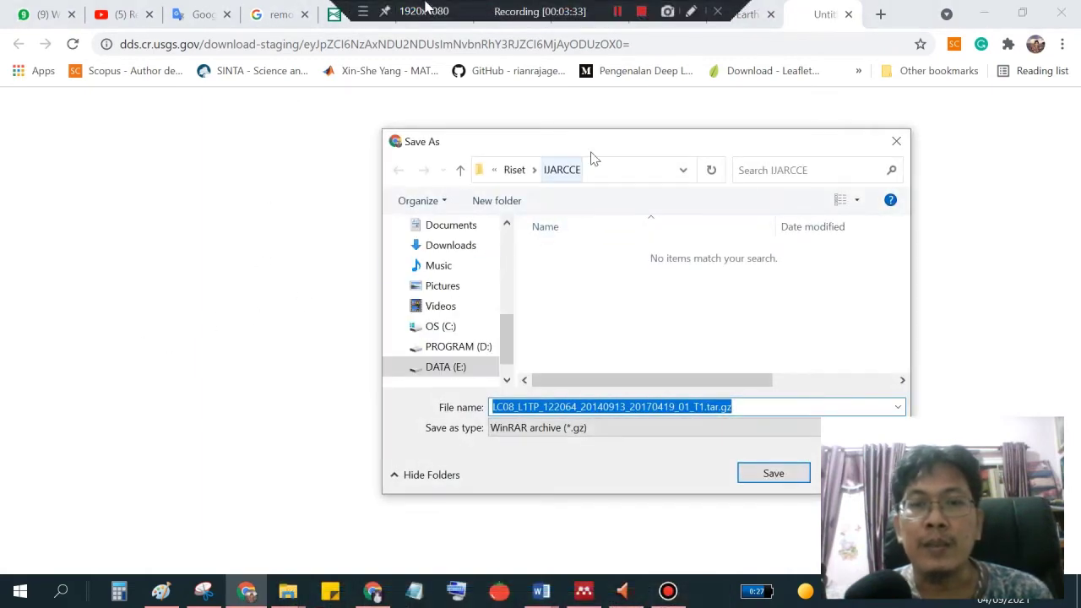
# Browse to the Landsat Satellite folder on the DATA (E:) drive as the save location.
pyautogui.moveTo(591, 149); pyautogui.dragTo(565, 125)
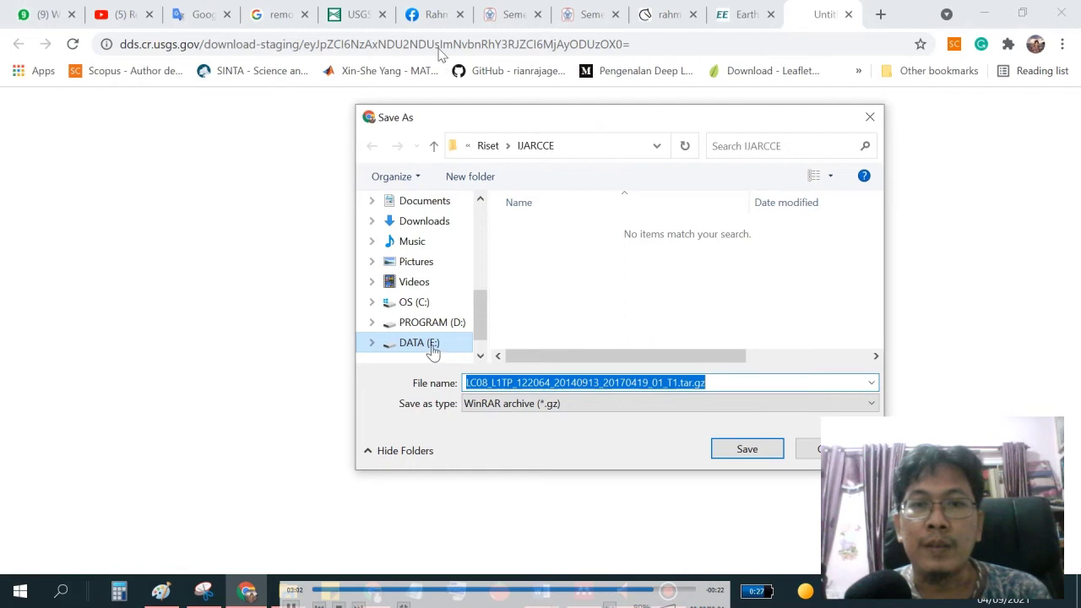
pyautogui.click(429, 344)
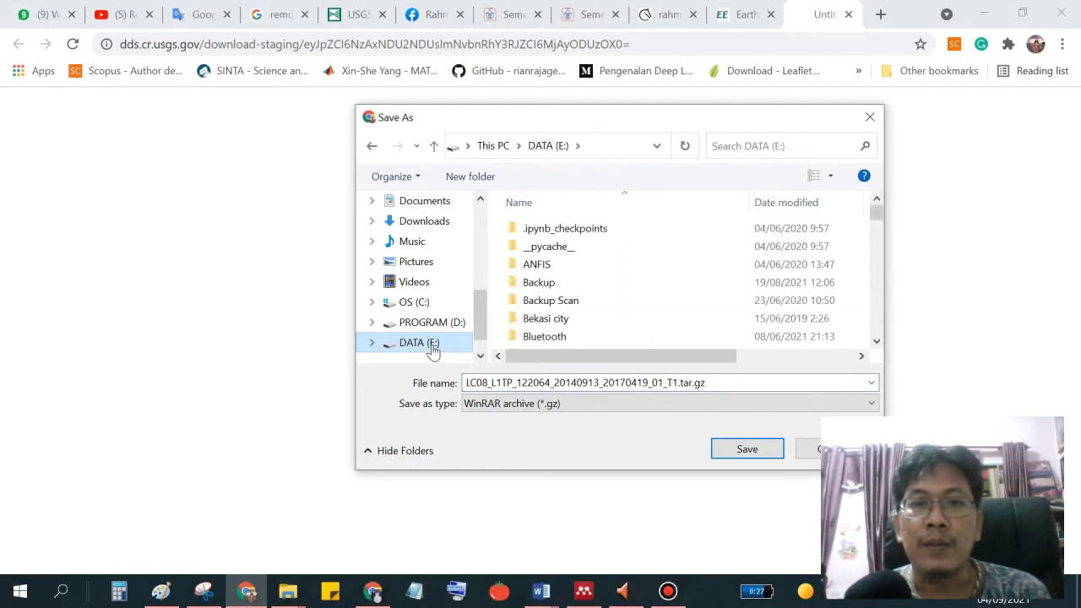
pyautogui.scroll(-5, 568, 313)
pyautogui.scroll(-3, 567, 312)
pyautogui.click(547, 253)
pyautogui.doubleClick(546, 254)
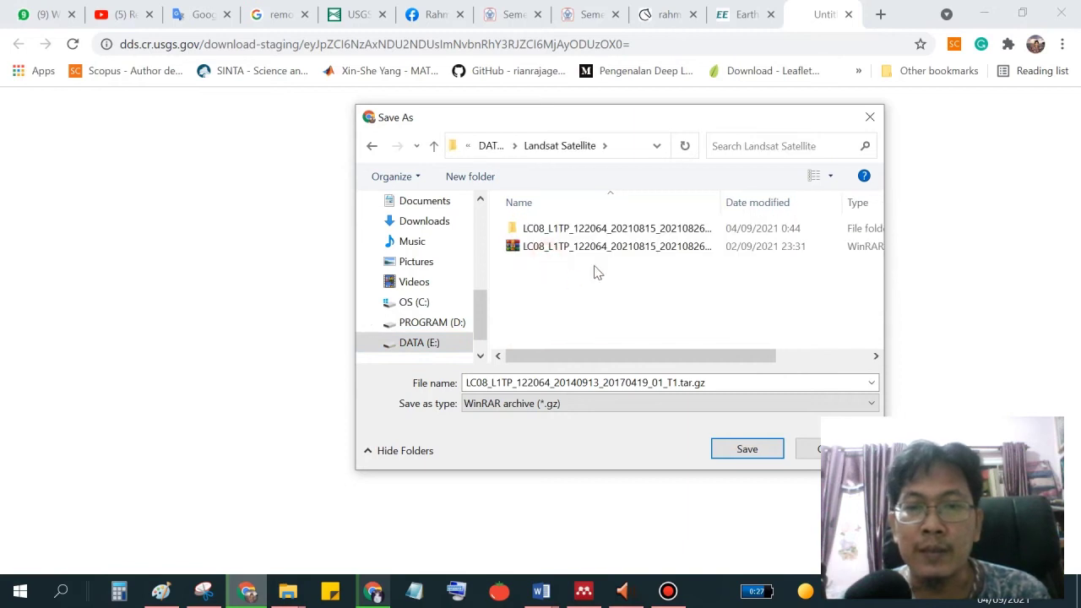
# Create a folder named 2014 inside Landsat Satellite and save the scene archive under its suggested file name.
pyautogui.click(484, 178)
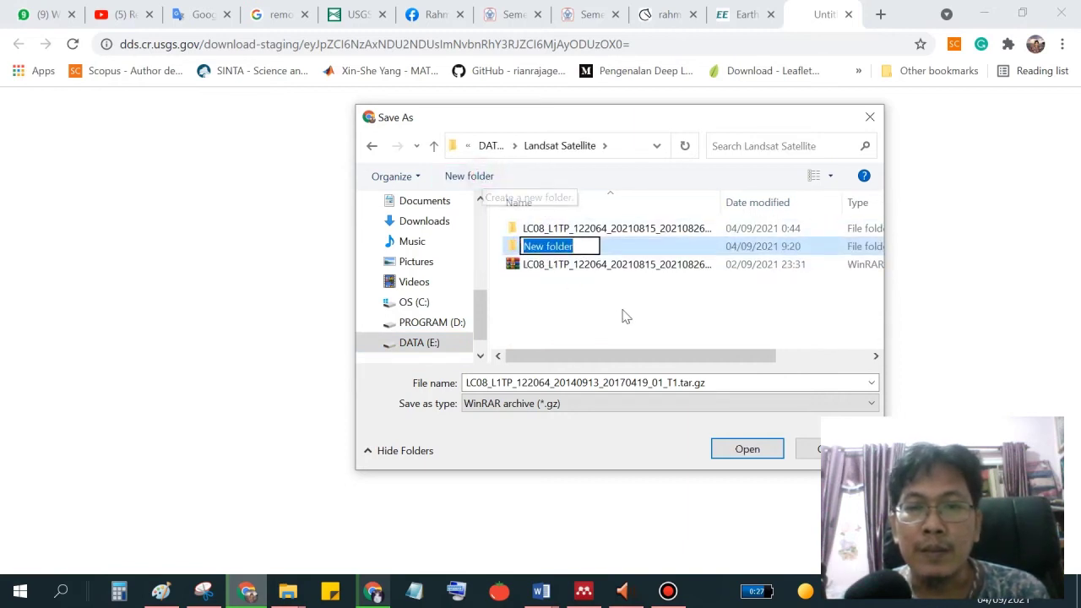
pyautogui.write('20')
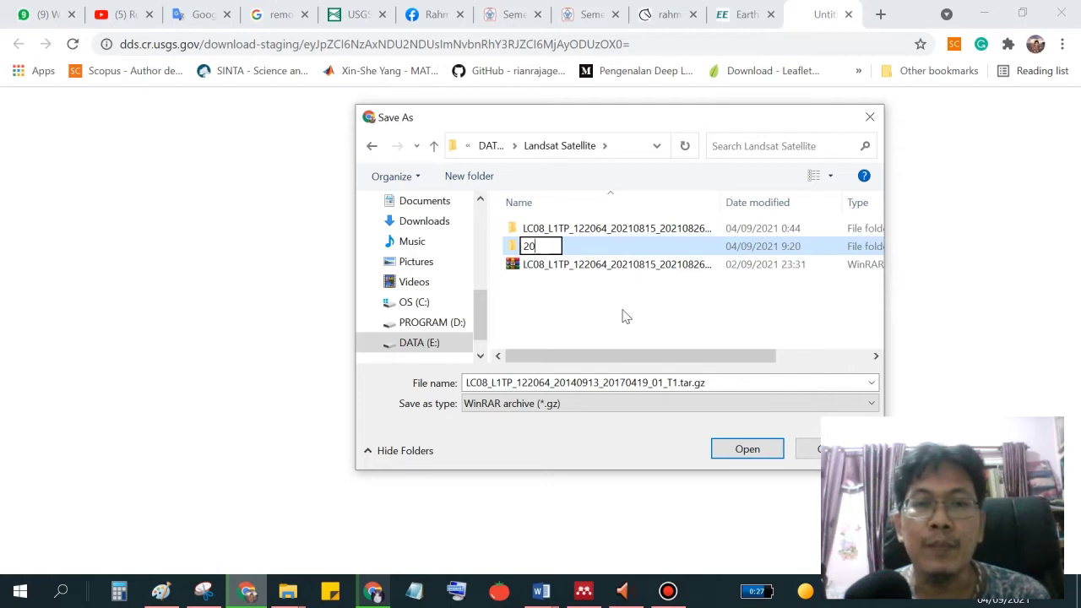
pyautogui.write('14')
pyautogui.press('Return')
pyautogui.click(622, 382)
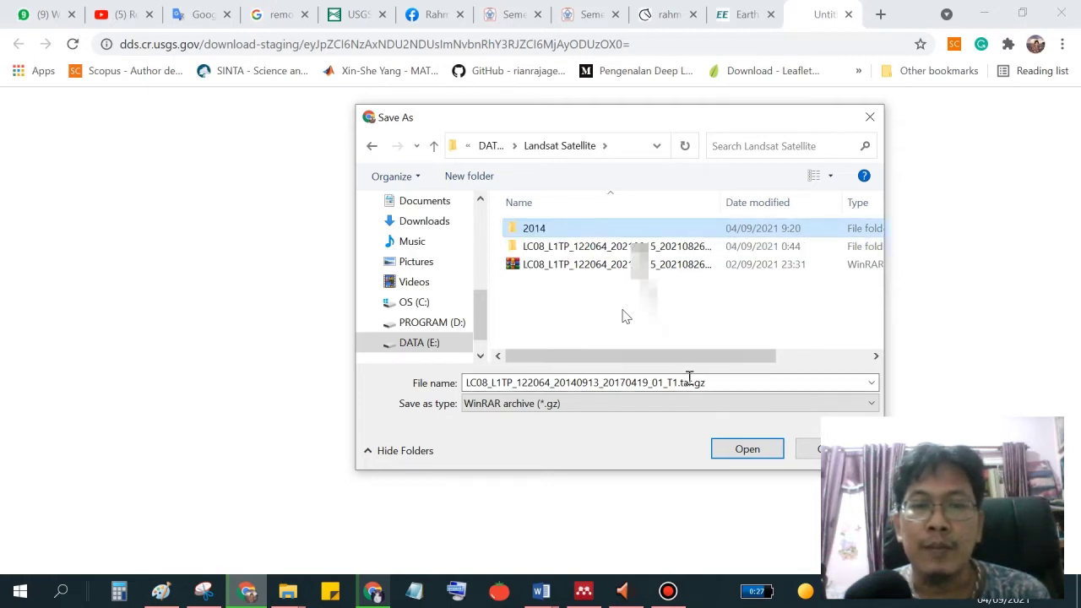
pyautogui.click(740, 449)
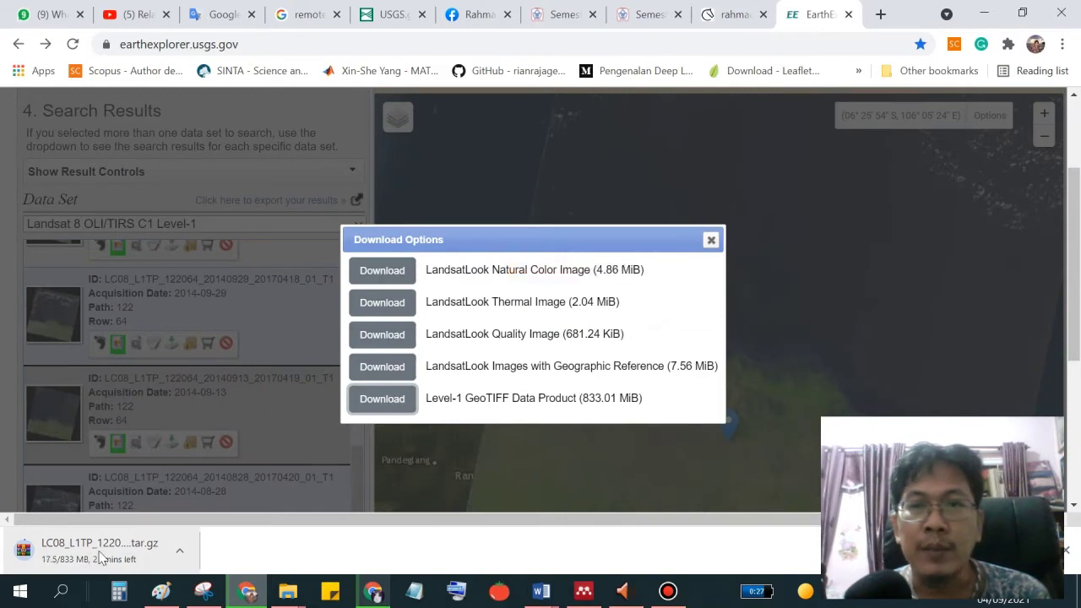
pyautogui.moveTo(646, 12)
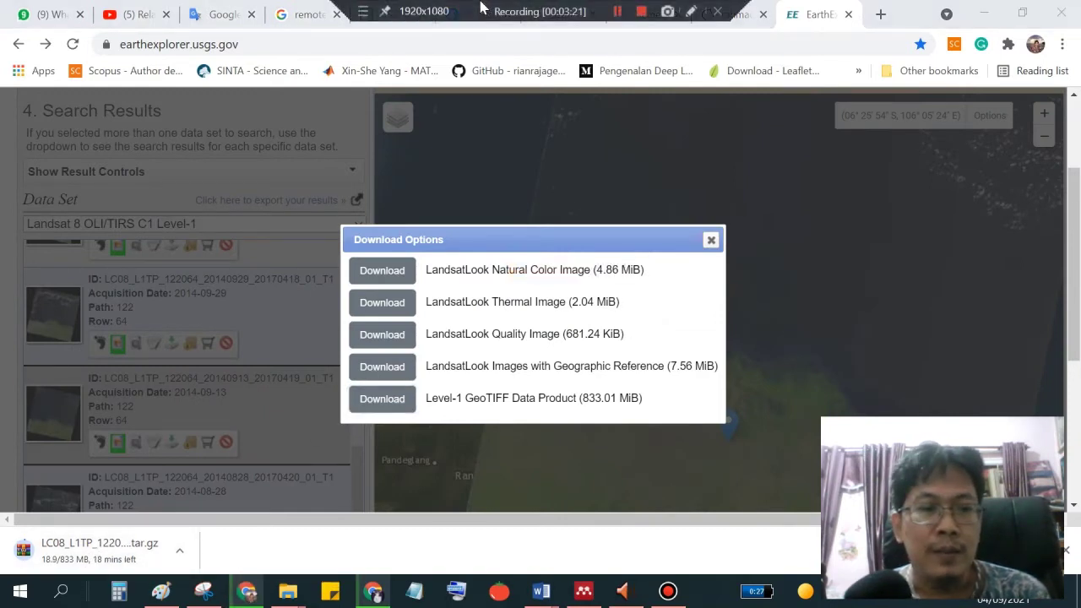
pyautogui.click(650, 12)
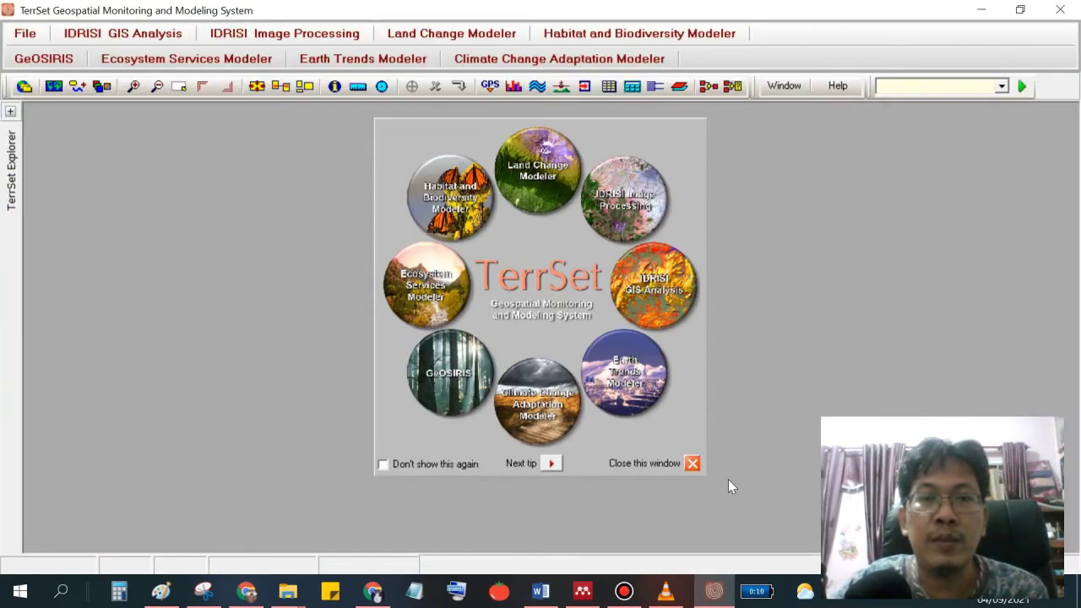
# In TerrSet, dismiss the welcome window and open the GEOTIFF/TIFF import tool from the government and data provider formats.
pyautogui.click(691, 463)
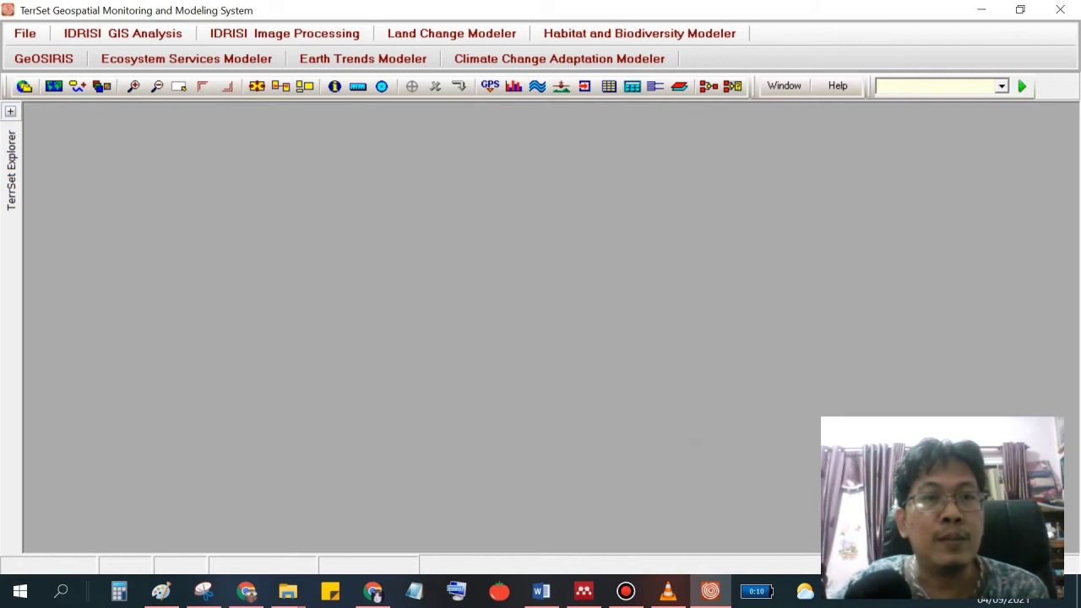
pyautogui.click(26, 36)
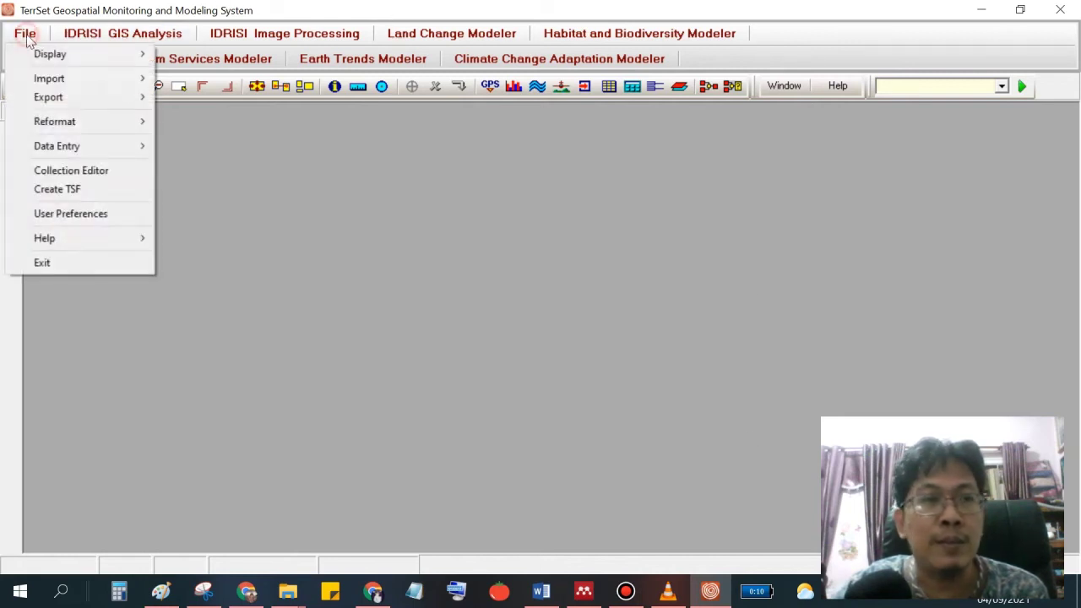
pyautogui.moveTo(48, 78)
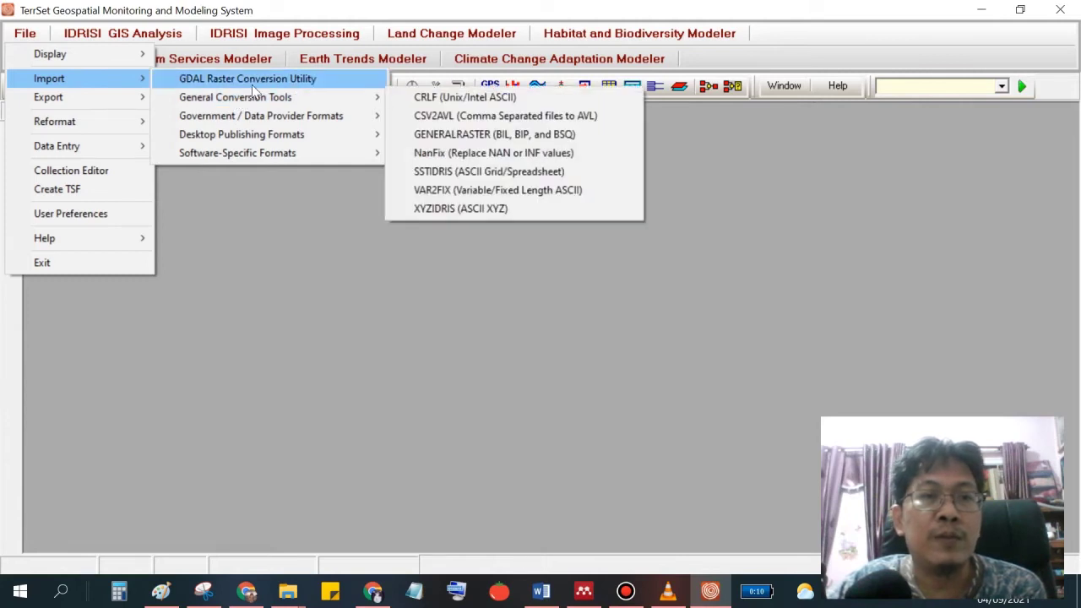
pyautogui.moveTo(306, 116)
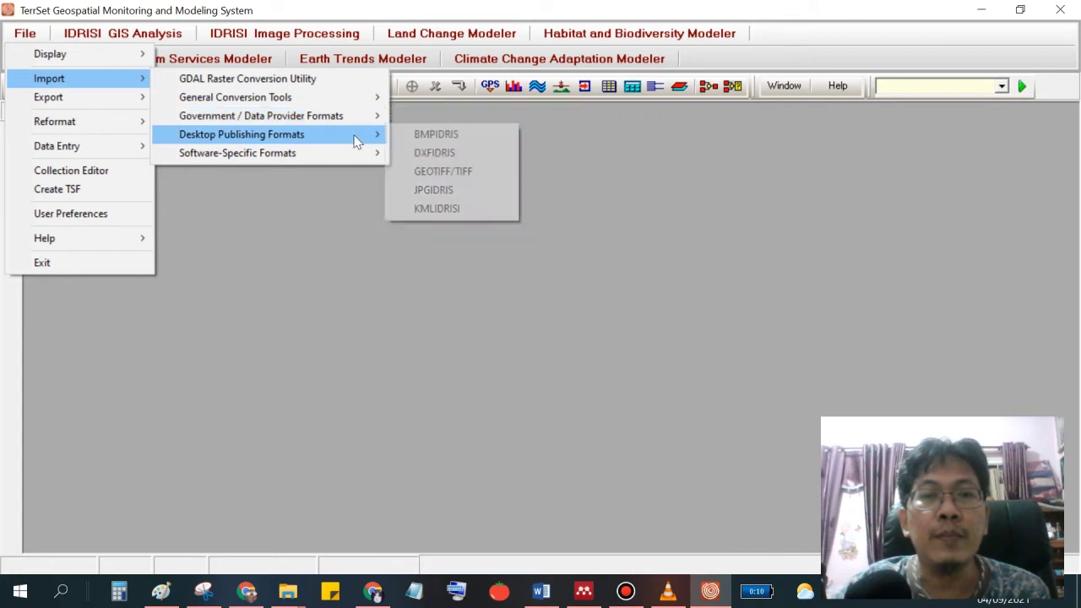
pyautogui.moveTo(365, 156)
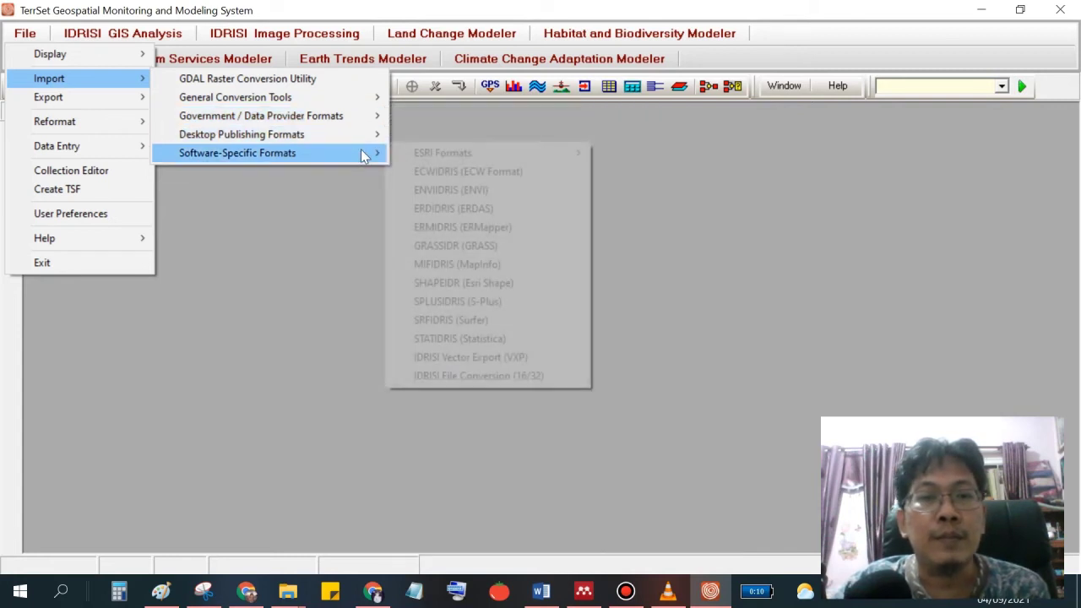
pyautogui.moveTo(369, 123)
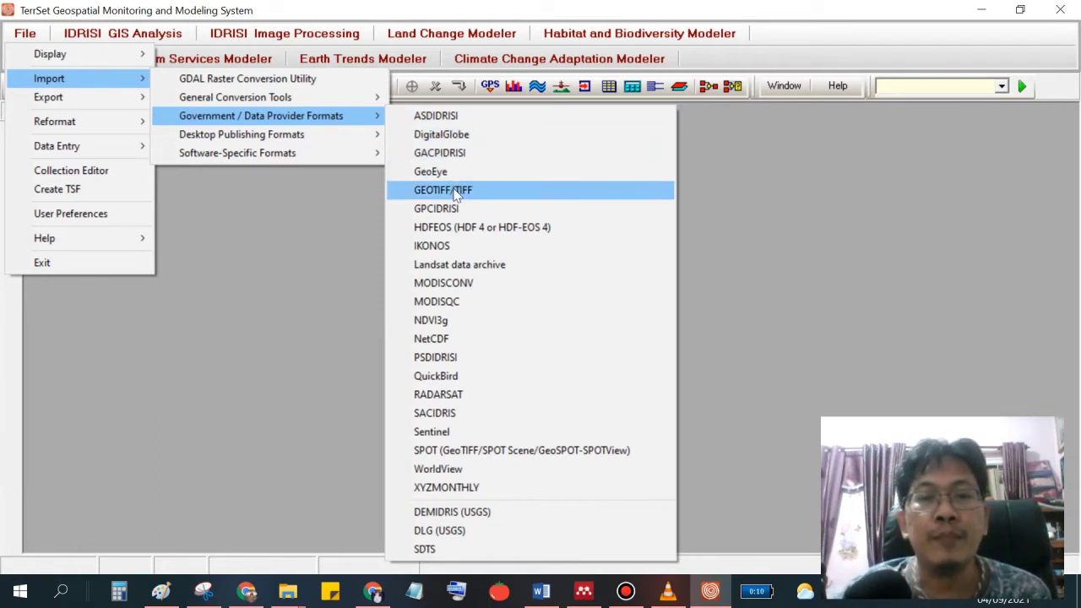
pyautogui.click(457, 192)
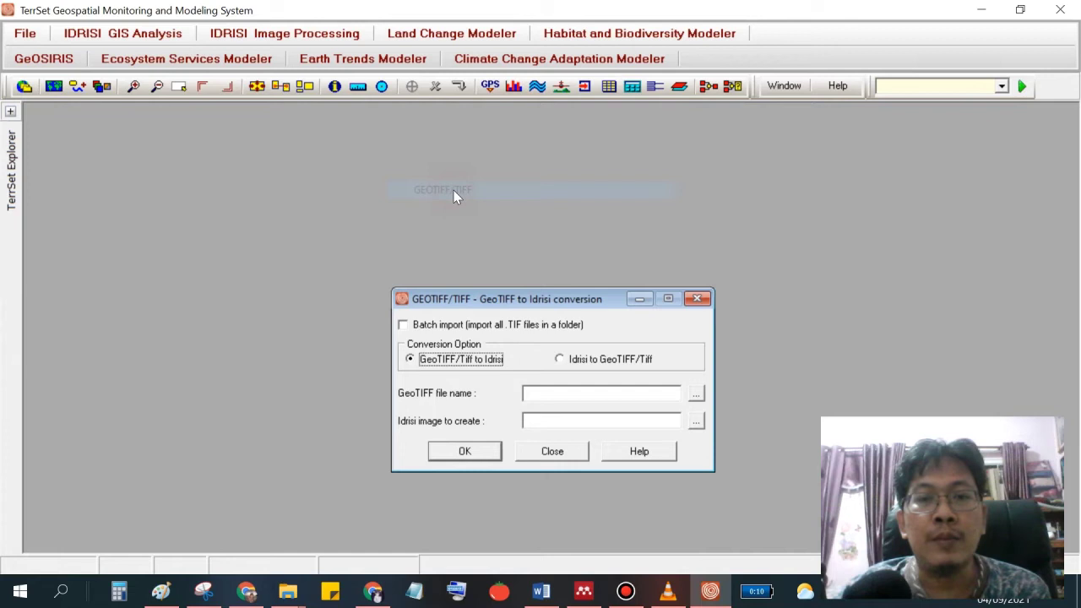
pyautogui.moveTo(533, 305); pyautogui.dragTo(464, 161)
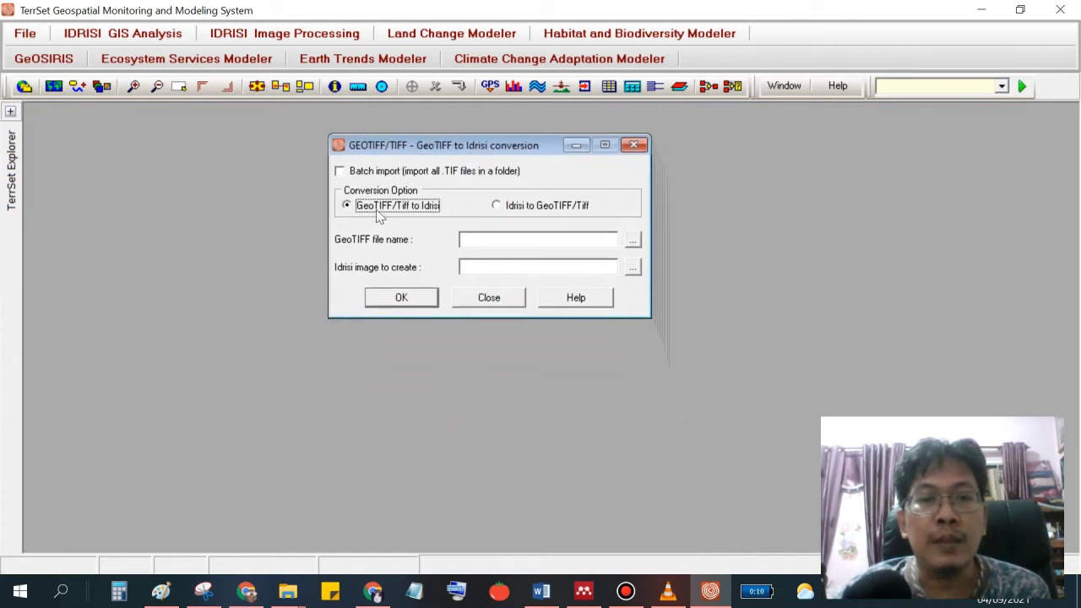
pyautogui.click(633, 242)
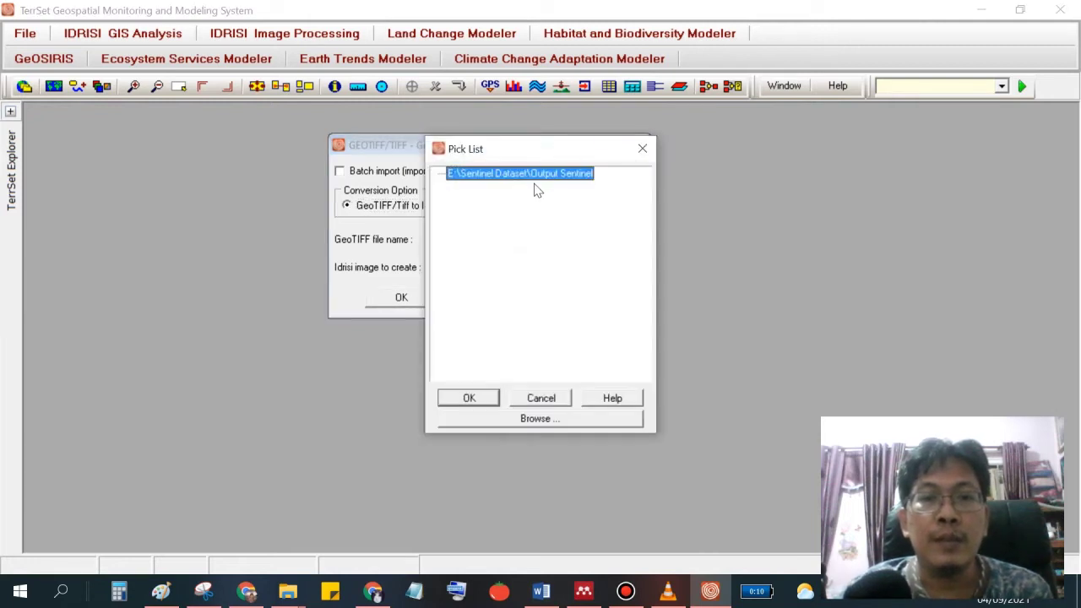
pyautogui.click(542, 398)
pyautogui.click(507, 302)
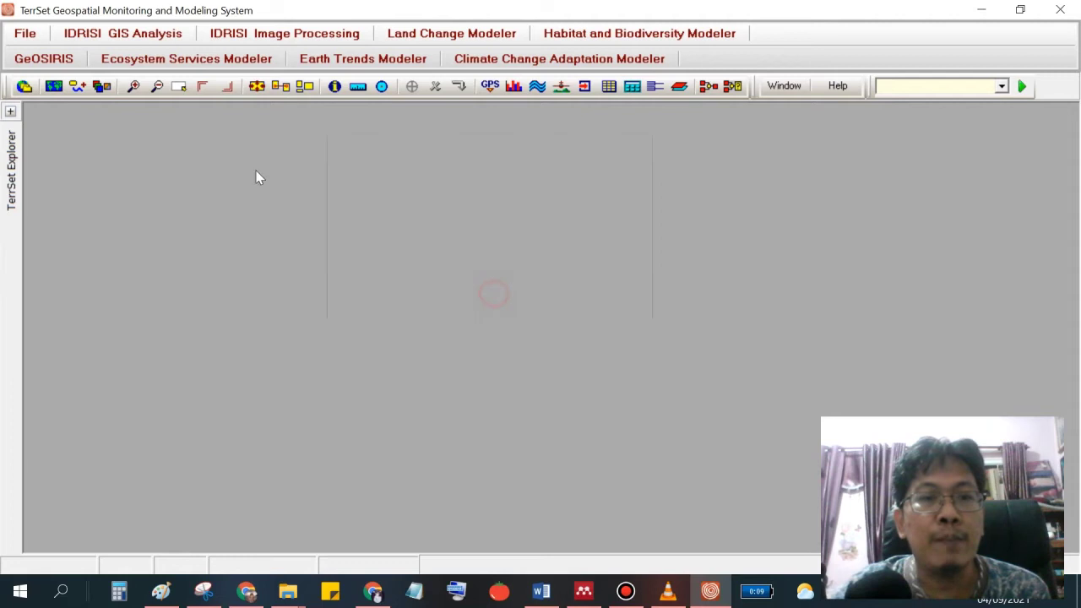
# In TerrSet Explorer, start changing the Default project's working folder and browse to the DATA (E:) drive.
pyautogui.click(12, 146)
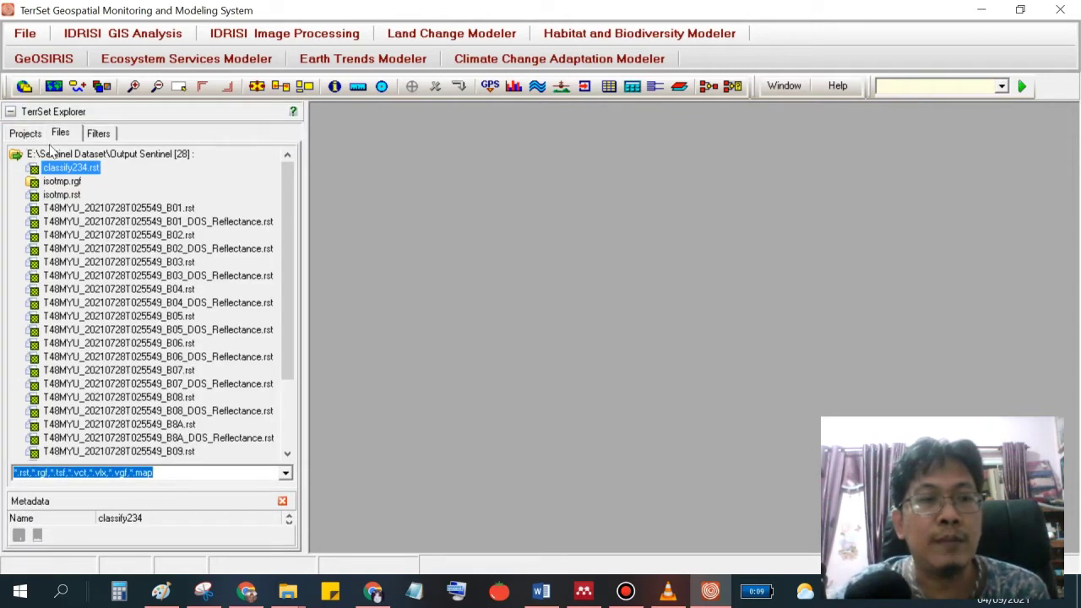
pyautogui.click(25, 133)
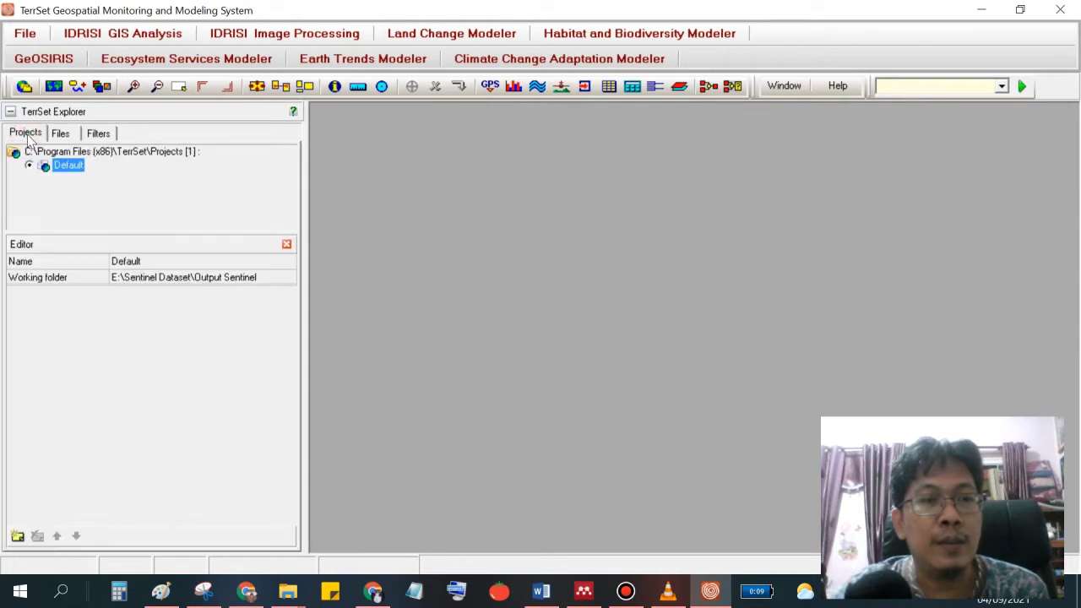
pyautogui.click(184, 279)
pyautogui.click(289, 281)
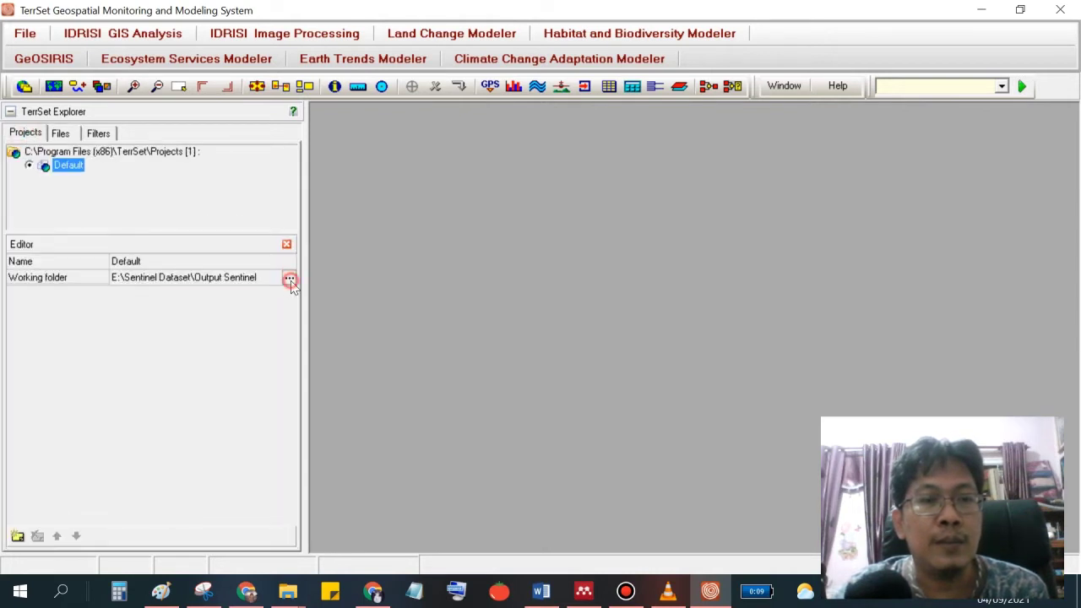
pyautogui.click(427, 184)
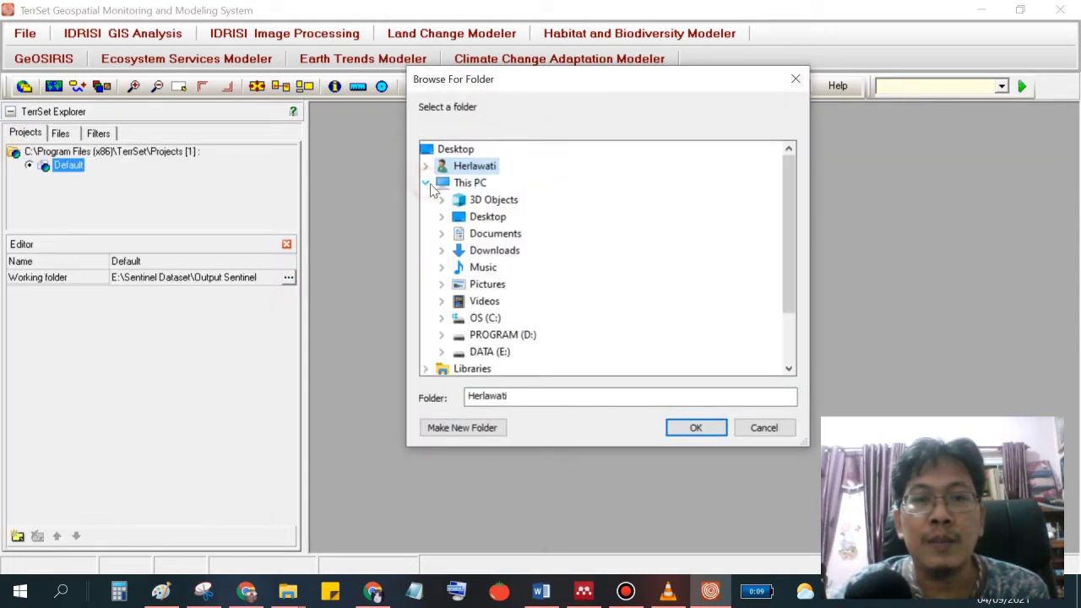
pyautogui.scroll(-2, 445, 269)
pyautogui.click(441, 284)
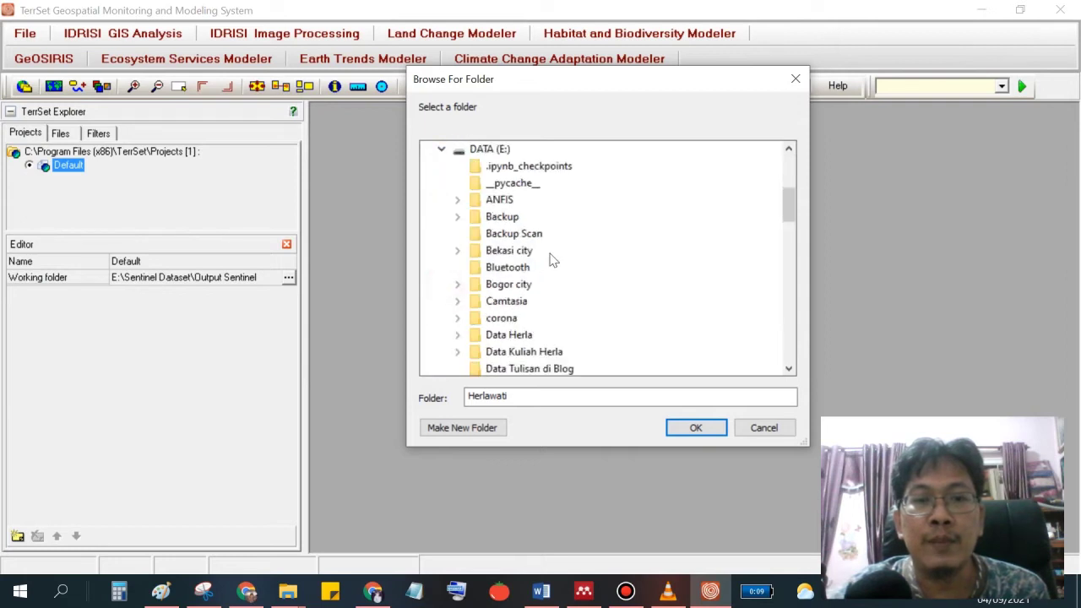
# Set the working folder to LC08_L1TP_122064_20140913_20170419_01_T1 inside Landsat Satellite\2014.
pyautogui.scroll(-1, 572, 245)
pyautogui.scroll(-2, 566, 226)
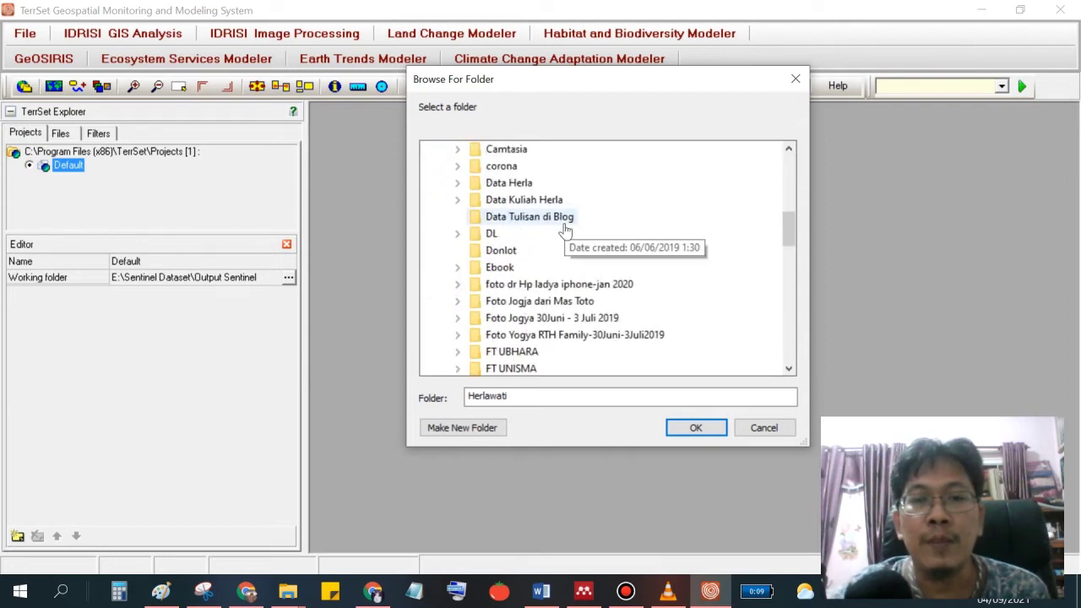
pyautogui.scroll(-3, 605, 284)
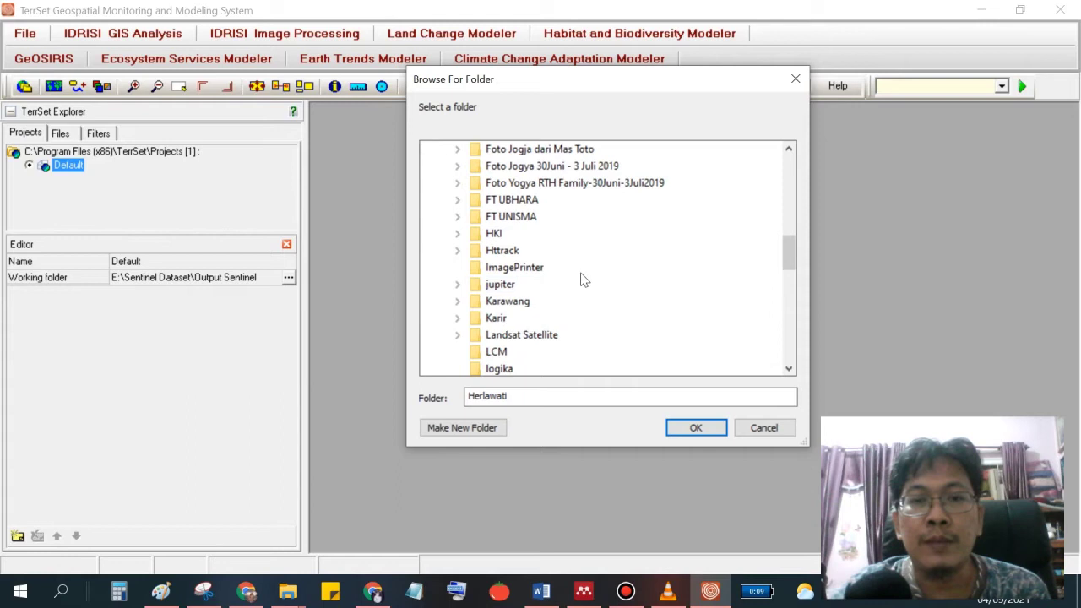
pyautogui.scroll(-1, 549, 284)
pyautogui.click(457, 284)
pyautogui.scroll(-1, 591, 271)
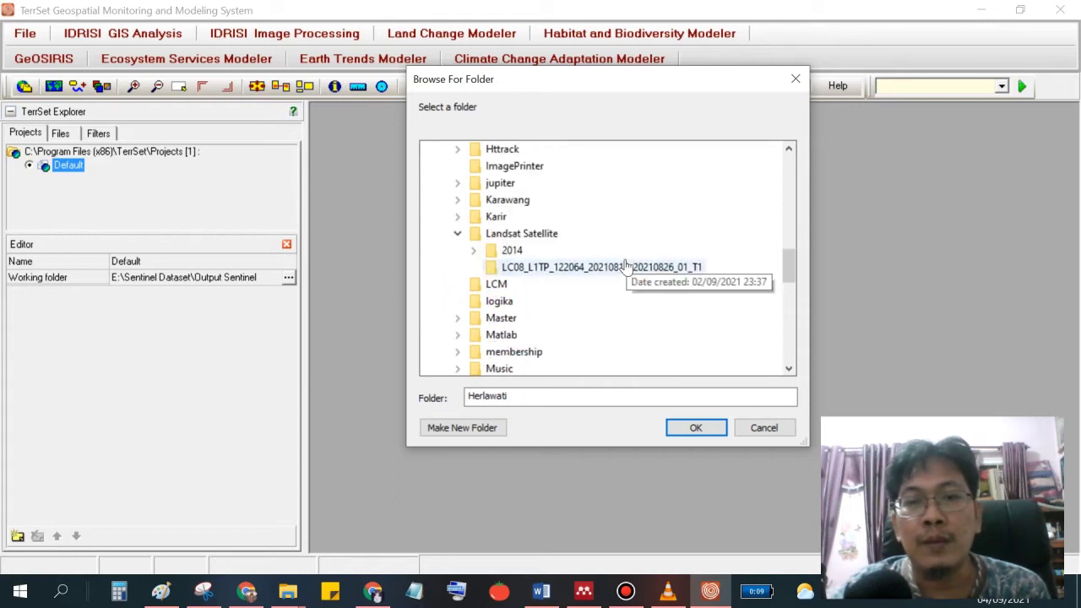
pyautogui.click(473, 251)
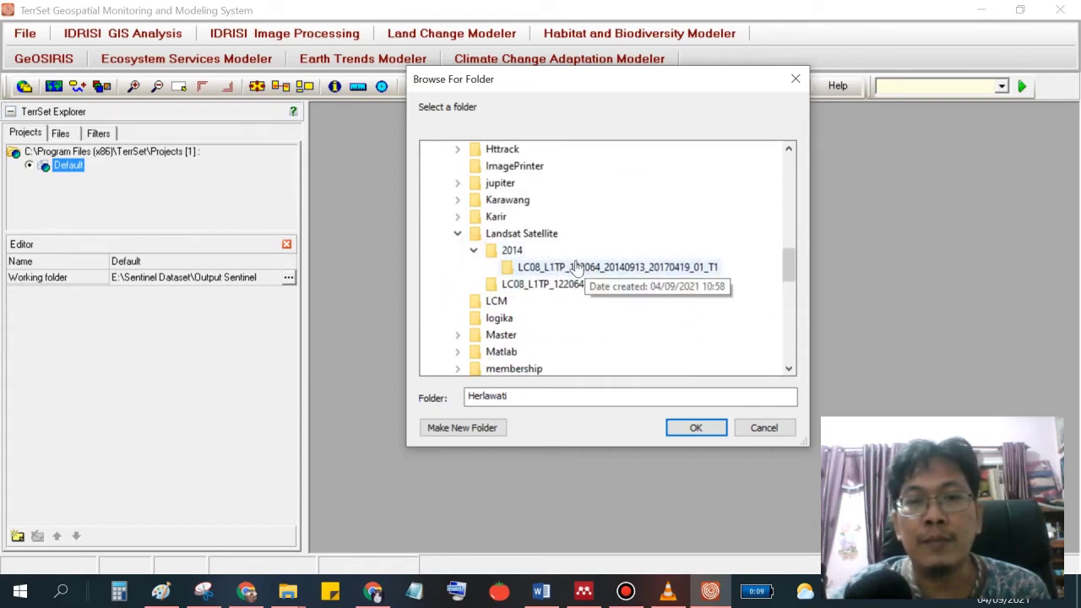
pyautogui.click(532, 268)
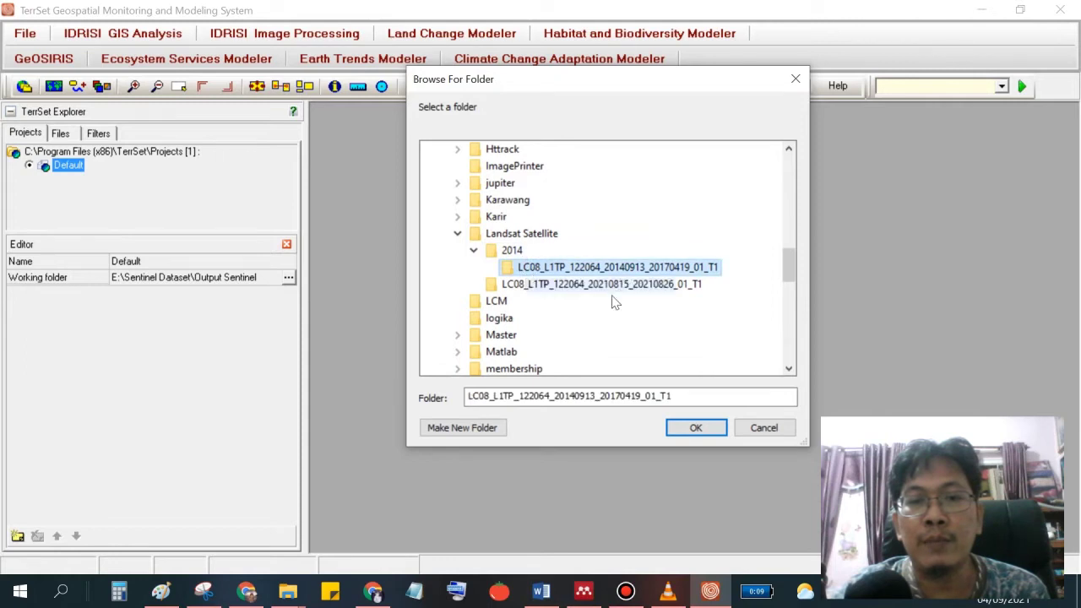
pyautogui.click(694, 429)
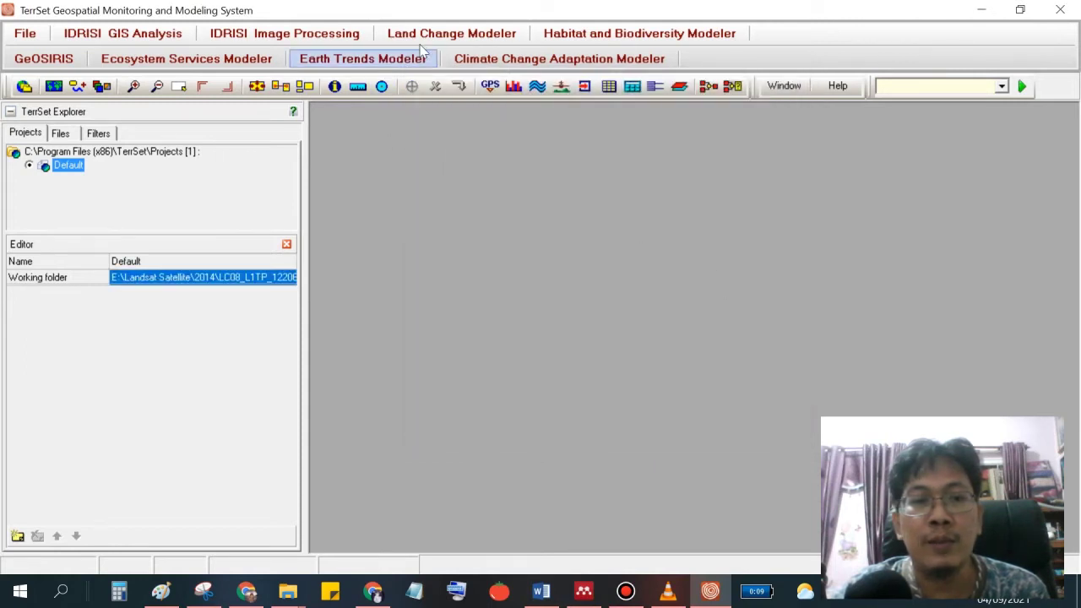
# Reopen the GEOTIFF/TIFF import tool from the government and data provider formats and reposition its dialog.
pyautogui.click(24, 33)
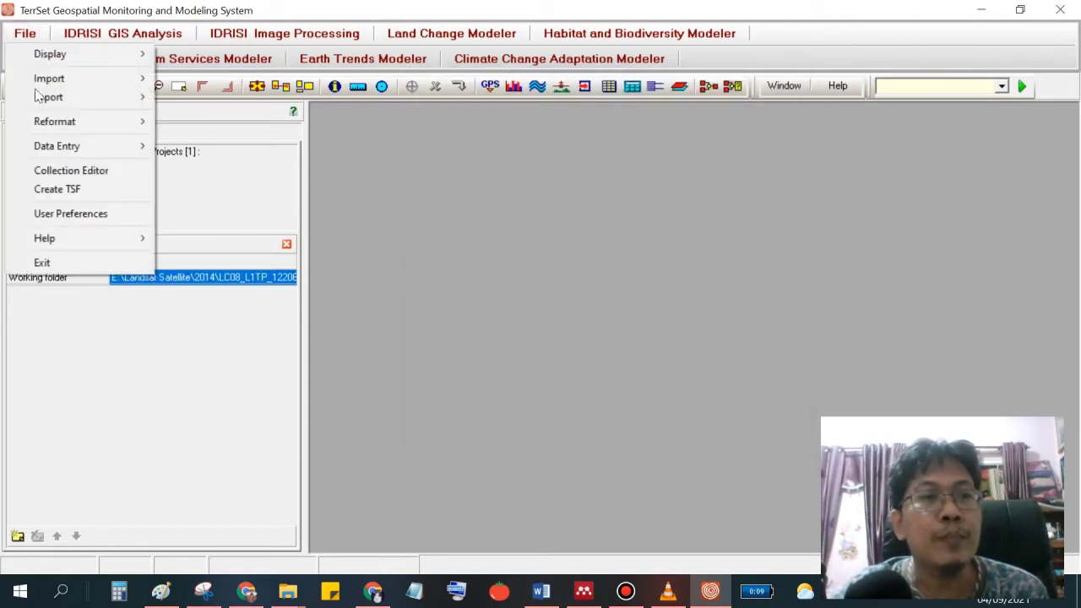
pyautogui.moveTo(65, 79)
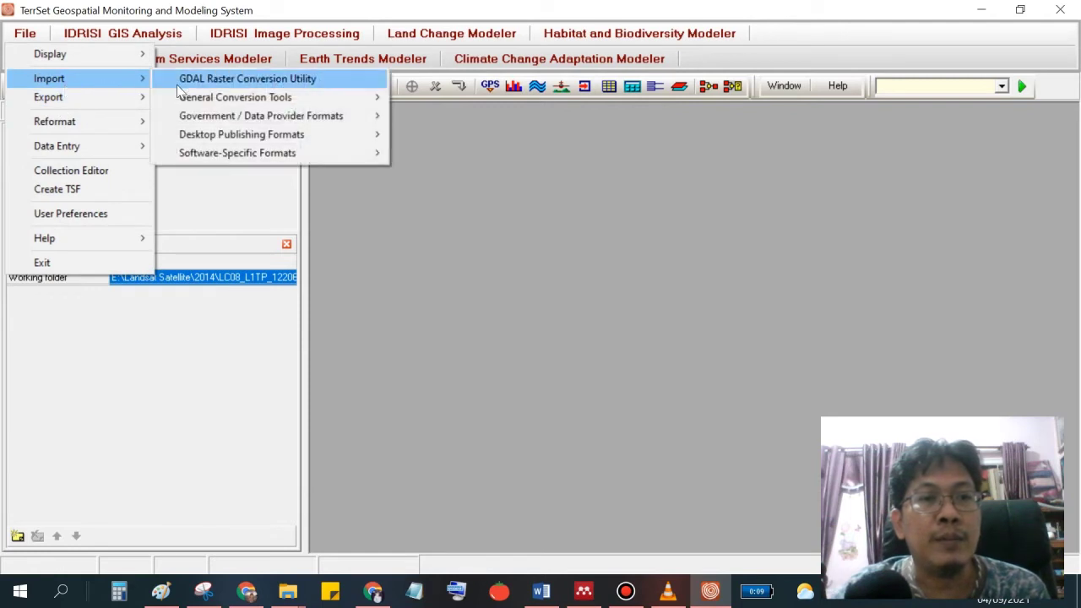
pyautogui.moveTo(278, 115)
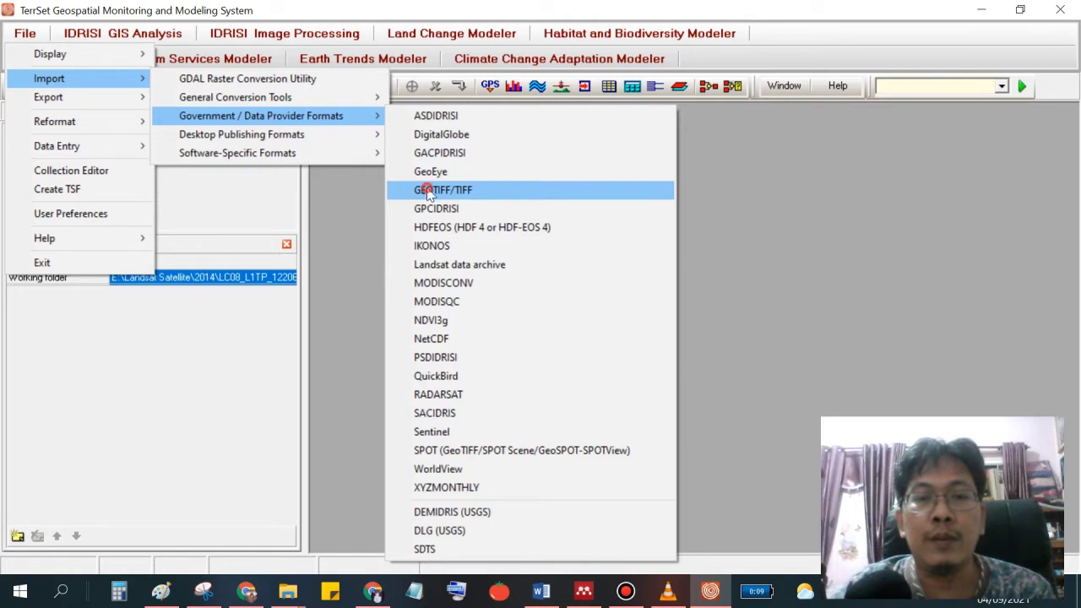
pyautogui.click(427, 192)
pyautogui.moveTo(632, 310); pyautogui.dragTo(519, 186)
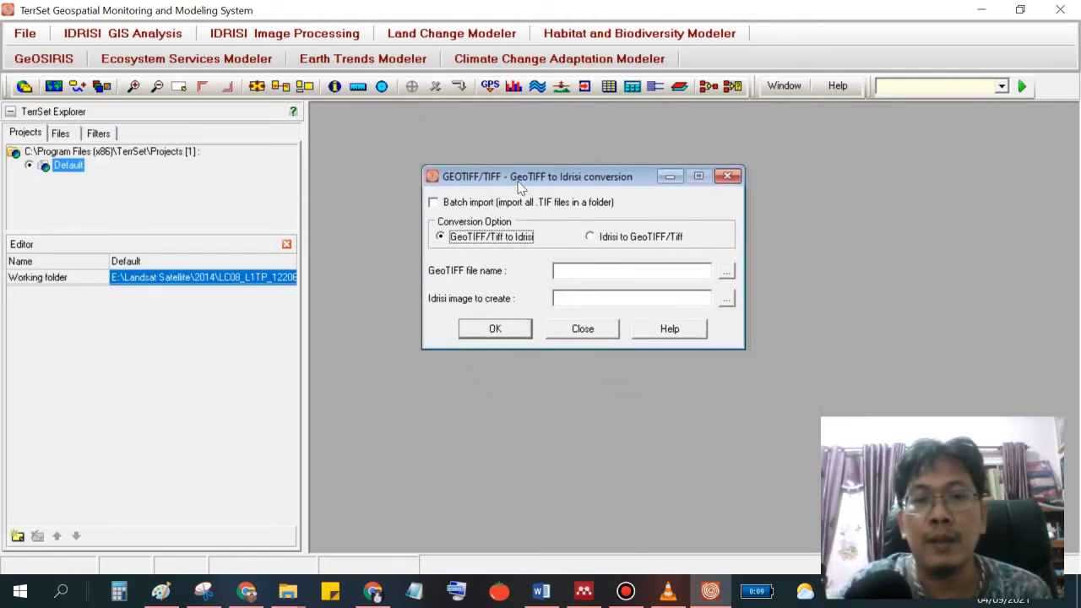
# Convert the scene's B1.TIF GeoTIFF to an Idrisi image named band1, and close its map window.
pyautogui.click(724, 271)
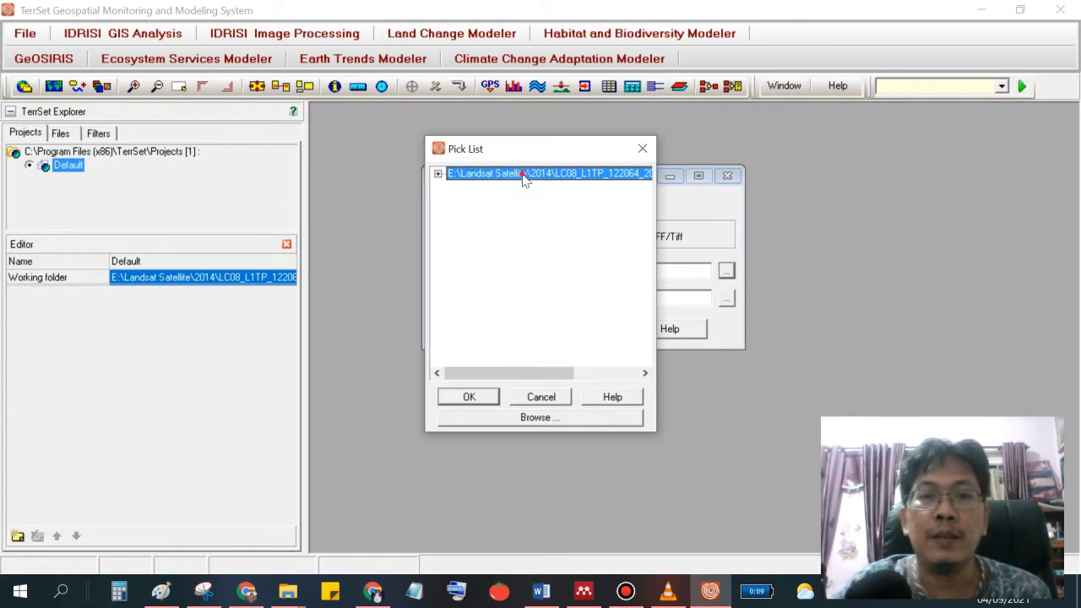
pyautogui.doubleClick(524, 178)
pyautogui.moveTo(529, 372); pyautogui.dragTo(593, 376)
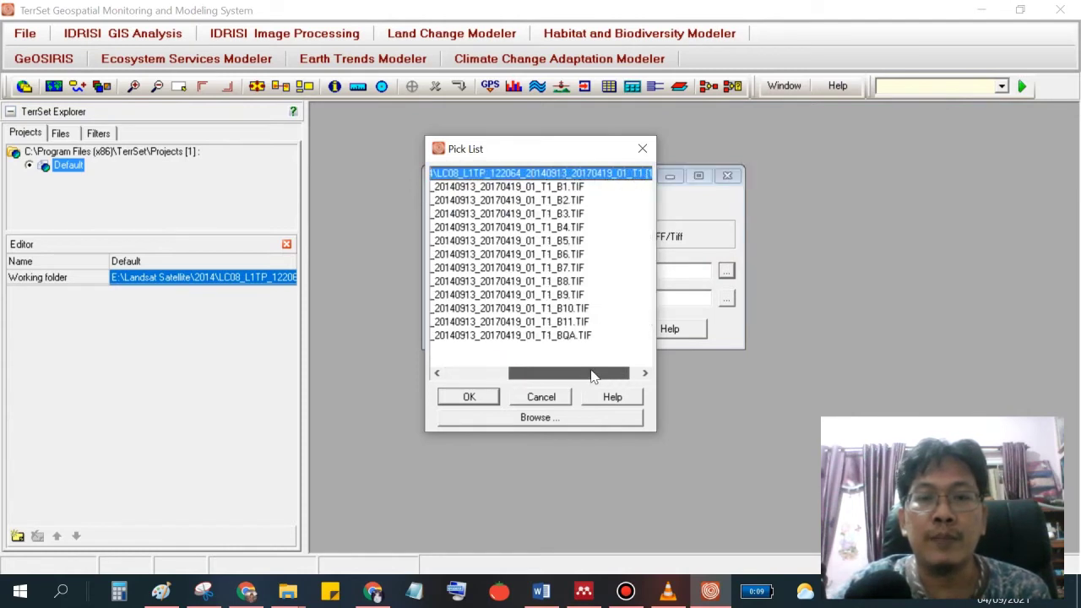
pyautogui.doubleClick(553, 186)
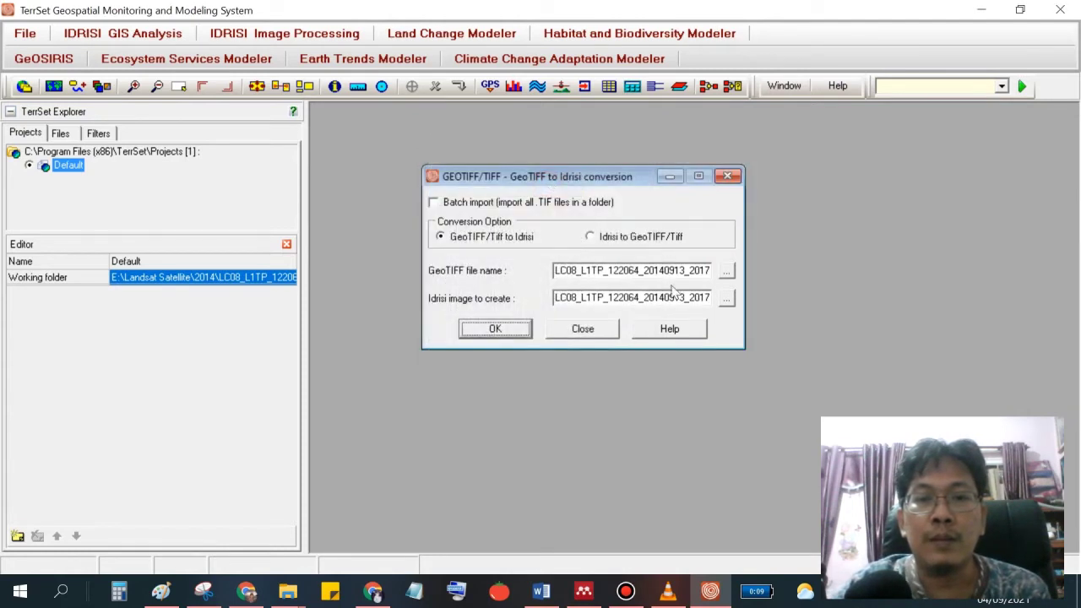
pyautogui.doubleClick(656, 298)
pyautogui.doubleClick(642, 298)
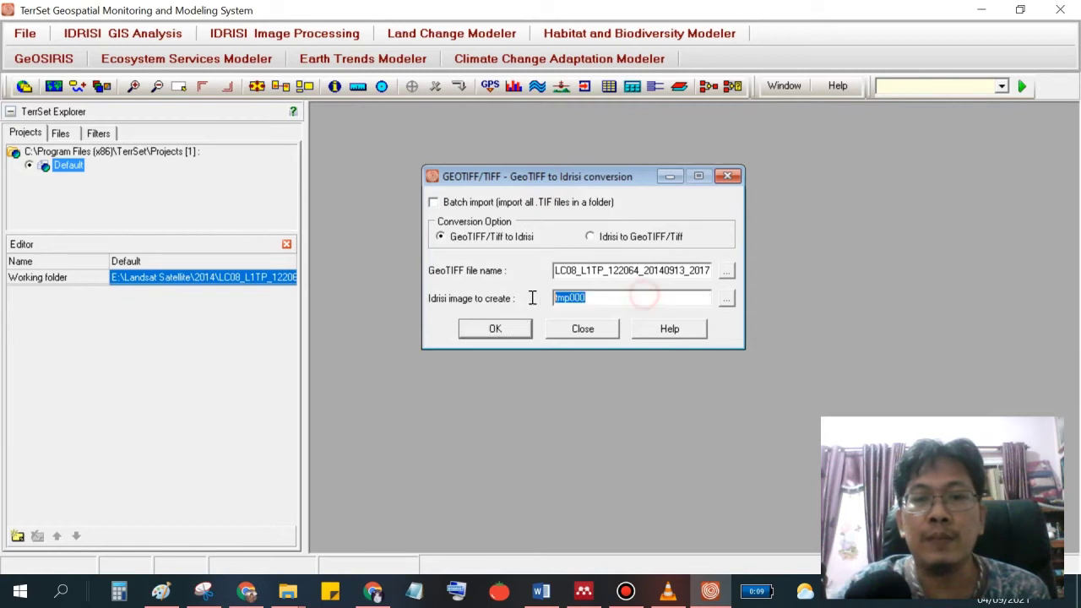
pyautogui.write('band1')
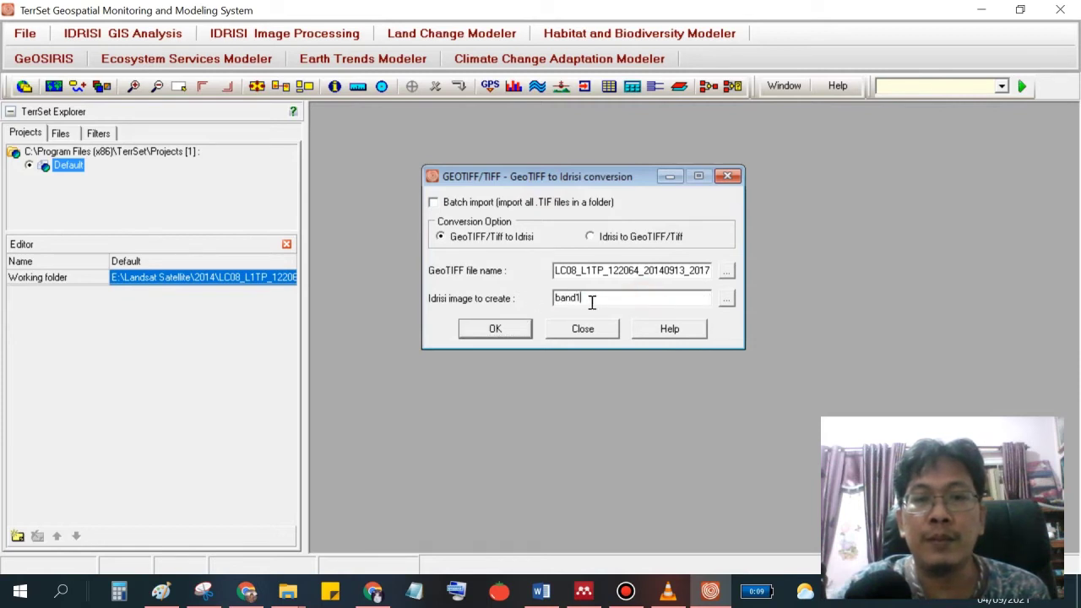
pyautogui.click(518, 335)
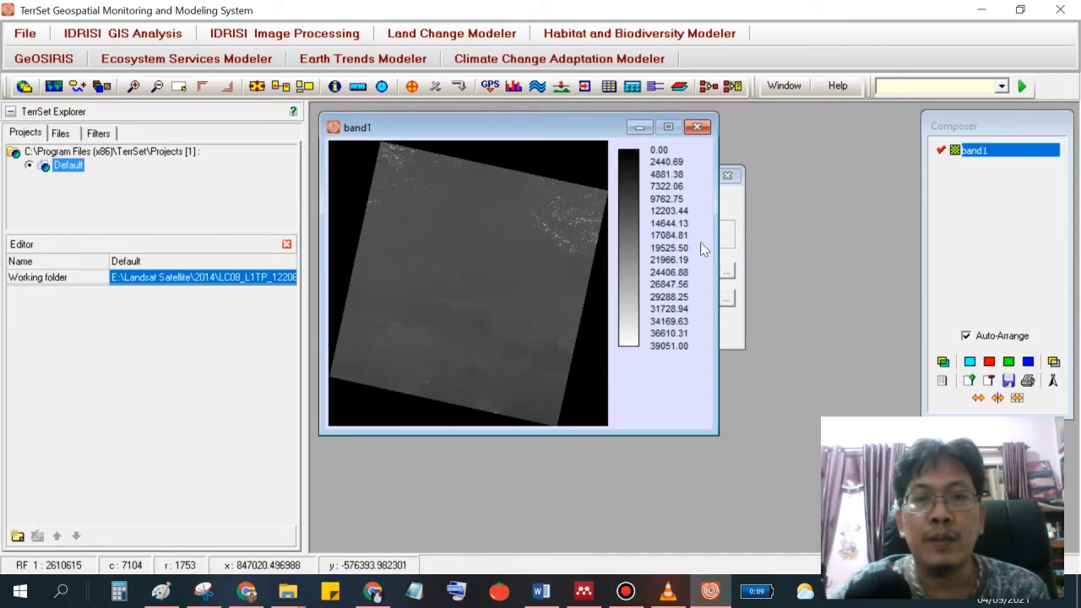
pyautogui.click(696, 127)
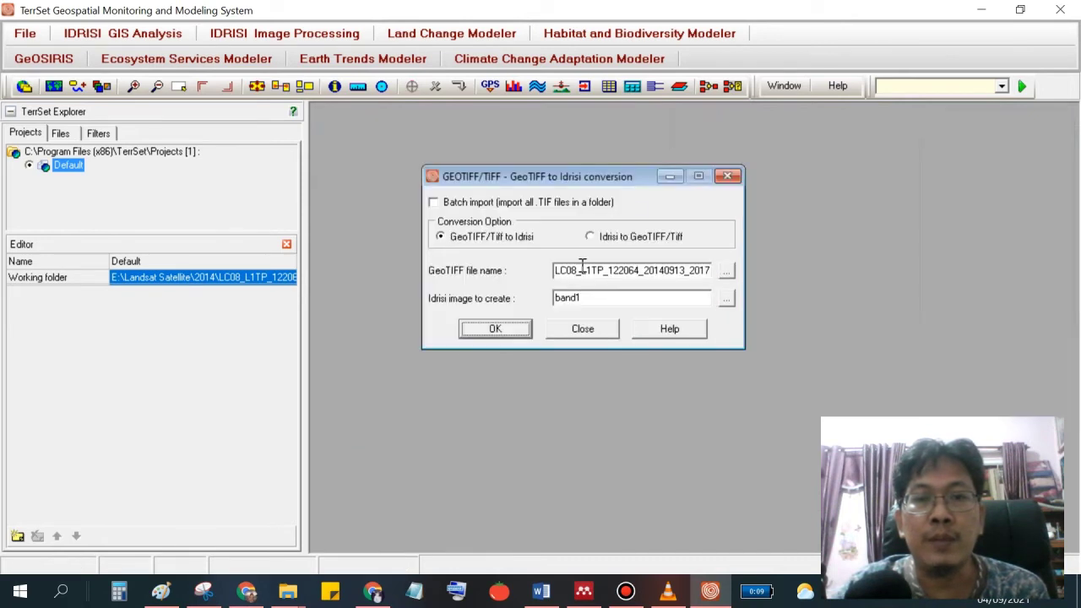
# Convert the scene's band 2 GeoTIFF to an Idrisi image named band2, and close its map window.
pyautogui.click(727, 270)
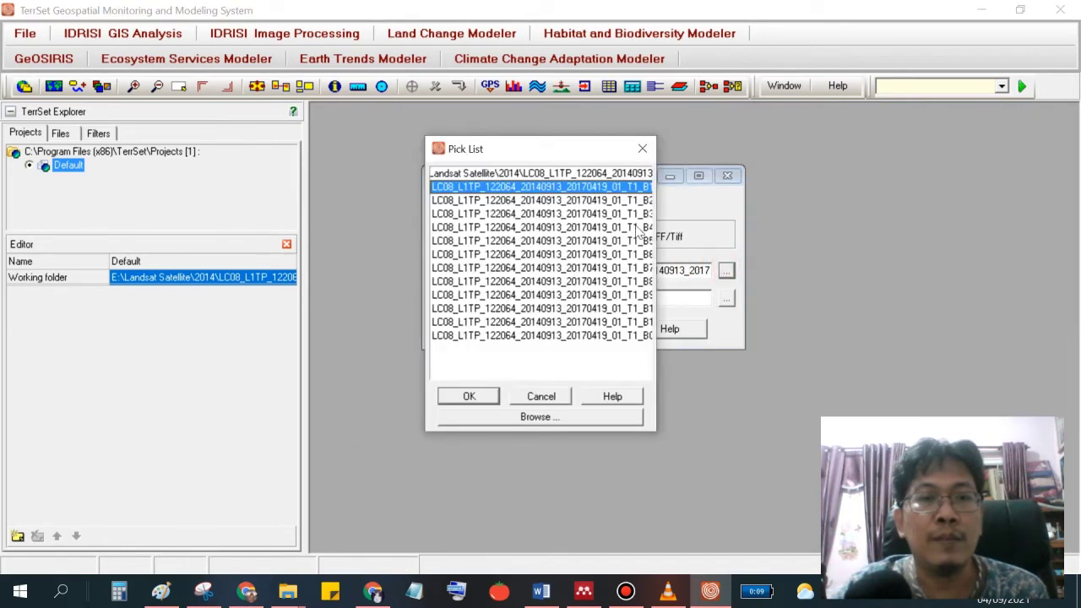
pyautogui.doubleClick(605, 201)
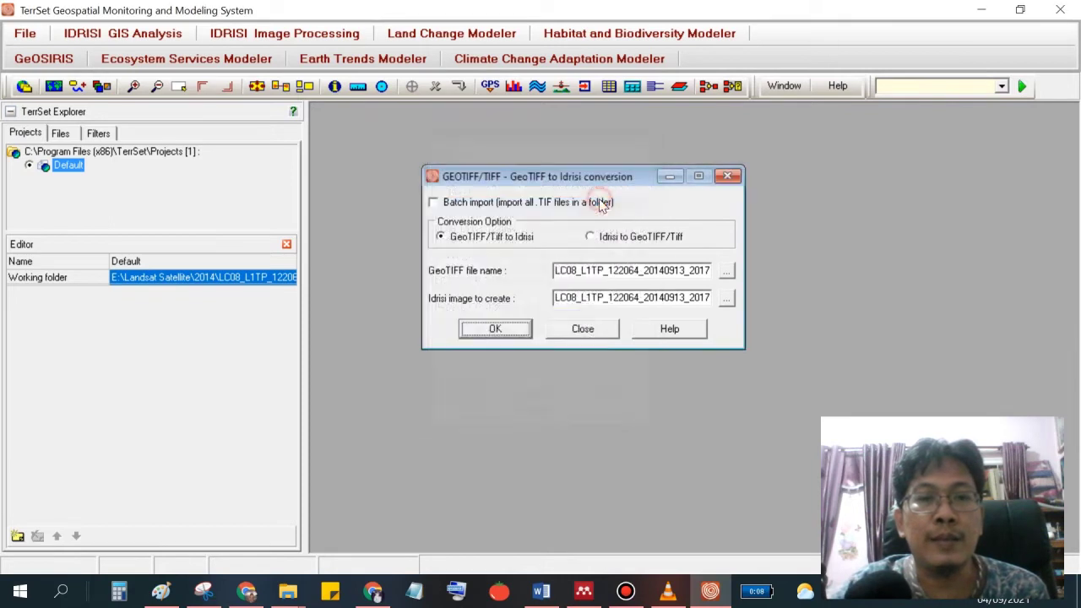
pyautogui.doubleClick(681, 299)
pyautogui.write('tmp001')
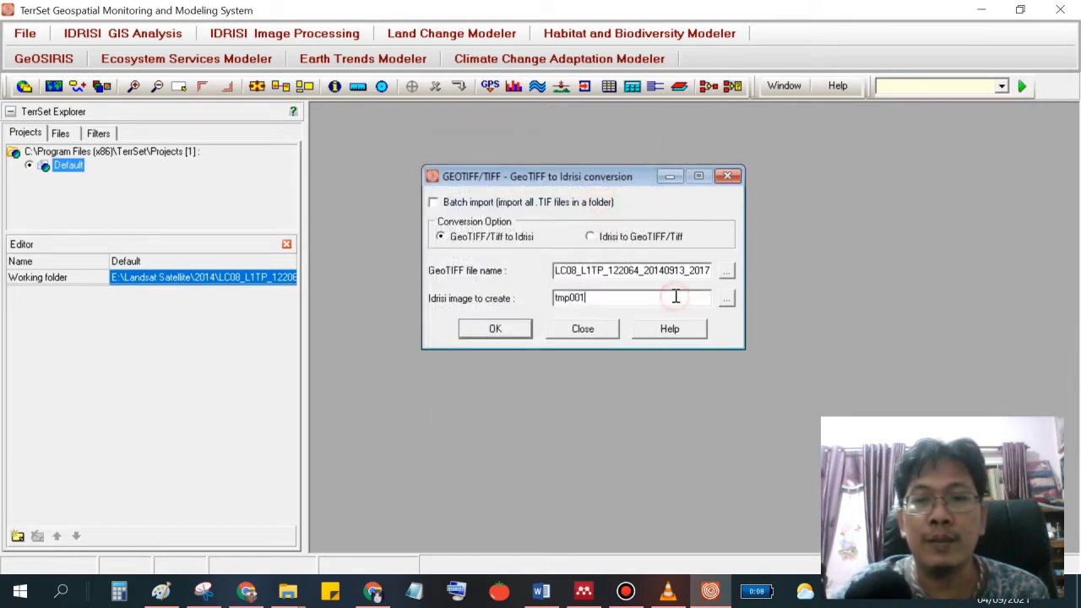
pyautogui.hotkey('shift', 'Home')
pyautogui.write('band')
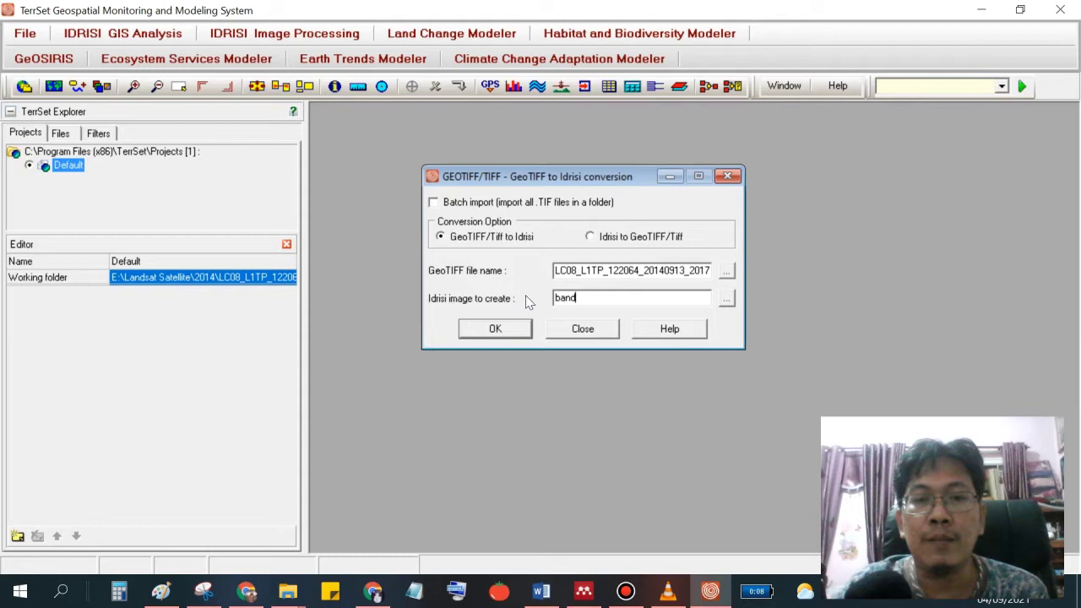
pyautogui.click(522, 336)
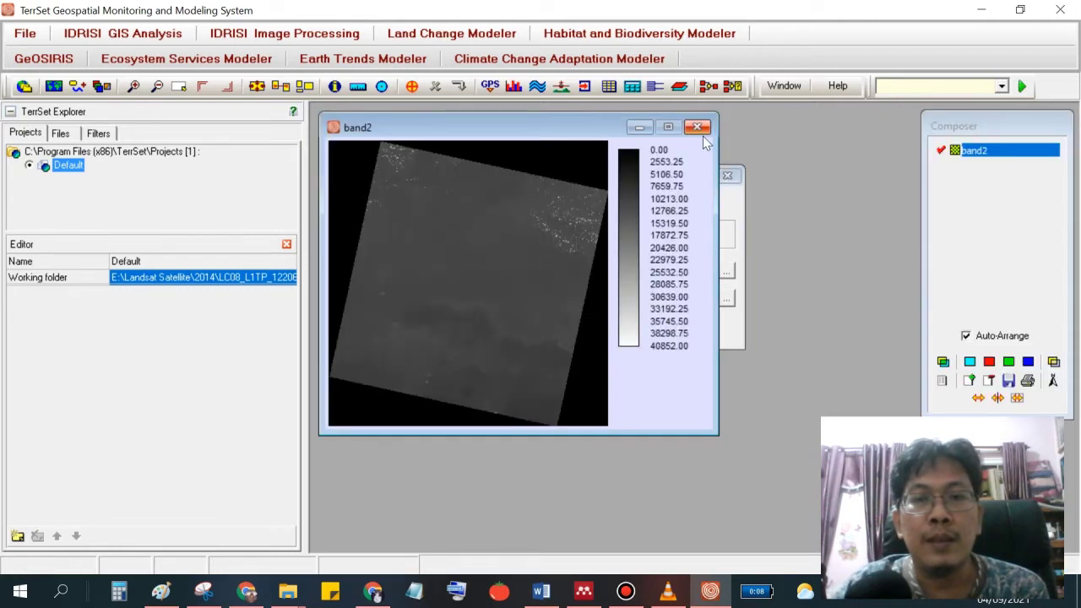
pyautogui.click(698, 125)
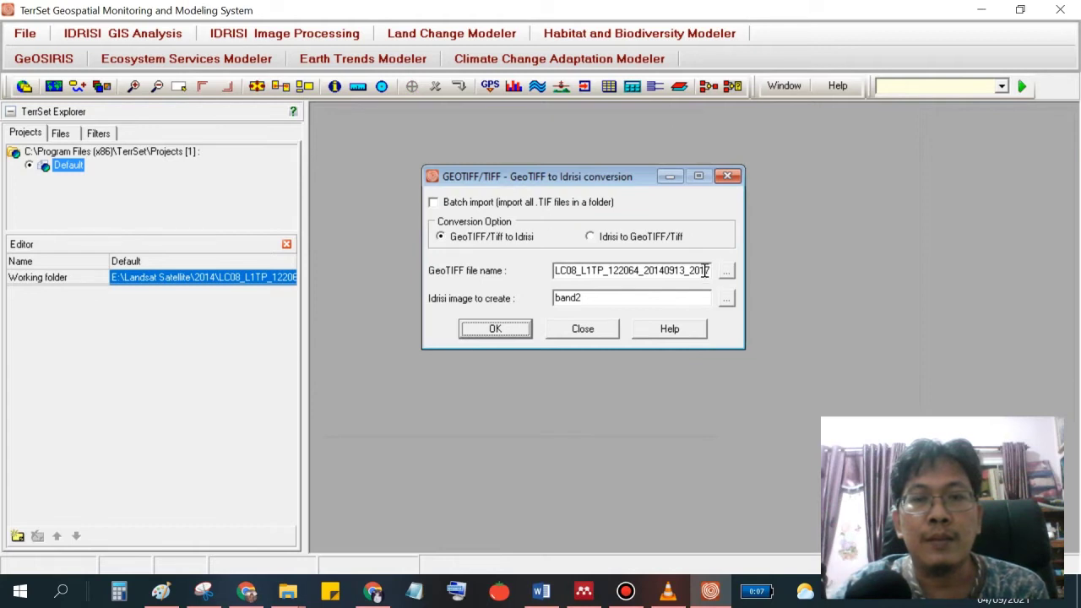
# Convert the scene's band 3 GeoTIFF to an Idrisi image named band3, and dismiss its map window.
pyautogui.click(726, 270)
pyautogui.doubleClick(580, 227)
pyautogui.click(693, 298)
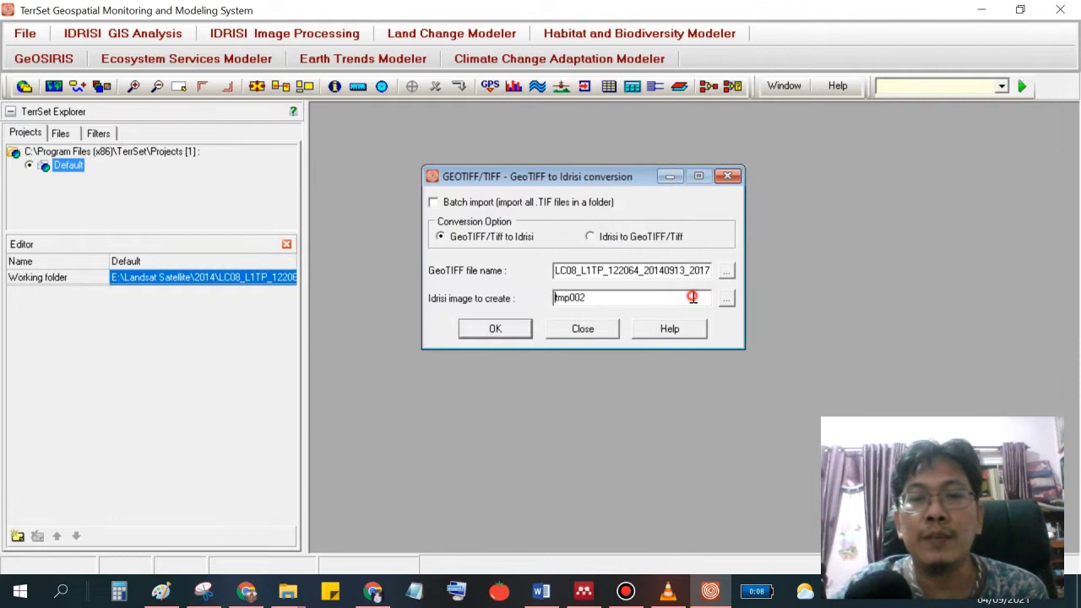
pyautogui.write('band')
pyautogui.hotkey('ctrl', 'a')
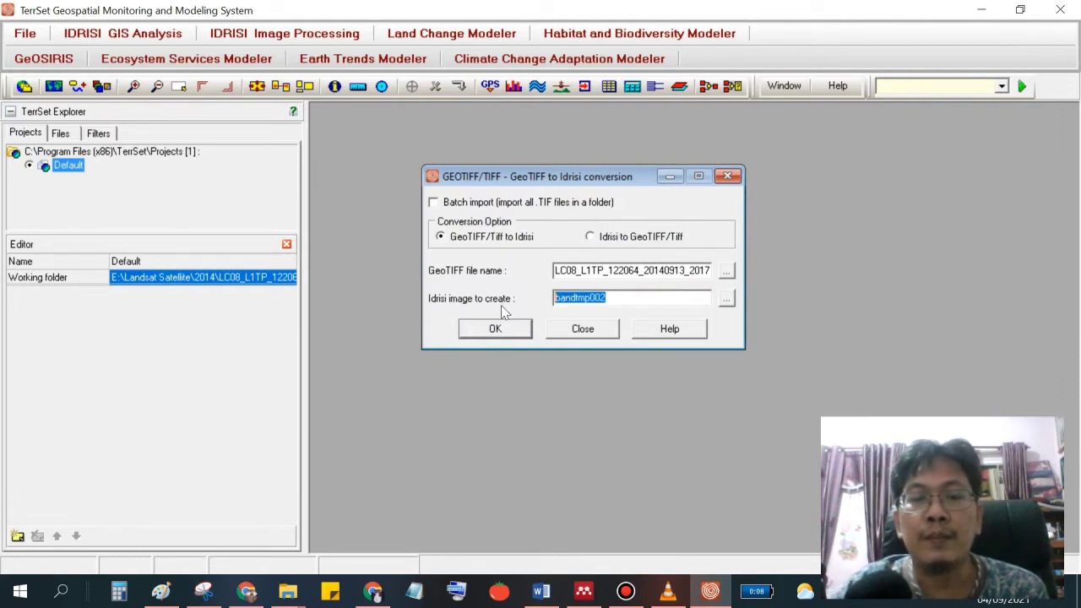
pyautogui.write('band3')
pyautogui.click(520, 336)
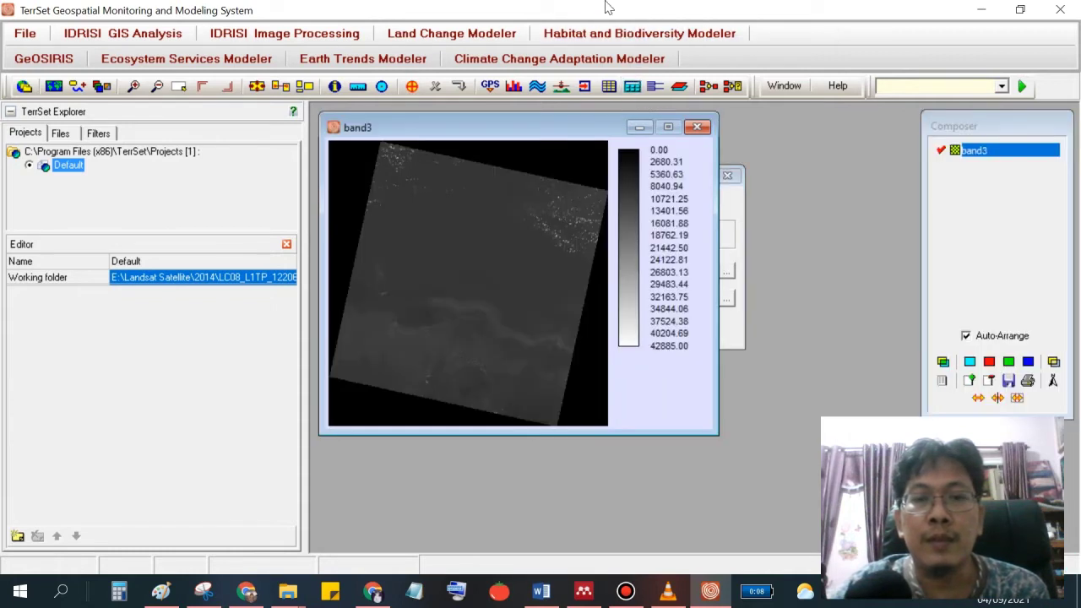
pyautogui.click(617, 11)
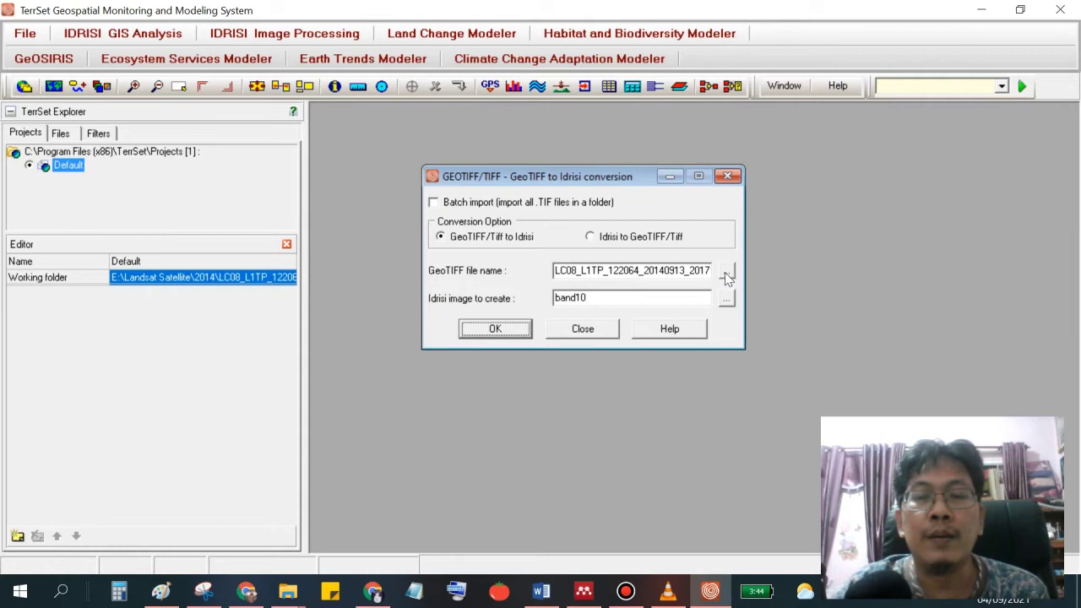
# Convert the scene's B11.TIF GeoTIFF to an Idrisi image named band11, and close its map window.
pyautogui.click(726, 273)
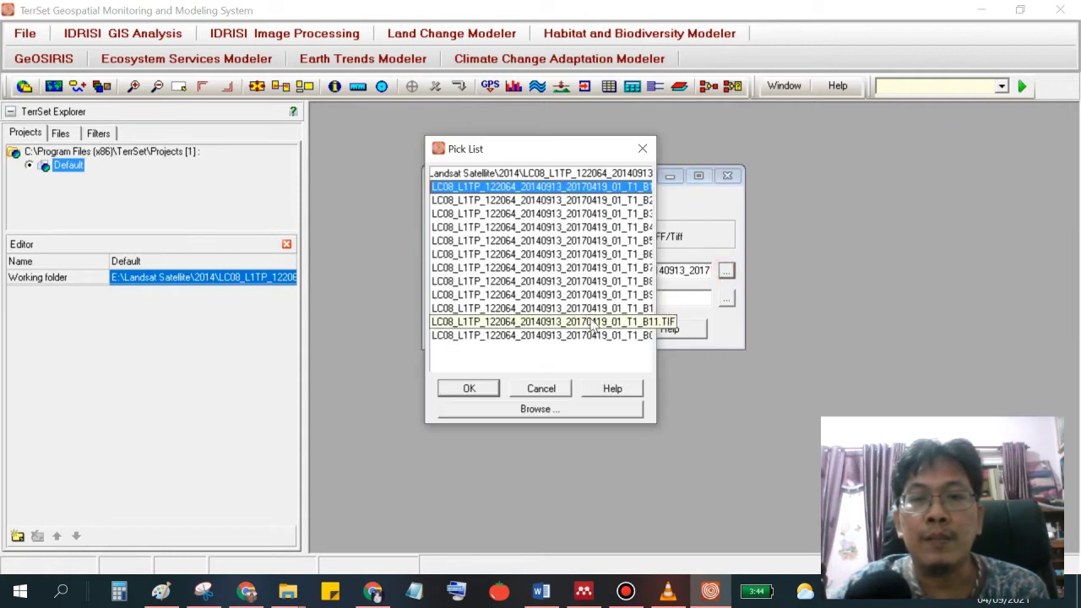
pyautogui.doubleClick(592, 325)
pyautogui.doubleClick(615, 301)
pyautogui.write('tmp010')
pyautogui.doubleClick(577, 305)
pyautogui.write('band11')
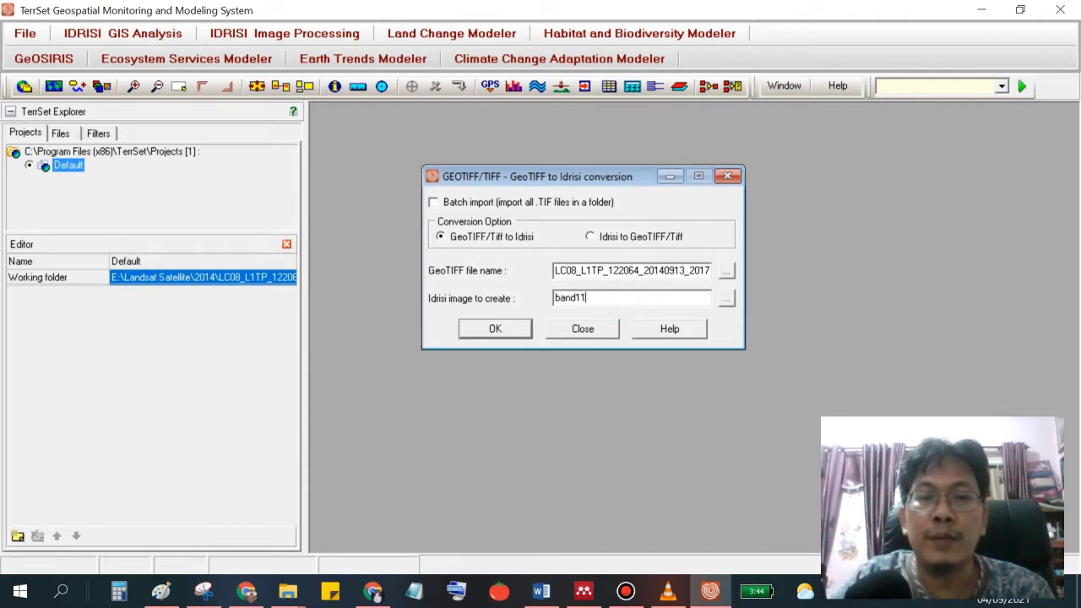
pyautogui.click(523, 329)
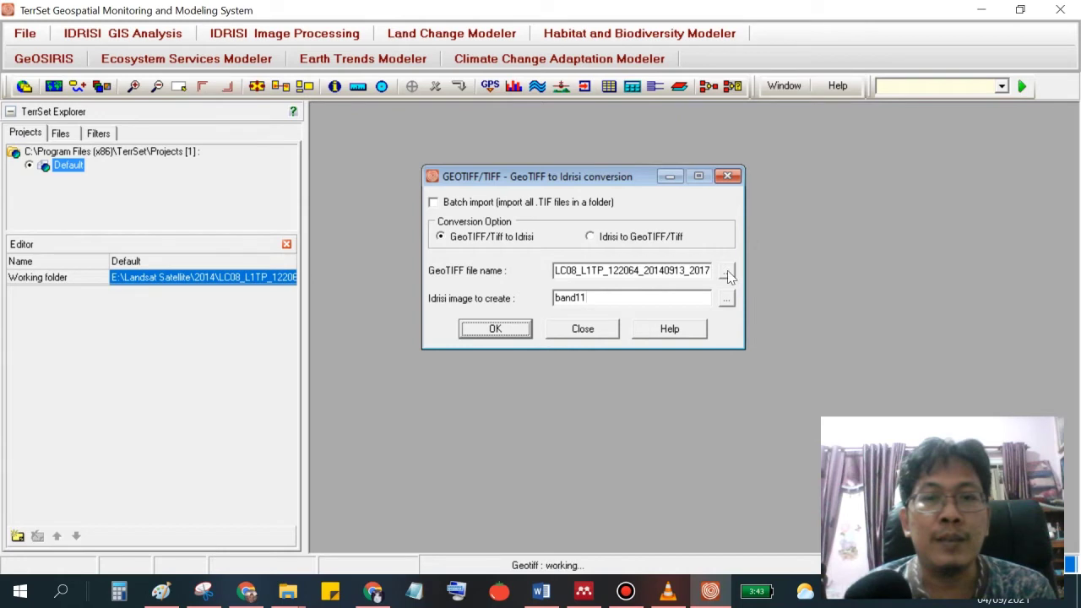
pyautogui.click(696, 127)
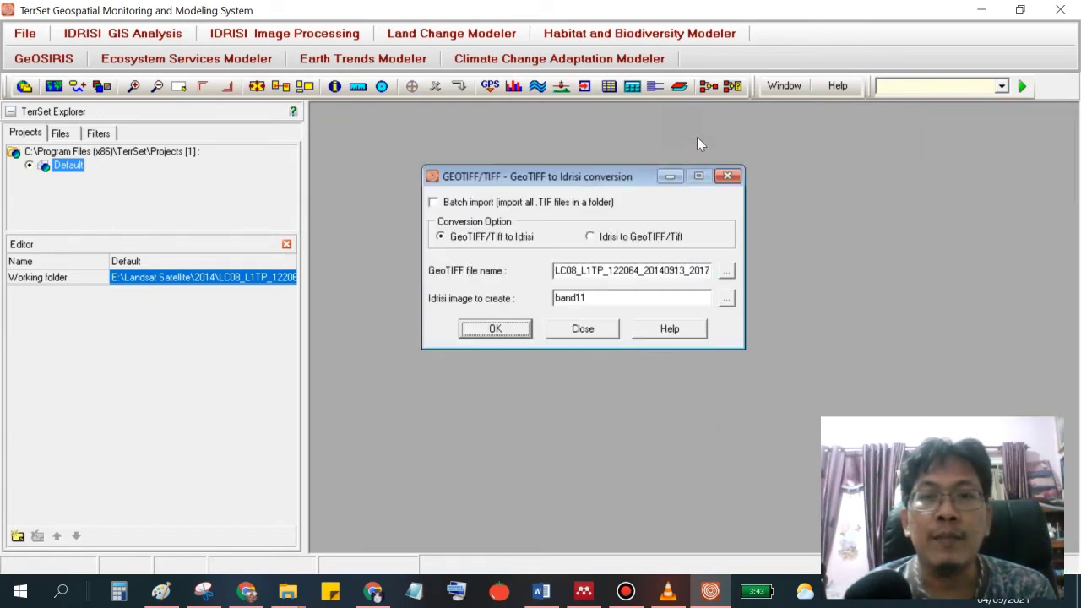
# Review the list of available GeoTIFF files without choosing one, and close the GeoTIFF conversion tool.
pyautogui.click(728, 273)
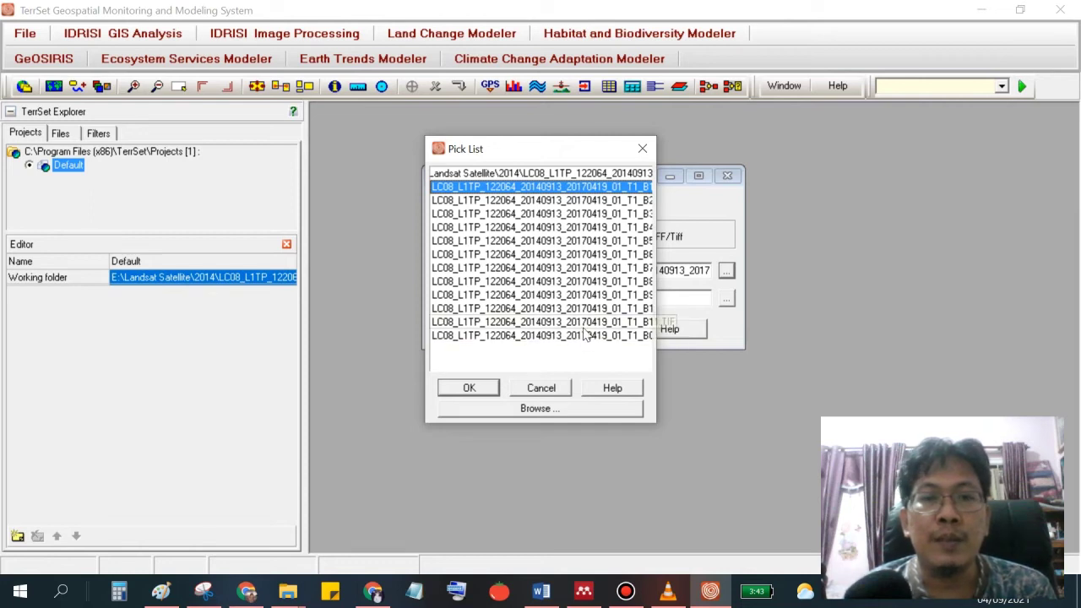
pyautogui.moveTo(596, 155); pyautogui.dragTo(576, 218)
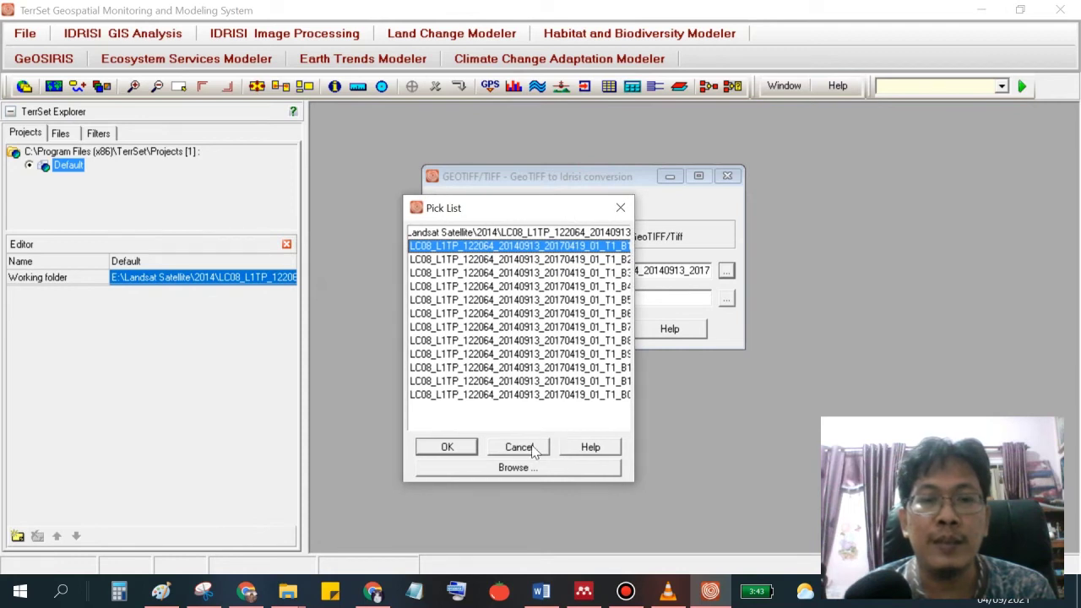
pyautogui.click(621, 207)
pyautogui.click(727, 177)
# List the imported Idrisi images of the working folder in TerrSet Explorer.
pyautogui.click(139, 151)
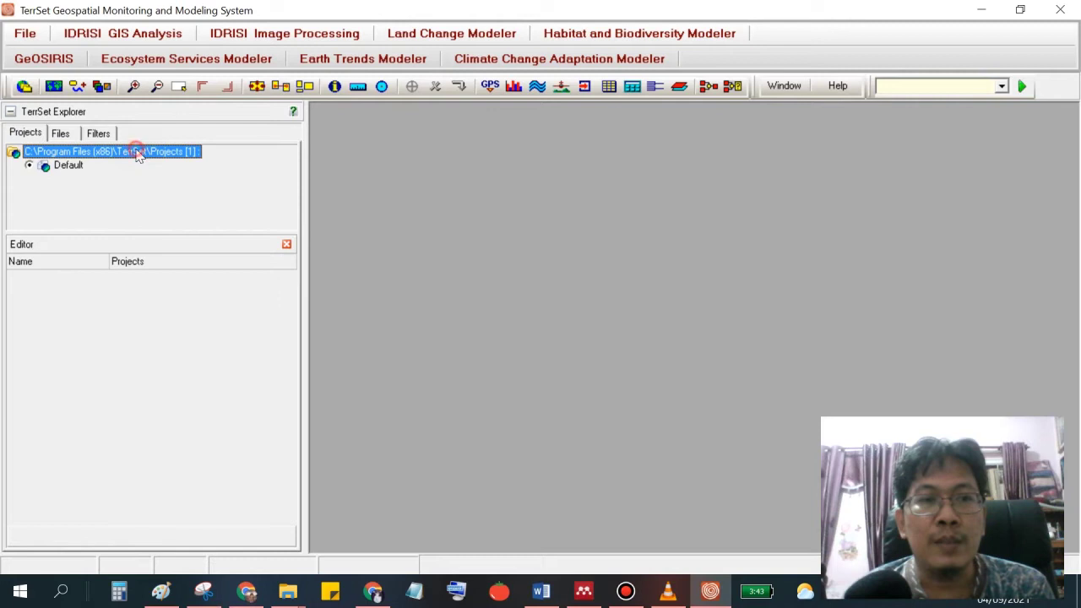
pyautogui.click(60, 133)
pyautogui.click(98, 157)
pyautogui.click(98, 158)
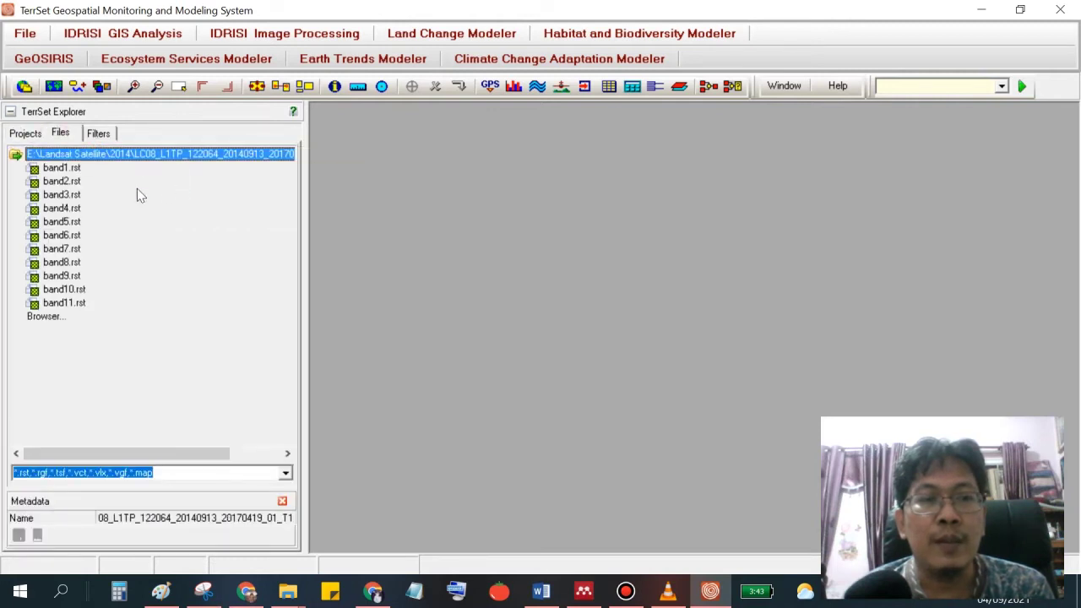
# Display the band1, band2, band4, band11 and band10 images, and move the band10 and band11 map windows apart for comparison.
pyautogui.doubleClick(62, 169)
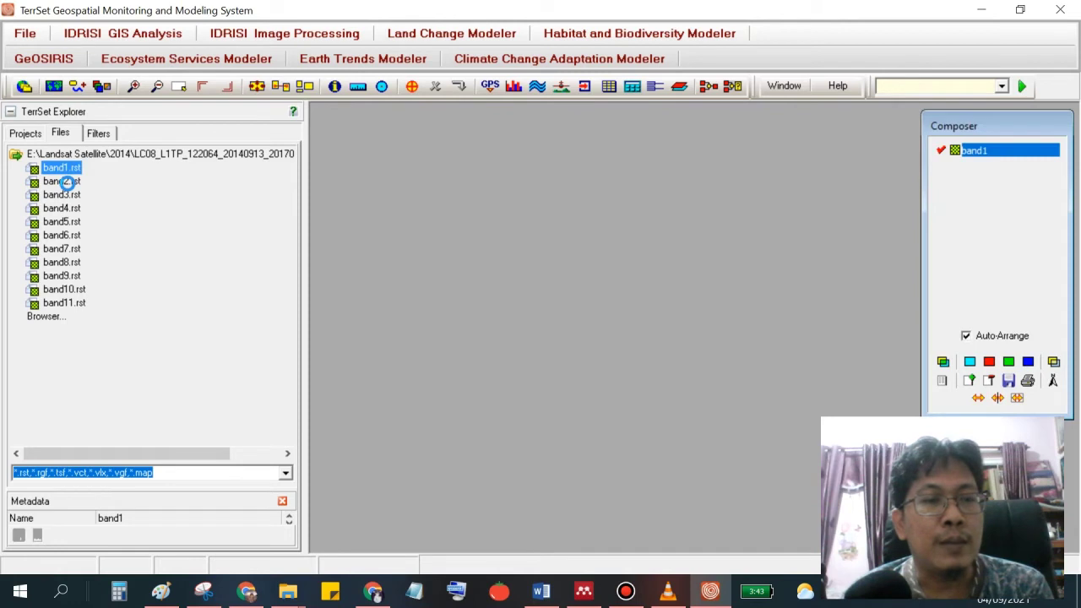
pyautogui.doubleClick(63, 182)
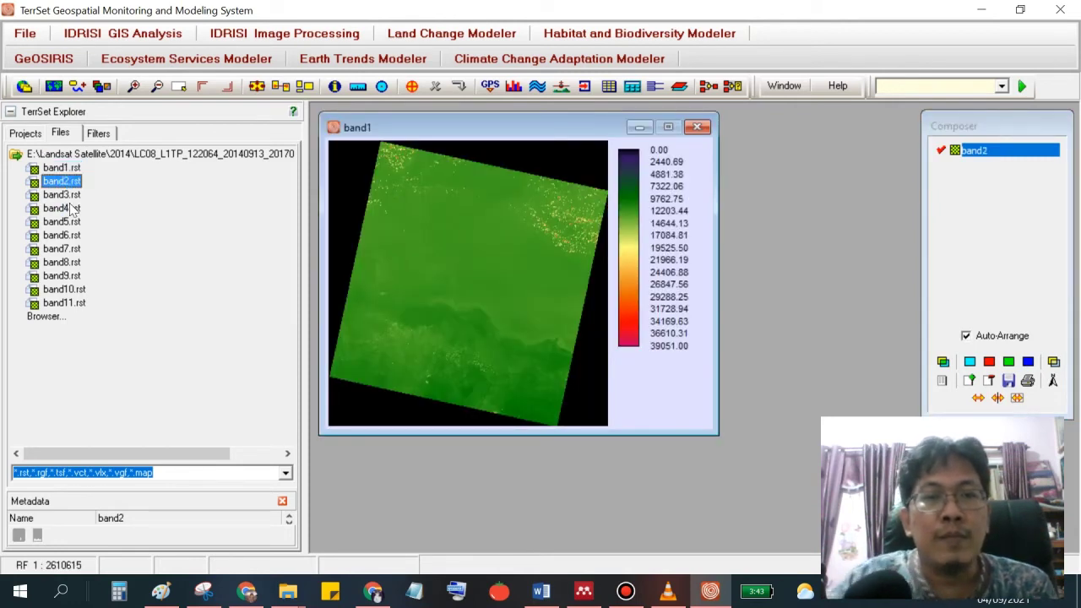
pyautogui.doubleClick(63, 207)
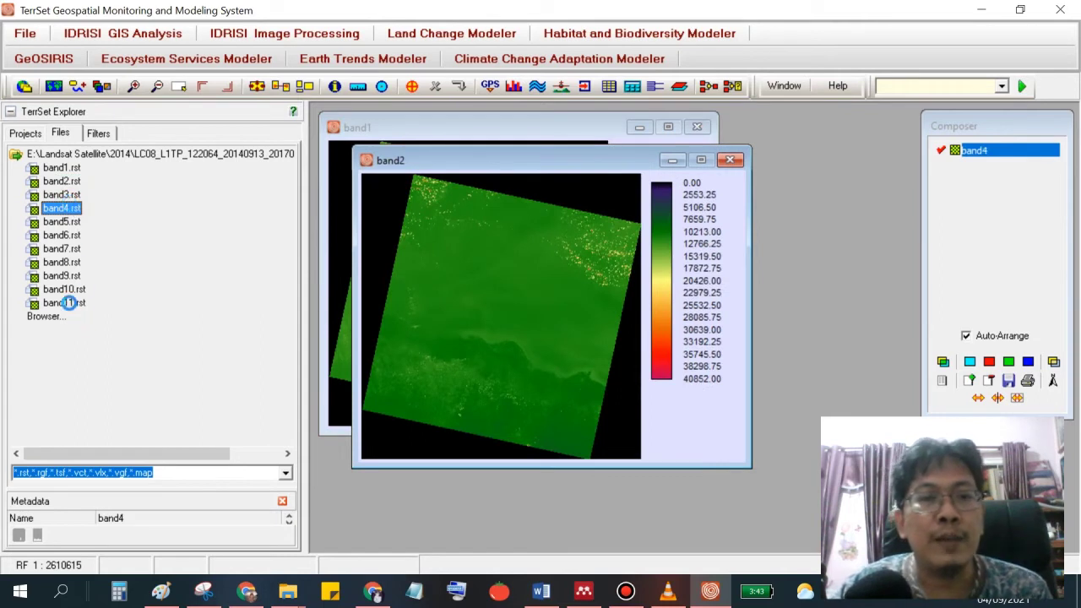
pyautogui.doubleClick(67, 303)
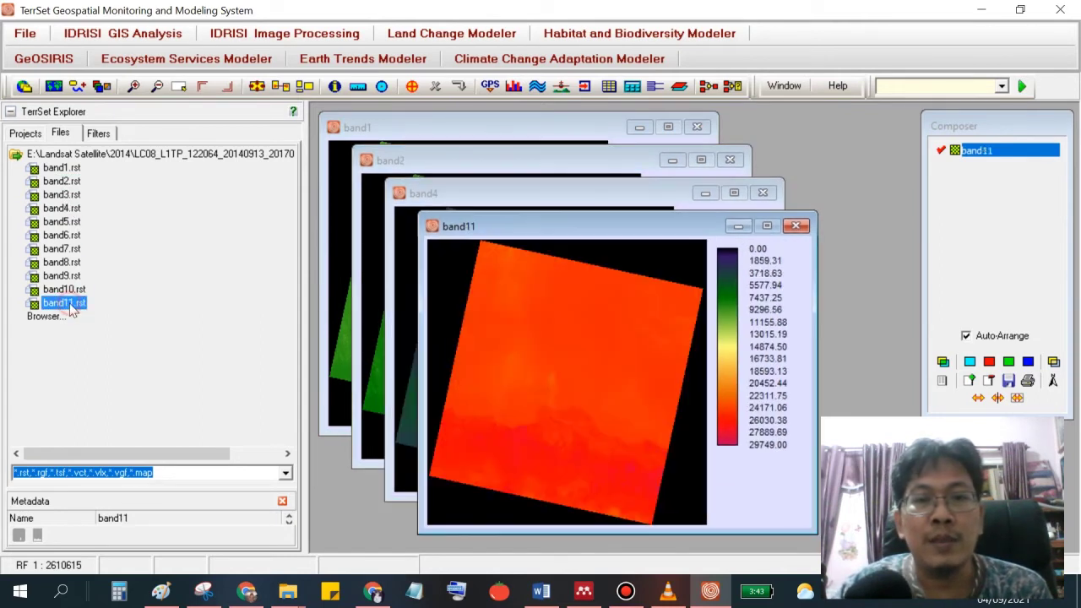
pyautogui.doubleClick(64, 290)
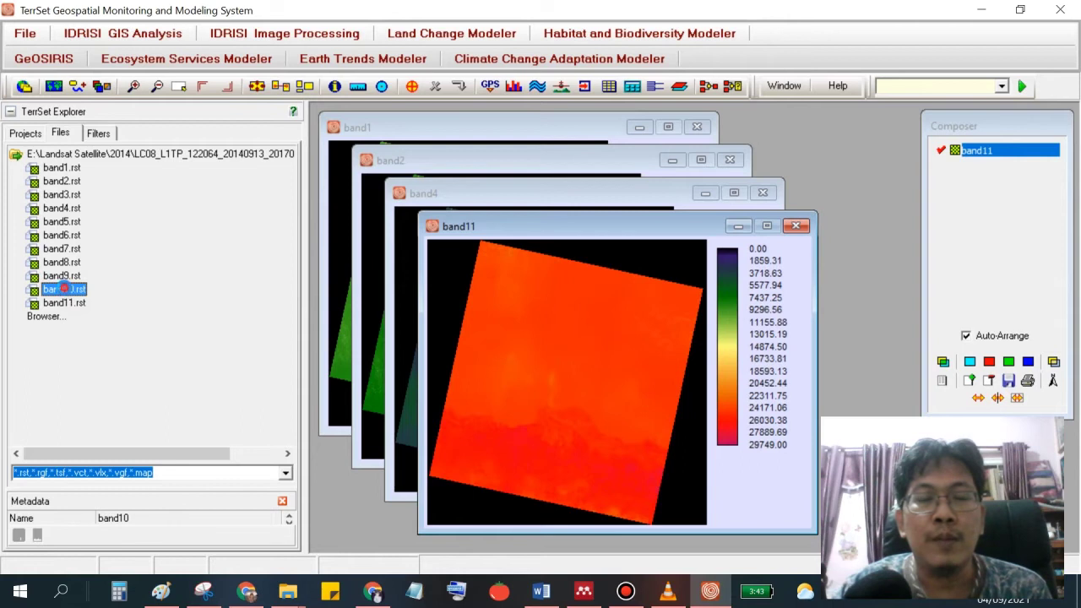
pyautogui.moveTo(516, 260); pyautogui.dragTo(954, 277)
pyautogui.moveTo(616, 222); pyautogui.dragTo(802, 115)
pyautogui.moveTo(702, 116); pyautogui.dragTo(529, 255)
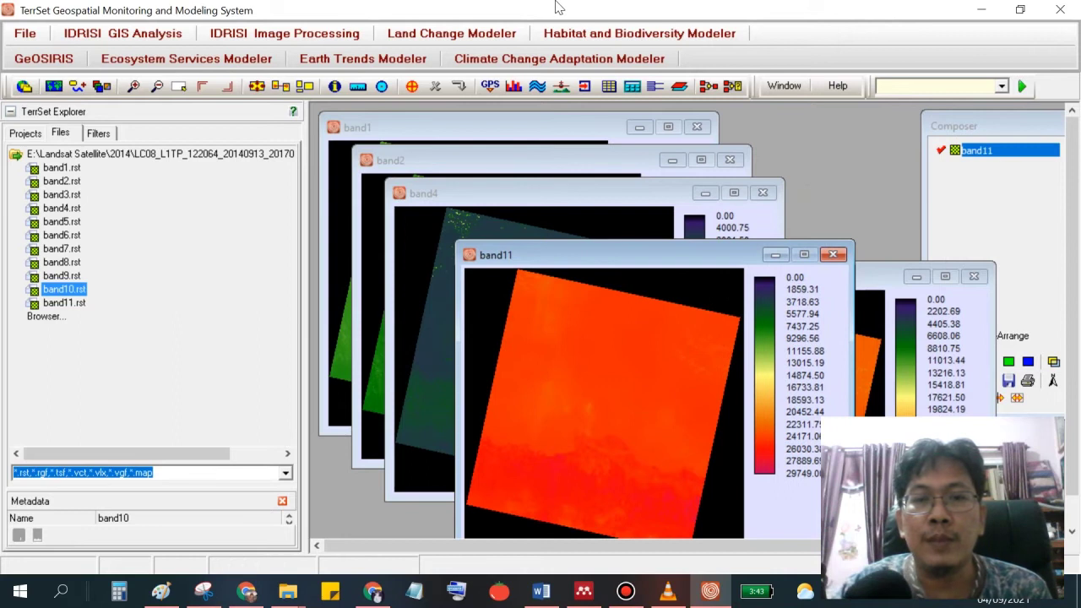
pyautogui.moveTo(558, 7)
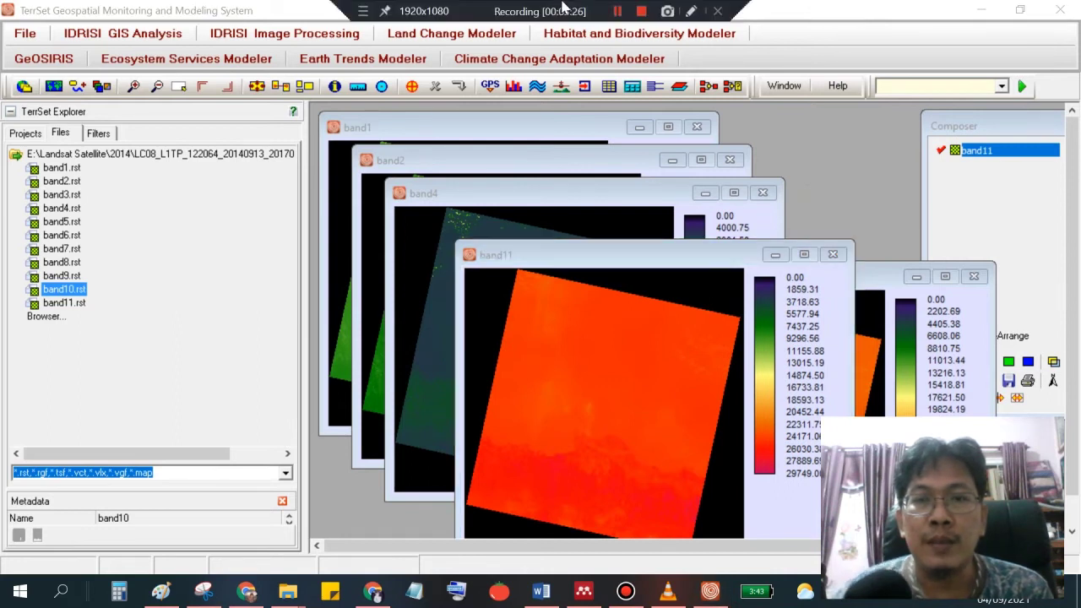
pyautogui.click(639, 11)
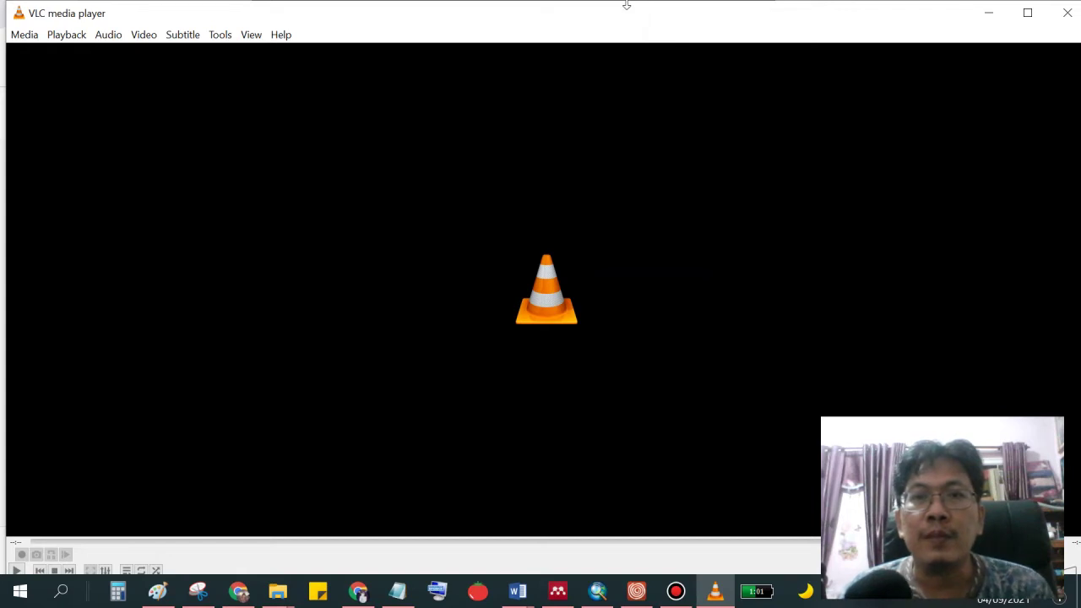
pyautogui.click(639, 12)
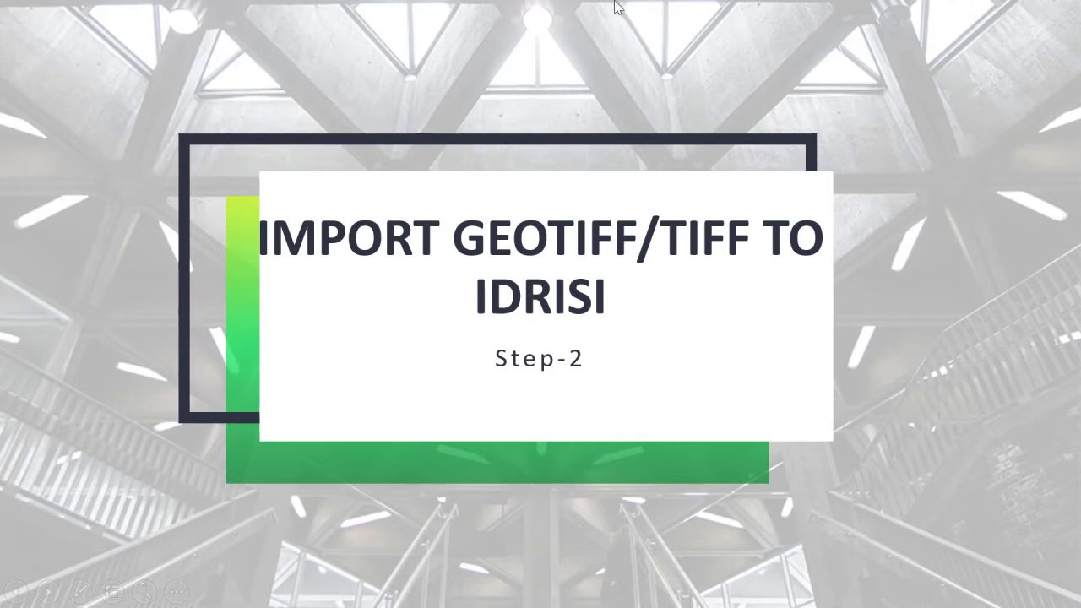
pyautogui.click(642, 12)
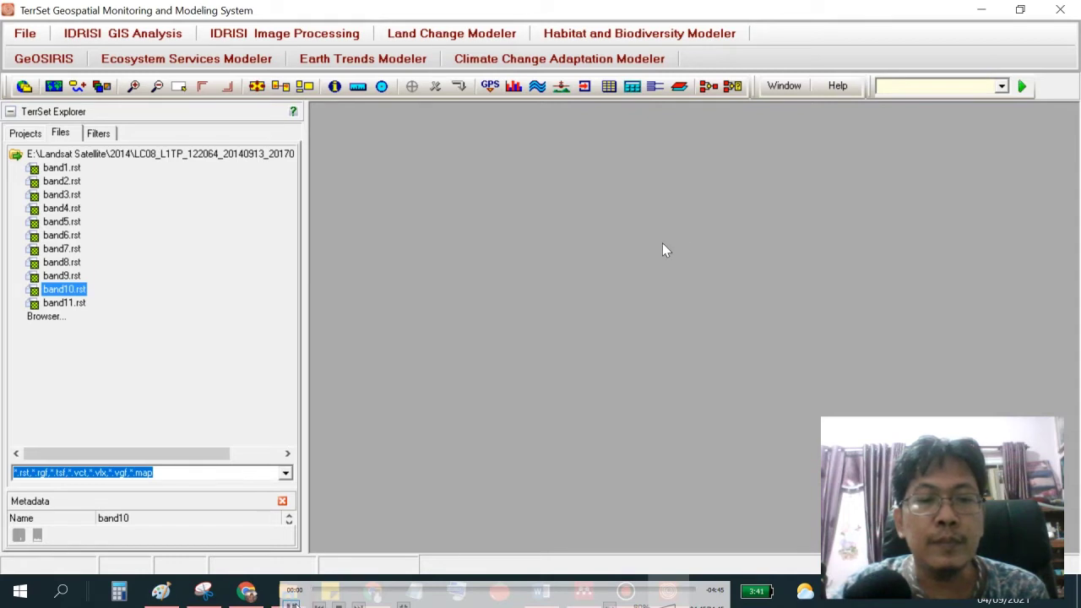
# Open the ISOCLUST hard classifier from the image processing tools and reposition its dialog.
pyautogui.click(89, 34)
pyautogui.click(263, 34)
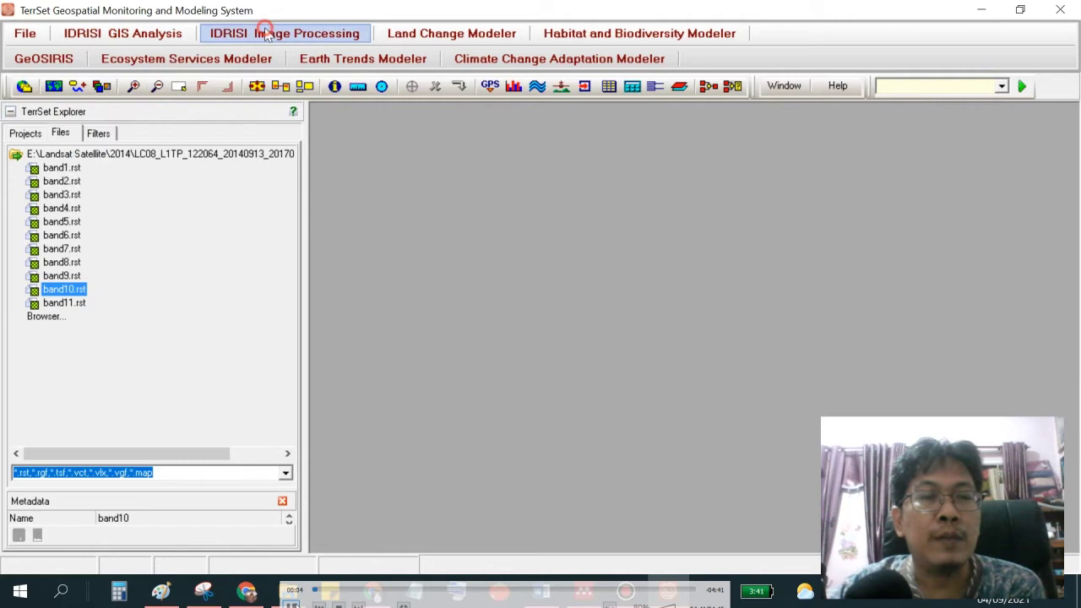
pyautogui.click(269, 36)
pyautogui.moveTo(326, 144)
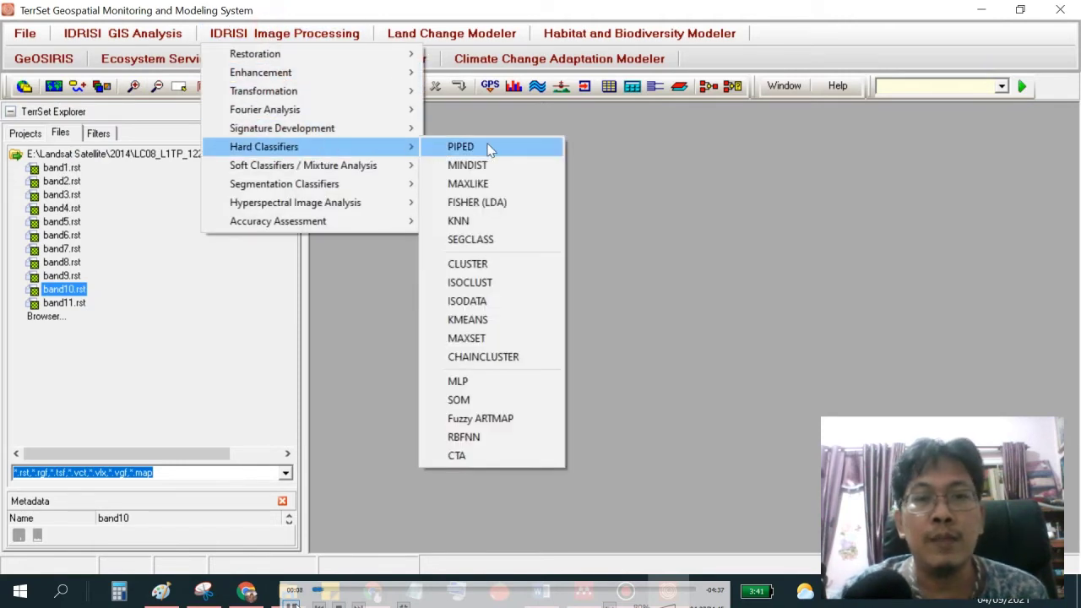
pyautogui.click(479, 282)
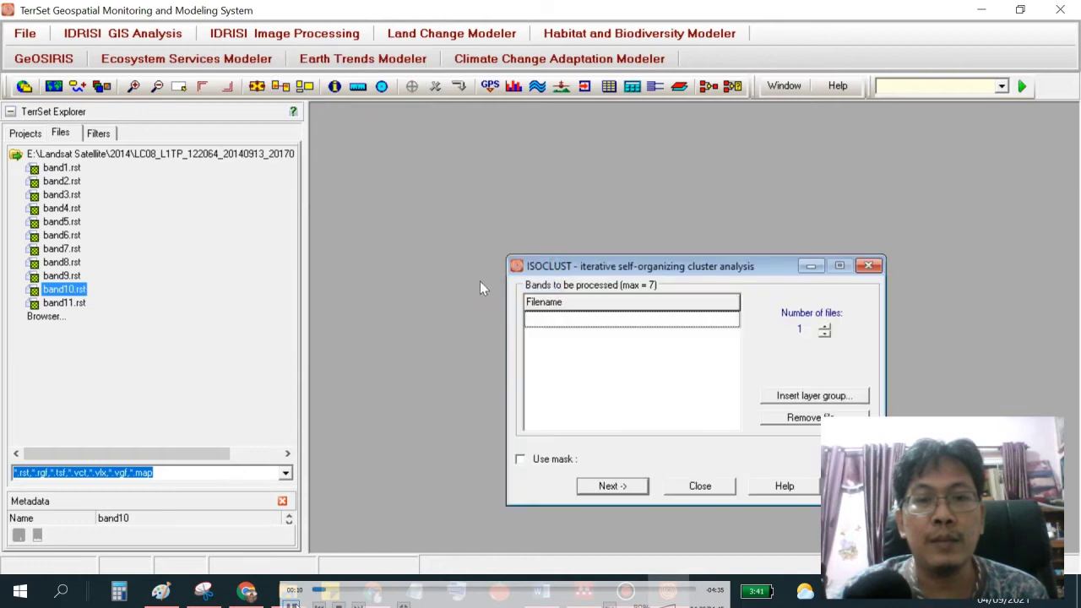
pyautogui.moveTo(728, 272); pyautogui.dragTo(633, 182)
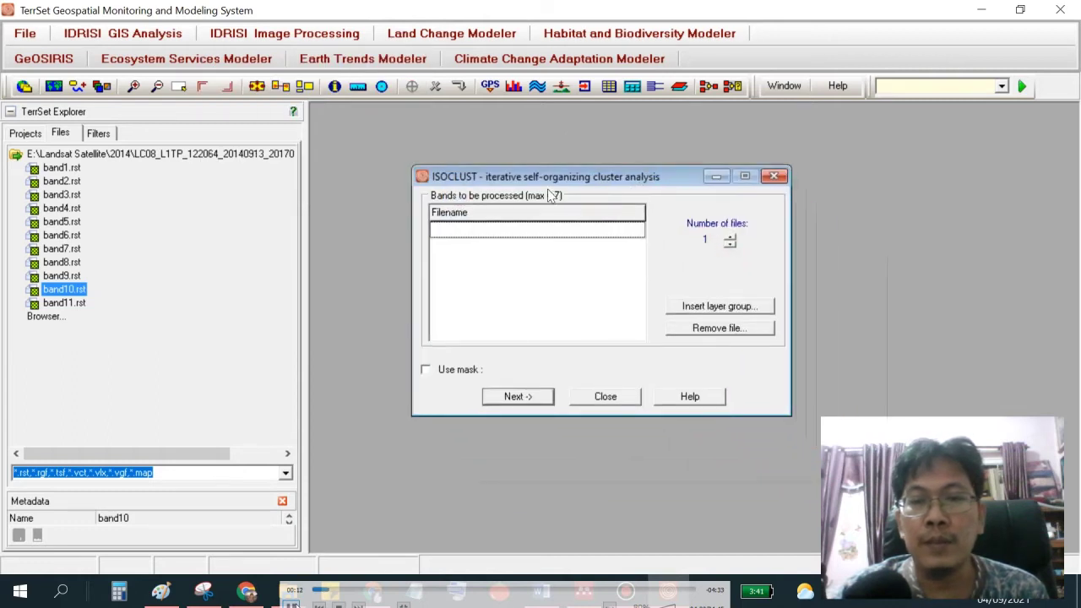
# Set the number of band files to process in ISOCLUST to 7.
pyautogui.click(730, 237)
pyautogui.click(730, 237)
pyautogui.click(730, 236)
pyautogui.click(729, 237)
pyautogui.click(730, 236)
pyautogui.click(730, 236)
pyautogui.click(728, 235)
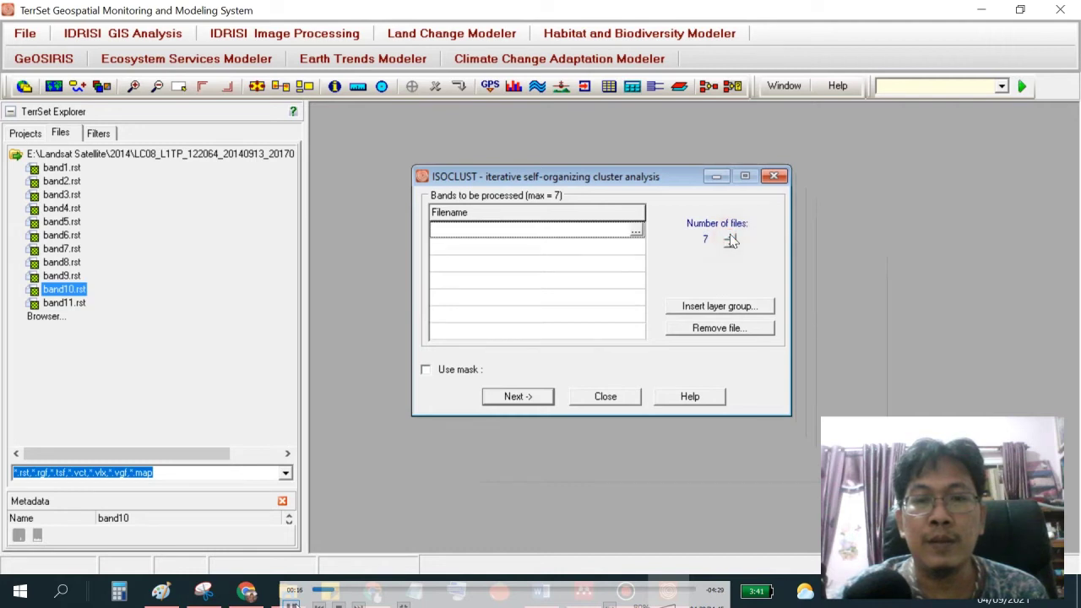
# Assign band1, band2 and band3 to the first three rows of bands to be processed.
pyautogui.click(636, 233)
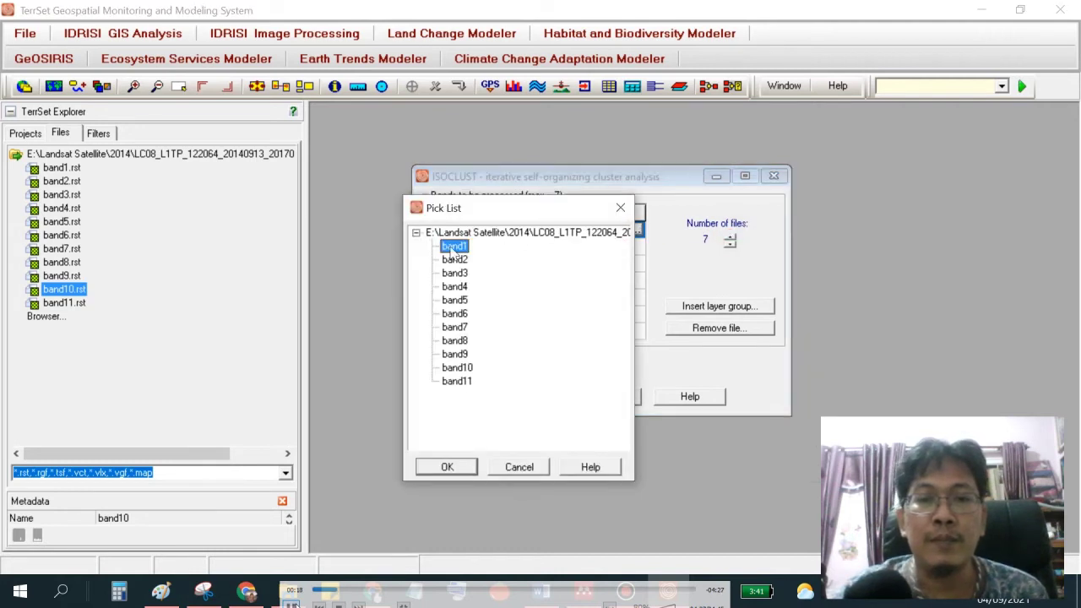
pyautogui.doubleClick(454, 247)
pyautogui.click(635, 248)
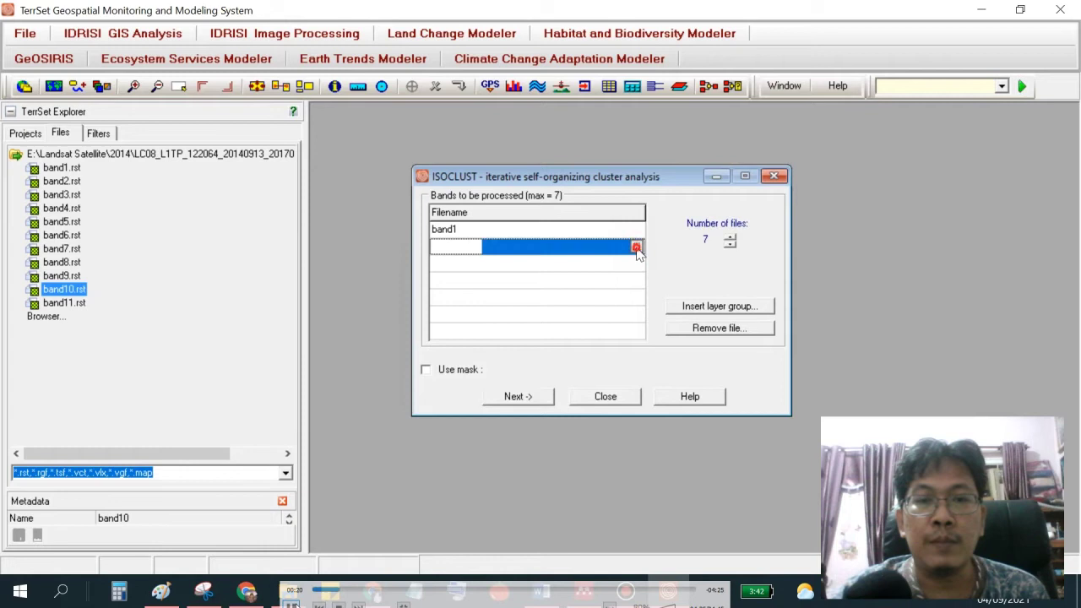
pyautogui.click(637, 248)
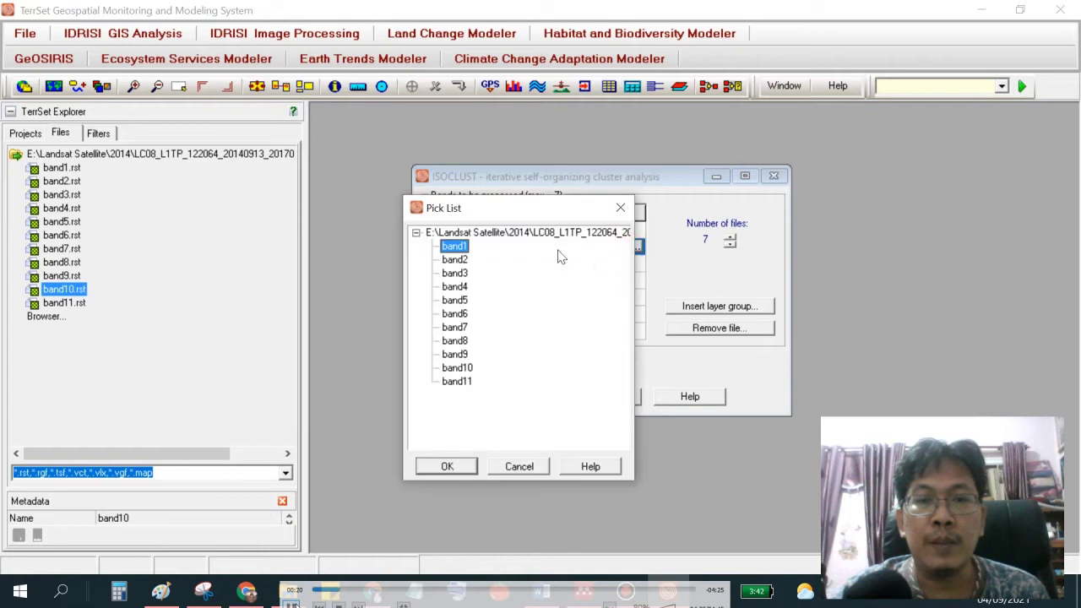
pyautogui.doubleClick(460, 261)
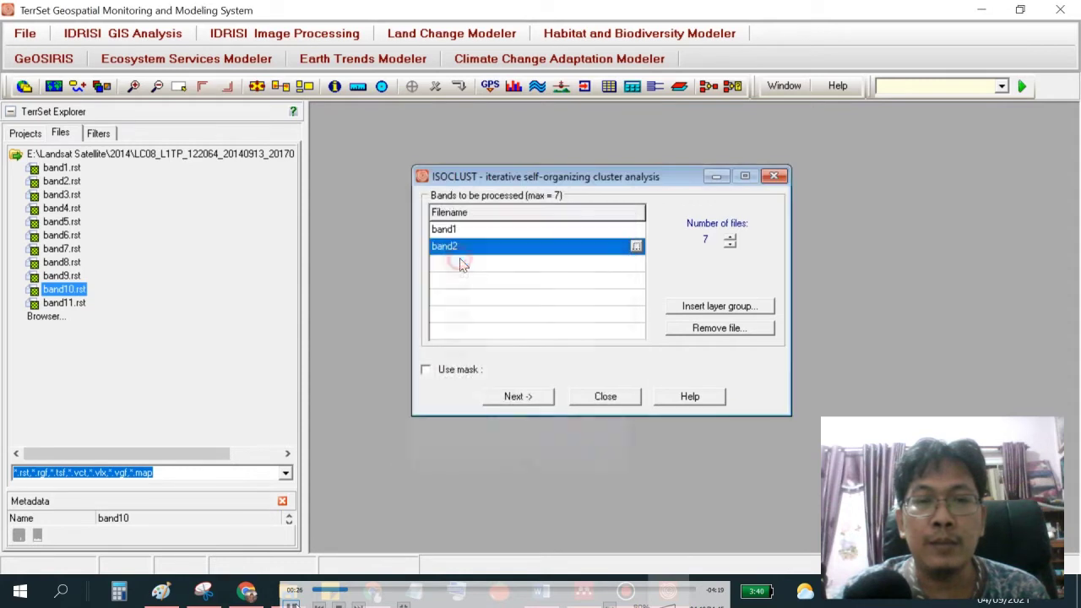
pyautogui.click(637, 264)
pyautogui.click(635, 264)
pyautogui.doubleClick(456, 273)
# Assign band4 and band5 to the fourth and fifth rows of bands to be processed.
pyautogui.click(637, 284)
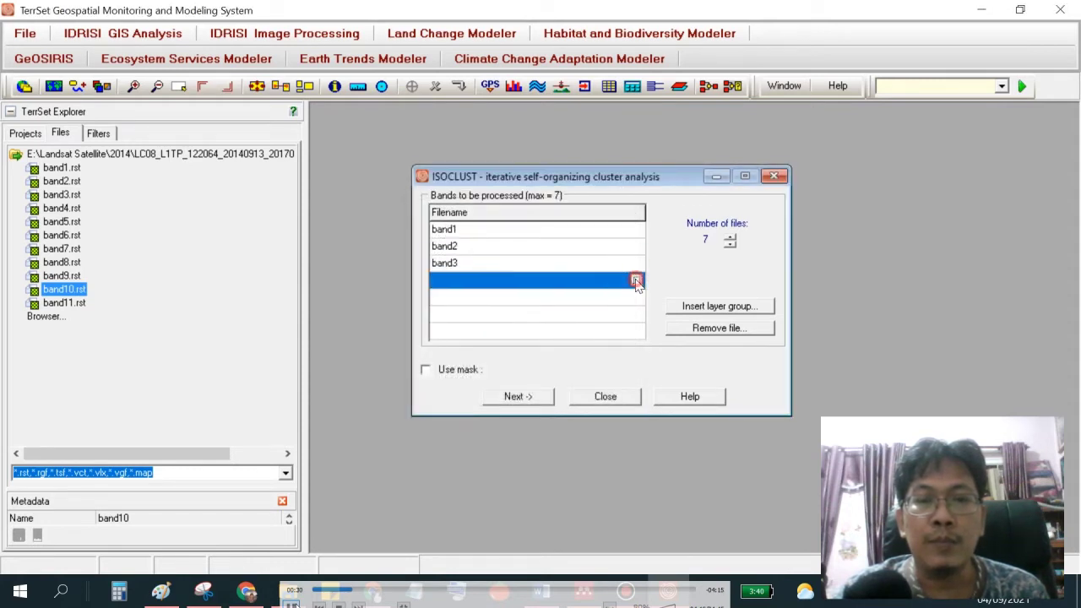
pyautogui.click(636, 279)
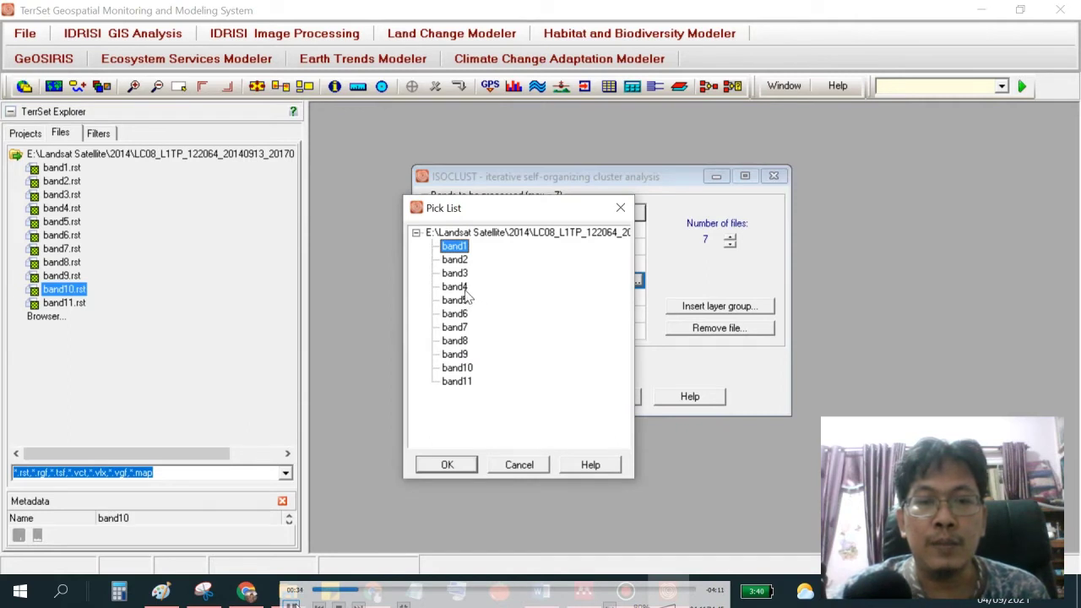
pyautogui.doubleClick(456, 287)
pyautogui.click(635, 298)
pyautogui.click(638, 298)
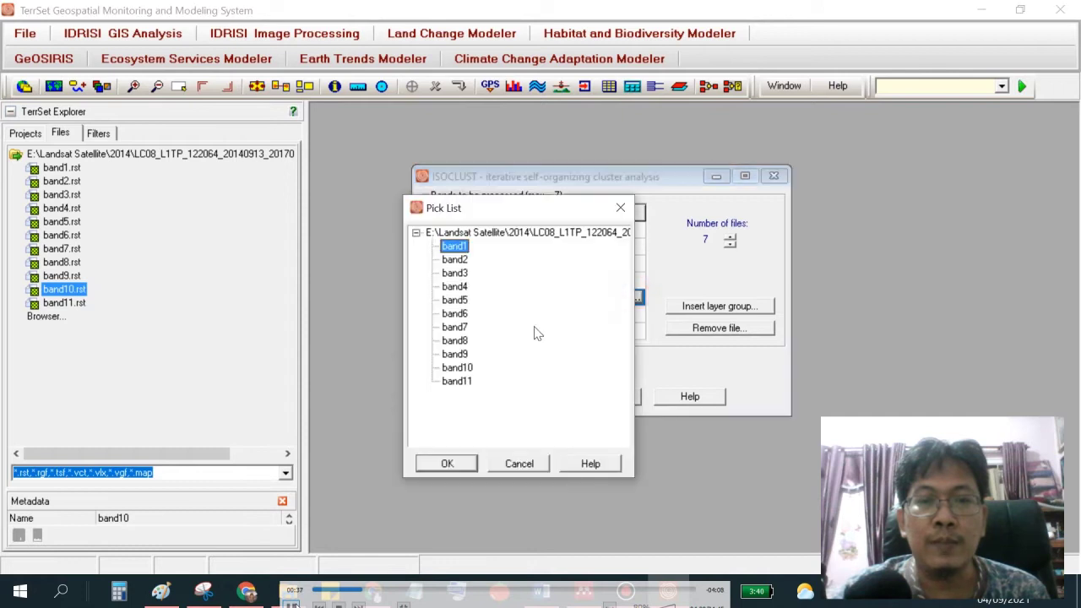
pyautogui.doubleClick(456, 301)
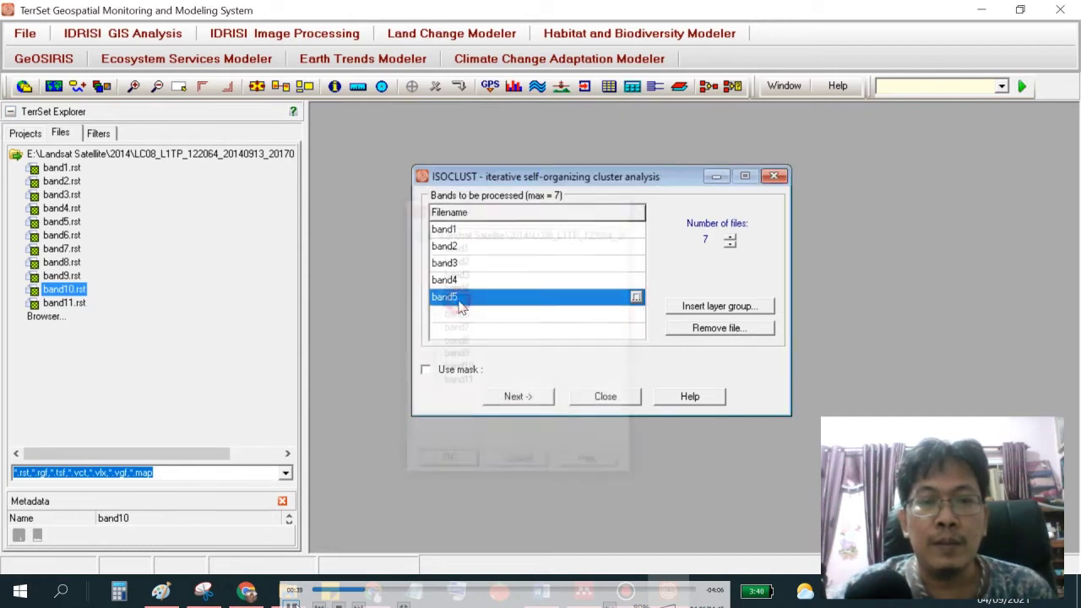
# Assign band9 and band10 to the last two rows of bands to be processed.
pyautogui.click(639, 315)
pyautogui.click(638, 314)
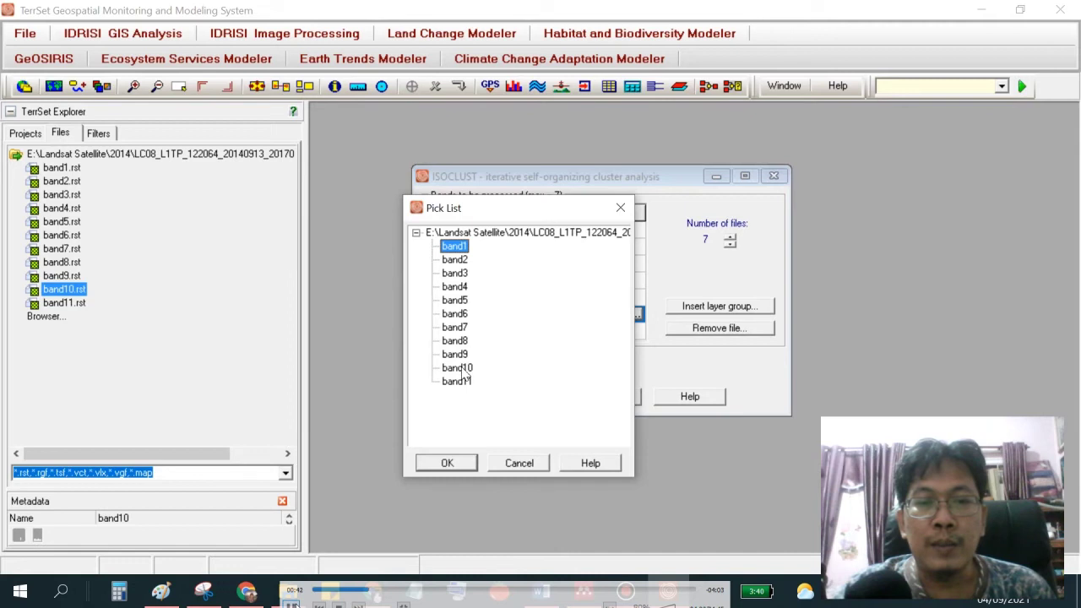
pyautogui.doubleClick(456, 355)
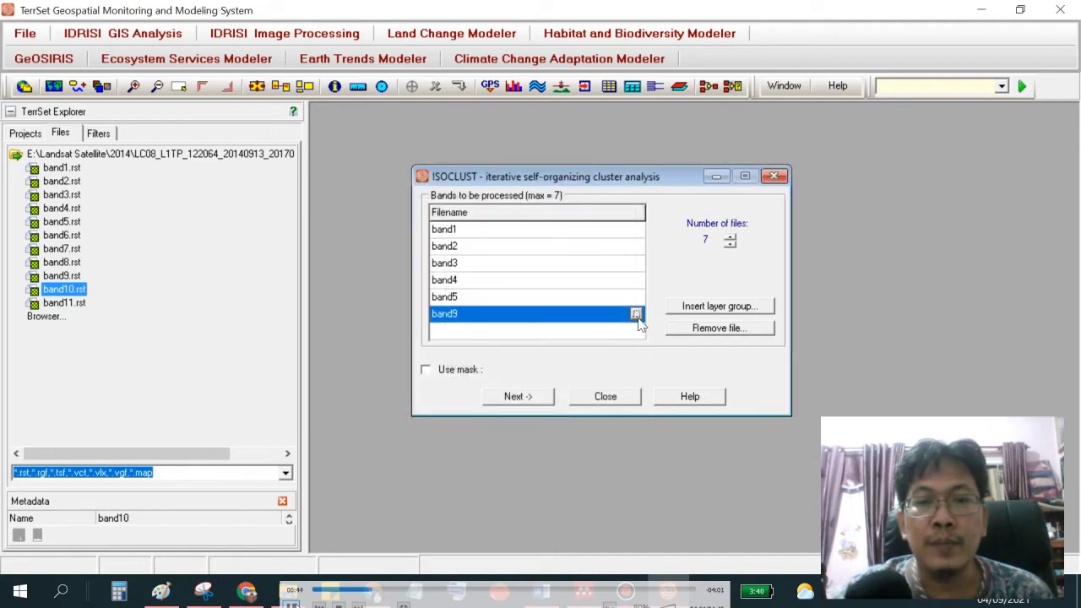
pyautogui.click(640, 331)
pyautogui.click(638, 331)
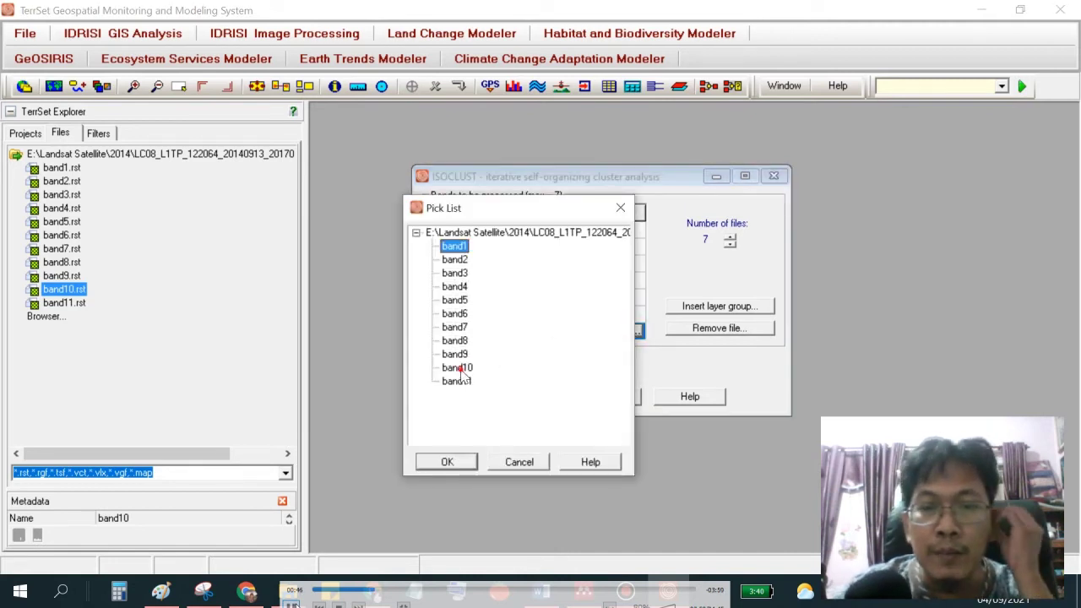
pyautogui.doubleClick(457, 368)
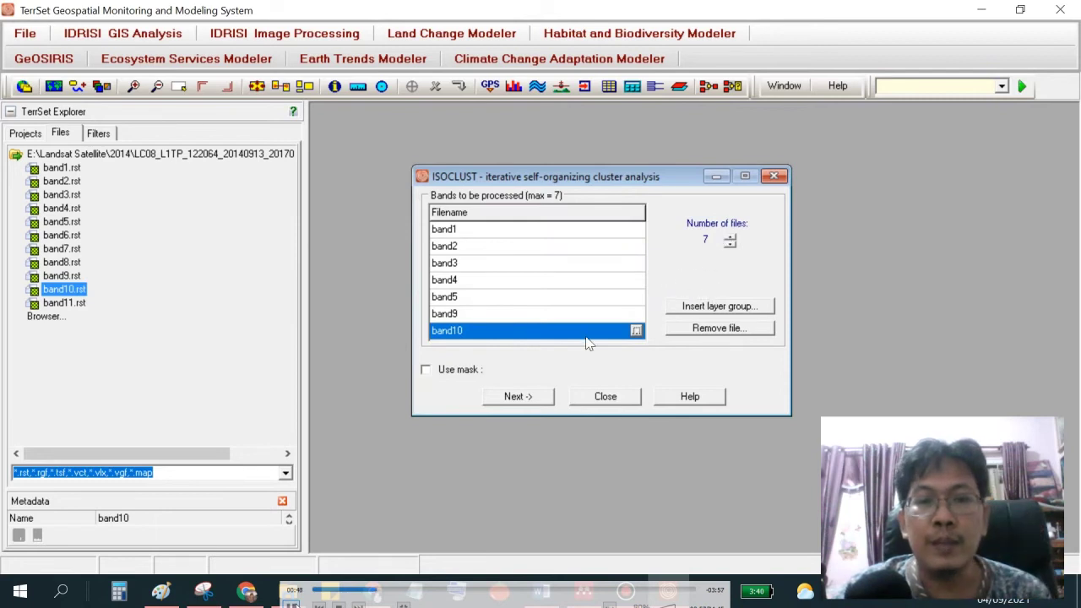
# Submit the seven listed bands for the initial ISOCLUST cluster pass.
pyautogui.click(519, 397)
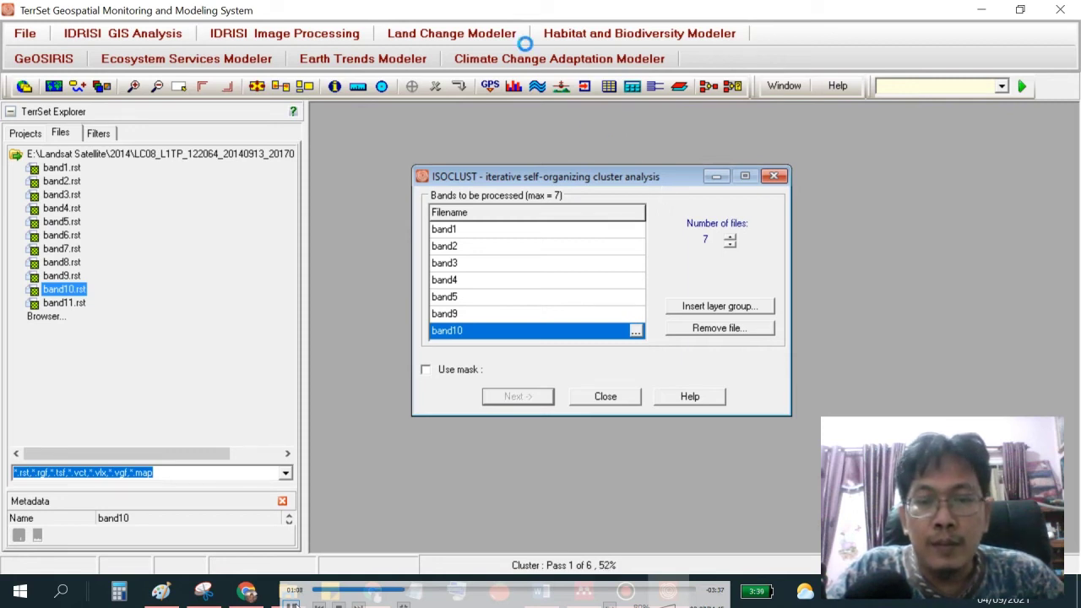
pyautogui.moveTo(507, 6)
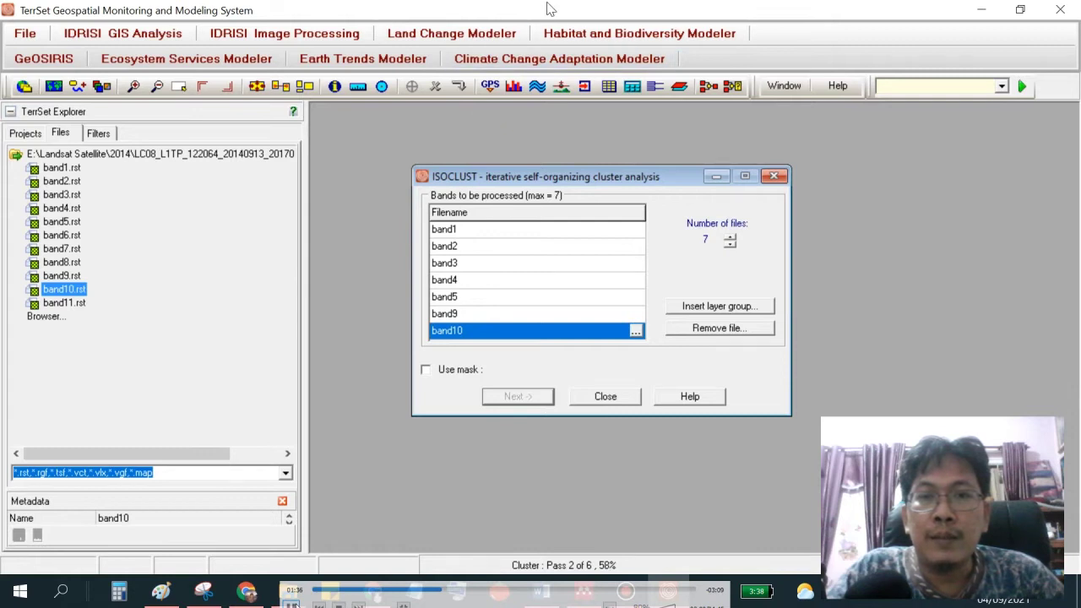
pyautogui.moveTo(574, 9)
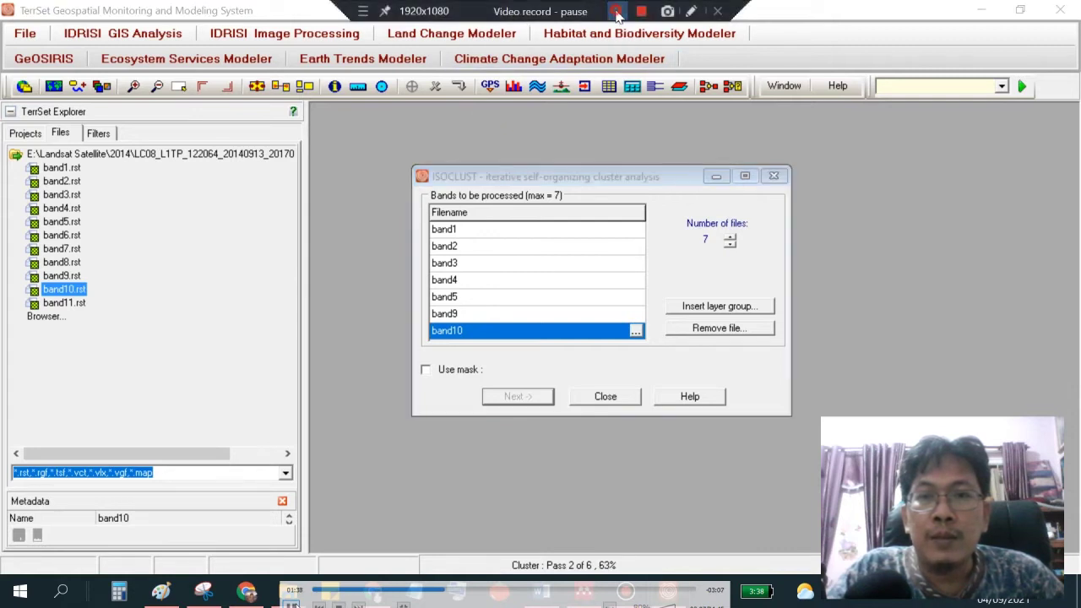
pyautogui.click(617, 12)
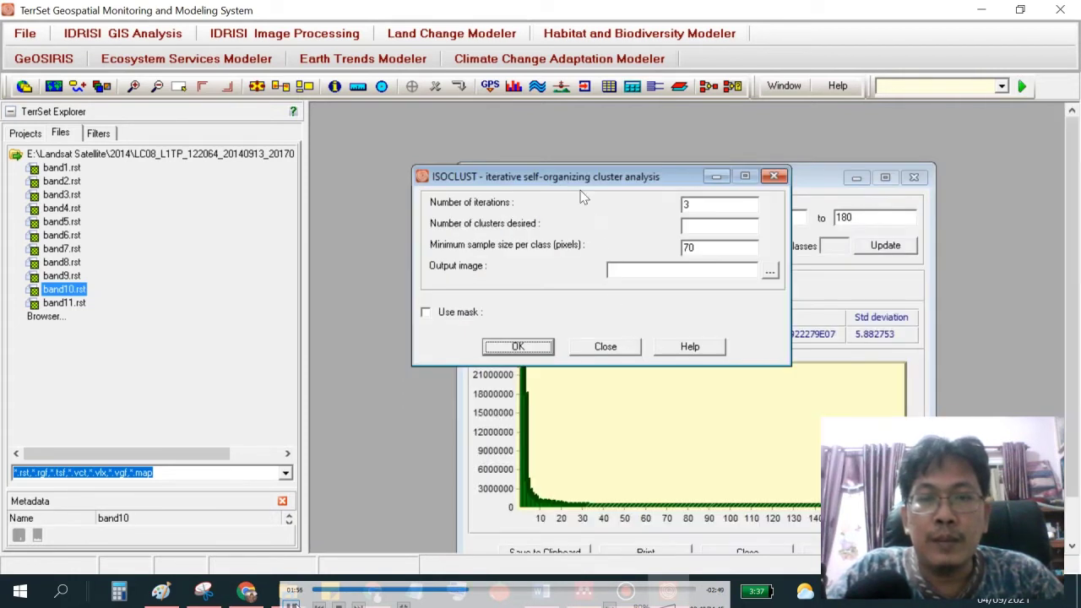
# Set the number of clusters desired to 18, name the output image Classify2014, and run the ISOCLUST classification.
pyautogui.moveTo(585, 179); pyautogui.dragTo(558, 247)
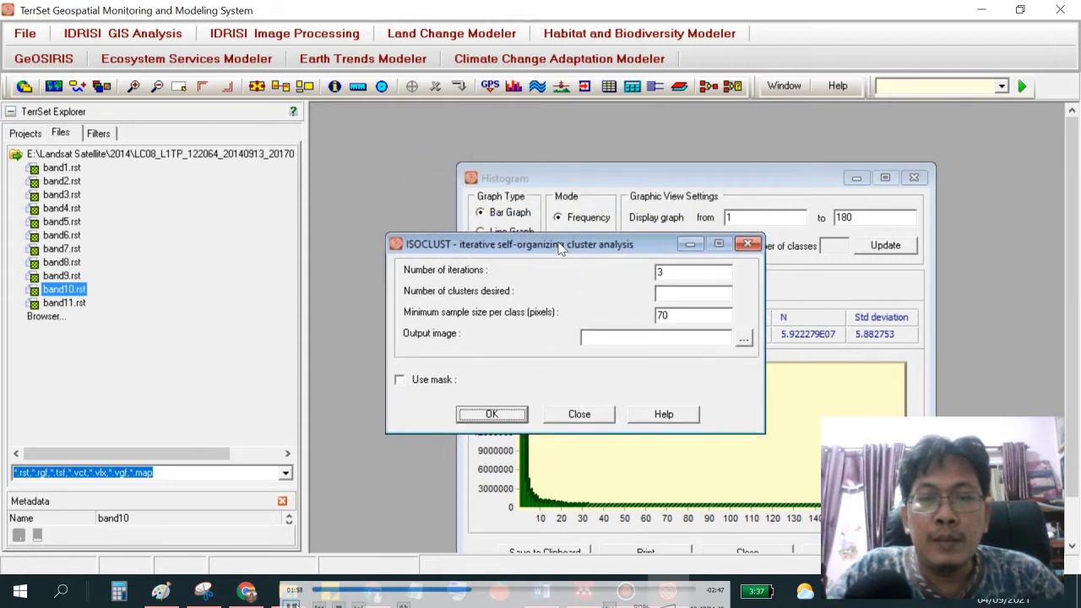
pyautogui.click(675, 294)
pyautogui.write('18')
pyautogui.click(668, 334)
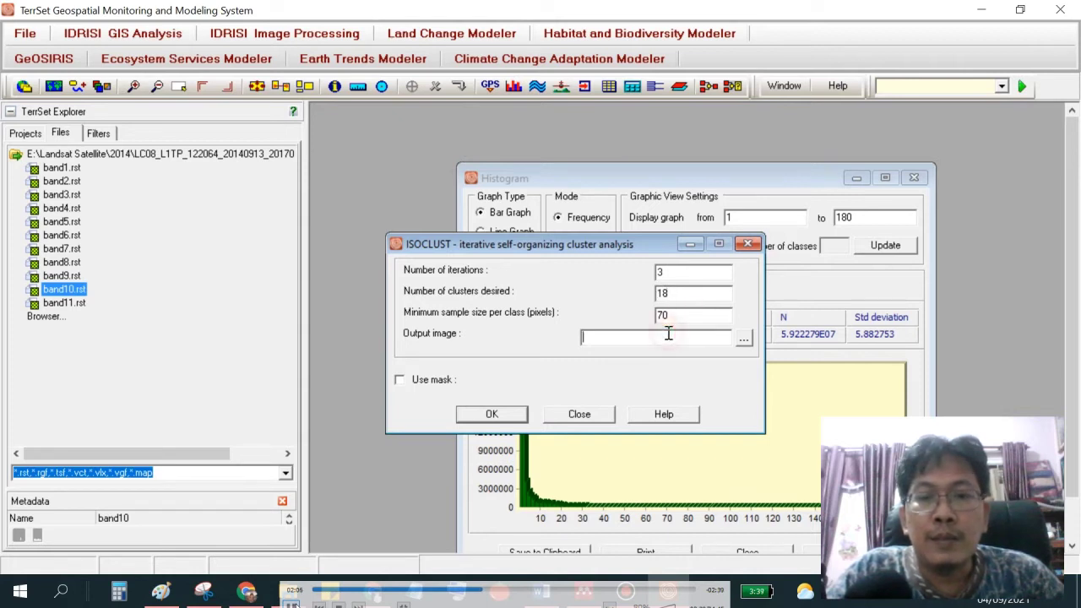
pyautogui.write('Classify2')
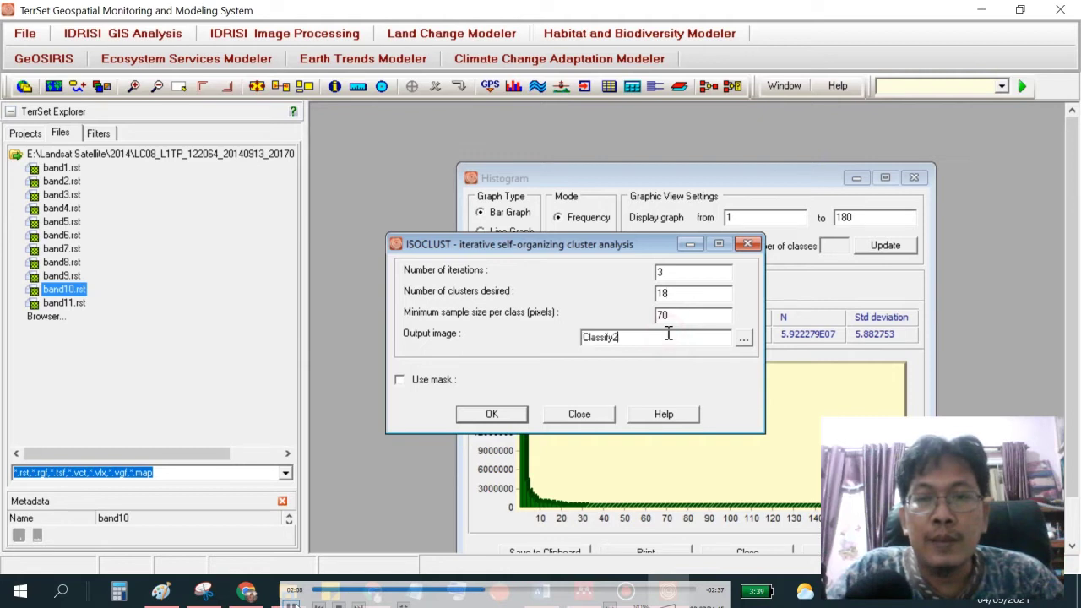
pyautogui.write('014')
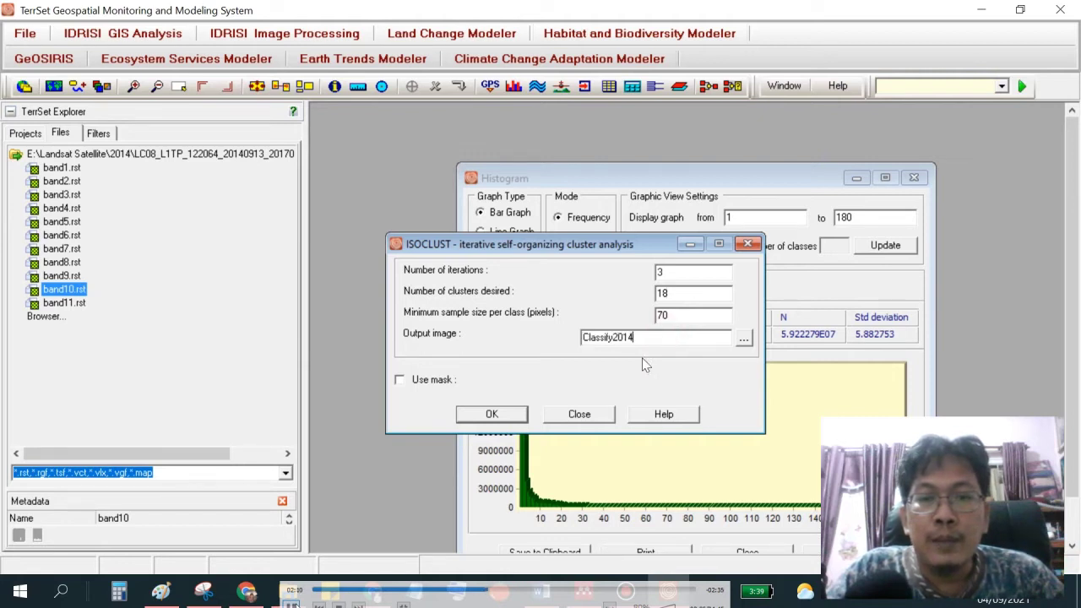
pyautogui.click(512, 415)
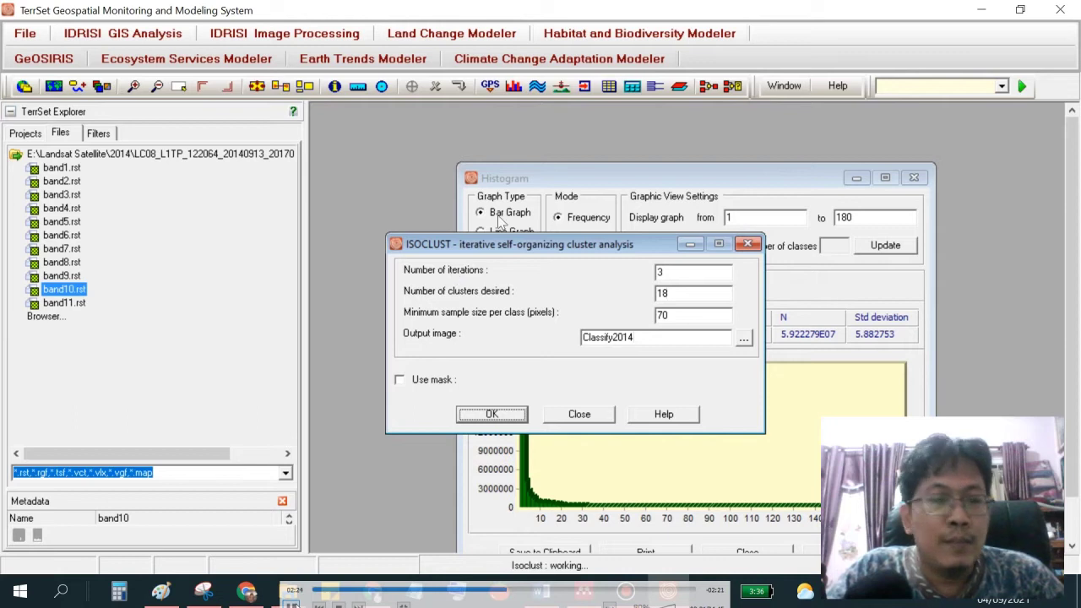
# Switch to Alarms & Clock, start the stopwatch to time the classification, and move it clear of the ISOCLUST dialog.
pyautogui.moveTo(562, 7)
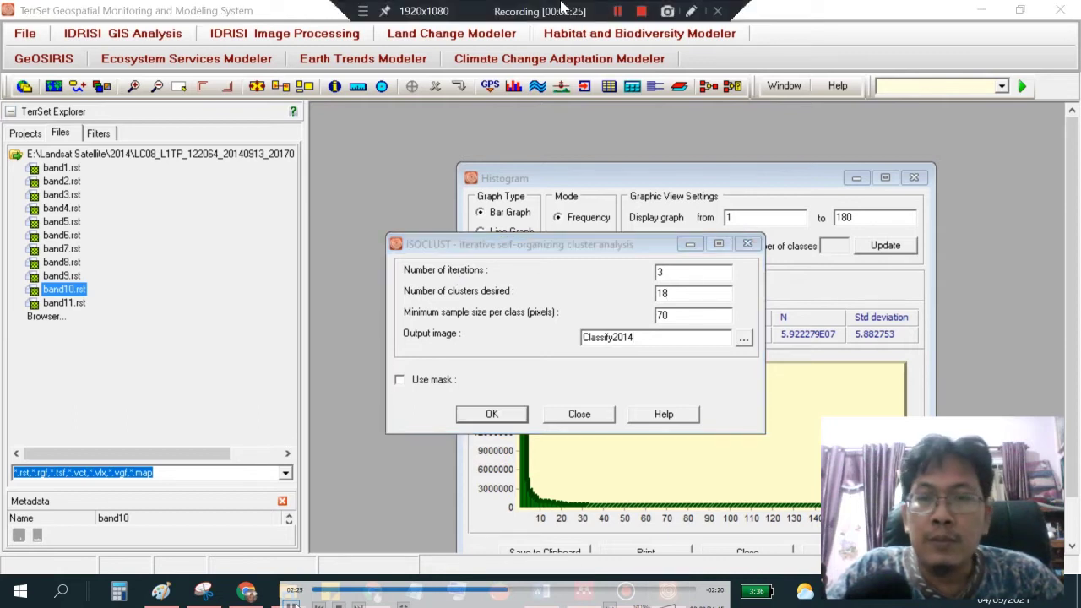
pyautogui.click(617, 10)
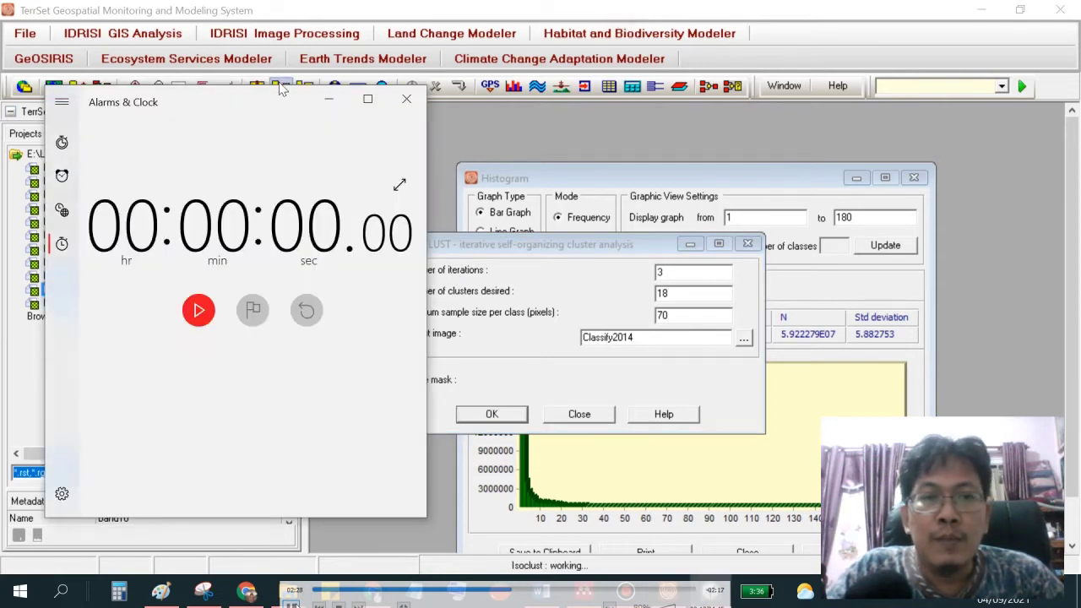
pyautogui.moveTo(280, 90); pyautogui.dragTo(863, 116)
pyautogui.click(808, 322)
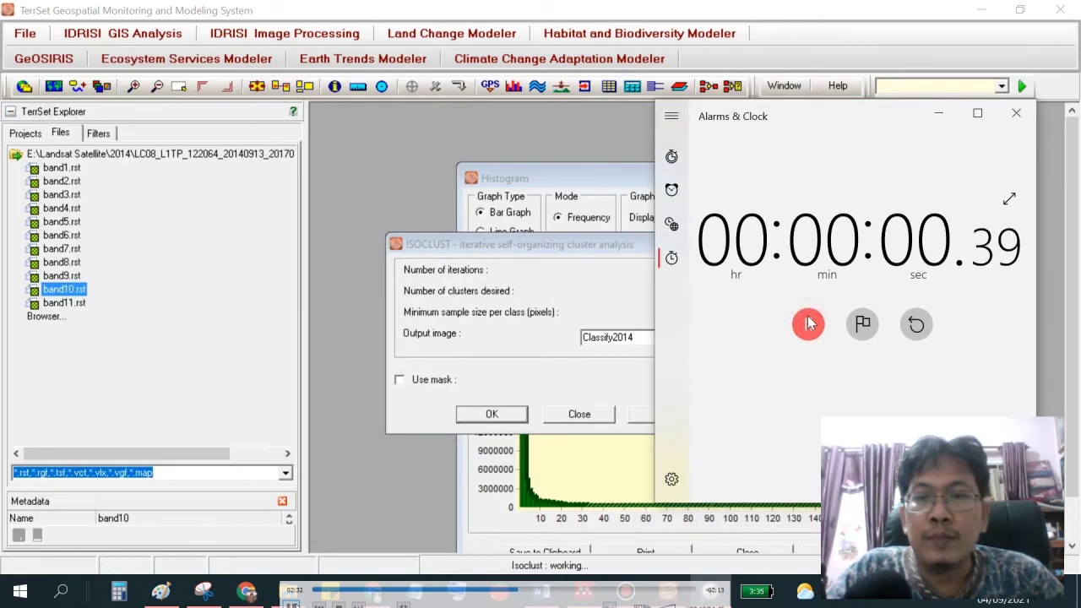
pyautogui.moveTo(831, 123); pyautogui.dragTo(172, 293)
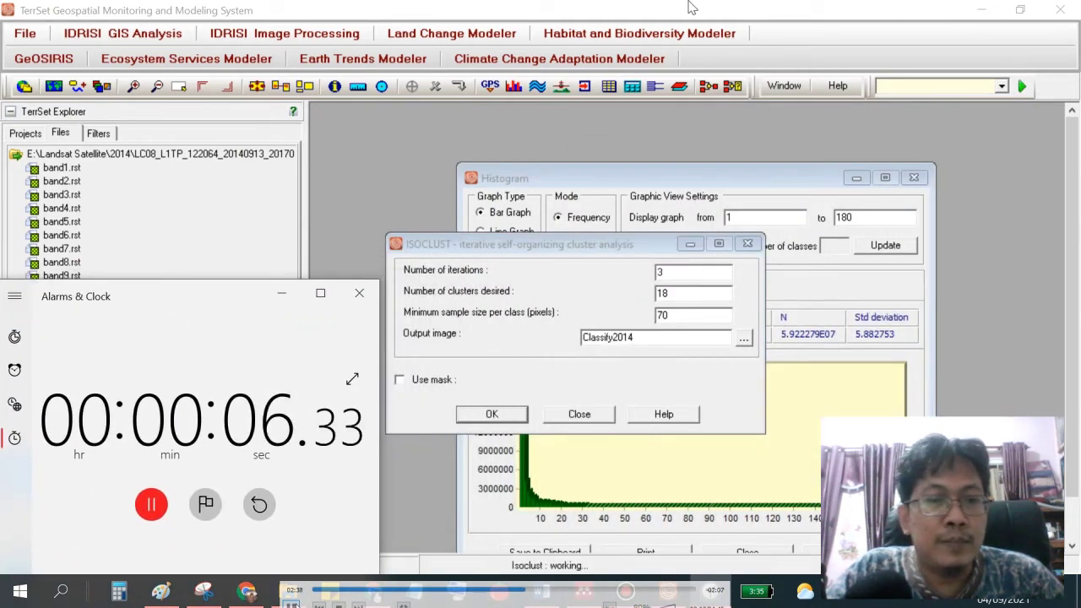
pyautogui.moveTo(676, 10)
pyautogui.click(614, 13)
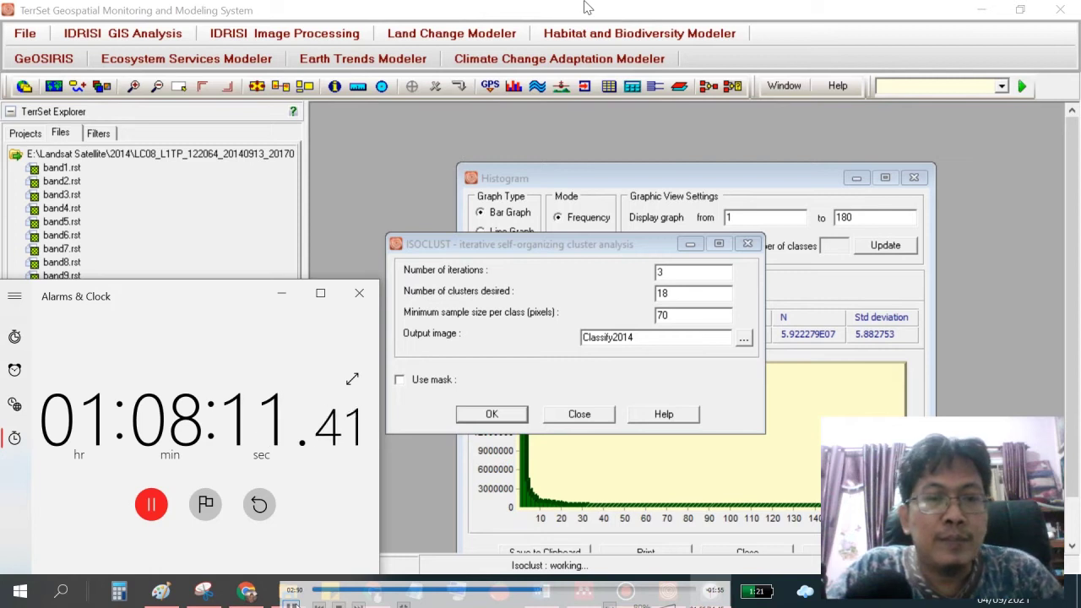
pyautogui.moveTo(606, 7)
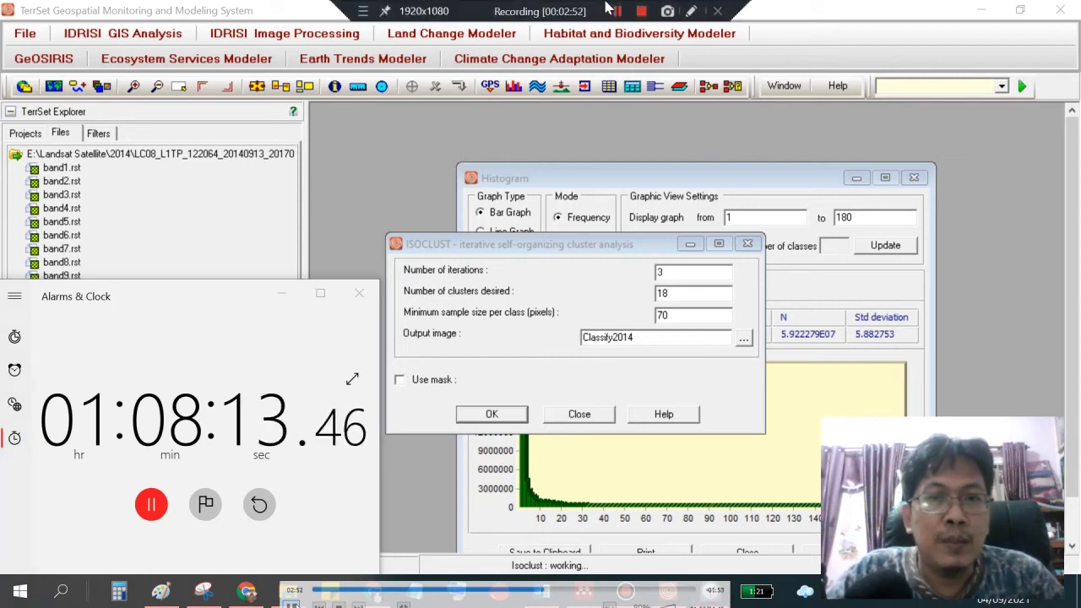
pyautogui.click(616, 10)
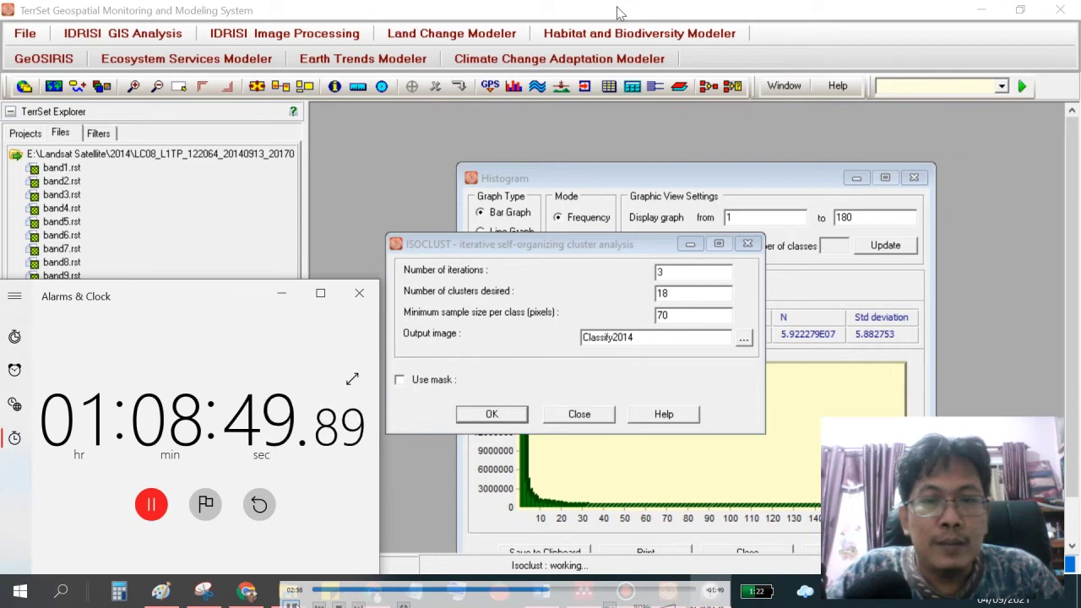
pyautogui.moveTo(604, 8)
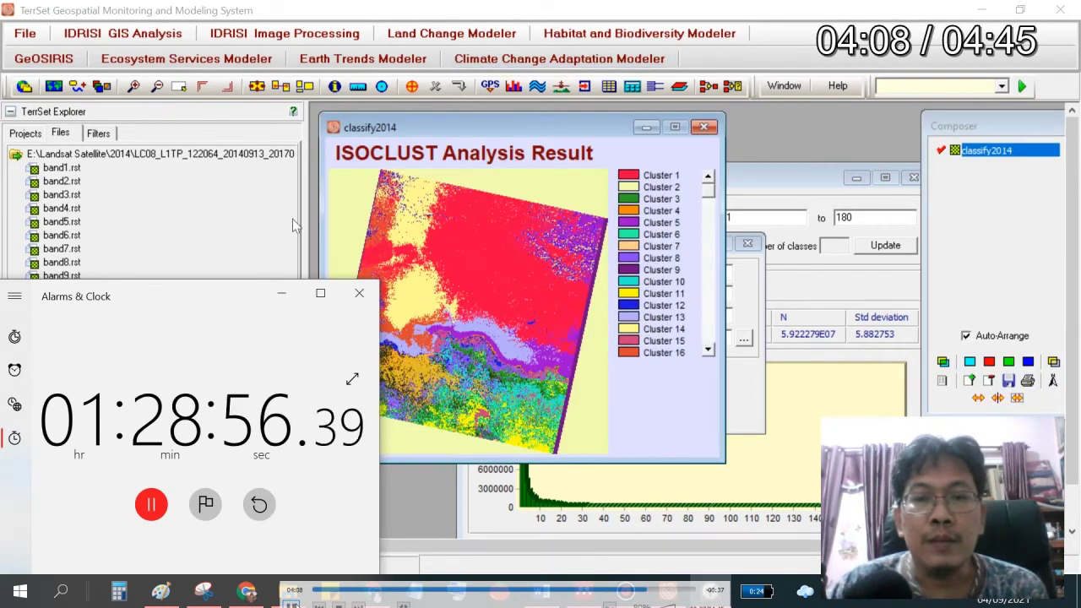
# Stop the stopwatch and switch back to TerrSet with the classify2014 map in front.
pyautogui.moveTo(226, 290); pyautogui.dragTo(258, 215)
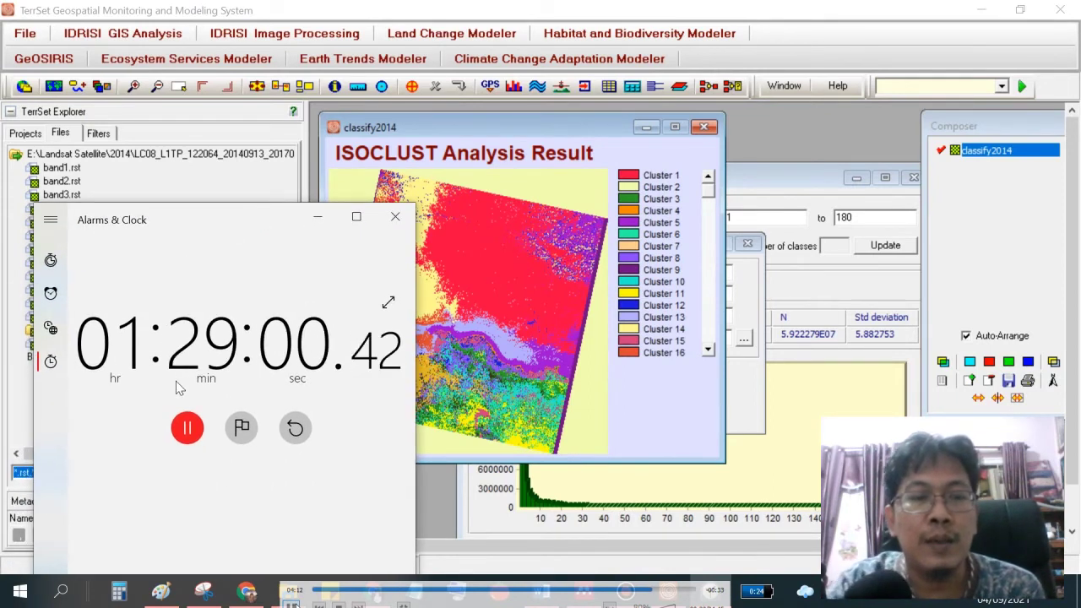
pyautogui.click(188, 428)
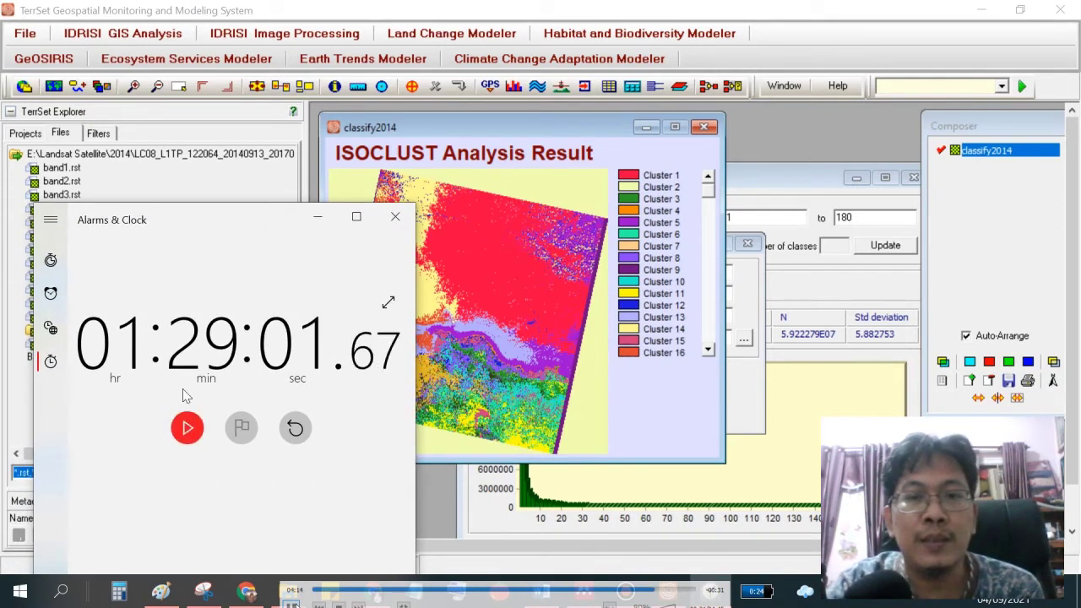
pyautogui.click(511, 125)
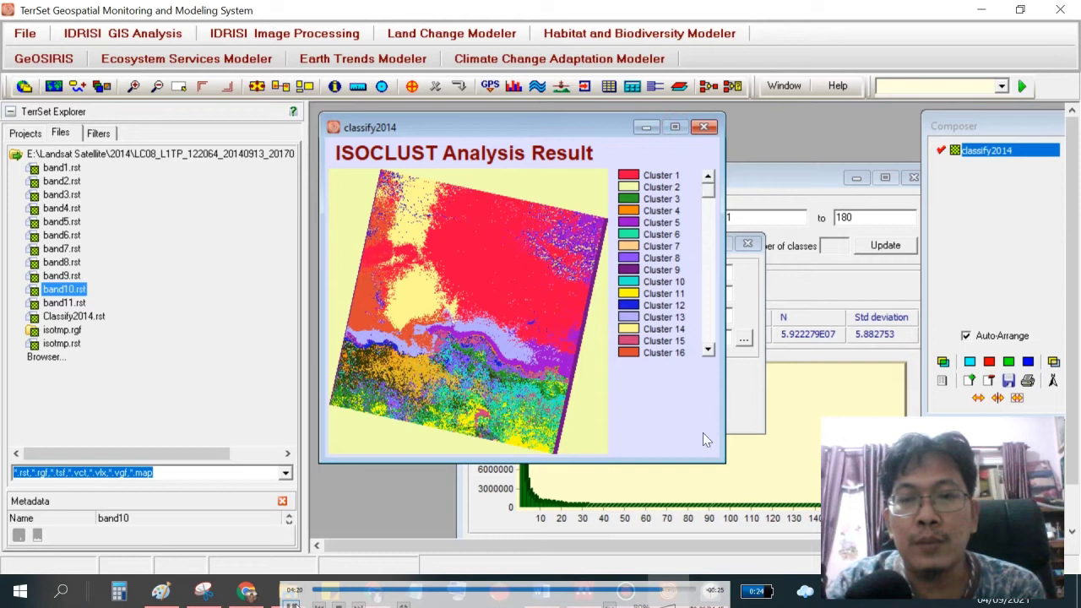
# Enlarge the classify2014 map window and highlight clusters 17, 16 and 15 one at a time from the legend.
pyautogui.moveTo(724, 461); pyautogui.dragTo(769, 510)
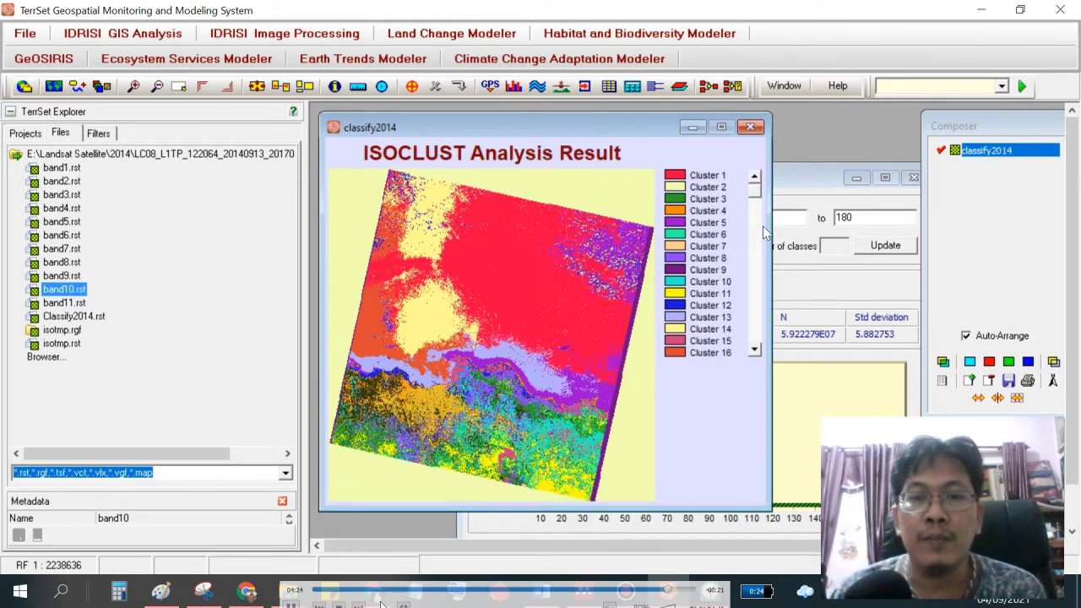
pyautogui.moveTo(756, 193)
pyautogui.mouseDown()
pyautogui.moveTo(755, 282)
pyautogui.moveTo(758, 204)
pyautogui.mouseUp()
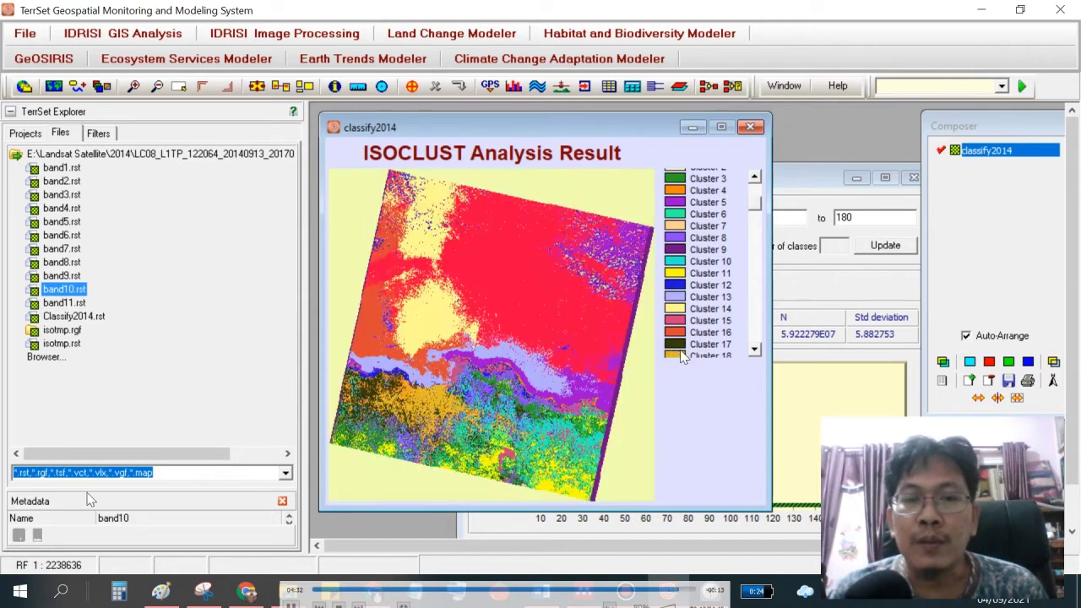
pyautogui.click(680, 353)
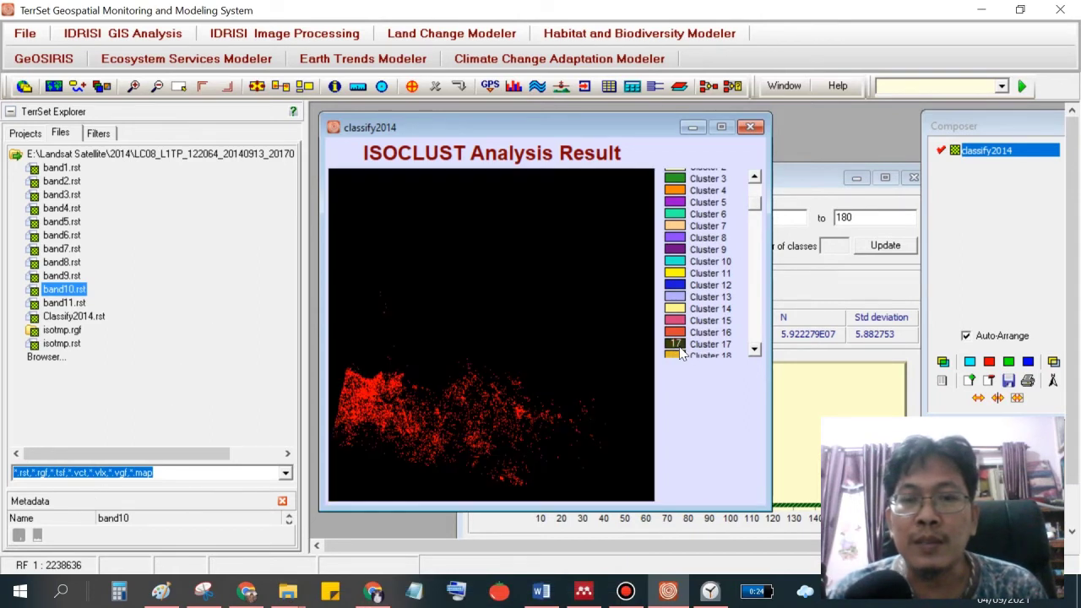
pyautogui.click(681, 353)
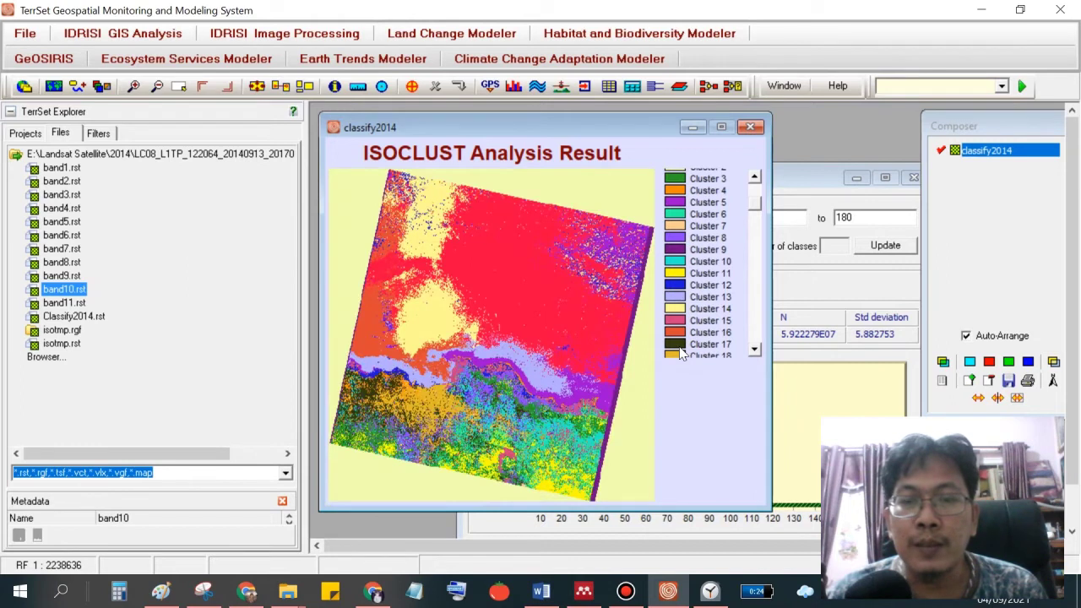
pyautogui.click(681, 334)
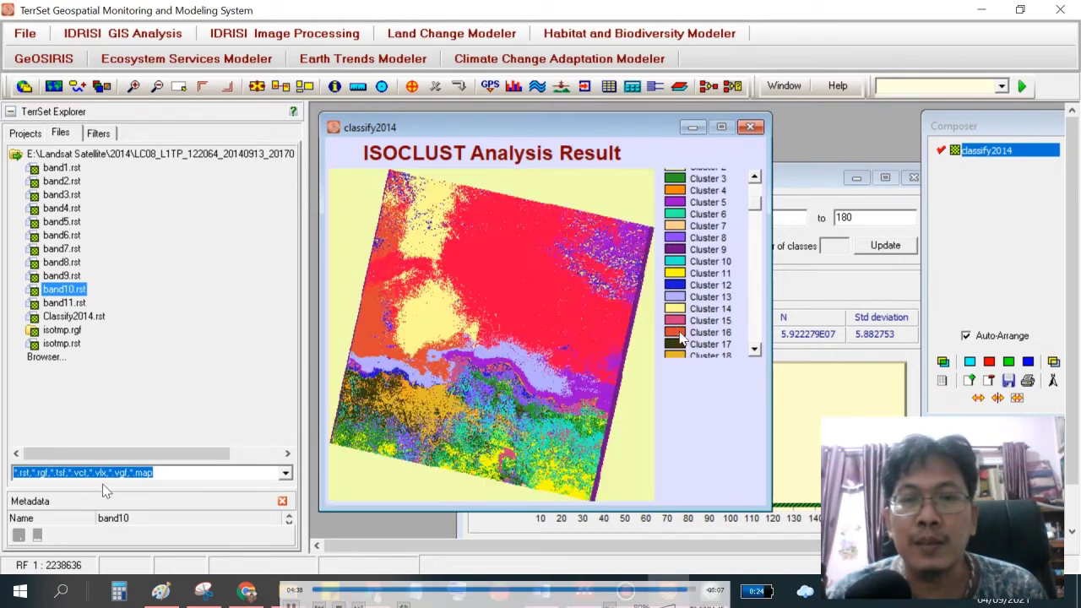
pyautogui.click(681, 322)
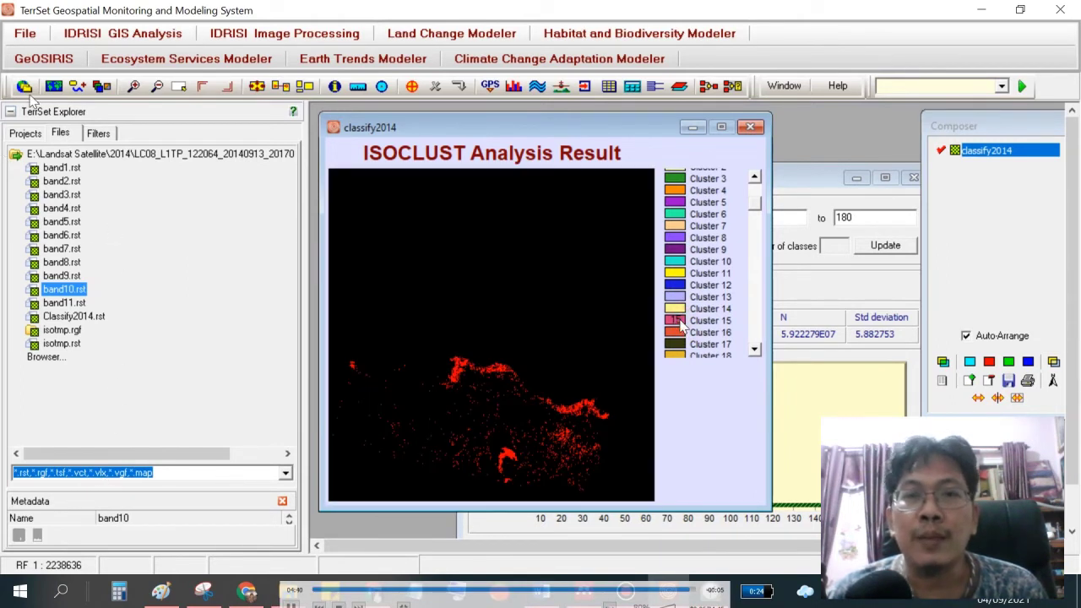
pyautogui.moveTo(579, 7)
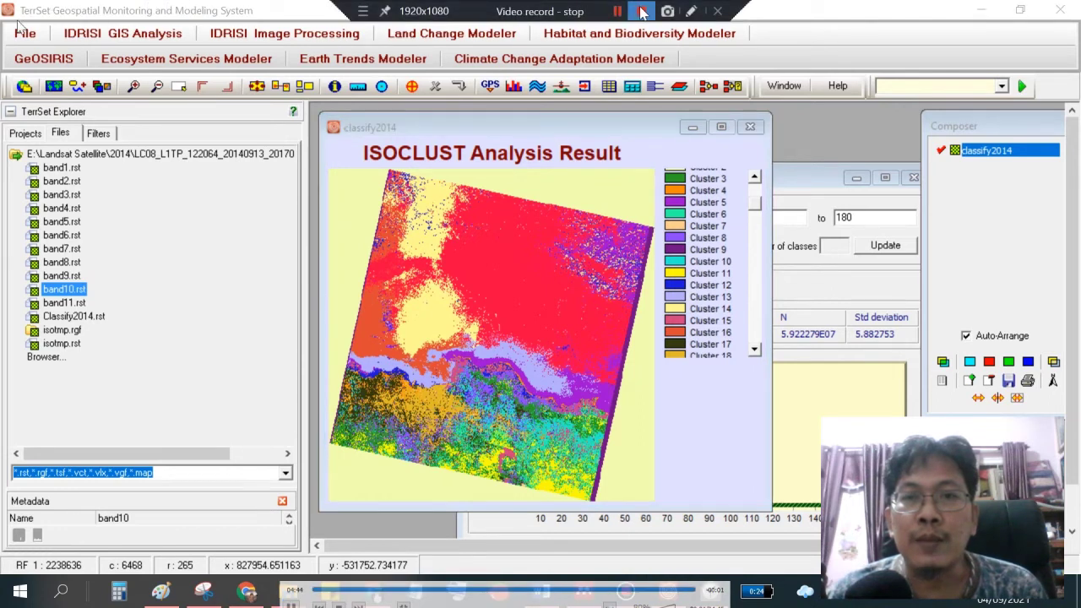
pyautogui.click(642, 10)
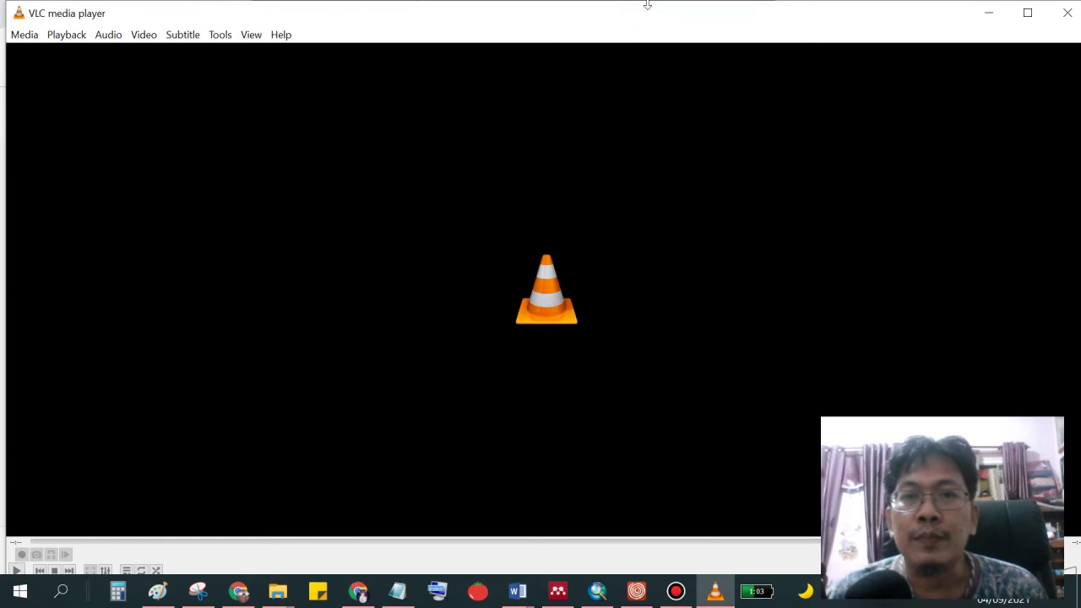
pyautogui.click(640, 12)
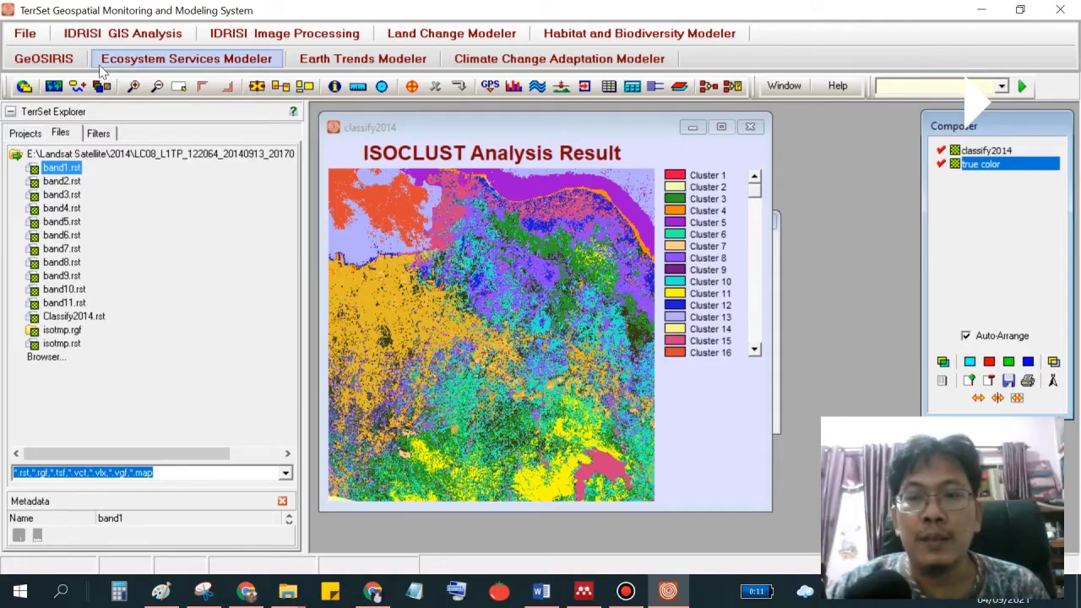
# Start a JPG to Idrisi conversion and choose the Landsat scene JPG LC08_L1TP_122064_20140913_20170419_01_T1.jpg from the 2014 folder as its input file.
pyautogui.click(24, 33)
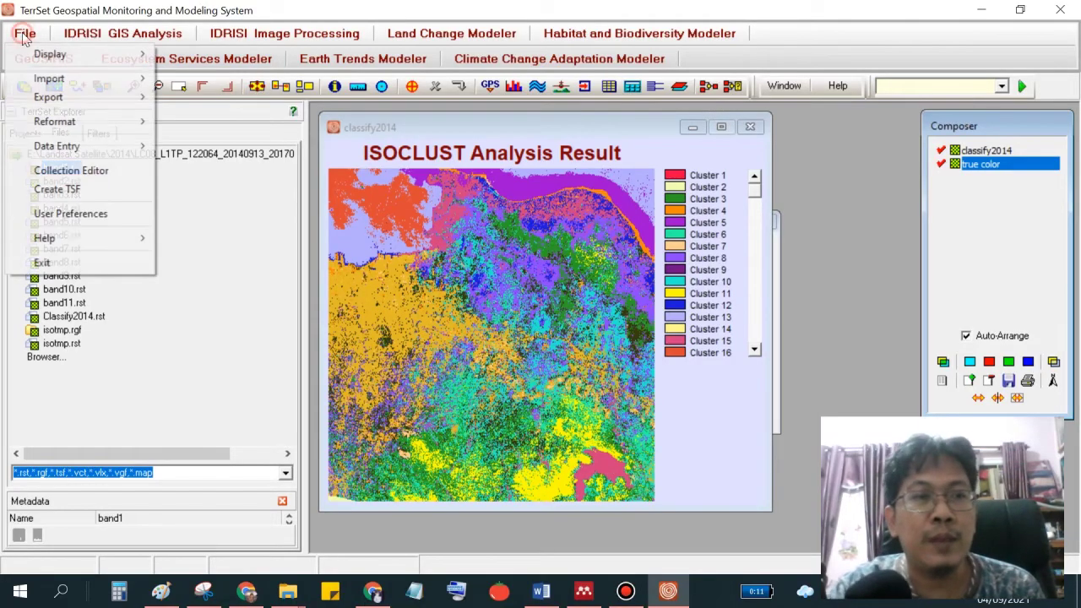
pyautogui.moveTo(79, 87)
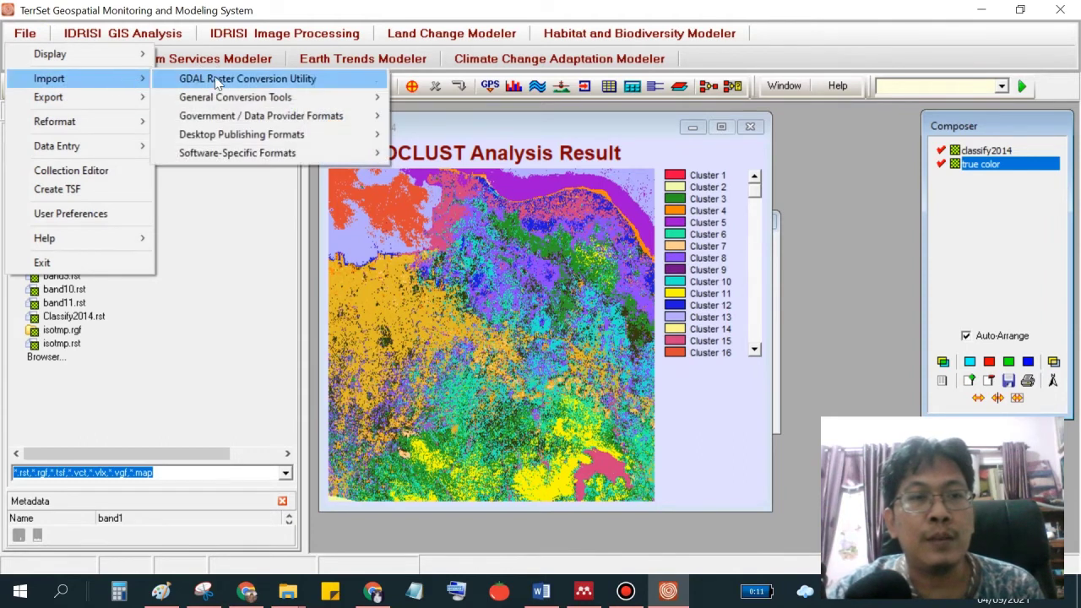
pyautogui.moveTo(340, 136)
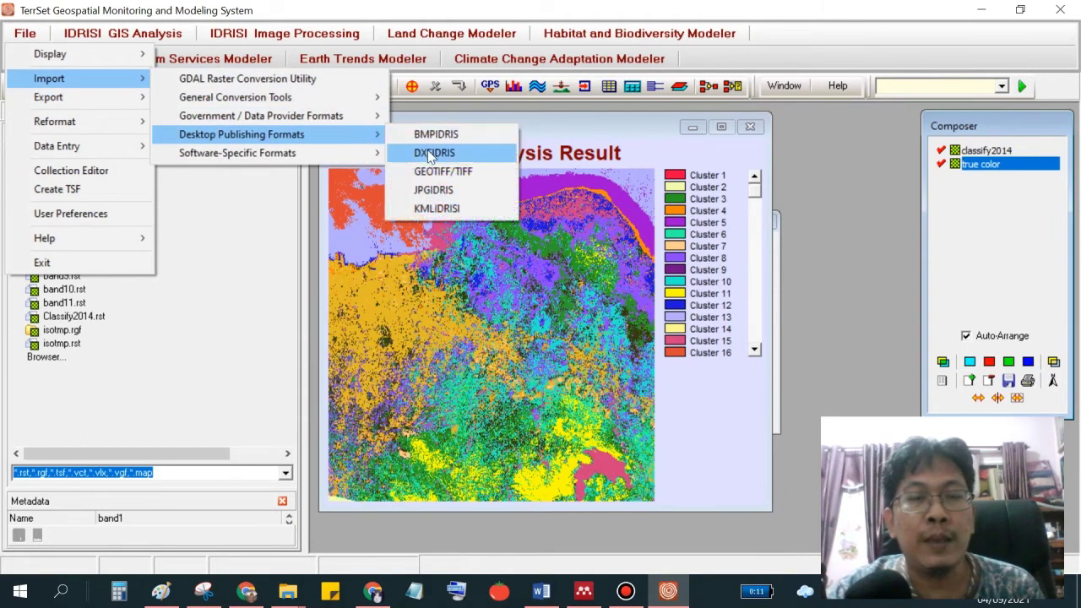
pyautogui.click(433, 190)
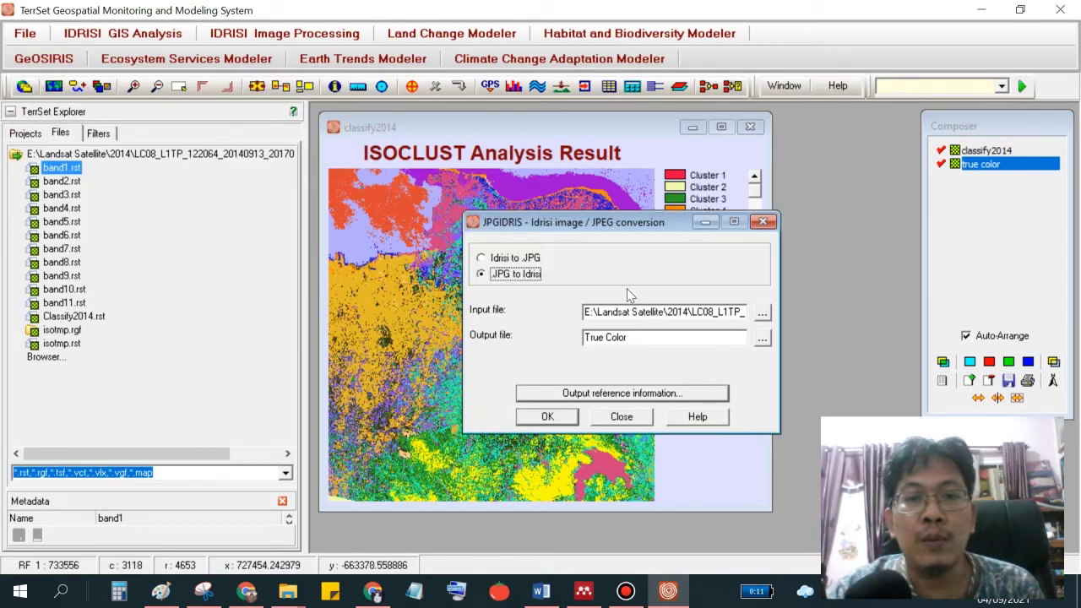
pyautogui.click(762, 313)
pyautogui.click(475, 429)
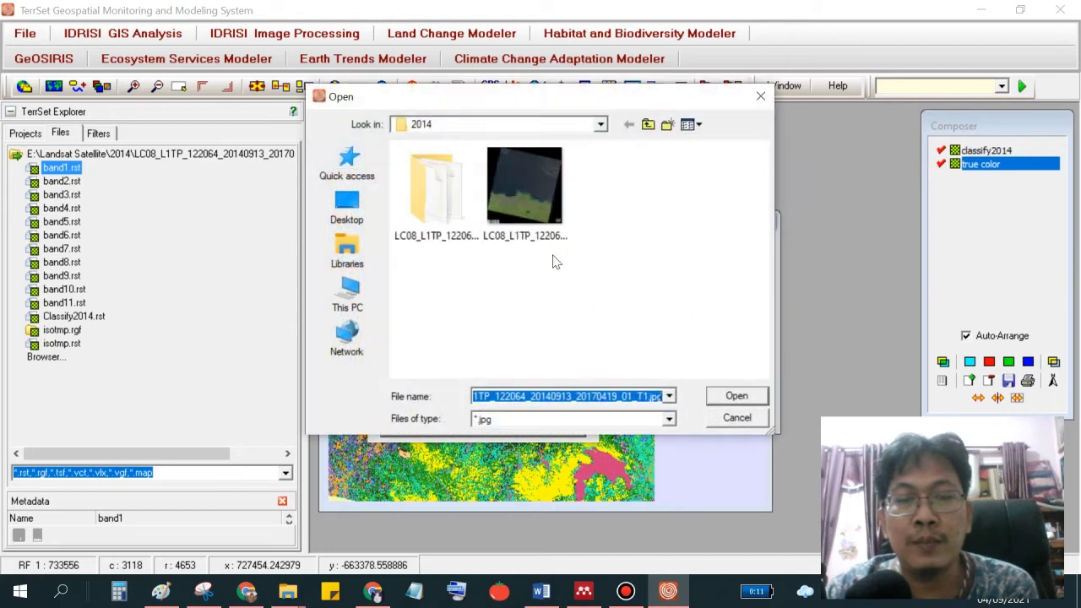
pyautogui.click(731, 397)
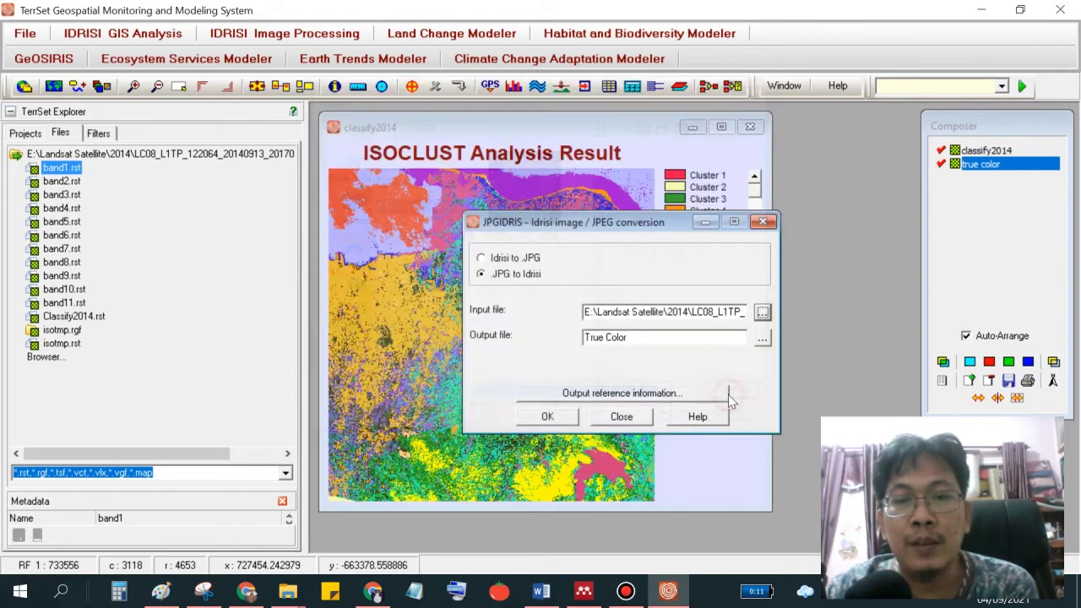
# Convert the JPG to an Idrisi raster named True-Color, copying its output reference parameters from the existing Classify2014 file.
pyautogui.click(605, 338)
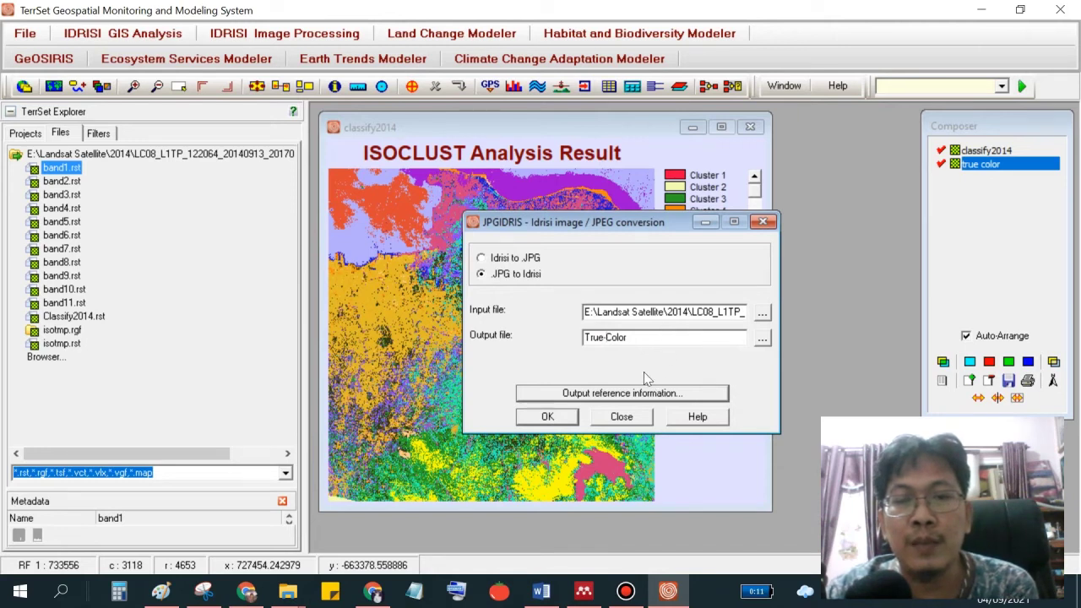
pyautogui.click(668, 393)
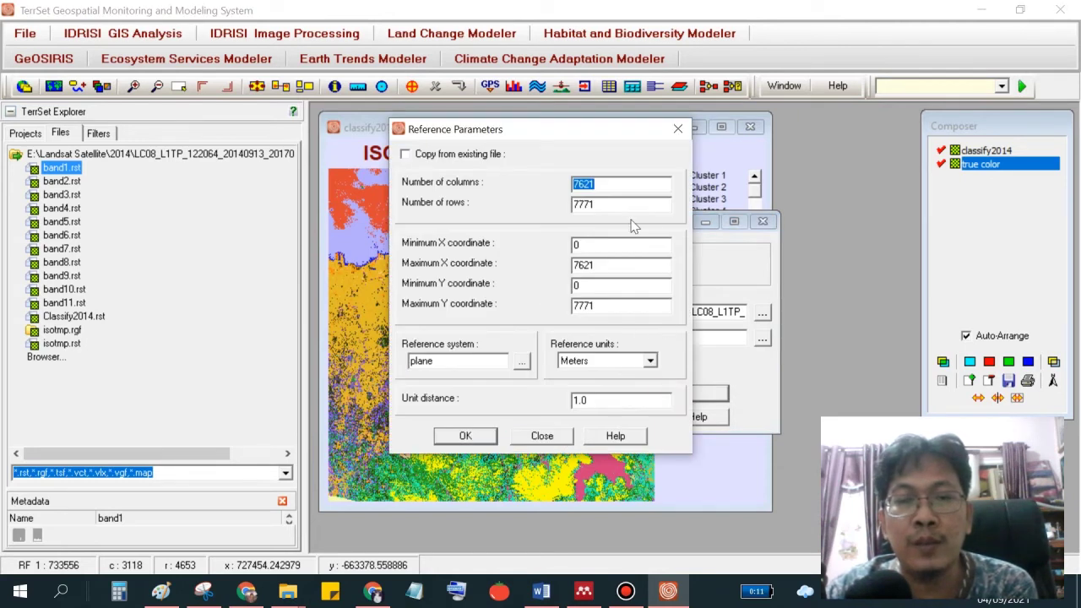
pyautogui.click(406, 156)
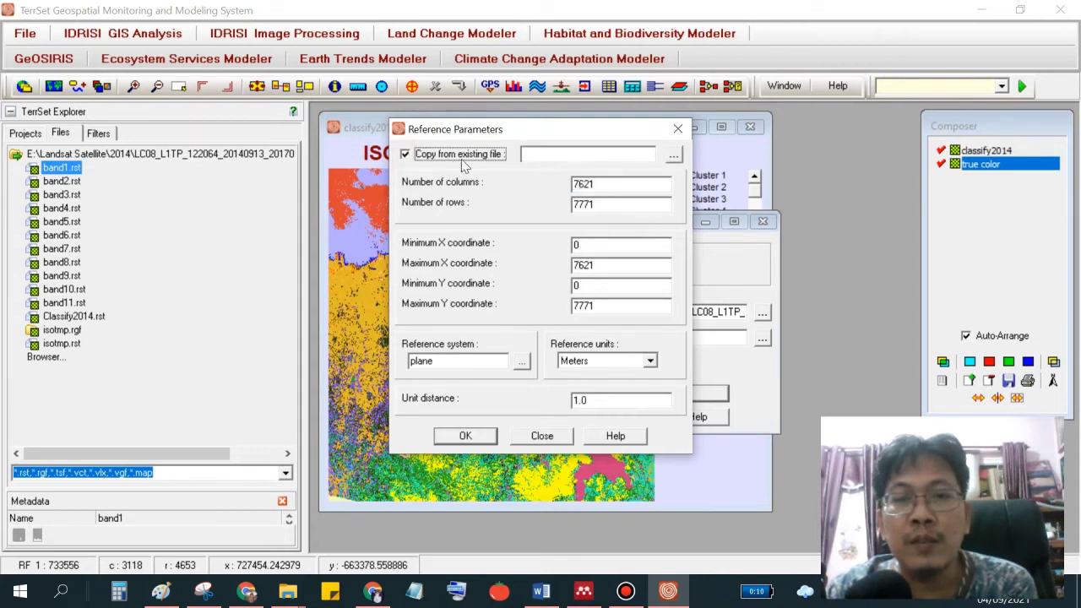
pyautogui.click(673, 156)
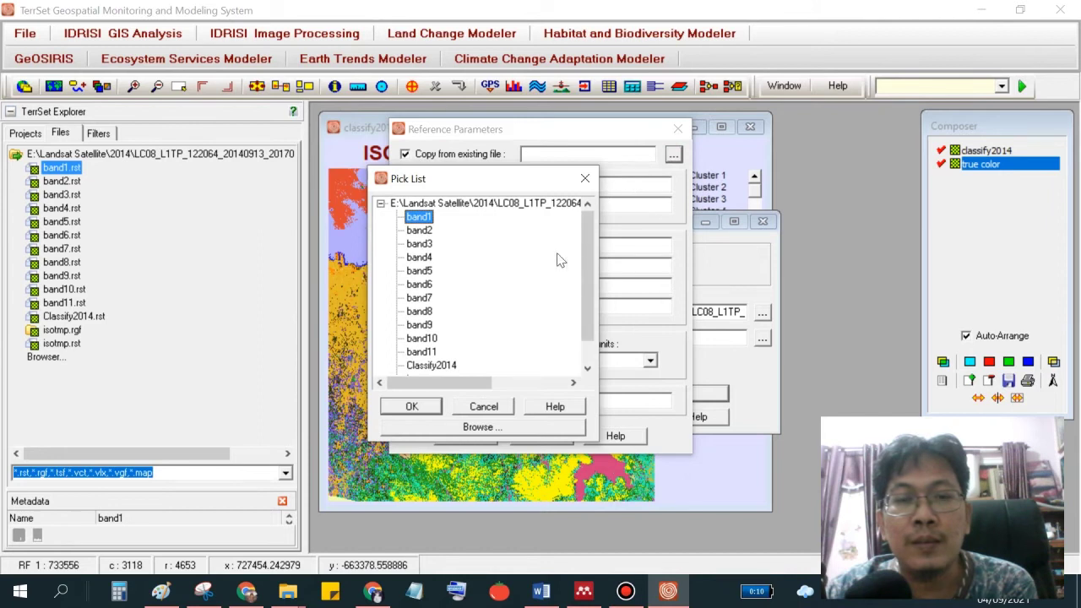
pyautogui.scroll(-1, 437, 304)
pyautogui.click(435, 338)
pyautogui.click(411, 406)
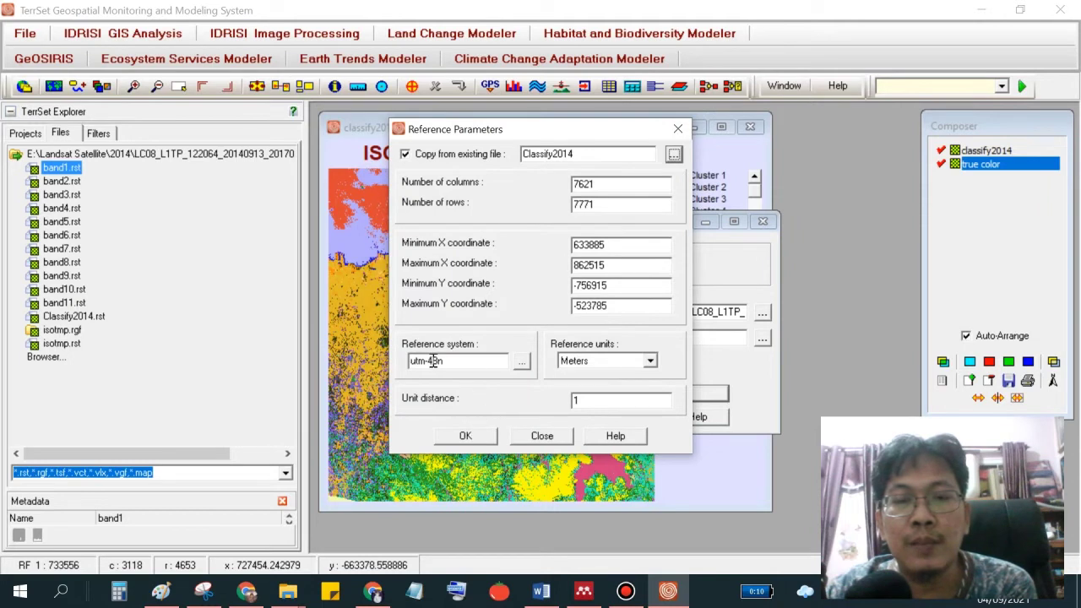
pyautogui.click(465, 436)
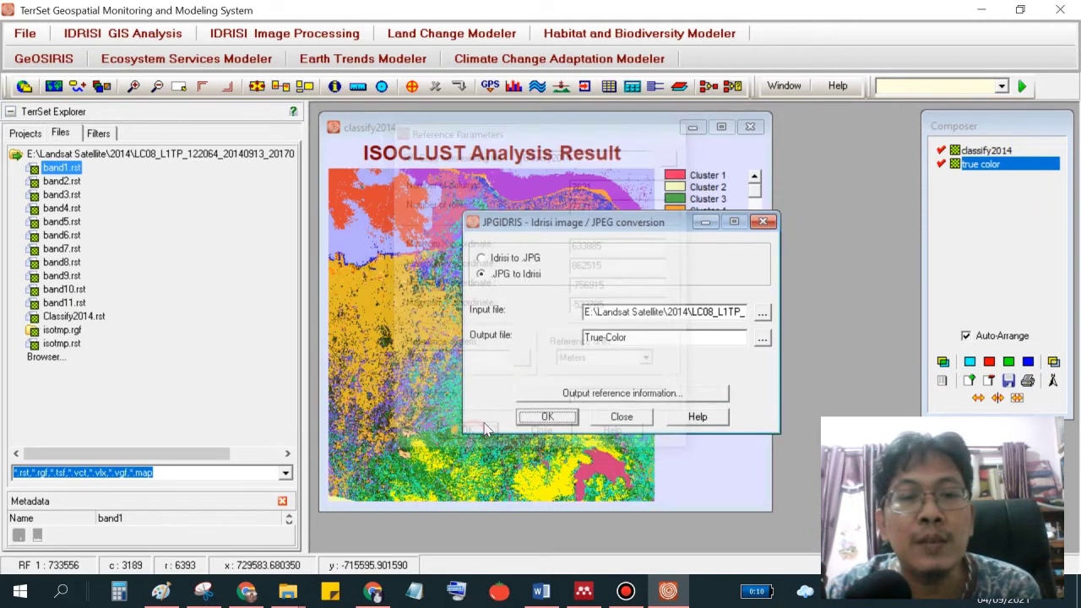
pyautogui.click(547, 417)
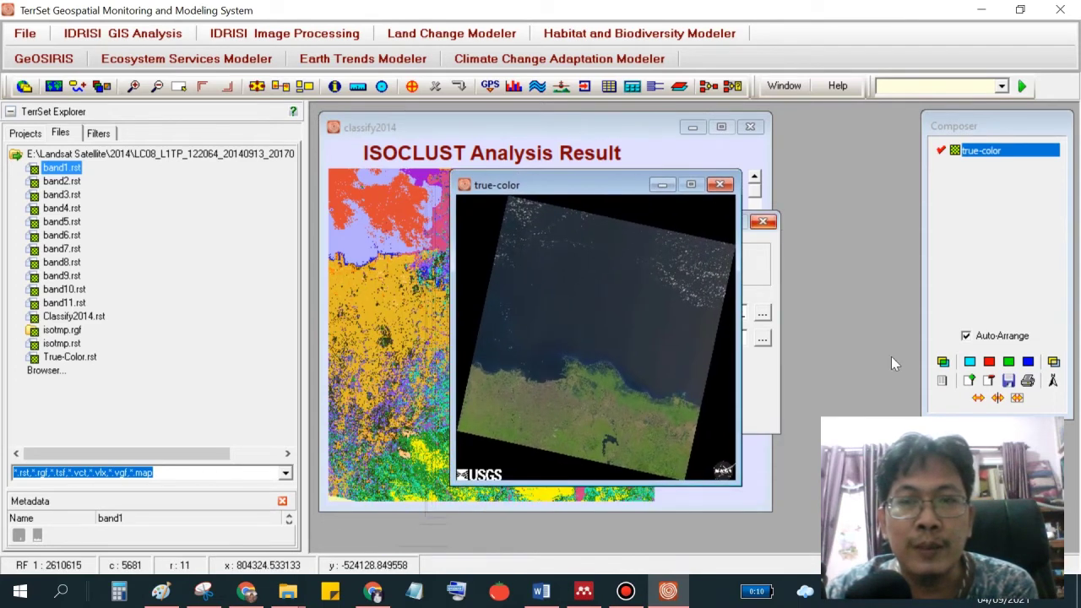
# Add Classify2014 as a raster layer with the IDRISI Default Qualitative palette on the true-color map.
pyautogui.click(970, 381)
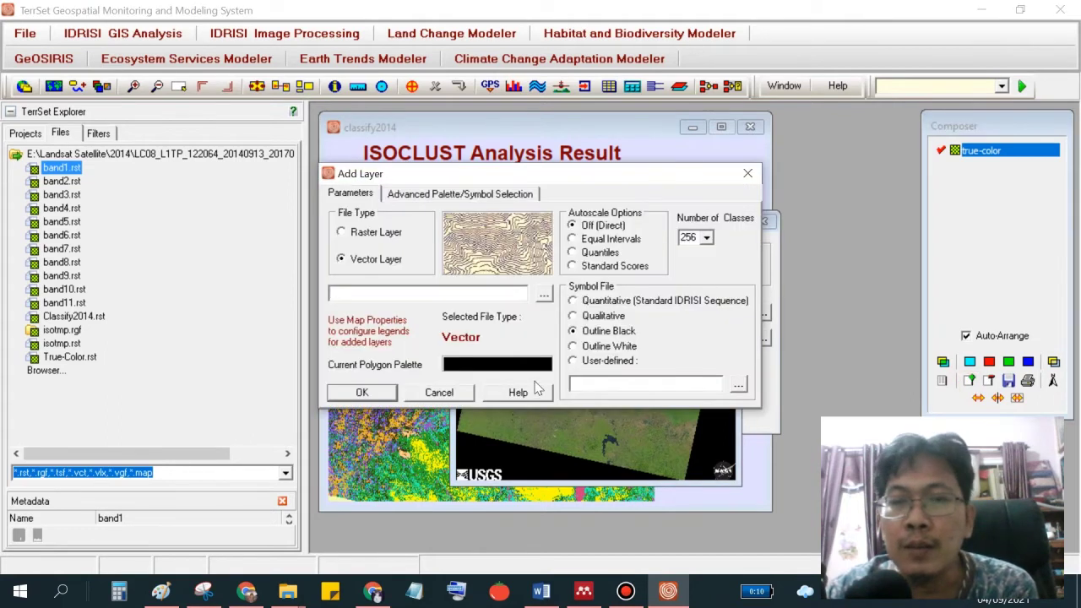
pyautogui.click(378, 233)
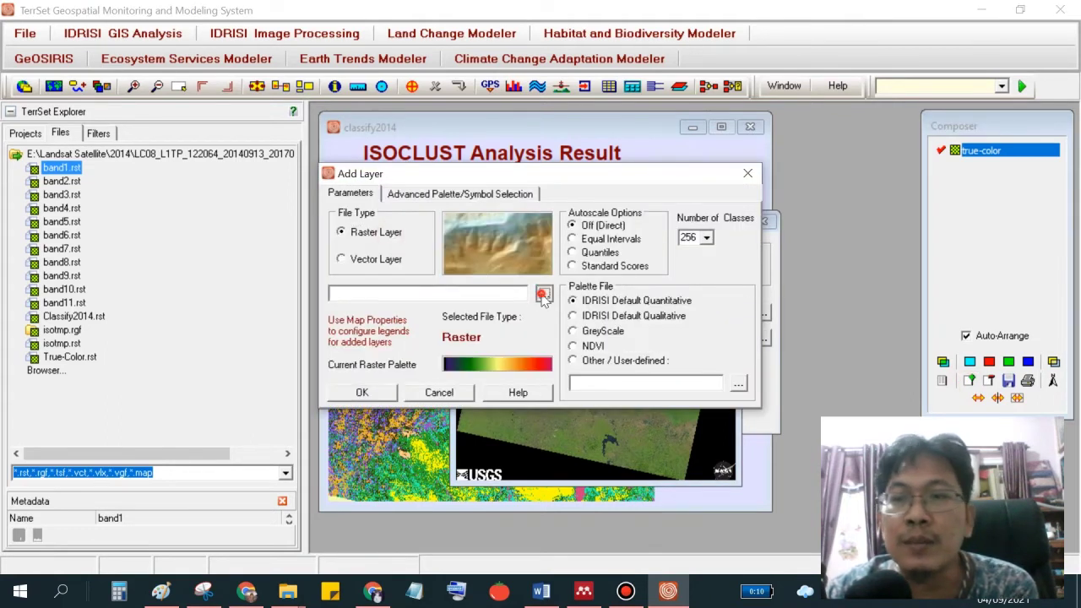
pyautogui.click(544, 294)
pyautogui.scroll(-1, 469, 335)
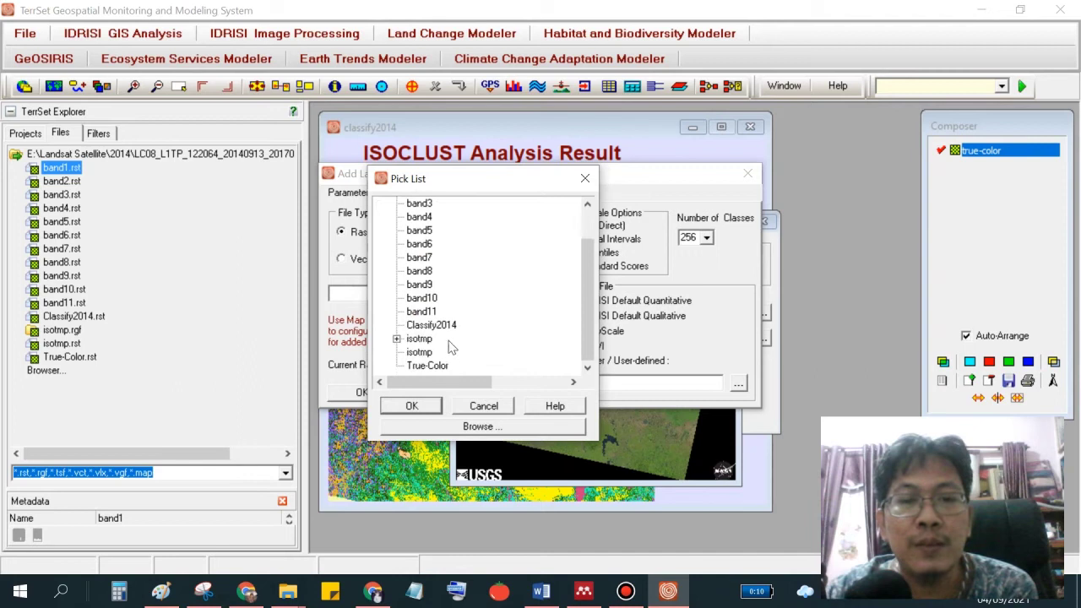
pyautogui.doubleClick(443, 326)
pyautogui.click(391, 393)
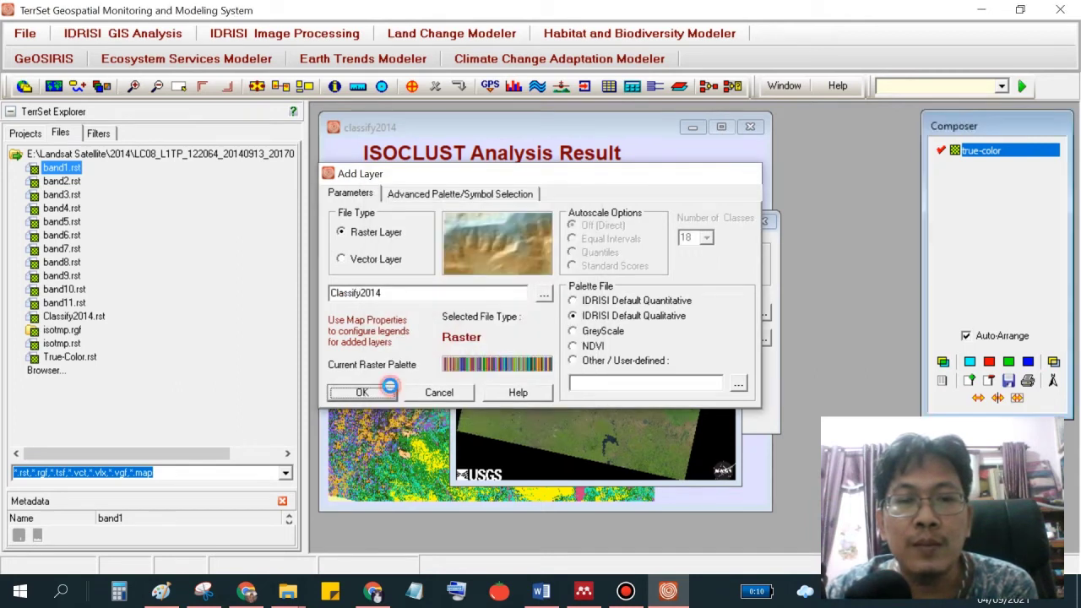
# Move the Composer beside the map and compare the coastal area by toggling the classify2014 layer over the true-color image.
pyautogui.moveTo(972, 125); pyautogui.dragTo(813, 144)
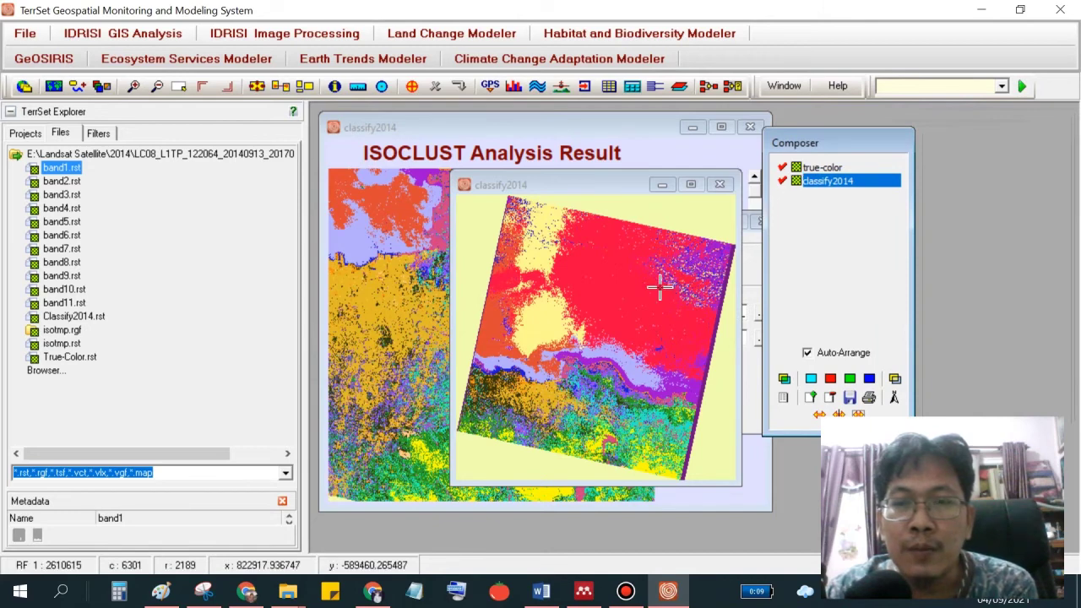
pyautogui.scroll(3, 676, 304)
pyautogui.scroll(-3, 598, 391)
pyautogui.scroll(3, 616, 363)
pyautogui.scroll(3, 624, 351)
pyautogui.moveTo(598, 337); pyautogui.dragTo(640, 270)
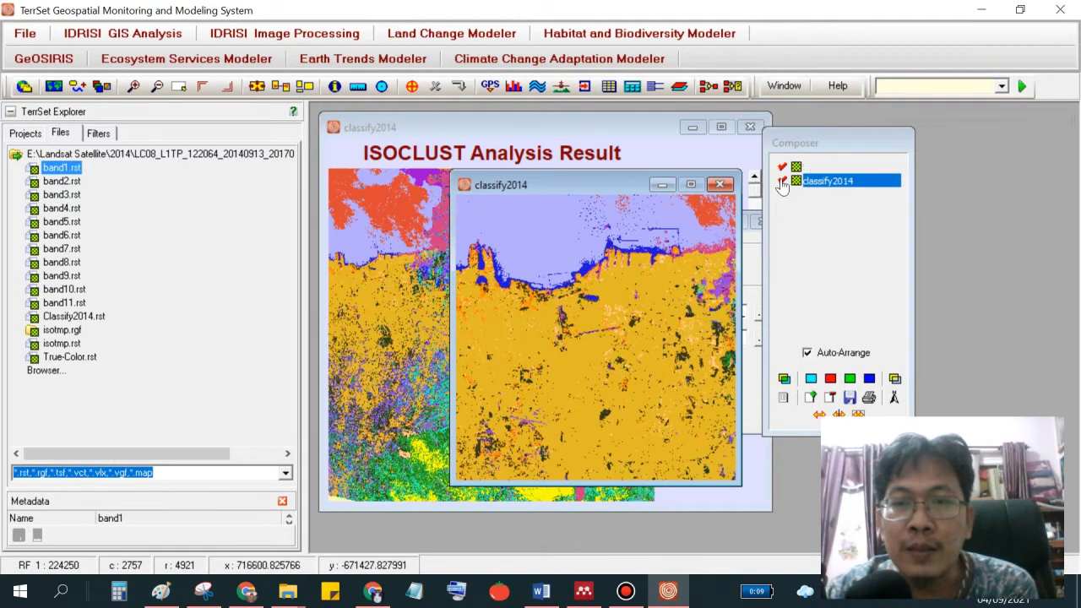
pyautogui.click(782, 181)
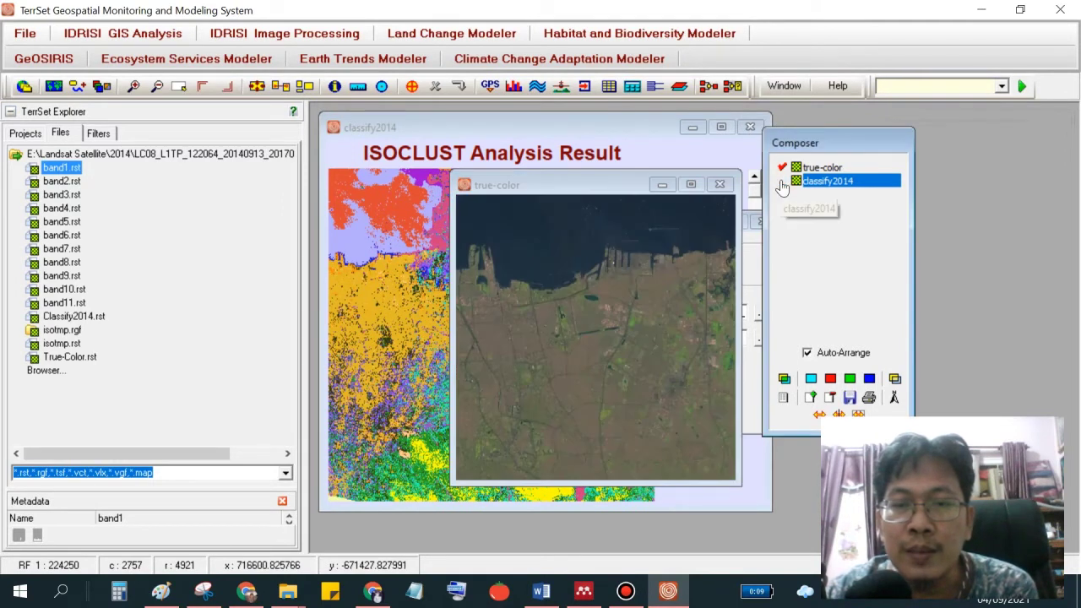
pyautogui.click(782, 181)
pyautogui.scroll(3, 629, 312)
pyautogui.scroll(-2, 650, 309)
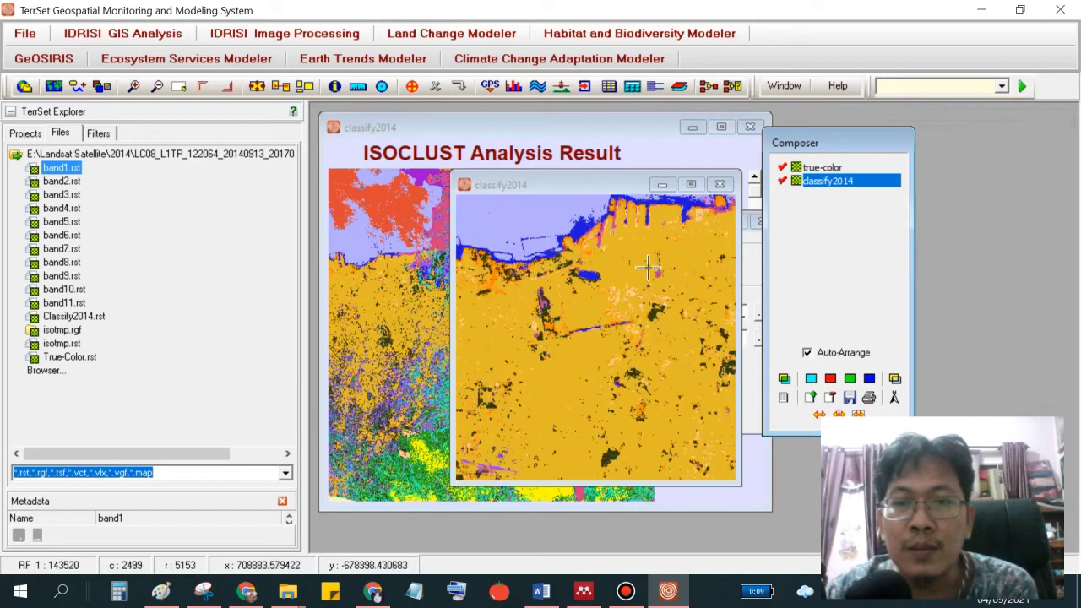
pyautogui.click(782, 181)
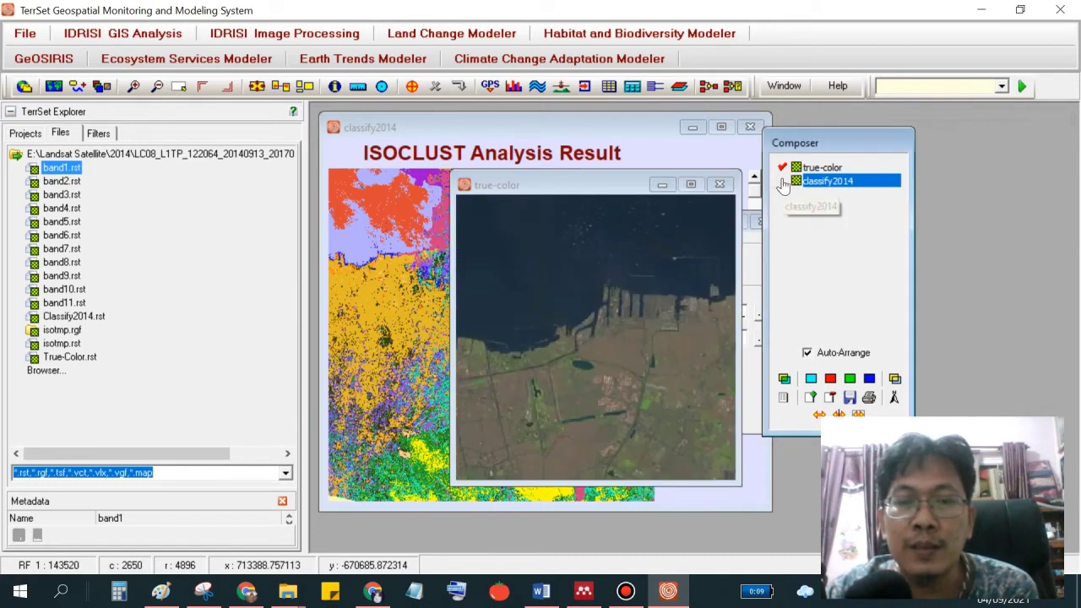
pyautogui.click(783, 181)
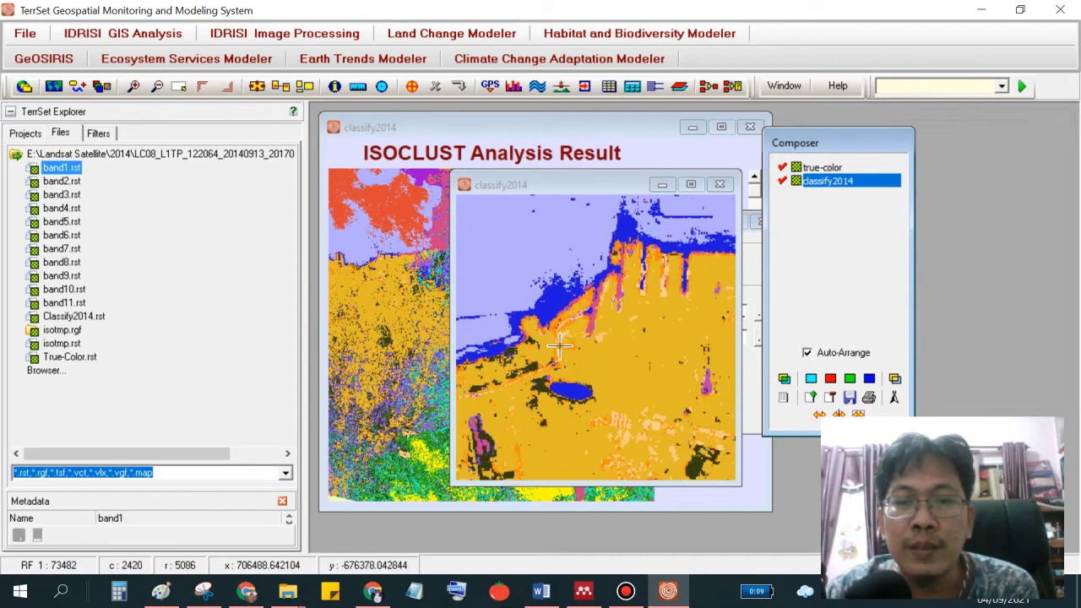
# Query the cluster of a pixel near the coast and highlight cluster 7 in the ISOCLUST Analysis Result map.
pyautogui.click(559, 347)
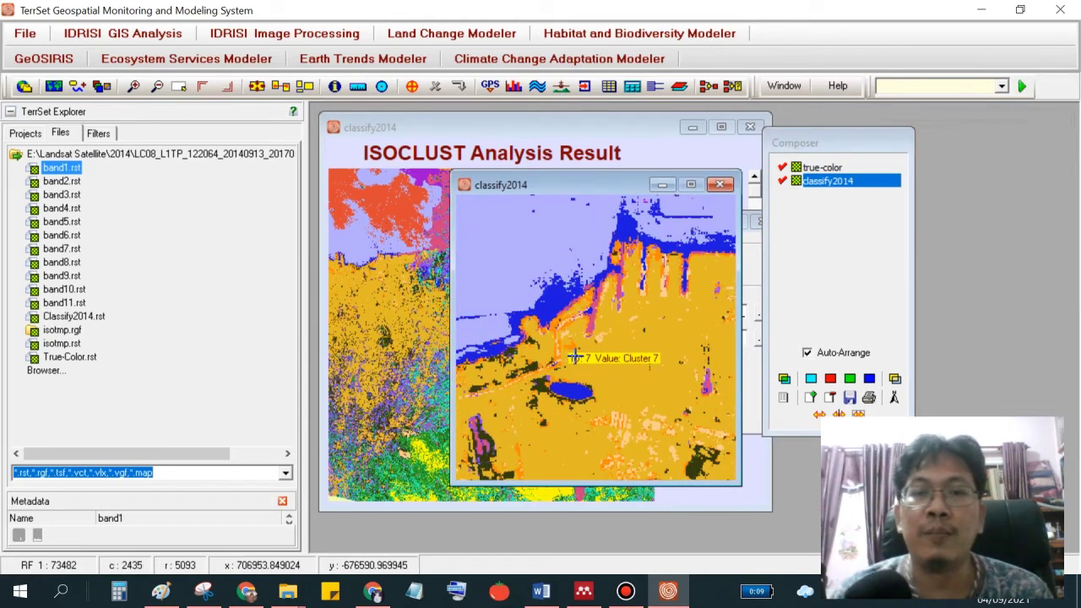
pyautogui.click(574, 131)
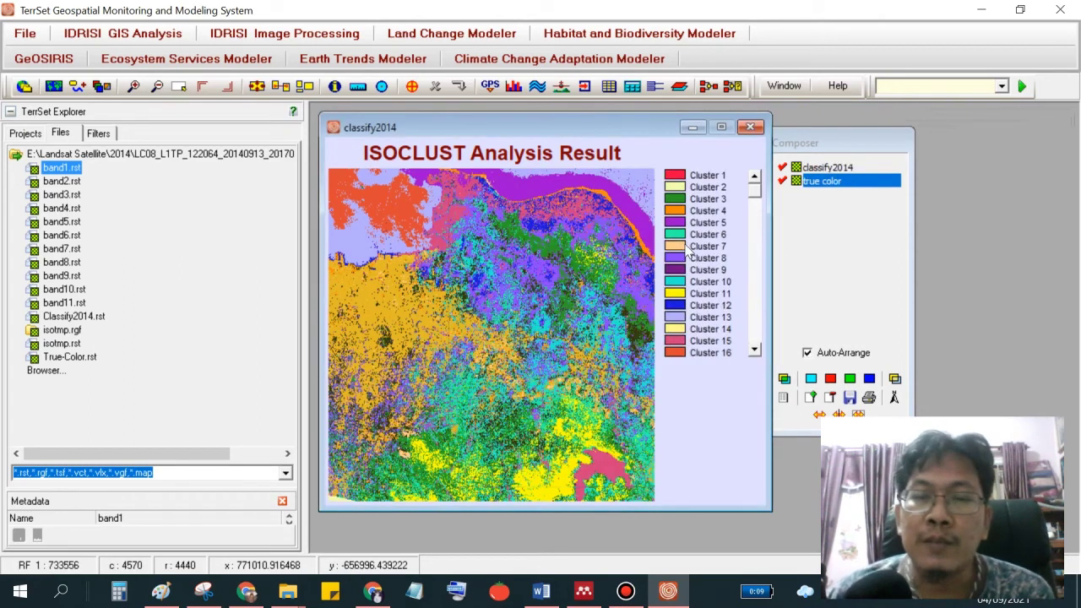
pyautogui.scroll(2, 505, 247)
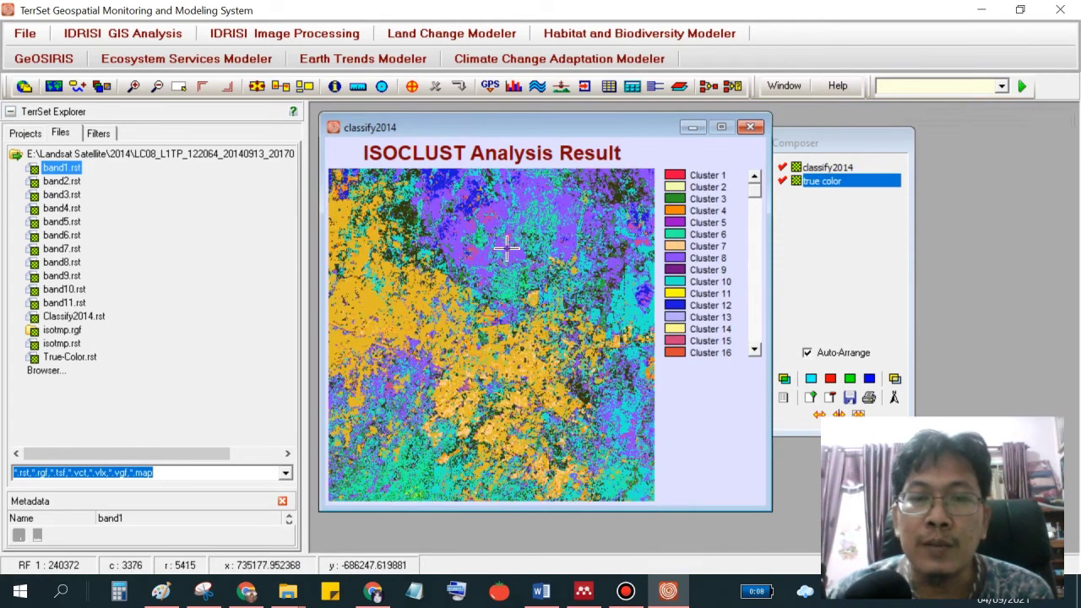
pyautogui.click(676, 257)
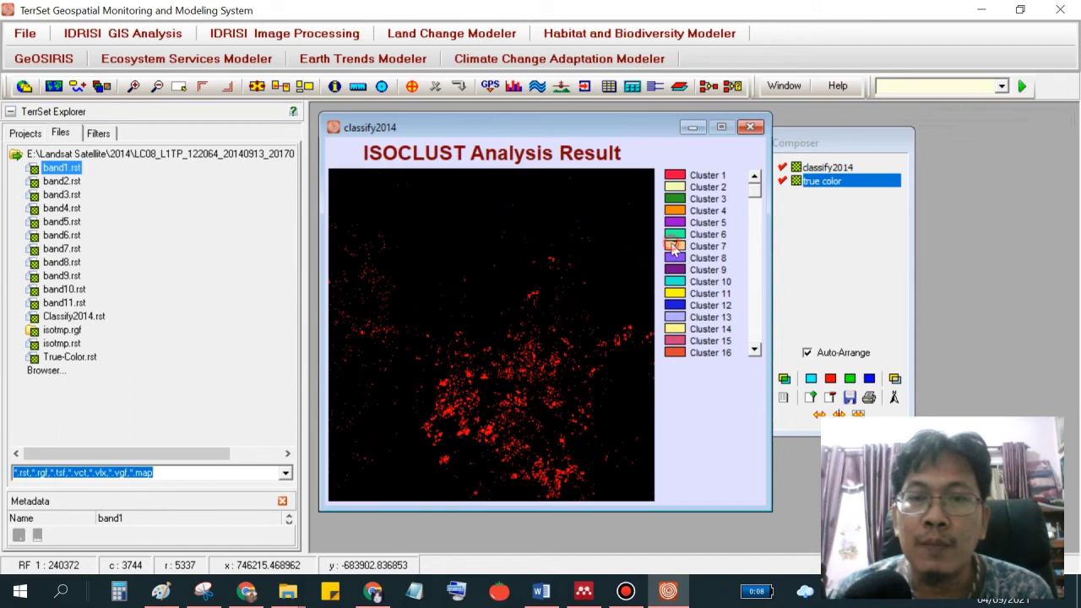
pyautogui.scroll(-1, 707, 245)
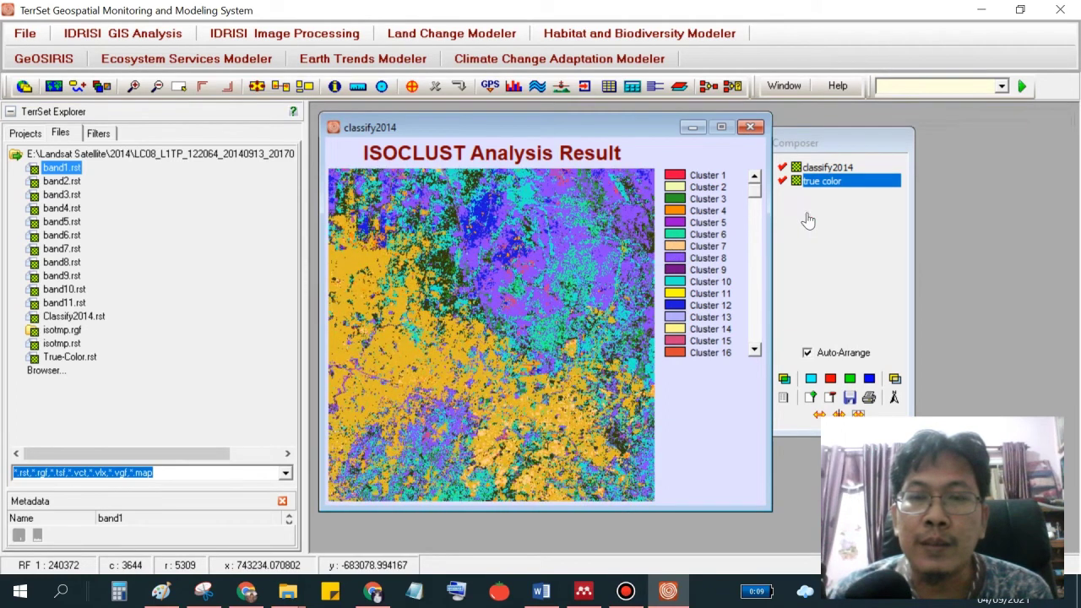
# Try to view only the true color layer in the ISOCLUST Analysis Result map by hiding its classify2014 layer.
pyautogui.click(806, 212)
pyautogui.click(785, 180)
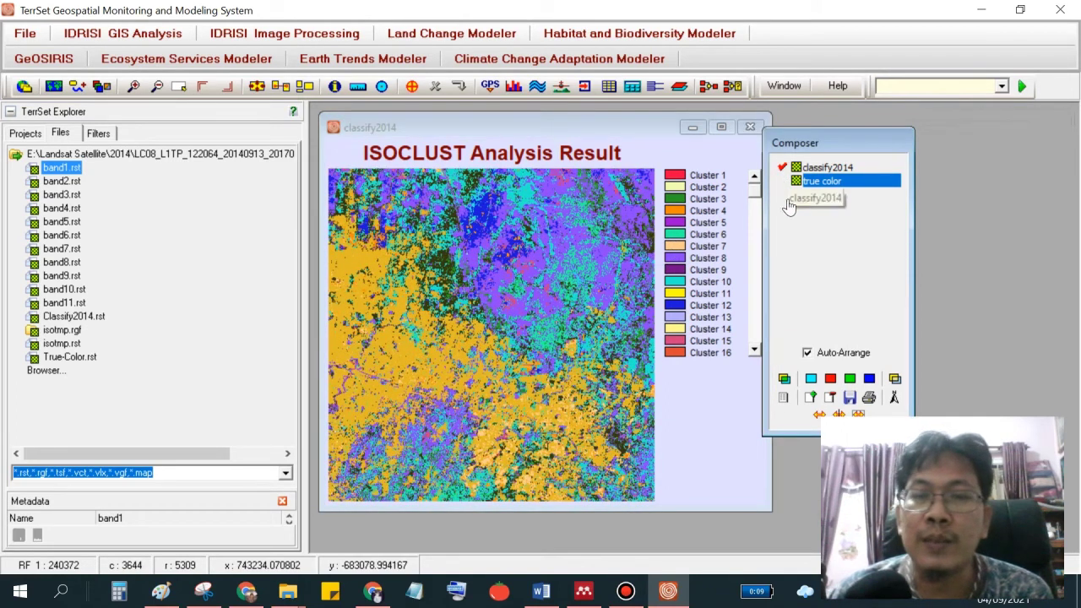
pyautogui.click(783, 169)
pyautogui.click(783, 180)
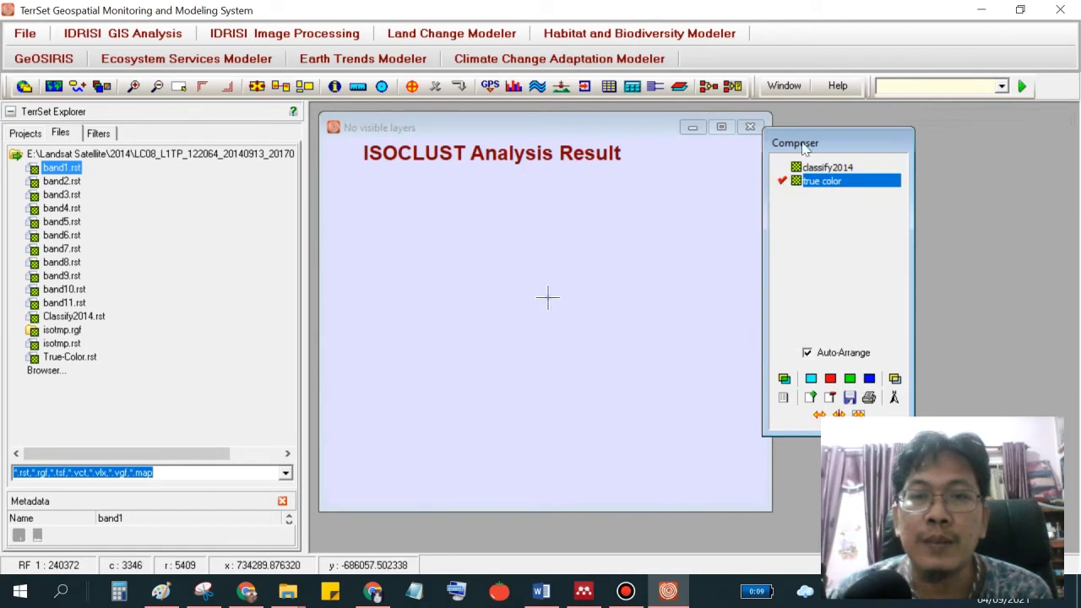
pyautogui.moveTo(682, 9)
pyautogui.click(826, 167)
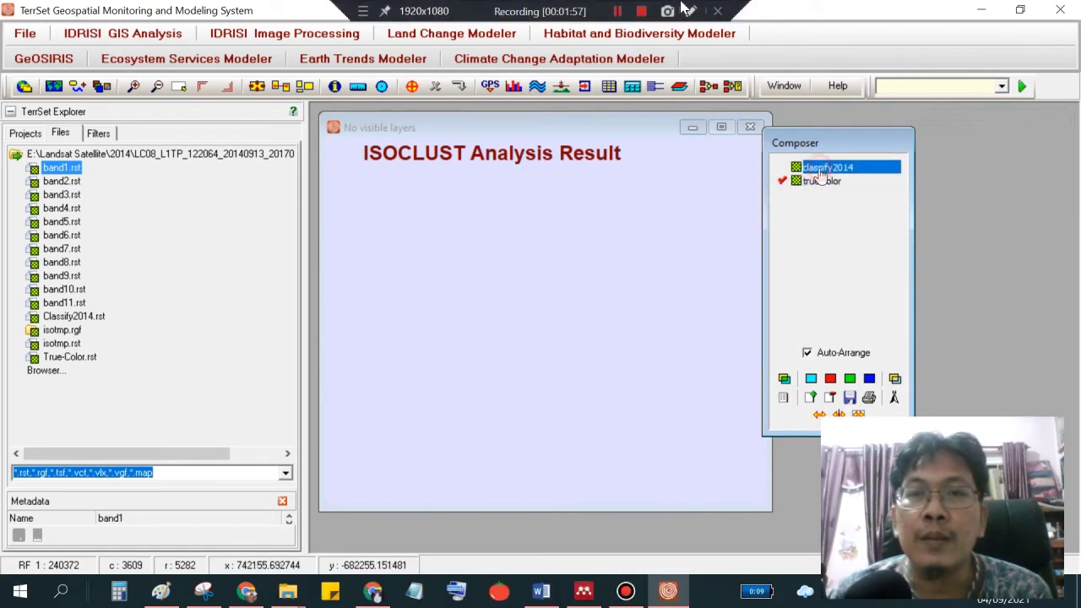
# Move the ISOCLUST Analysis Result map aside, hide classify2014 in the overlay map, and inspect the inland reservoir on the true-color image.
pyautogui.moveTo(582, 127); pyautogui.dragTo(682, 305)
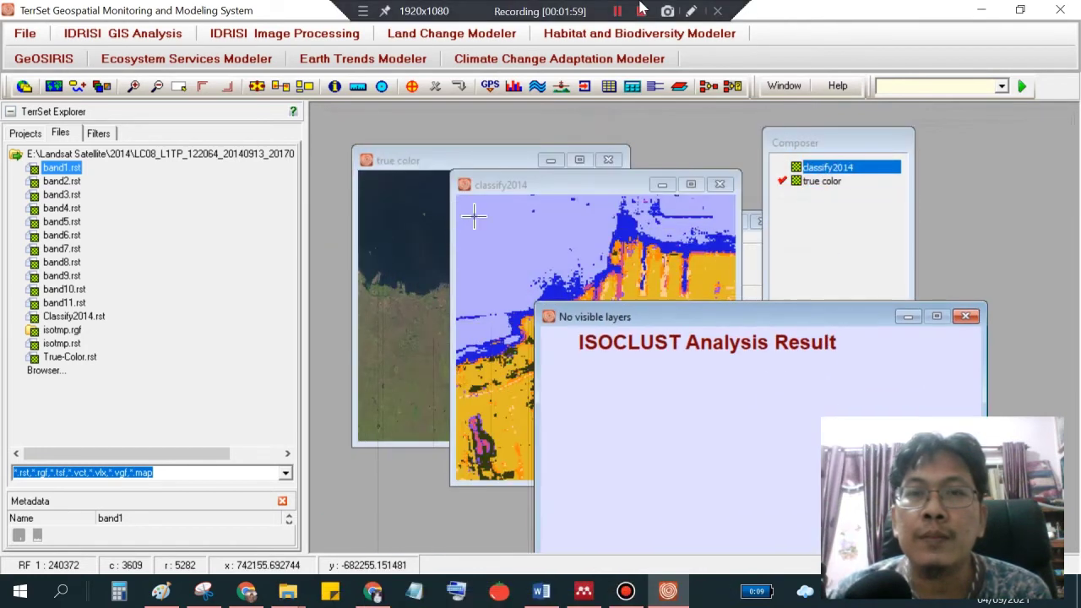
pyautogui.click(579, 173)
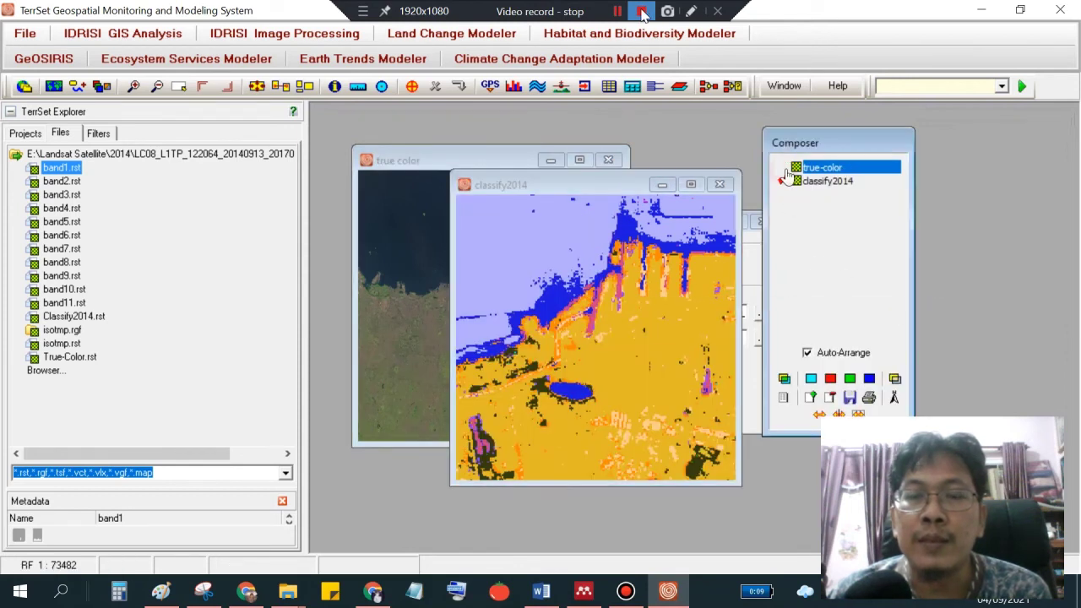
pyautogui.click(784, 181)
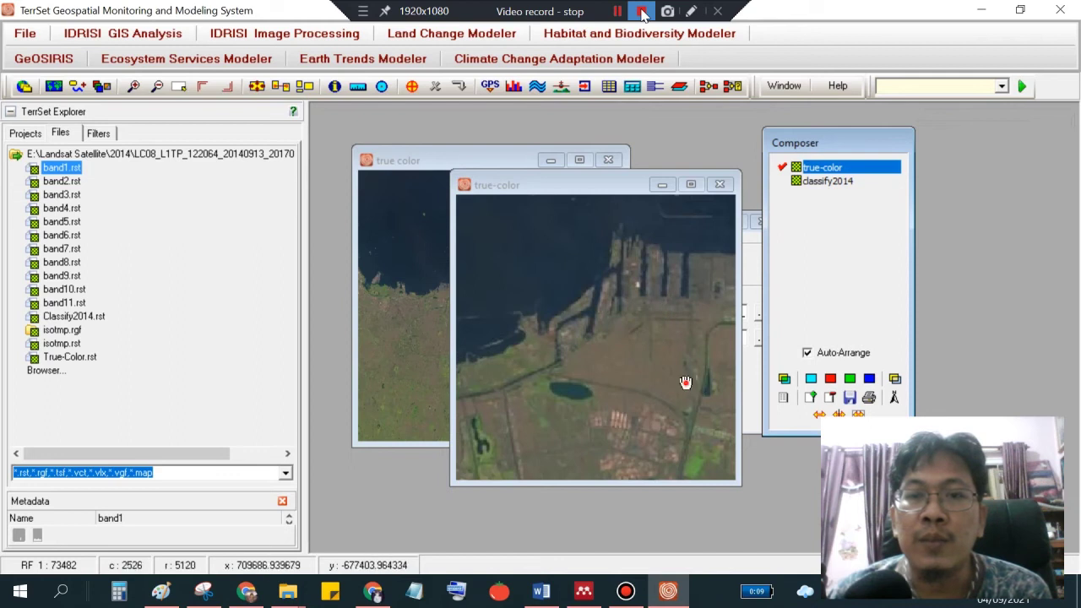
pyautogui.scroll(-3, 620, 294)
pyautogui.click(657, 414)
pyautogui.press('Down')
pyautogui.press('Down')
pyautogui.press('Down')
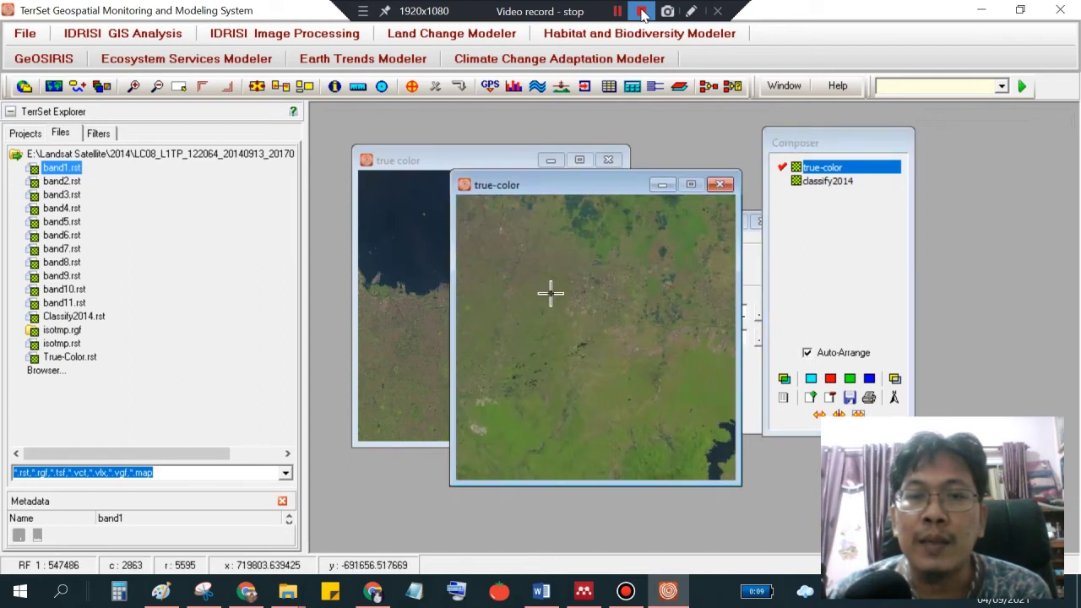
pyautogui.click(647, 337)
pyautogui.scroll(5, 586, 282)
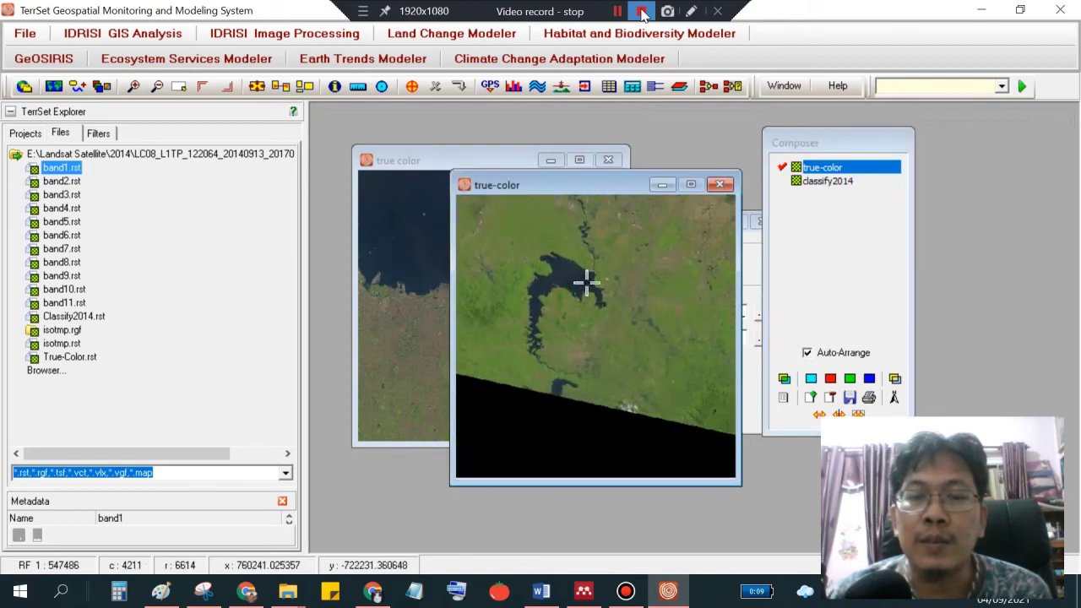
# Toggle the classify2014 layer over the true-color image to compare the clusters at the reservoir and its surrounding land.
pyautogui.click(782, 182)
pyautogui.click(782, 182)
pyautogui.click(782, 182)
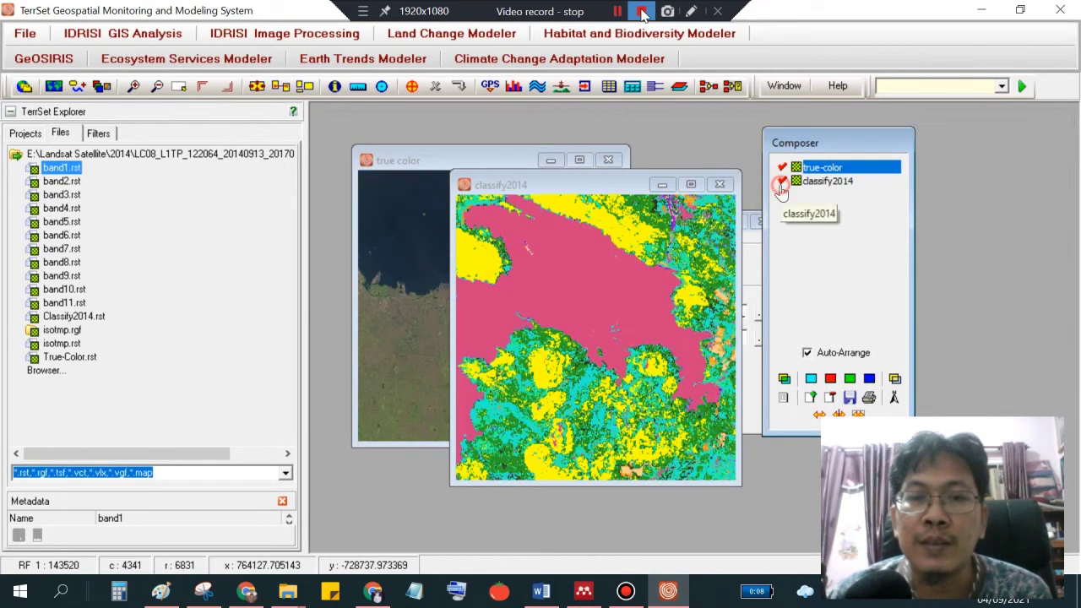
pyautogui.click(782, 182)
pyautogui.scroll(3, 627, 251)
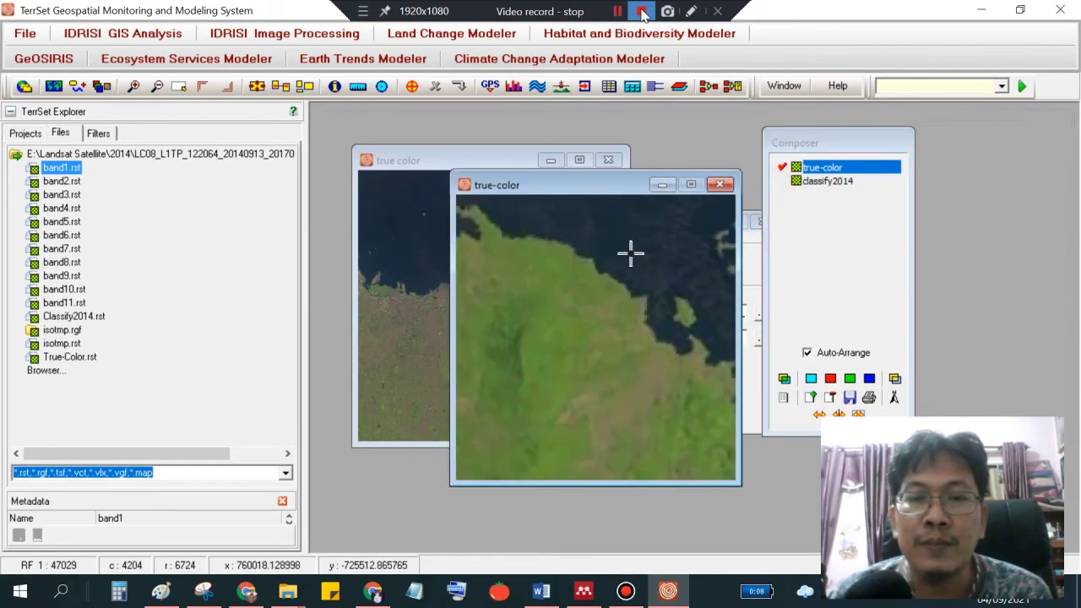
pyautogui.click(783, 181)
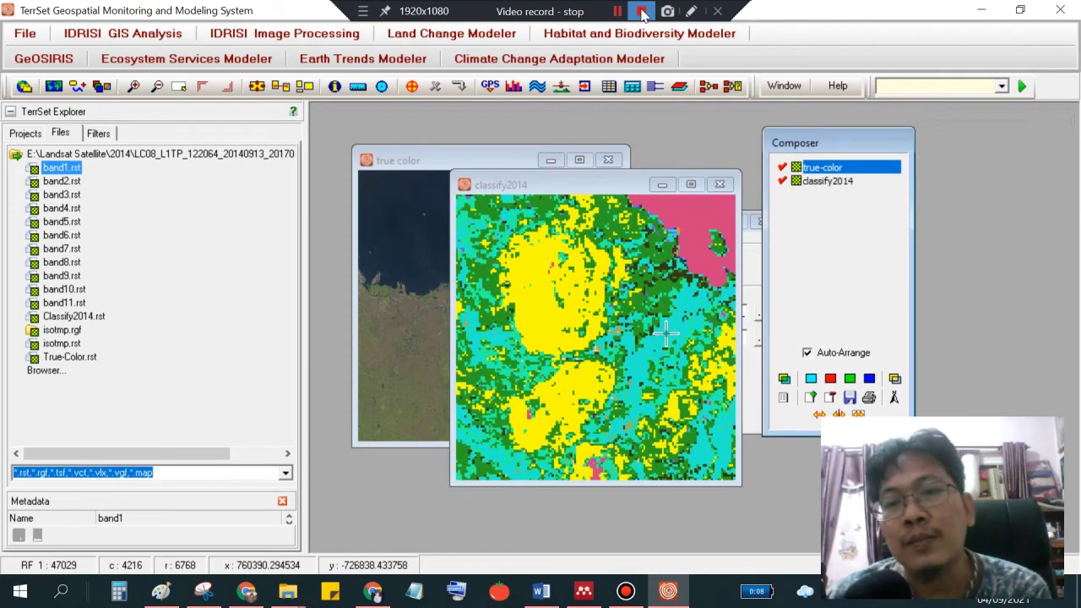
pyautogui.click(642, 12)
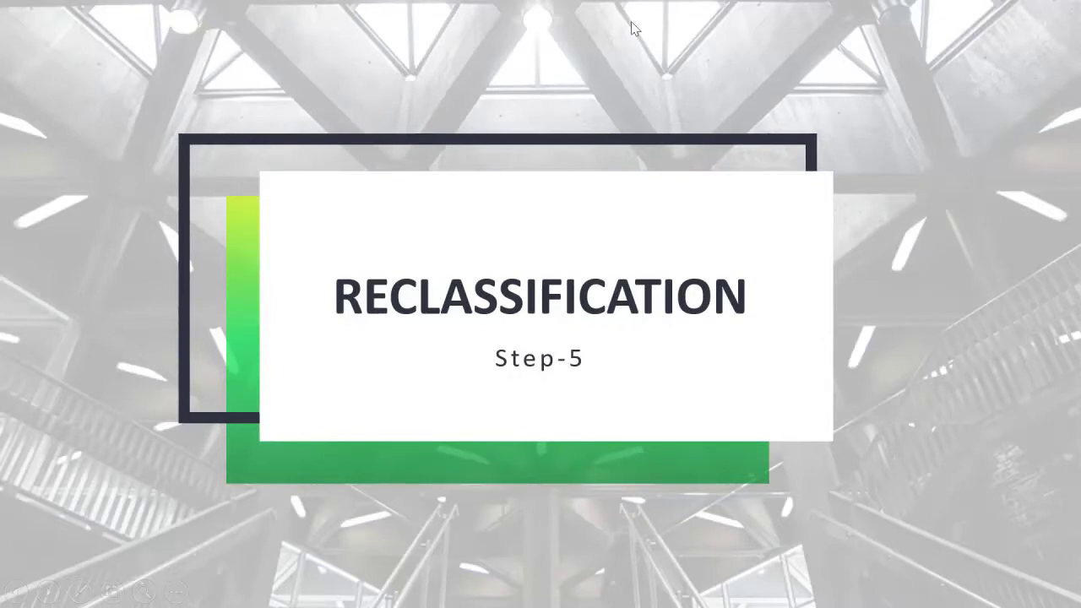
pyautogui.click(634, 12)
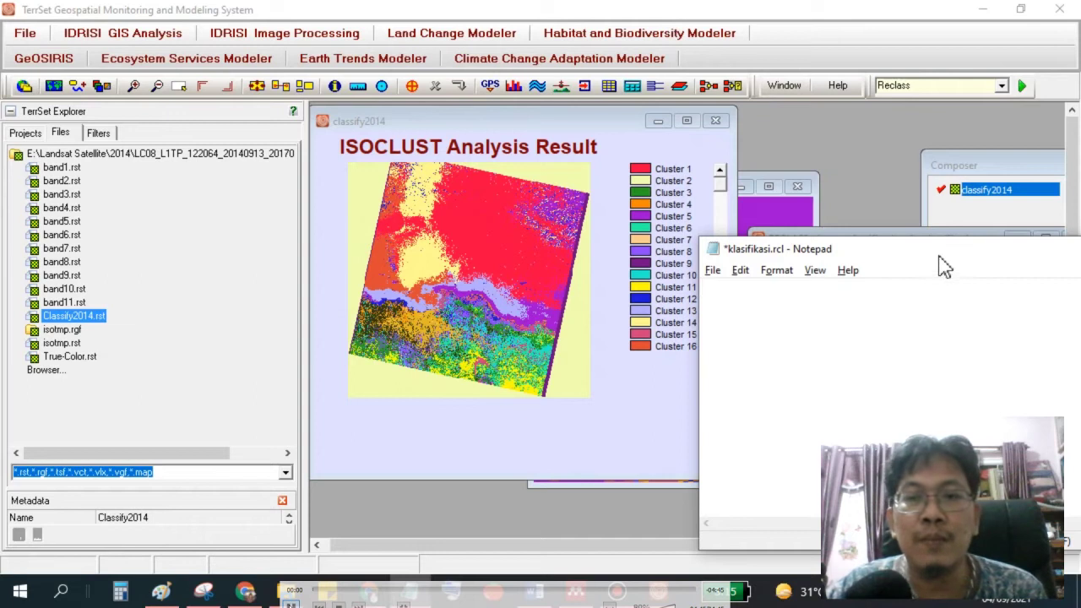
# Finish the cluster value ranges in klasifikasi.rcl with 15 16, 16 17, 17 18 and 18 99, checking the map legend for the last cluster.
pyautogui.moveTo(939, 255); pyautogui.dragTo(952, 191)
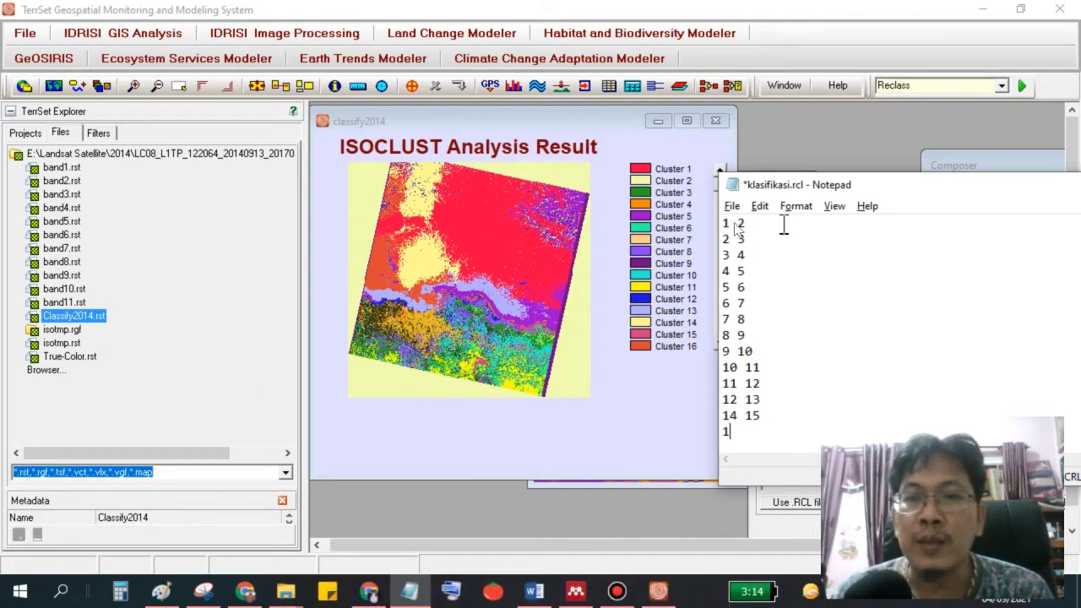
pyautogui.write('5 16')
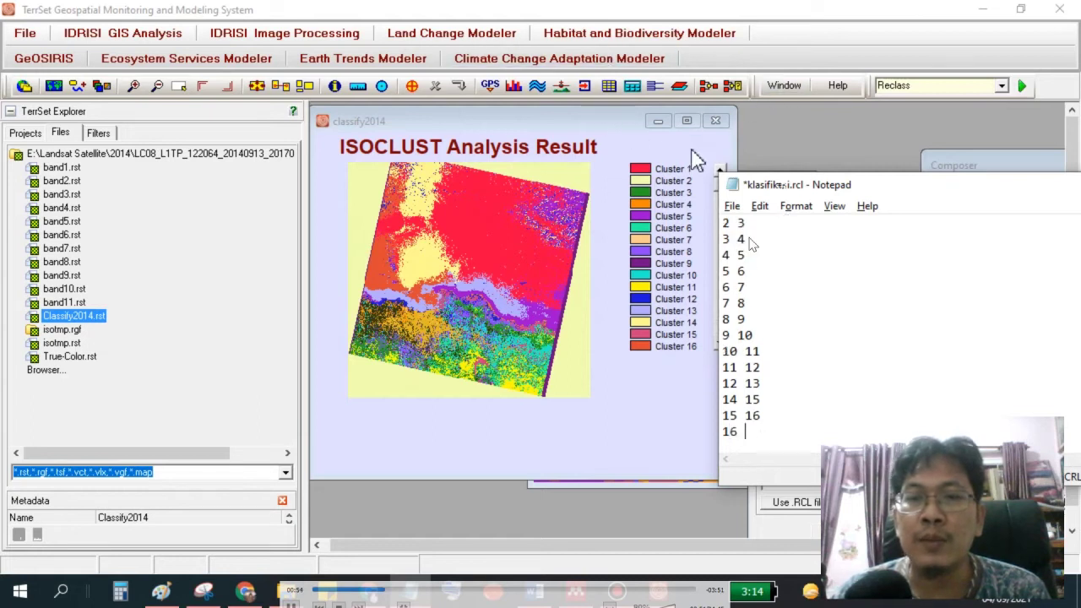
pyautogui.click(719, 183)
pyautogui.moveTo(722, 188); pyautogui.dragTo(719, 267)
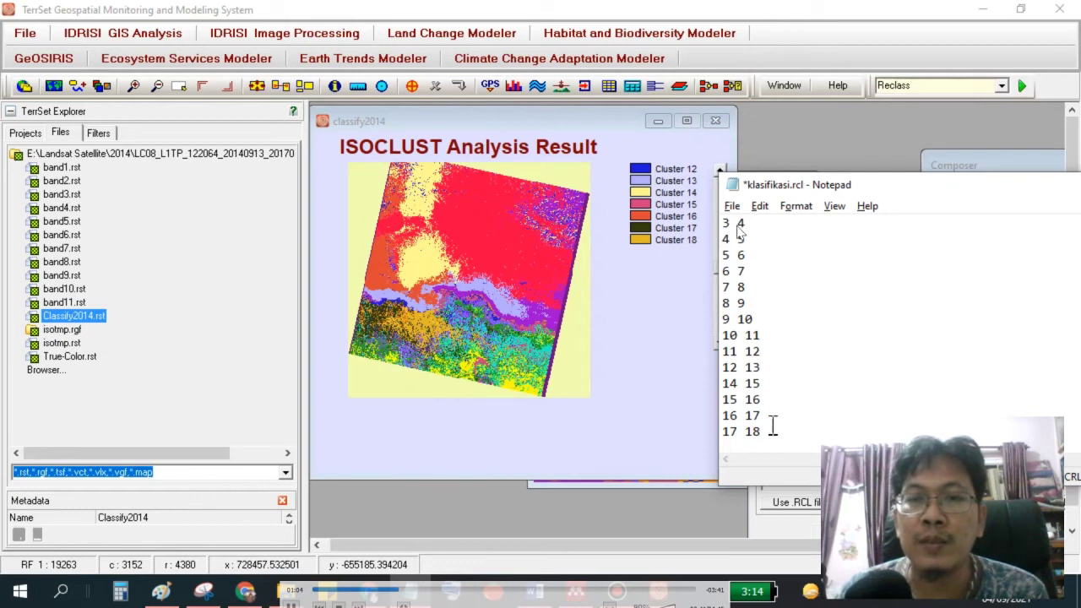
pyautogui.scroll(1, 728, 232)
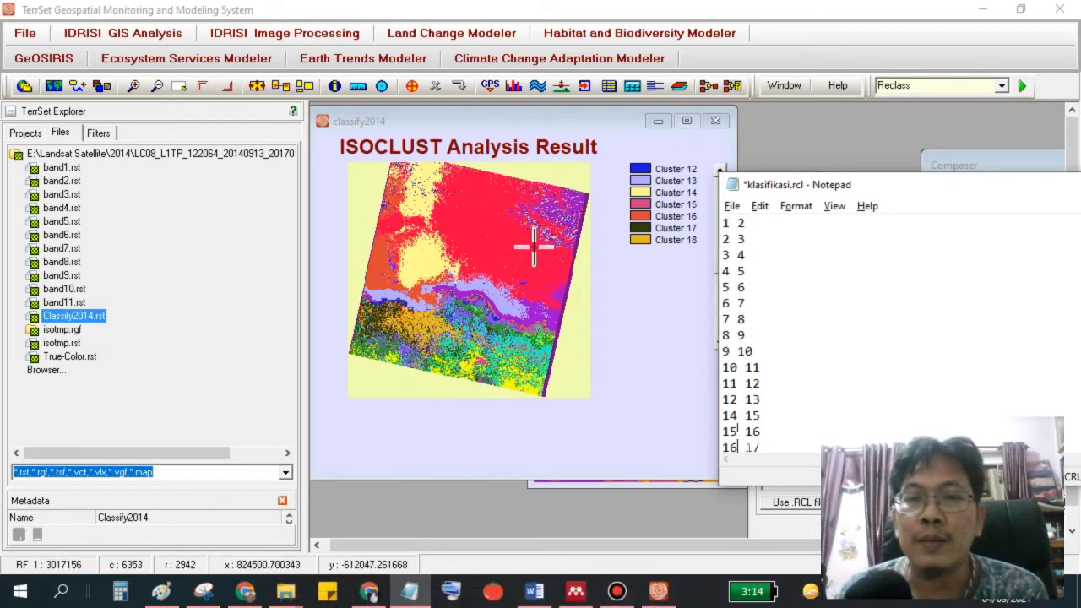
pyautogui.scroll(1, 583, 291)
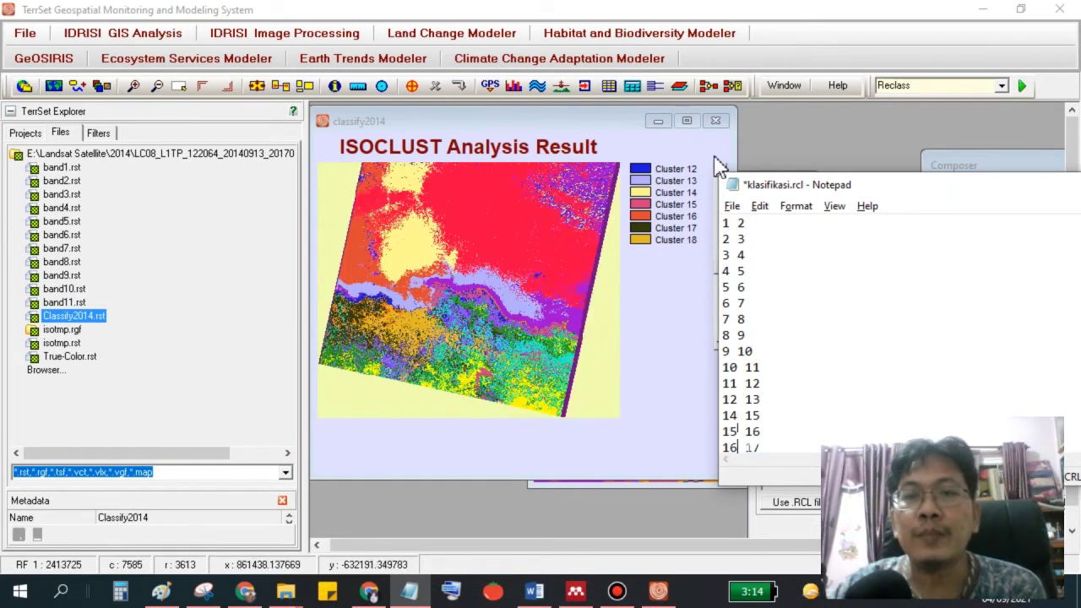
pyautogui.click(715, 158)
pyautogui.hotkey('alt', 'Tab')
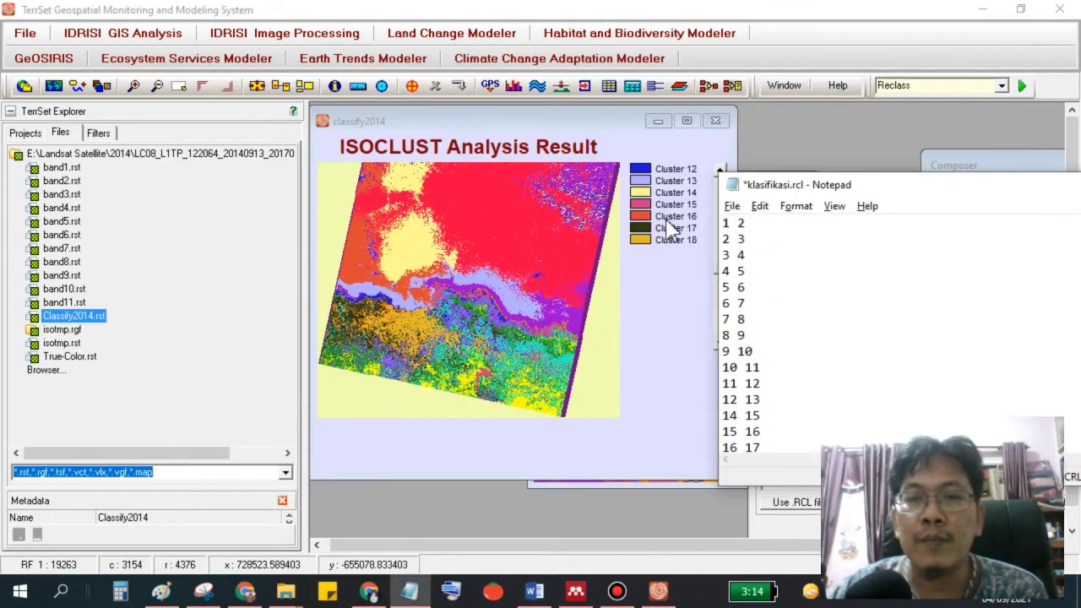
# Return the map legend to its first entries and highlight cluster 1 across the full extent of the ISOCLUST Analysis Result map.
pyautogui.click(671, 228)
pyautogui.scroll(2, 666, 211)
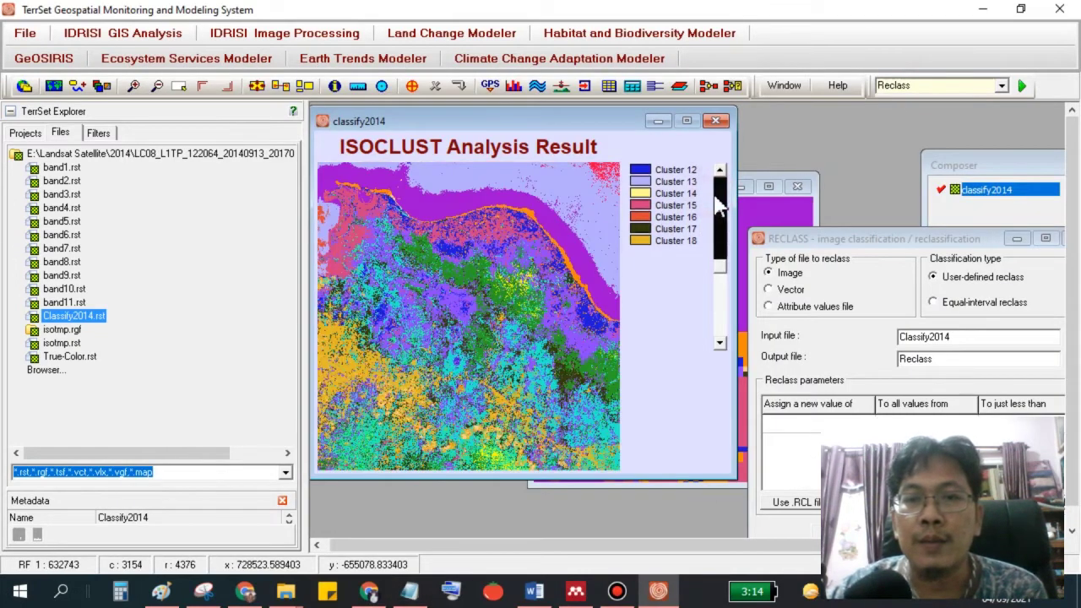
pyautogui.moveTo(719, 268); pyautogui.dragTo(733, 174)
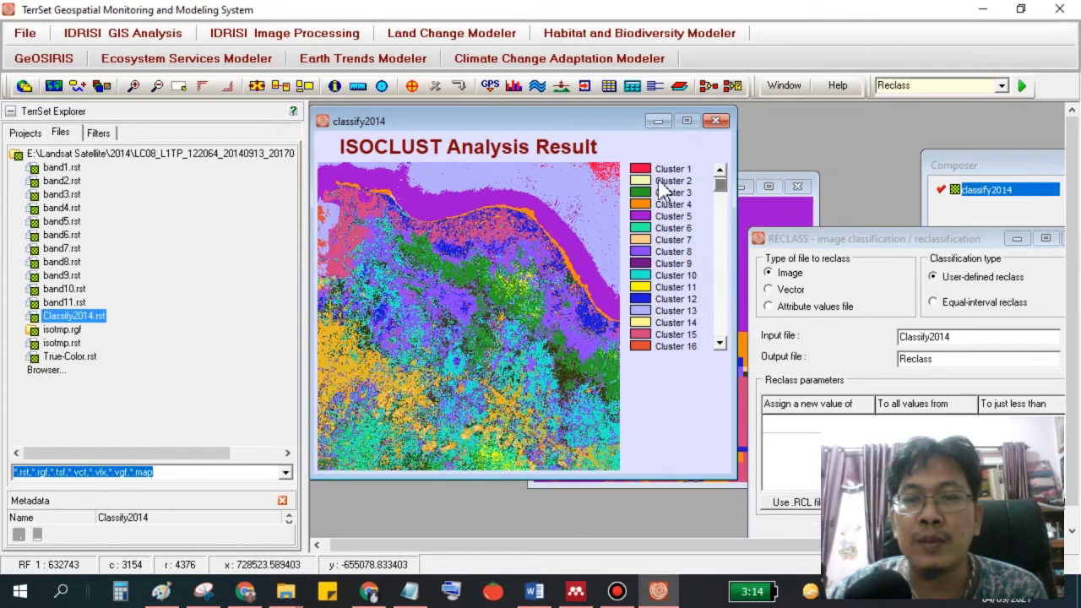
pyautogui.click(640, 169)
pyautogui.scroll(-3, 507, 242)
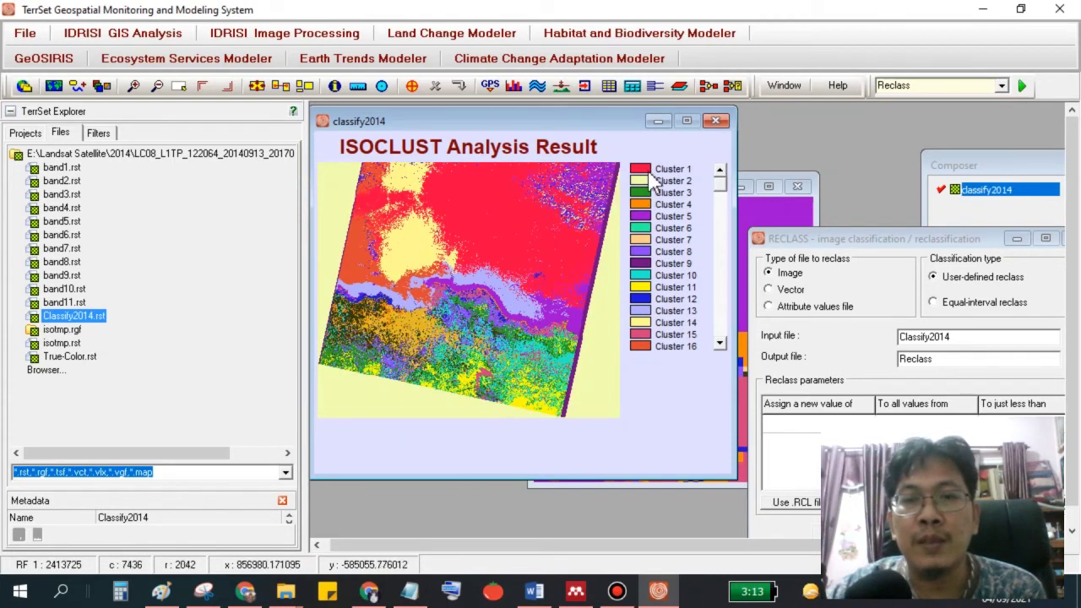
pyautogui.click(641, 169)
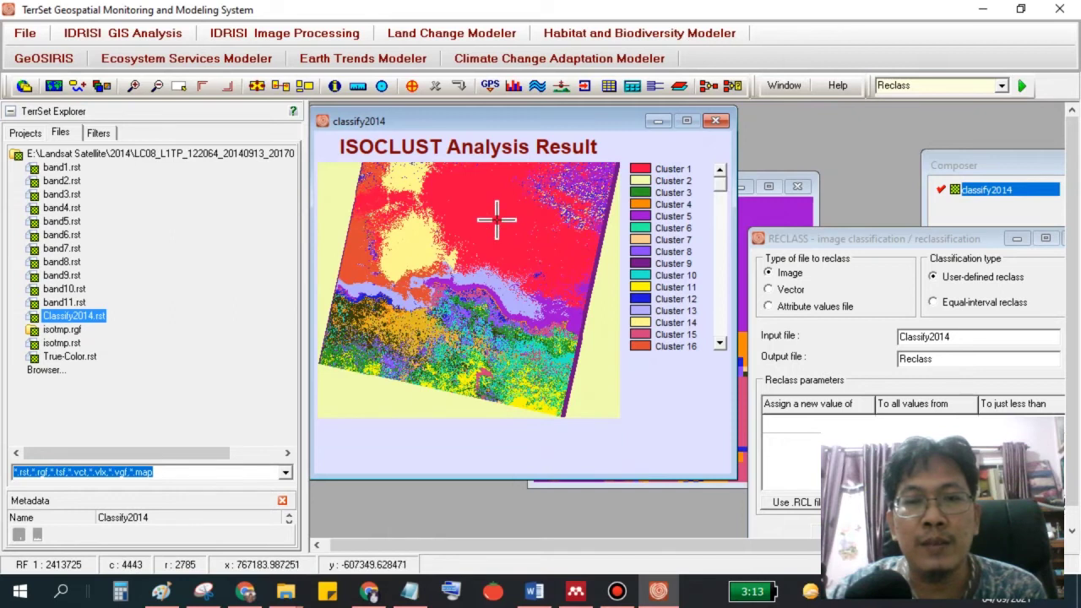
# Add the class key built 0, veg 1, water 2 below the ranges in klasifikasi.rcl and write the first line as 2 1 2.
pyautogui.hotkey('alt', 'Tab')
pyautogui.scroll(-2, 752, 405)
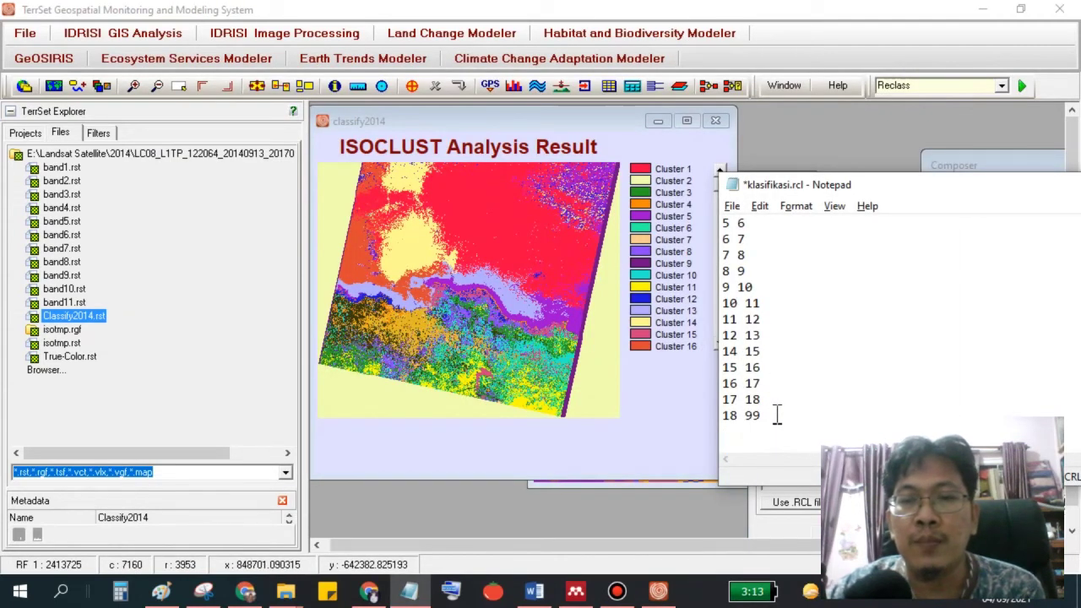
pyautogui.click(777, 414)
pyautogui.press('Return')
pyautogui.press('Return')
pyautogui.write('wat')
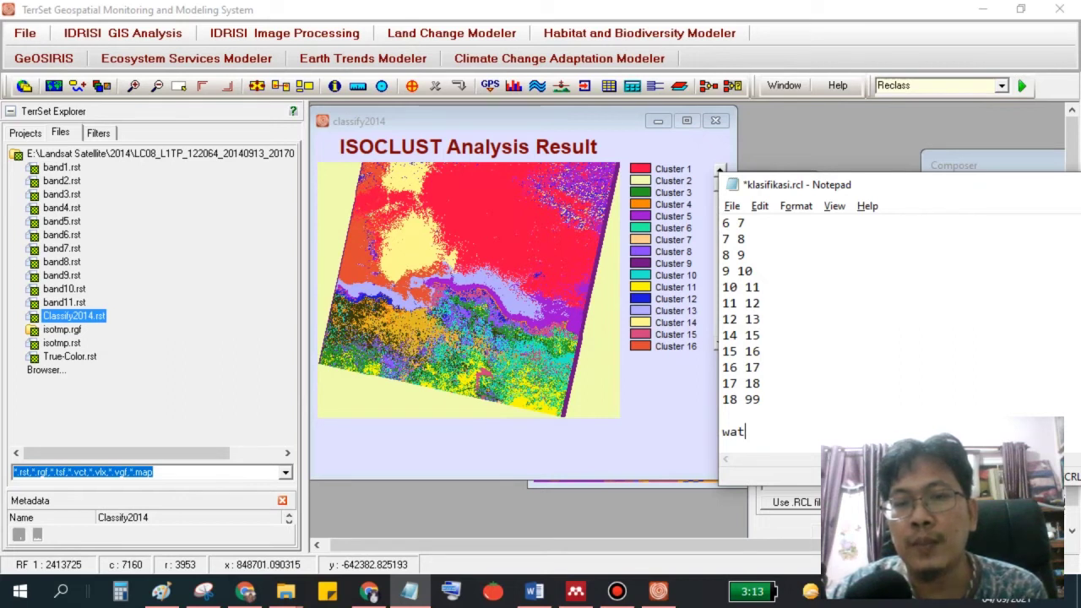
pyautogui.scroll(2, 809, 309)
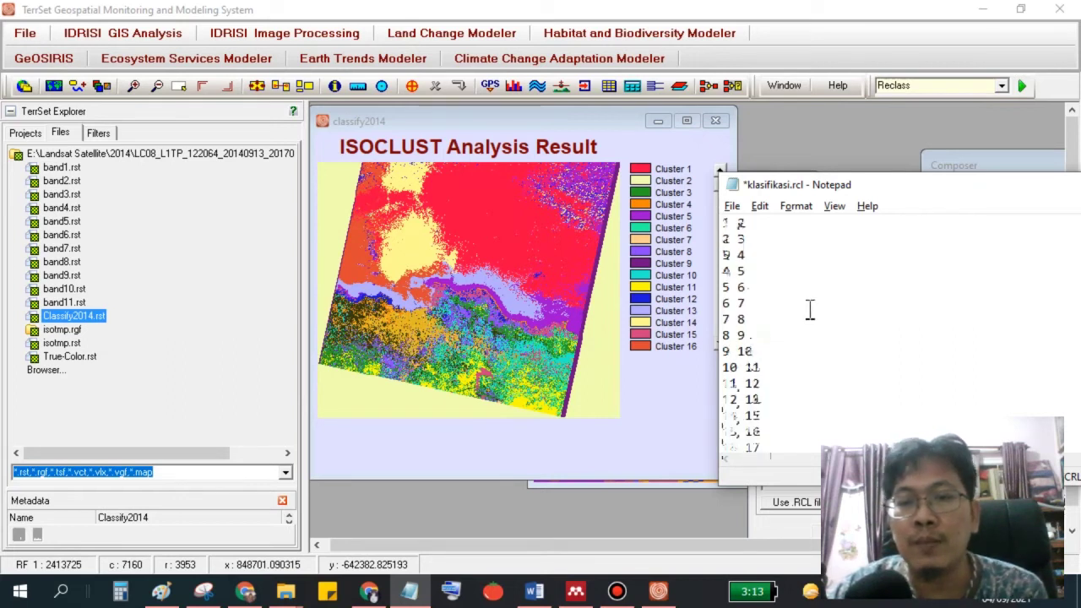
pyautogui.click(764, 228)
pyautogui.click(726, 224)
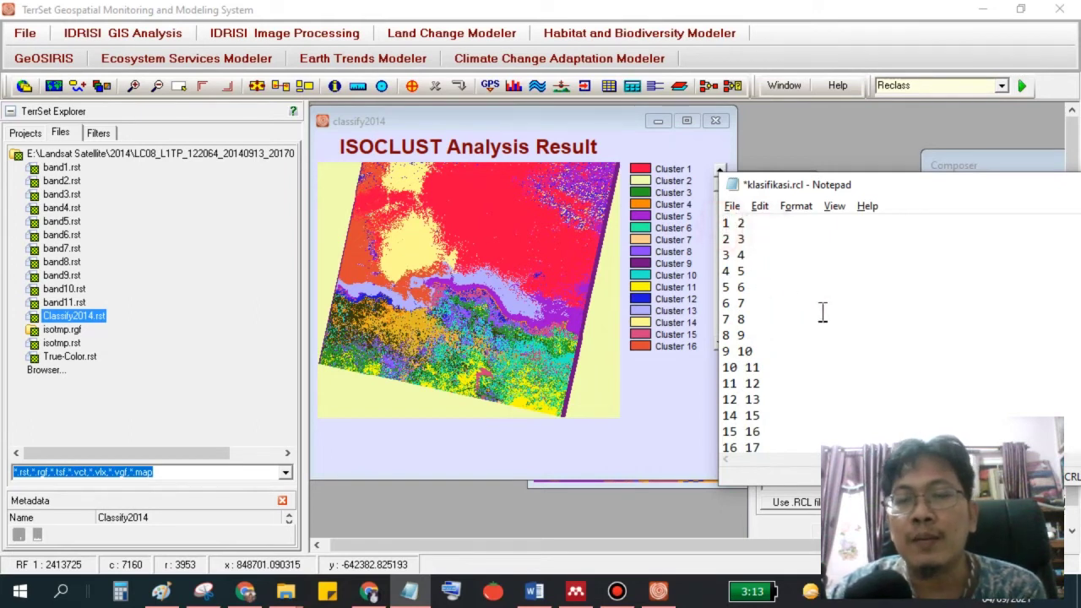
pyautogui.scroll(-3, 834, 312)
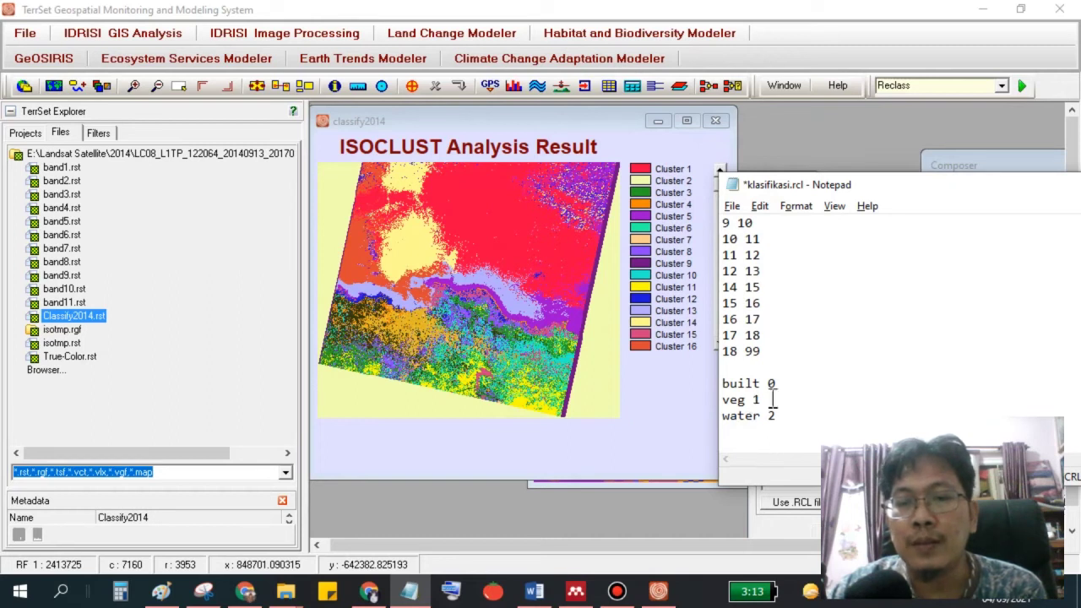
pyautogui.scroll(3, 772, 399)
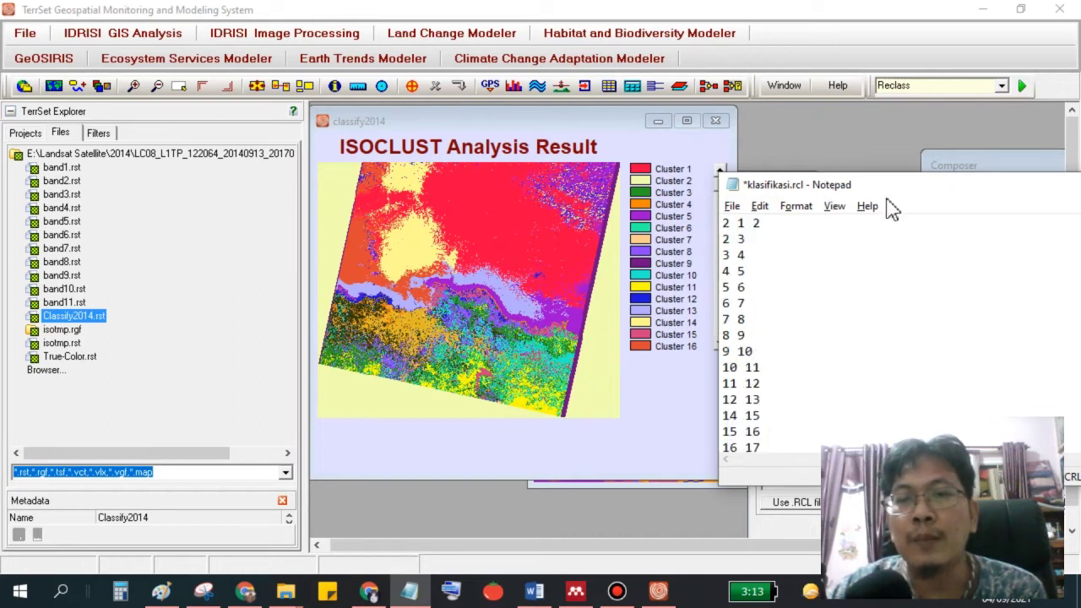
# Arrange klasifikasi.rcl and the RECLASS dialog so both are visible, and compare the line 2 1 2 with the reclass parameter columns.
pyautogui.moveTo(897, 189); pyautogui.dragTo(750, 329)
pyautogui.moveTo(906, 240); pyautogui.dragTo(889, 111)
pyautogui.click(792, 295)
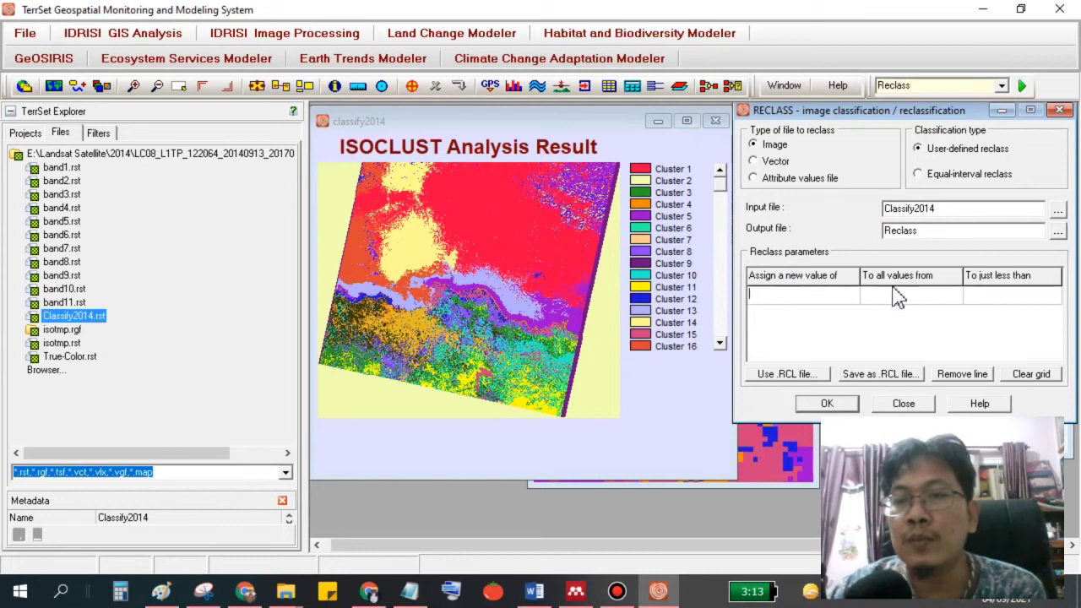
pyautogui.hotkey('alt', 'Tab')
pyautogui.click(581, 365)
pyautogui.write('2 1 2')
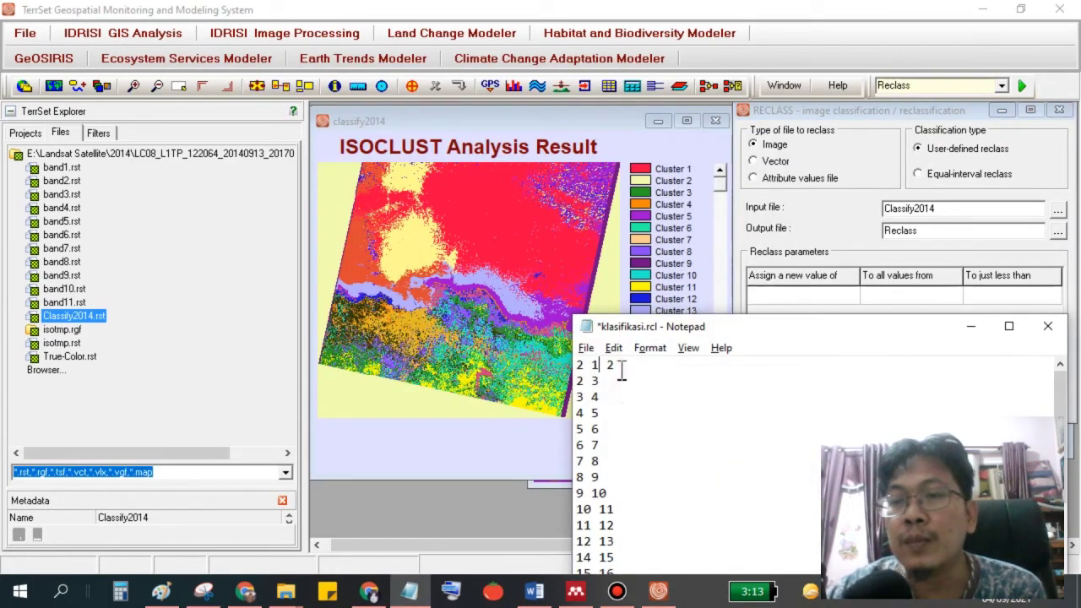
# Make room for a class code before the 2 3 range in klasifikasi.rcl and highlight cluster 2 on the classification map.
pyautogui.click(645, 172)
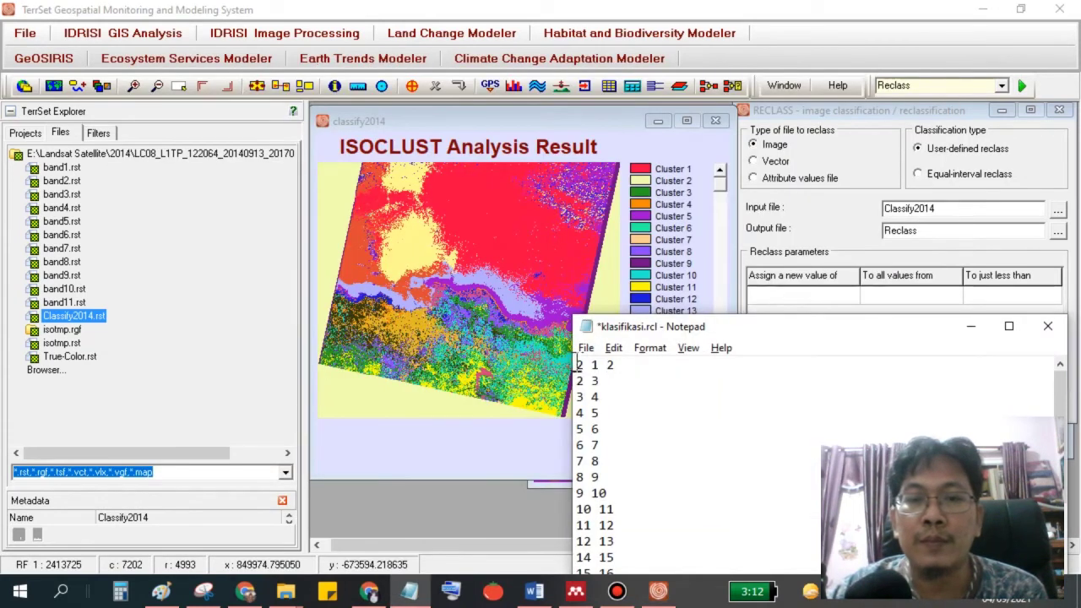
pyautogui.doubleClick(581, 365)
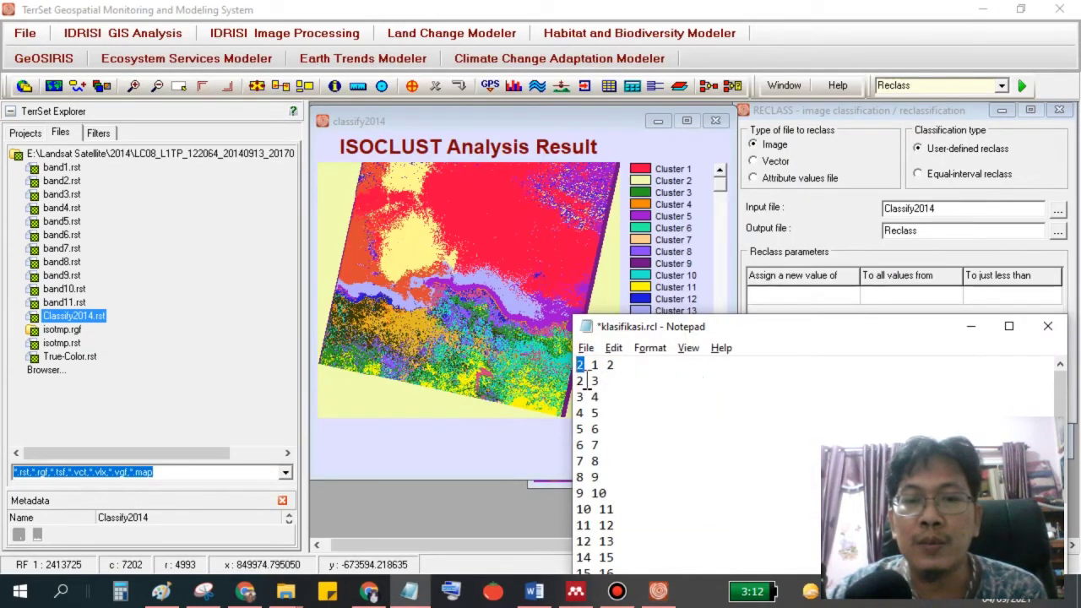
pyautogui.write('2')
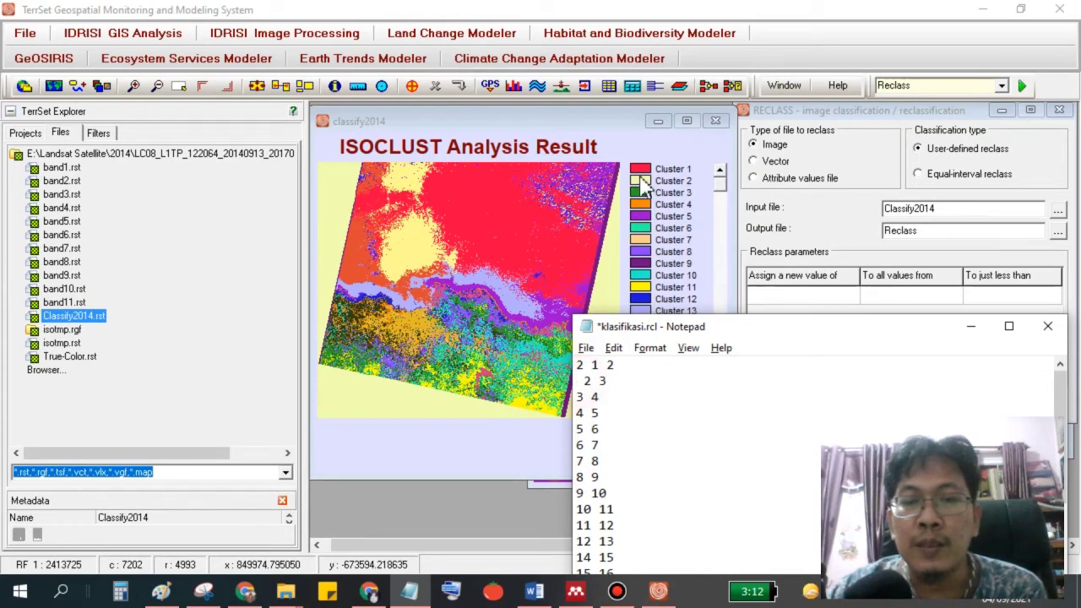
pyautogui.click(640, 187)
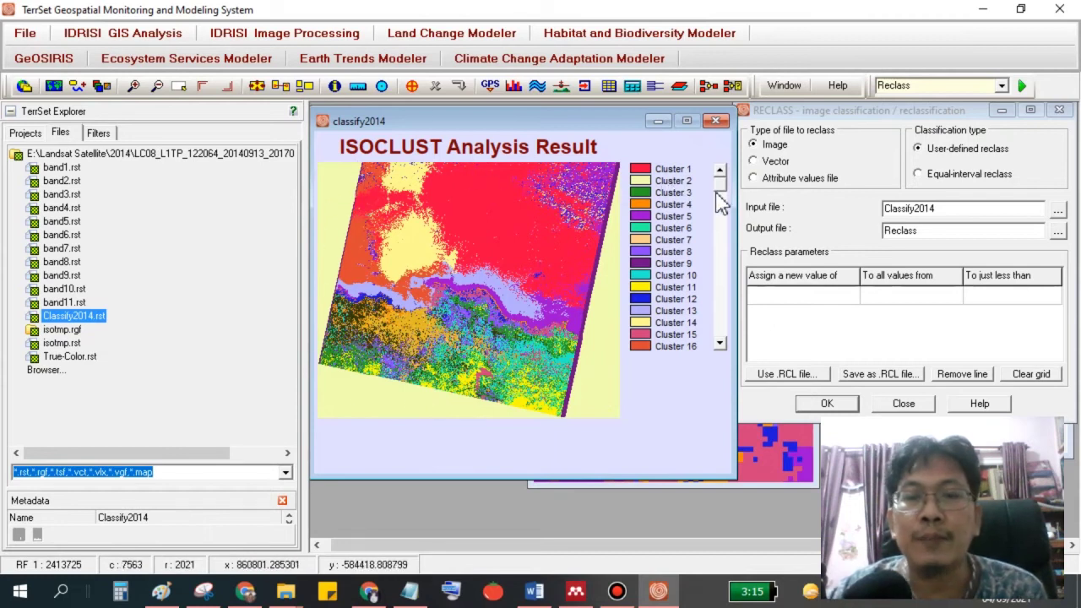
pyautogui.hotkey('alt', 'Tab')
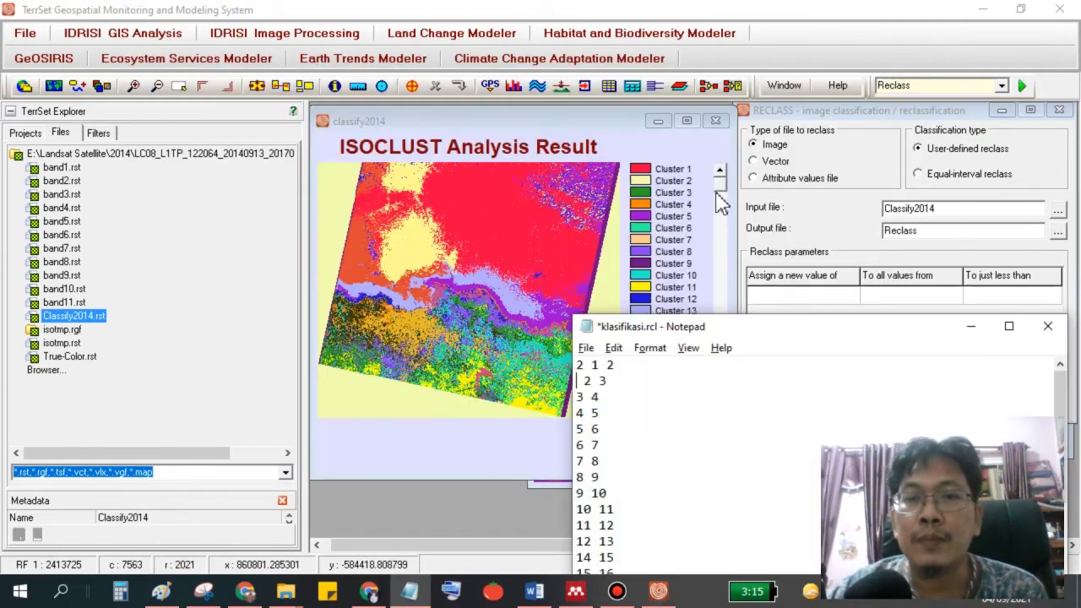
pyautogui.click(640, 188)
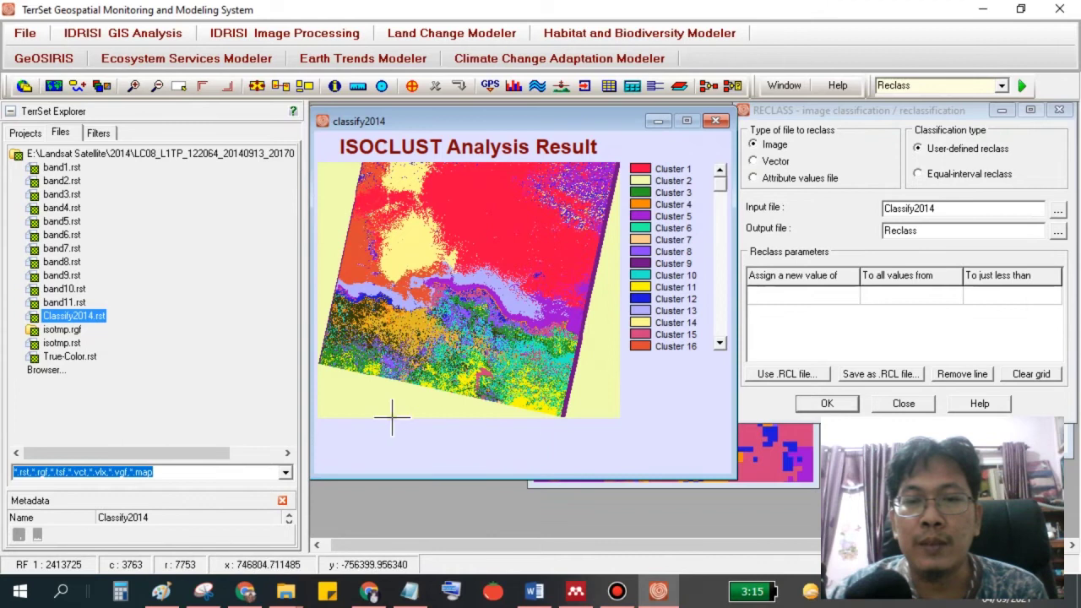
# Add a "bacground" class below water 2 in the class key and assign code 3 to the 2 3 range.
pyautogui.hotkey('alt', 'Tab')
pyautogui.scroll(-3, 761, 389)
pyautogui.click(663, 556)
pyautogui.press('Return')
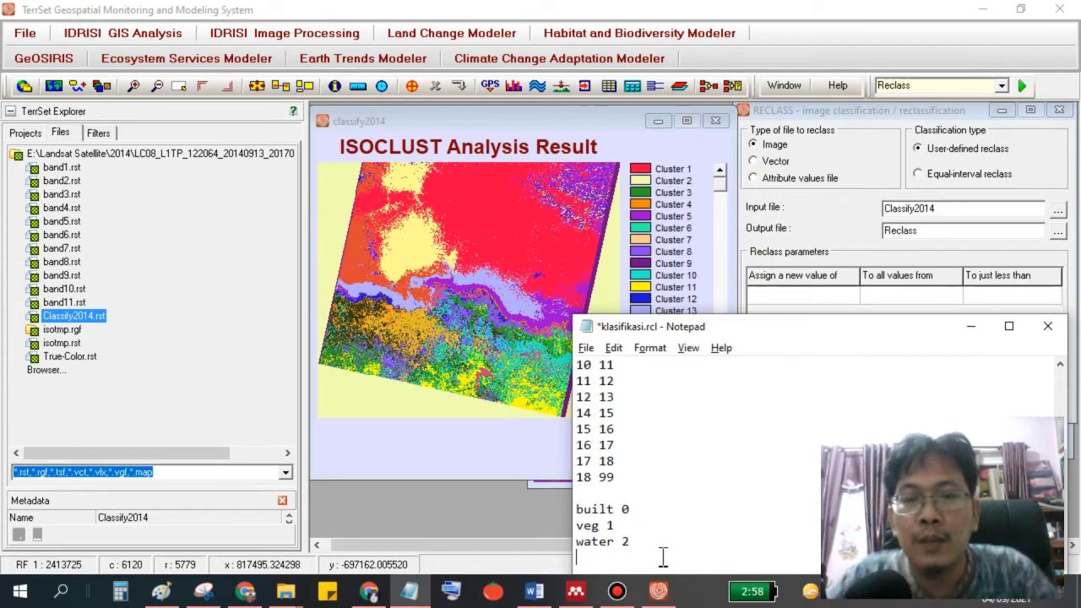
pyautogui.write('bacground')
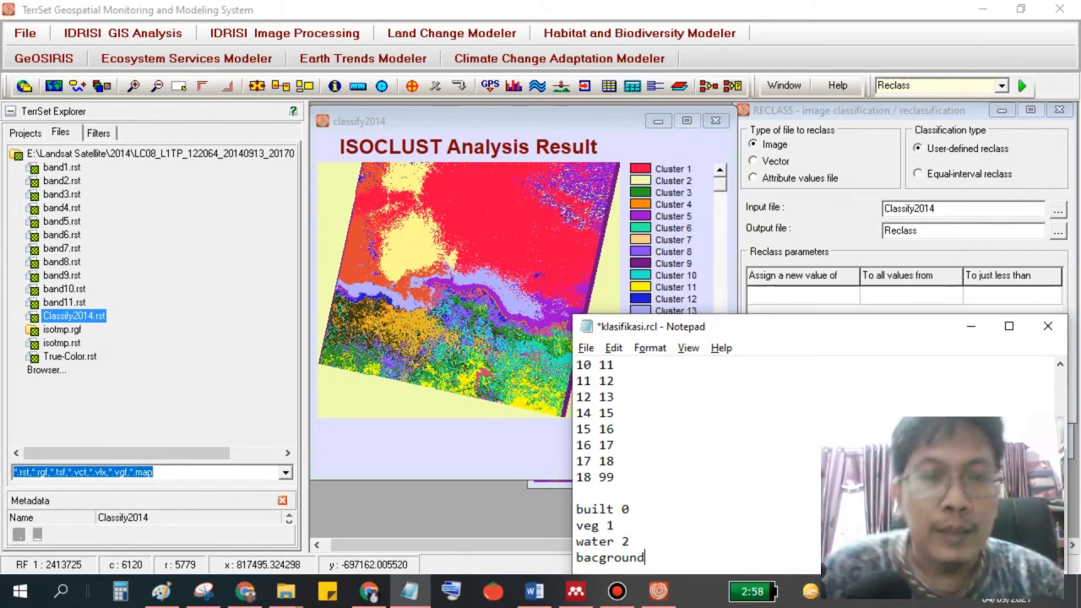
# Highlight cluster 3 on the classification map and inspect where it occurs on the land area.
pyautogui.click(647, 196)
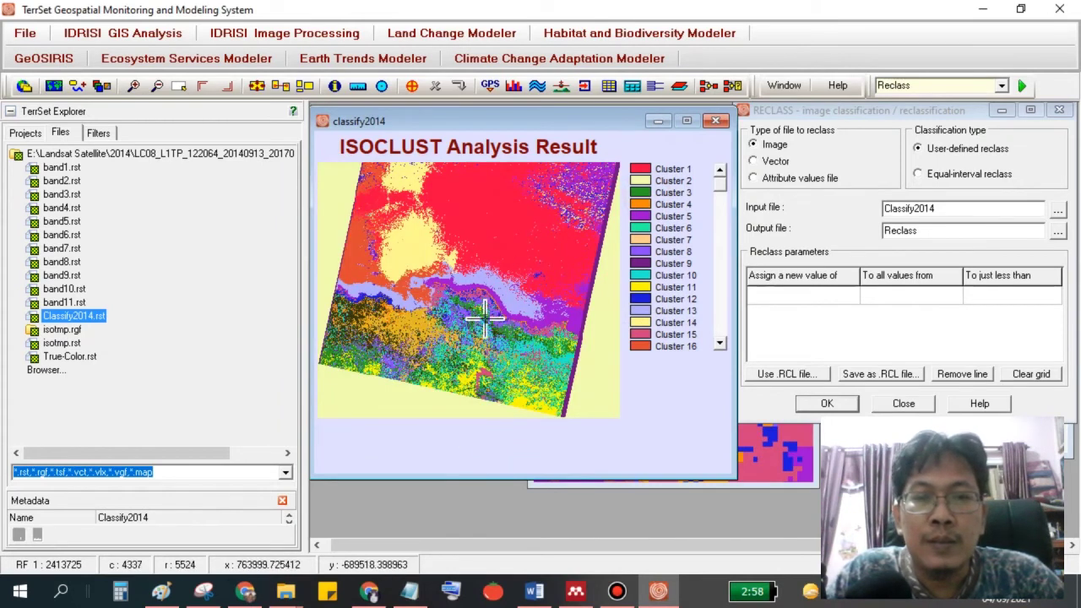
pyautogui.click(641, 201)
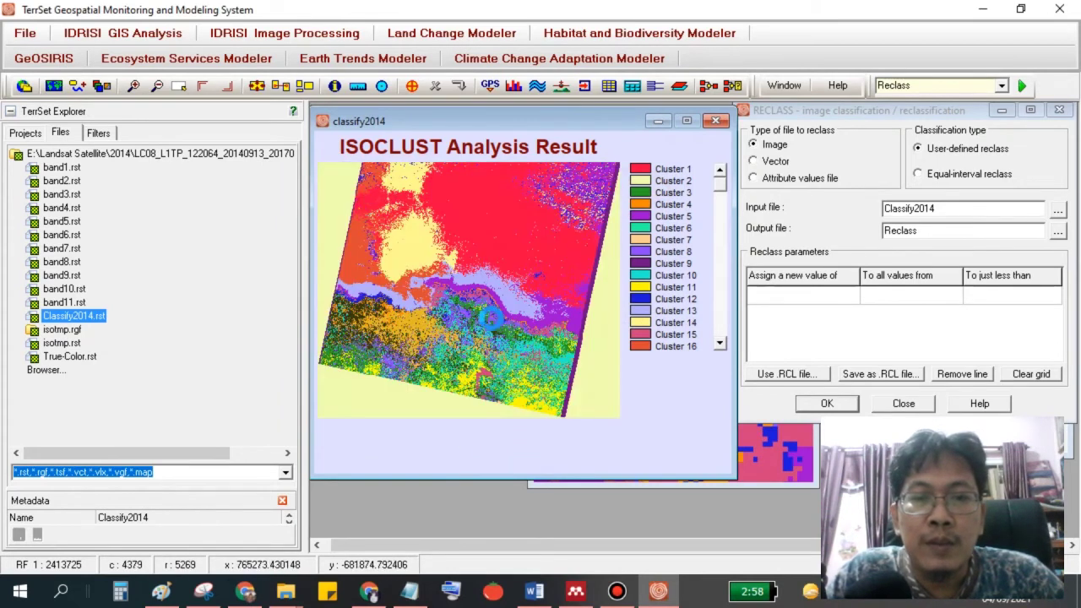
pyautogui.scroll(2, 491, 318)
pyautogui.scroll(-1, 469, 338)
pyautogui.moveTo(466, 412); pyautogui.dragTo(514, 361)
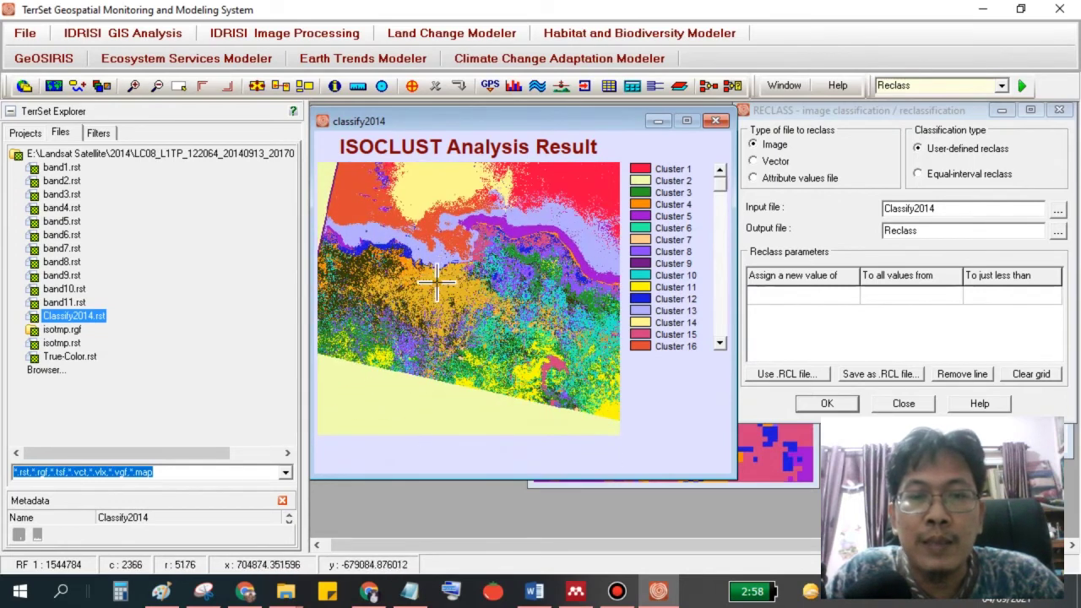
# Write the cluster 3 line as 1 3 4 in klasifikasi.rcl and make room for a code before the 4 5 range.
pyautogui.hotkey('alt', 'Tab')
pyautogui.scroll(-4, 651, 427)
pyautogui.scroll(3, 686, 497)
pyautogui.scroll(1, 686, 497)
pyautogui.click(574, 399)
pyautogui.write('1 3 4')
pyautogui.click(578, 413)
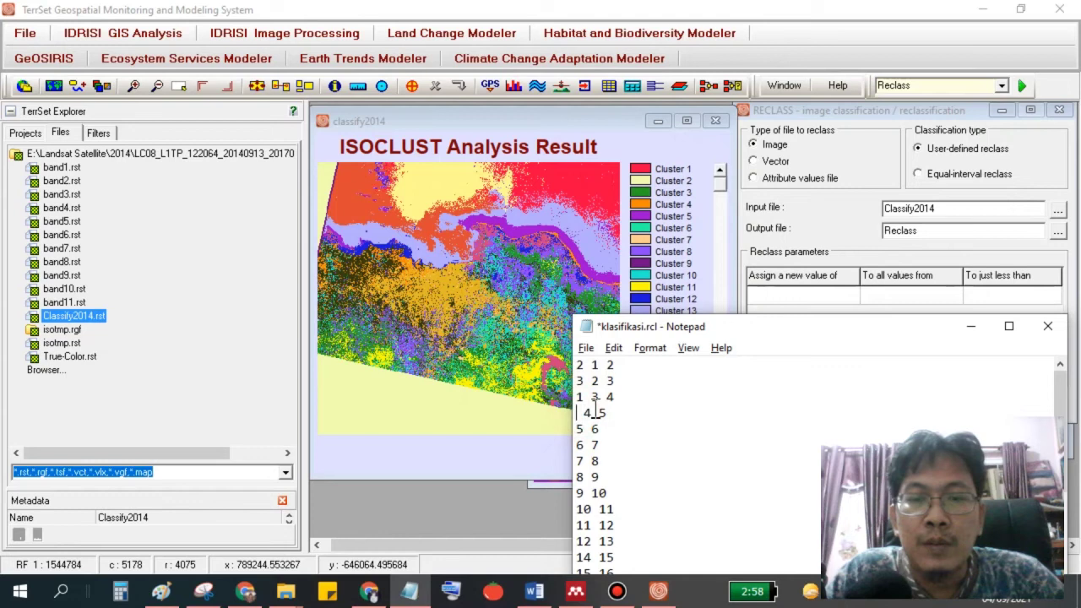
# Highlight cluster 4 on the classification map and identify the cluster of the narrow strip along the coastline.
pyautogui.click(641, 201)
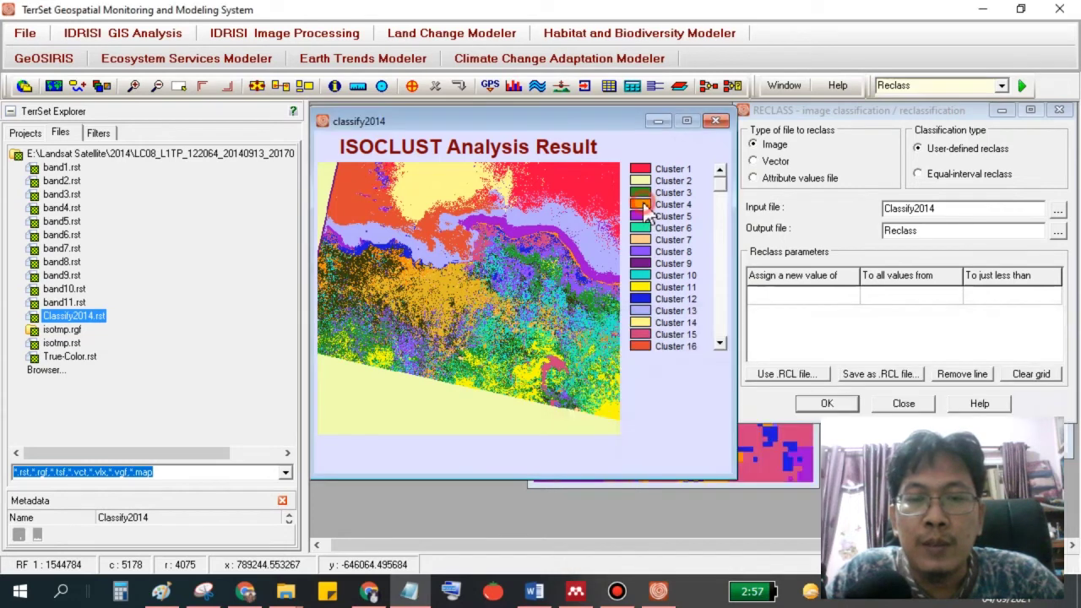
pyautogui.click(642, 203)
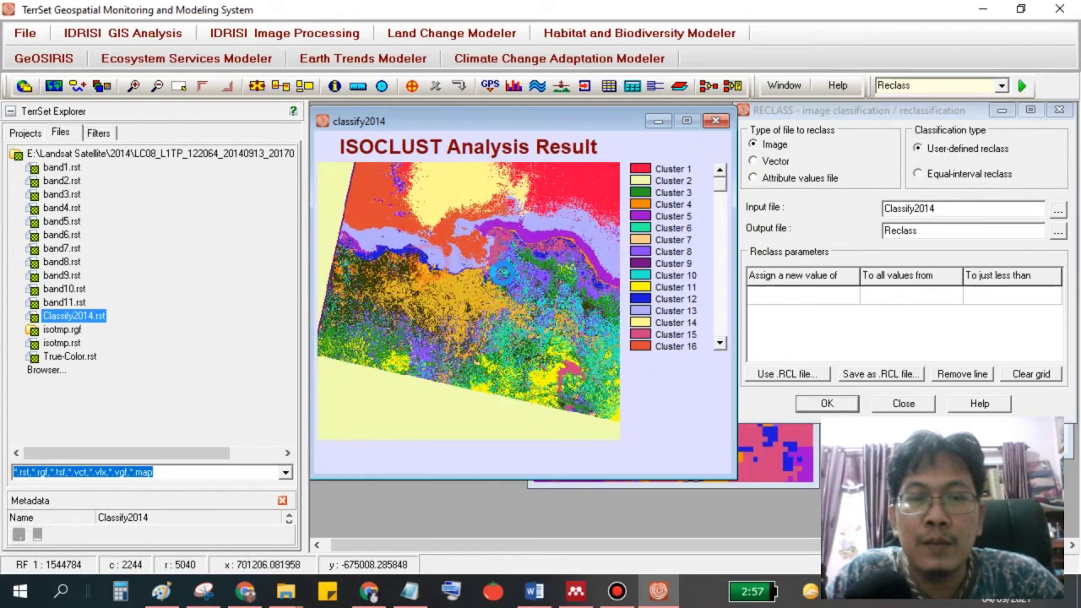
pyautogui.click(455, 290)
pyautogui.scroll(4, 454, 290)
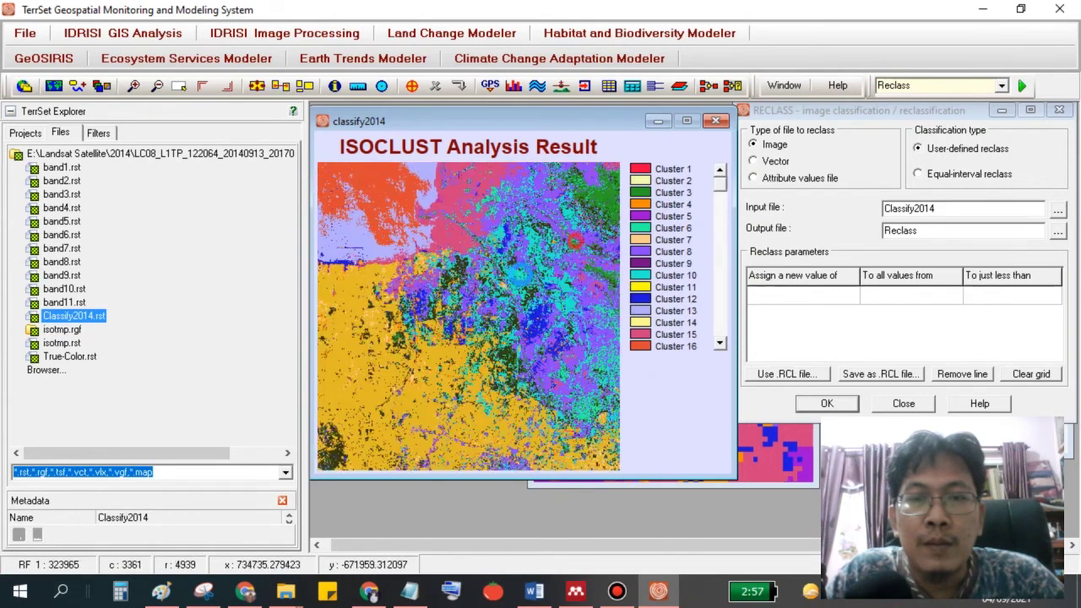
pyautogui.scroll(2, 570, 281)
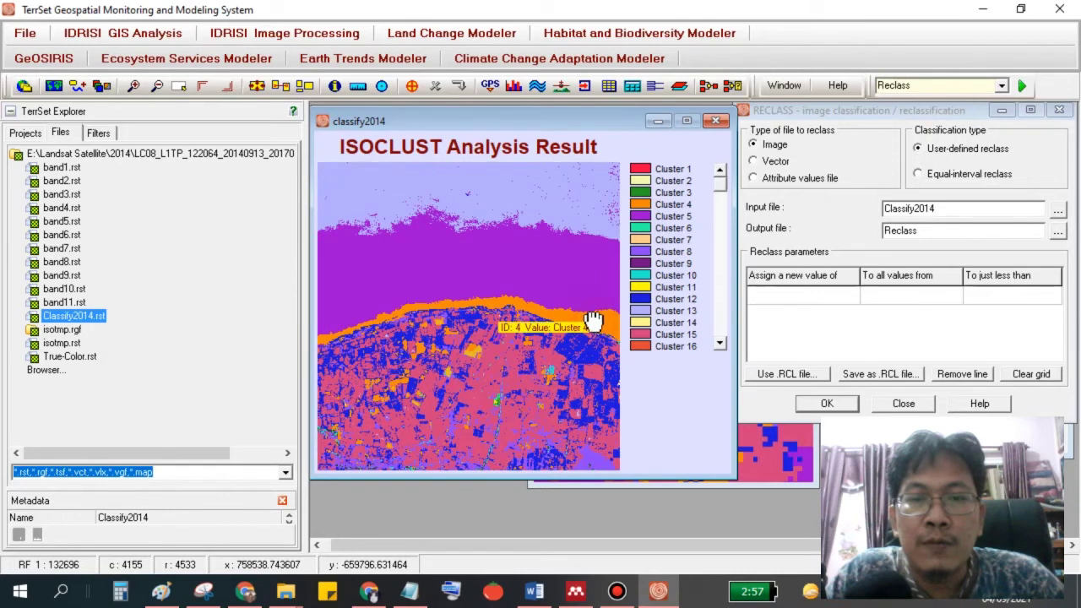
pyautogui.click(642, 204)
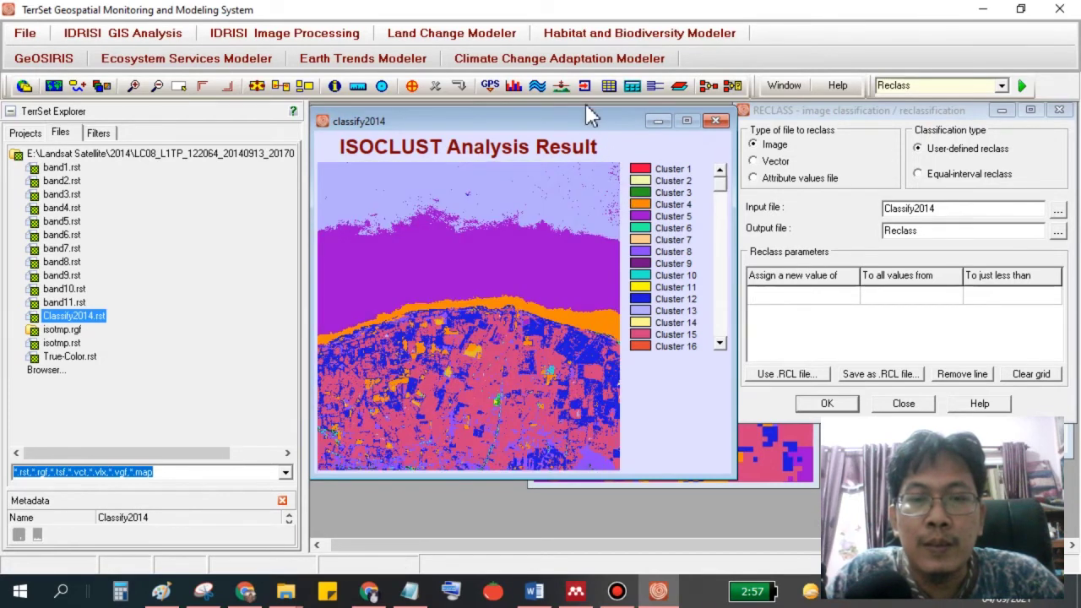
# Compare the zoomed-in Classify2014 clusters with the true-color layer along the coast by hiding and restoring the classification layer.
pyautogui.moveTo(586, 121); pyautogui.dragTo(764, 346)
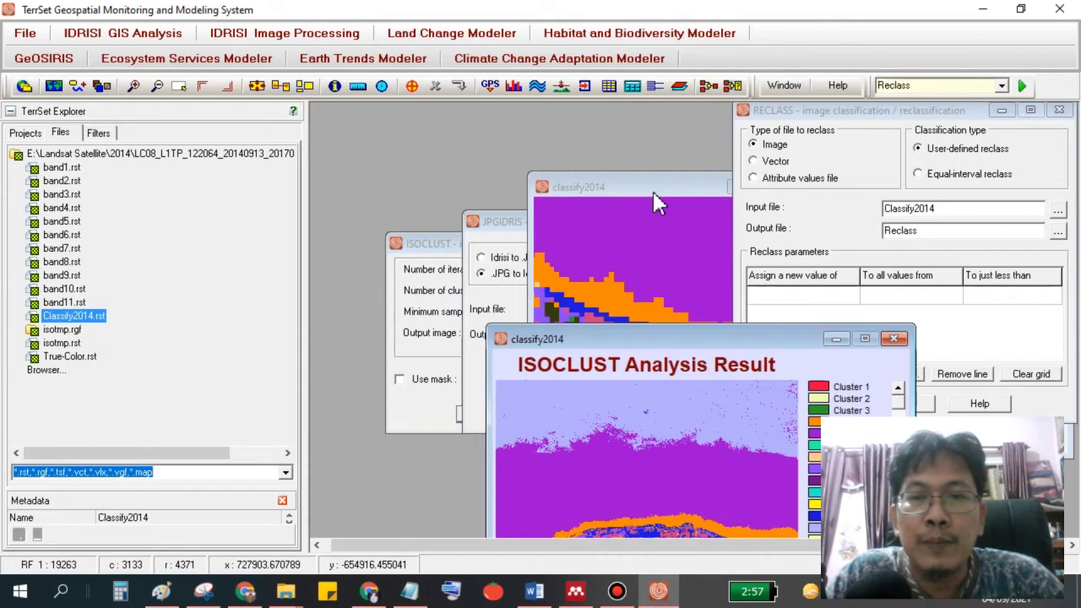
pyautogui.click(656, 203)
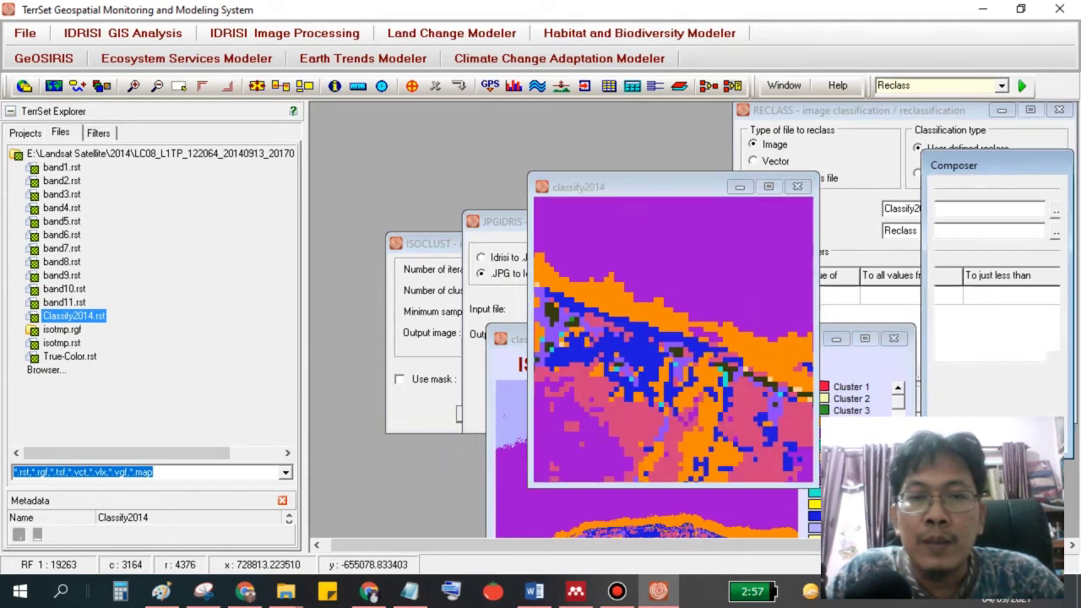
pyautogui.click(940, 204)
pyautogui.click(941, 204)
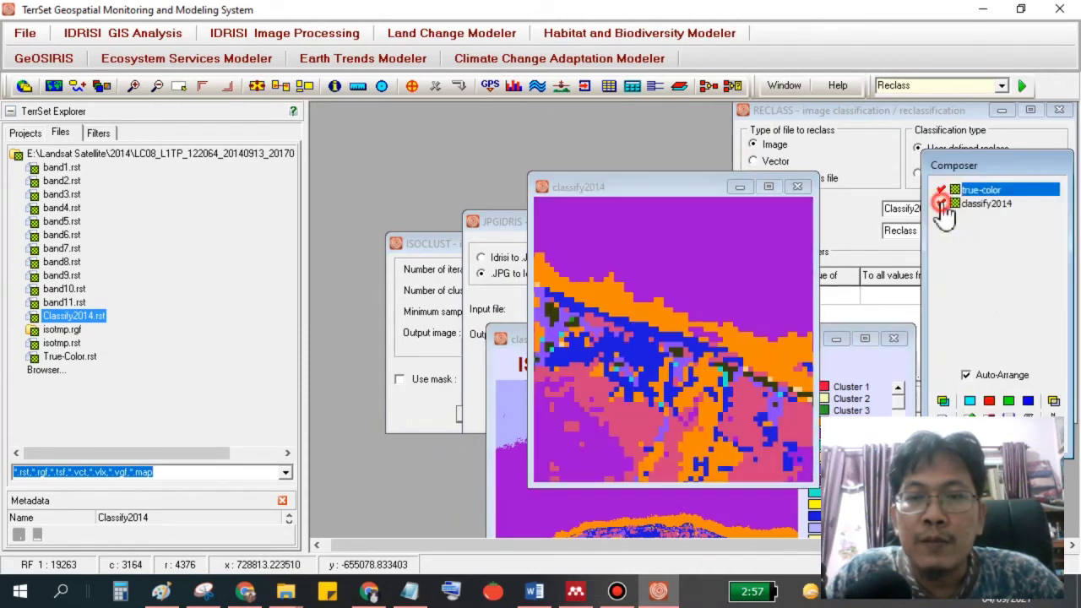
pyautogui.scroll(-2, 661, 361)
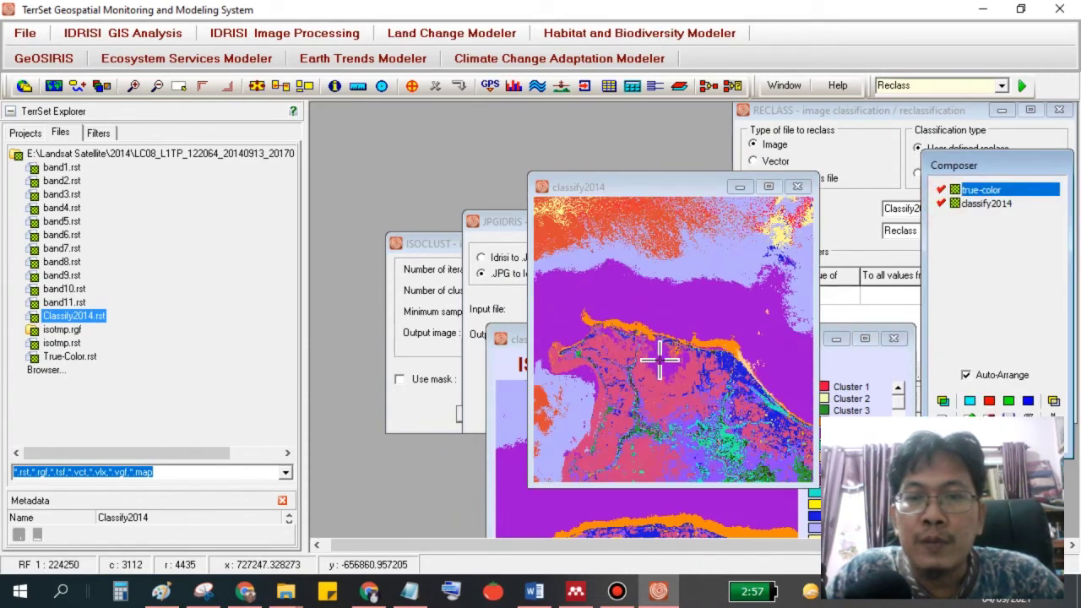
pyautogui.click(941, 203)
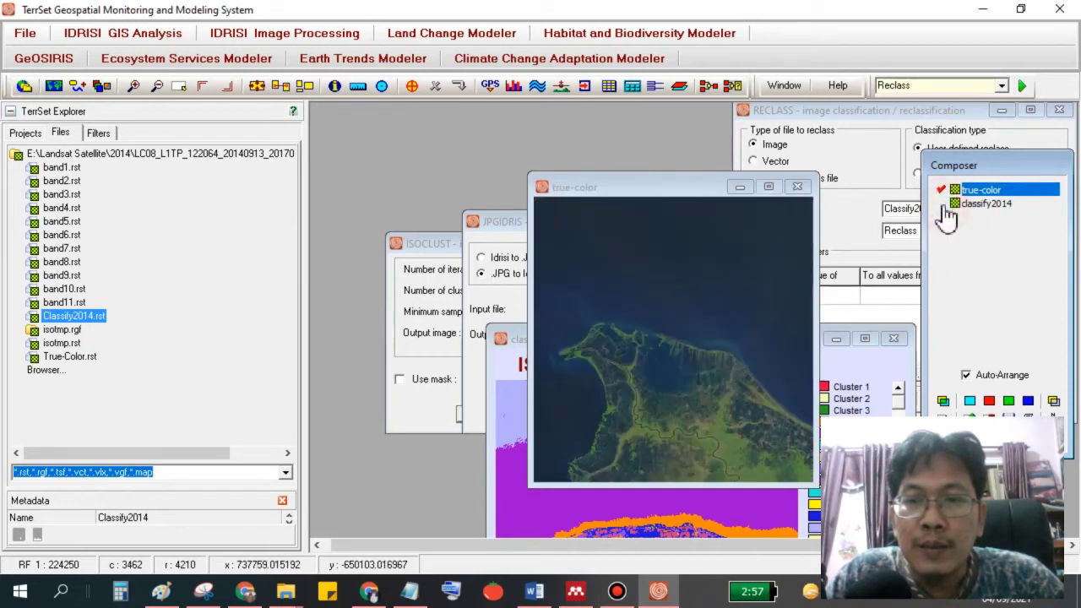
pyautogui.click(729, 321)
pyautogui.scroll(5, 656, 442)
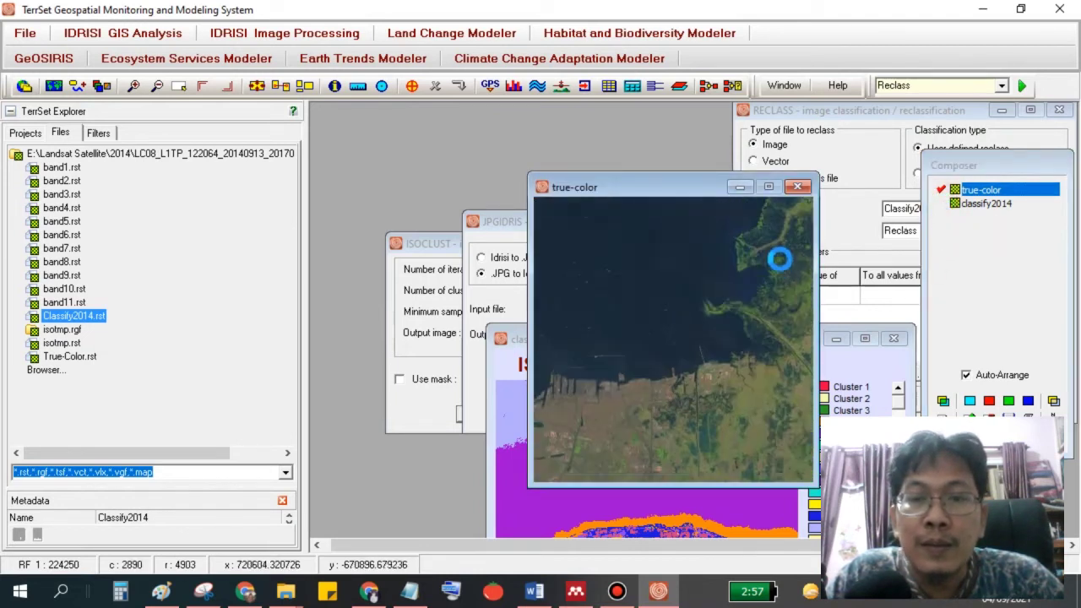
pyautogui.click(941, 204)
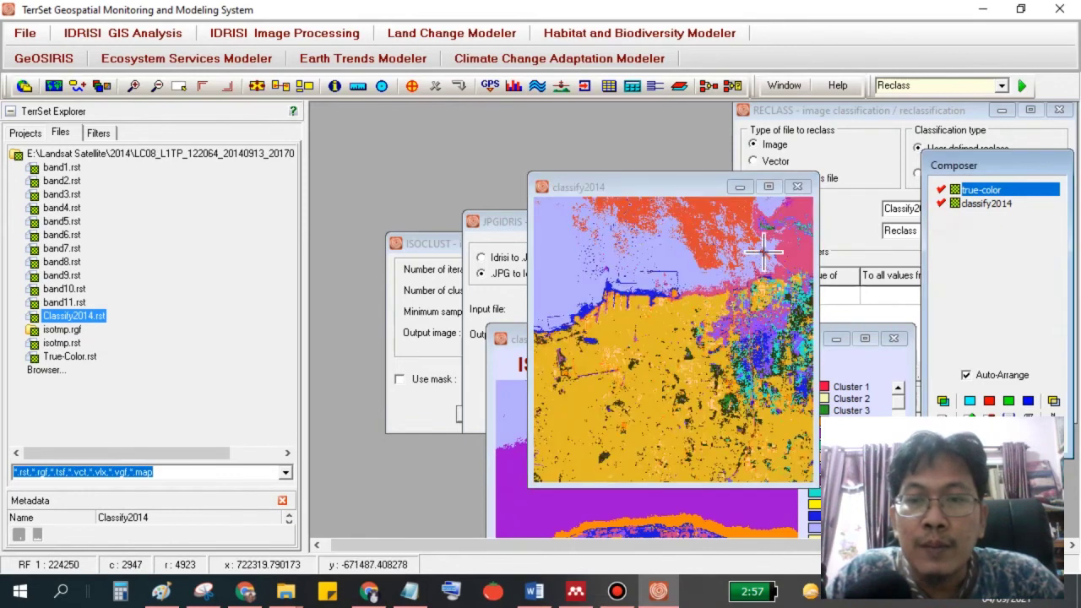
pyautogui.scroll(1, 699, 286)
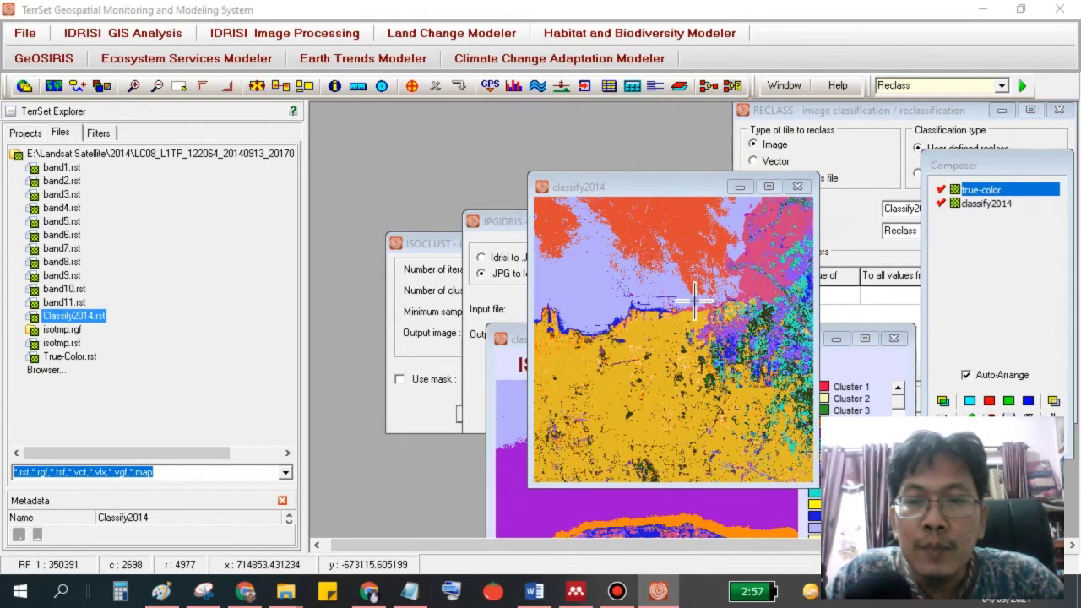
# Assign the water code 2 to the 4 5 range in klasifikasi.rcl and make room for a code before the 5 6 range.
pyautogui.hotkey('alt', 'Tab')
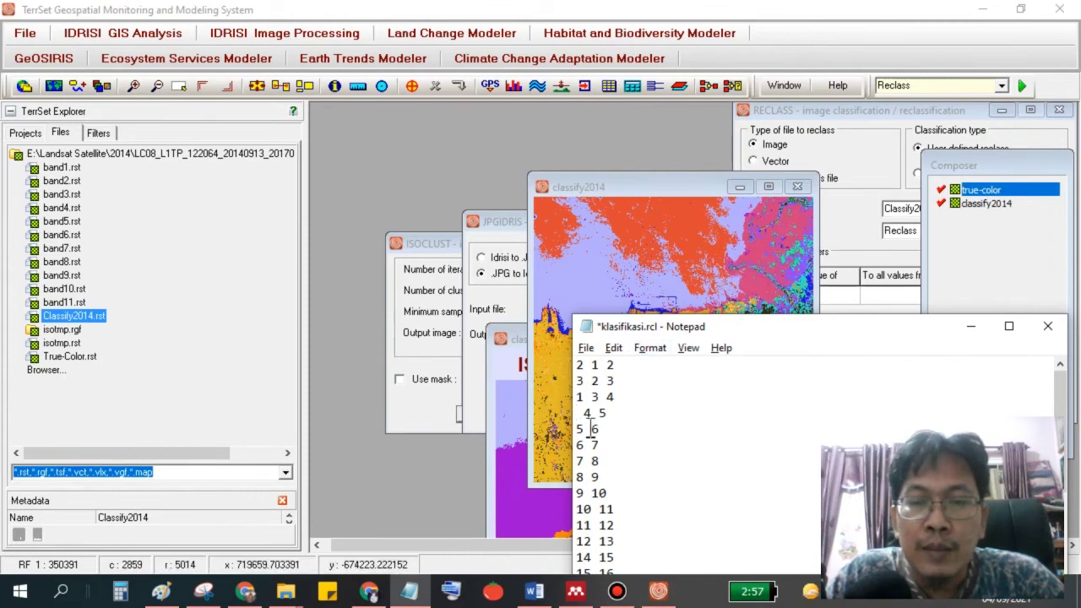
pyautogui.scroll(-3, 663, 507)
pyautogui.doubleClick(625, 525)
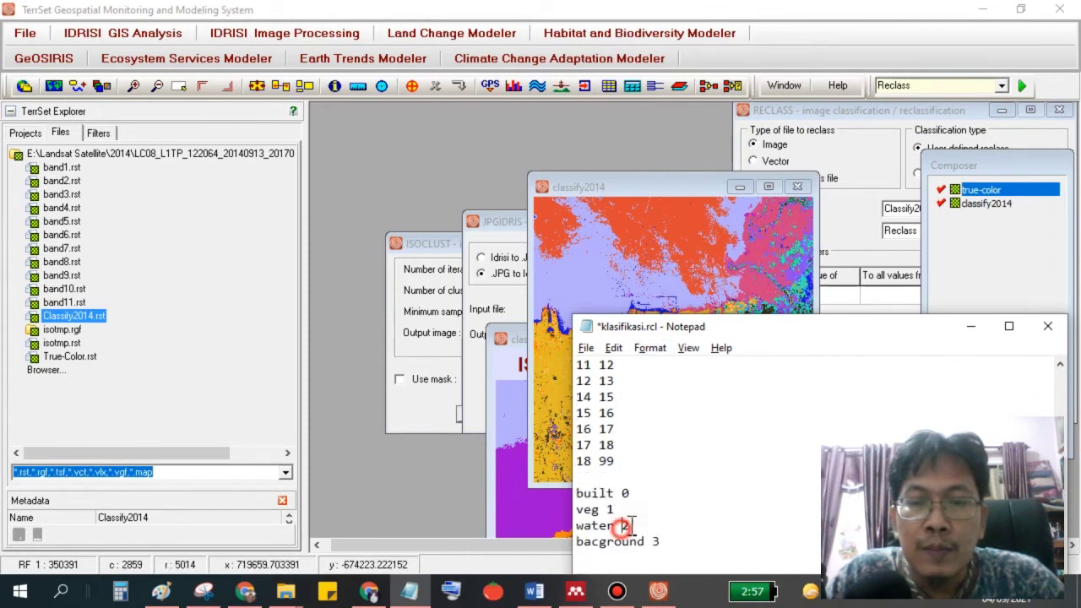
pyautogui.scroll(4, 634, 405)
pyautogui.click(575, 413)
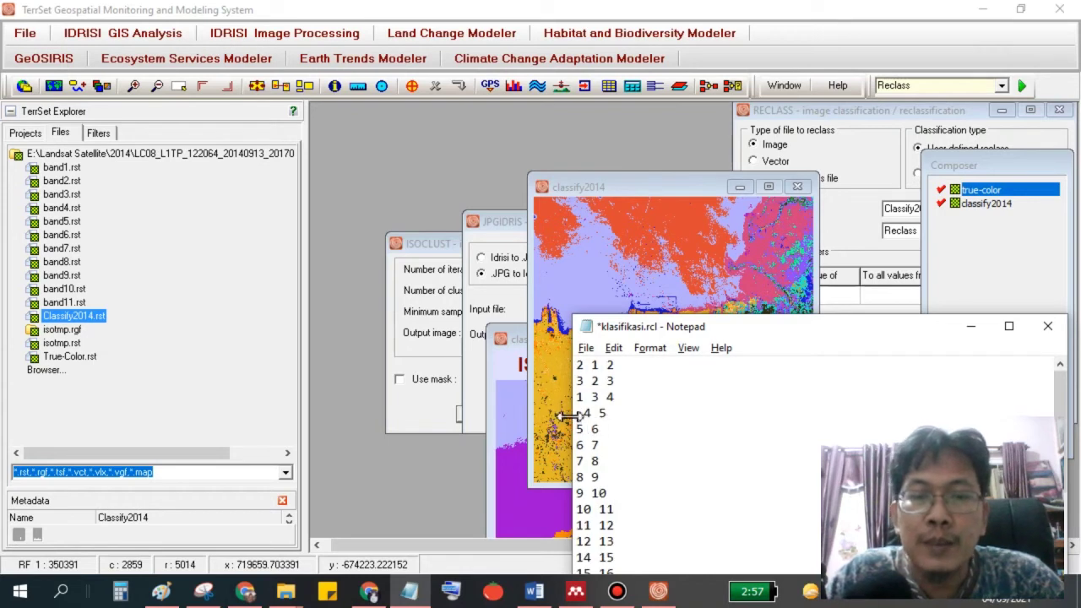
pyautogui.write('2')
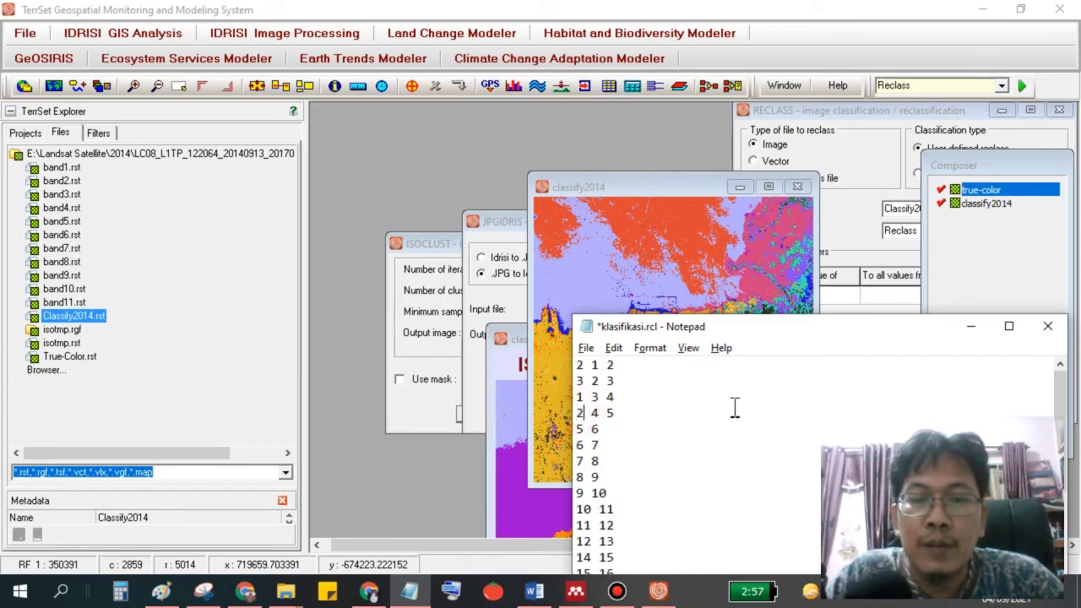
pyautogui.click(575, 429)
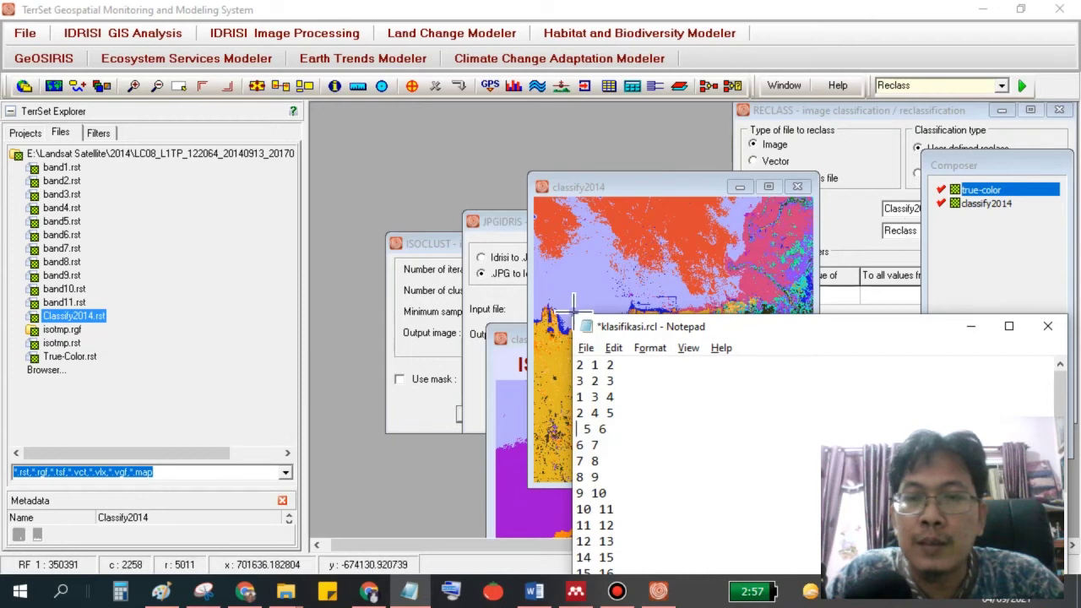
# Bring the ISOCLUST result map back to the front and highlight cluster 5 to inspect where it occurs.
pyautogui.click(506, 376)
pyautogui.moveTo(739, 338); pyautogui.dragTo(601, 170)
pyautogui.click(679, 267)
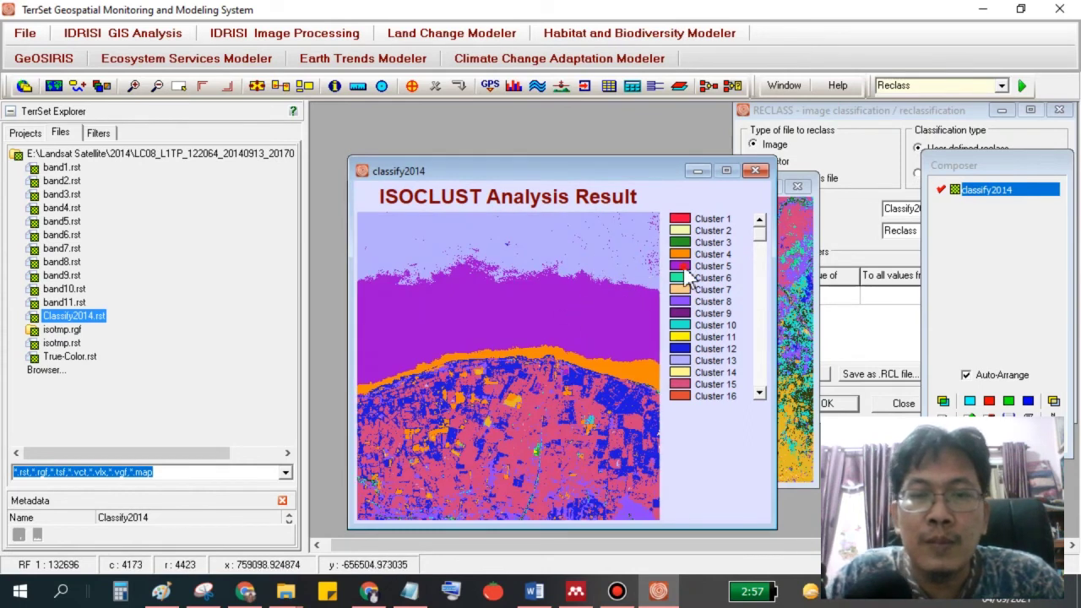
pyautogui.click(685, 269)
# Write the cluster 5 line as 2 5 6 in klasifikasi.rcl and make room for a code before the 6 7 range.
pyautogui.hotkey('alt', 'Tab')
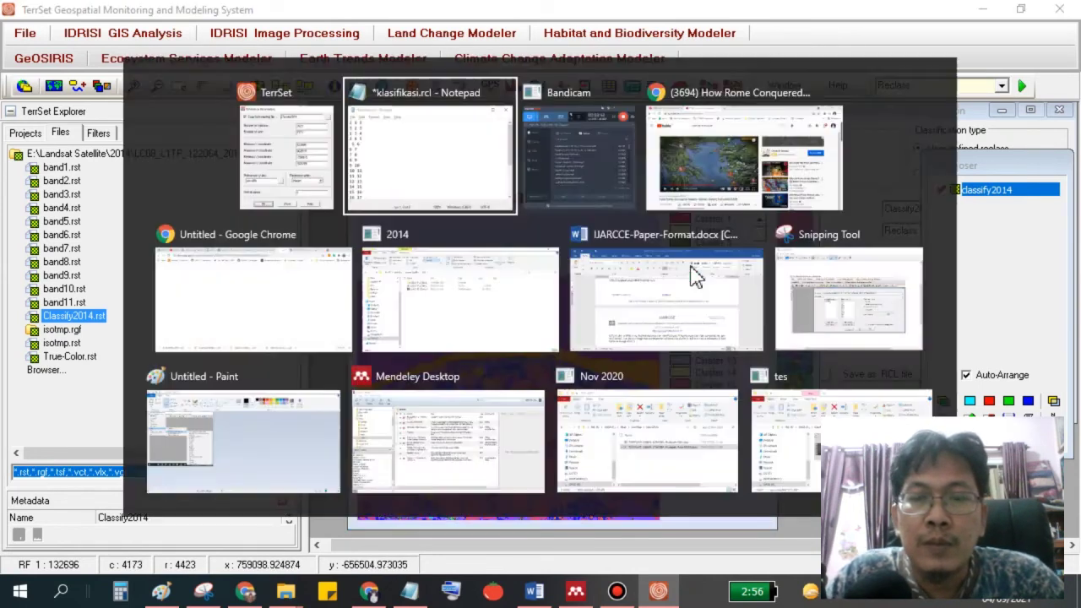
pyautogui.scroll(-3, 680, 473)
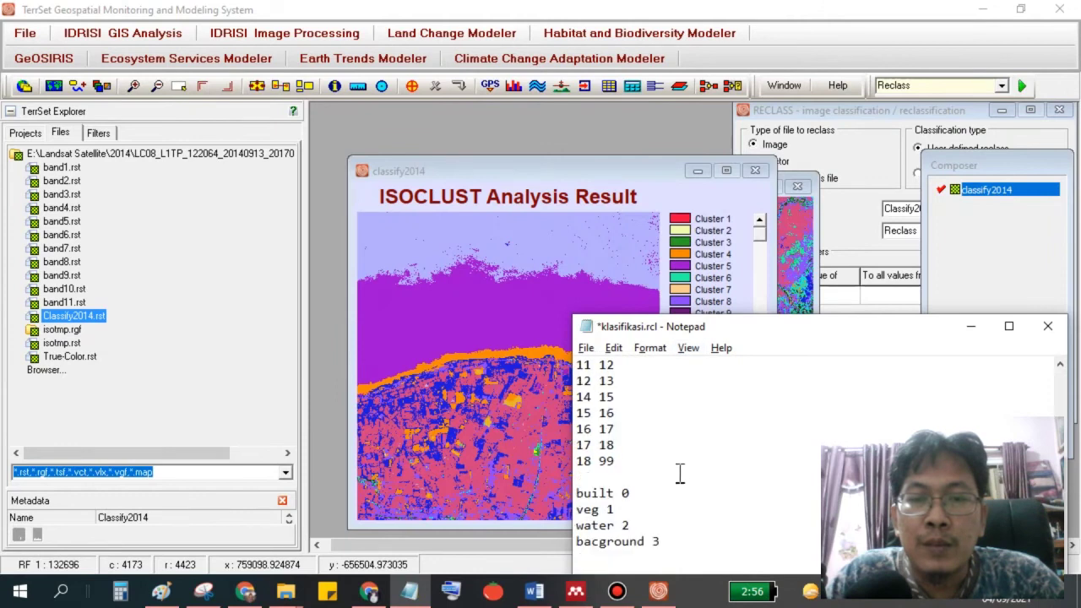
pyautogui.doubleClick(626, 525)
pyautogui.hotkey('alt', 'Tab')
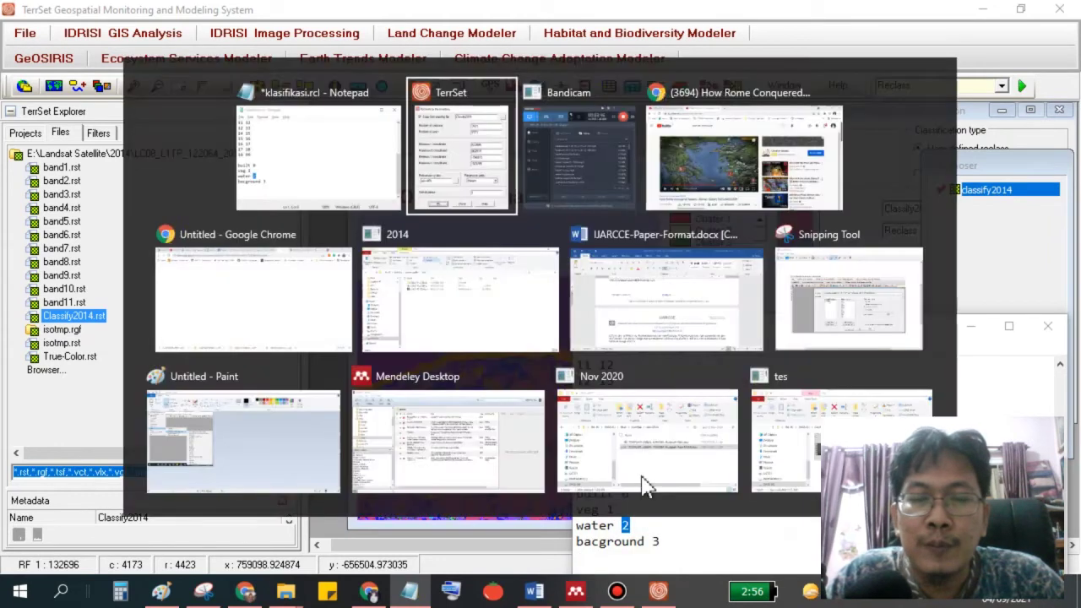
pyautogui.hotkey('alt', 'Tab')
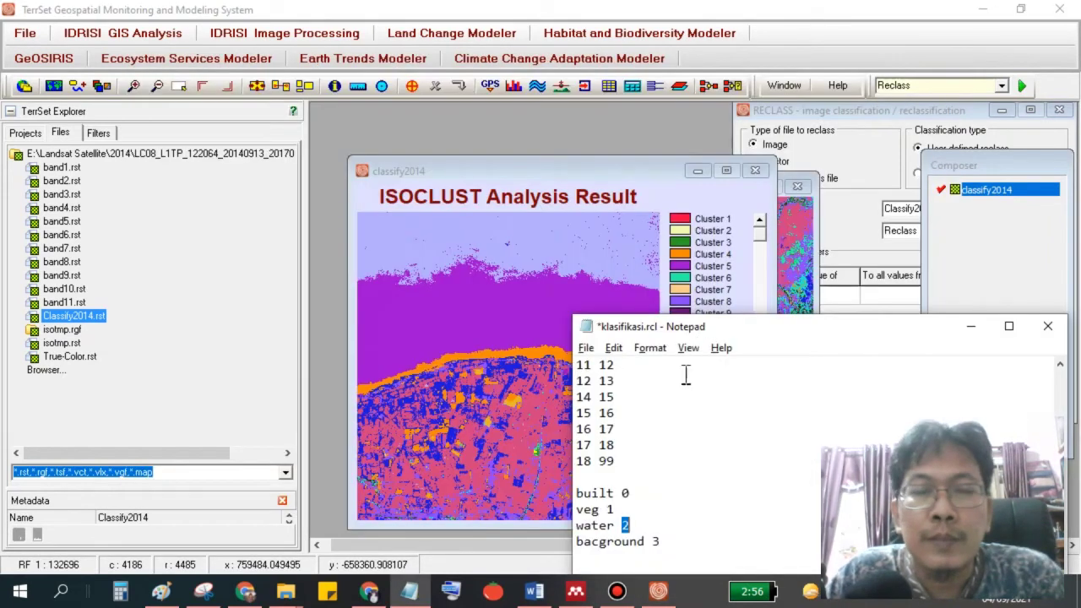
pyautogui.scroll(3, 636, 402)
pyautogui.click(577, 431)
pyautogui.write('2 5 6')
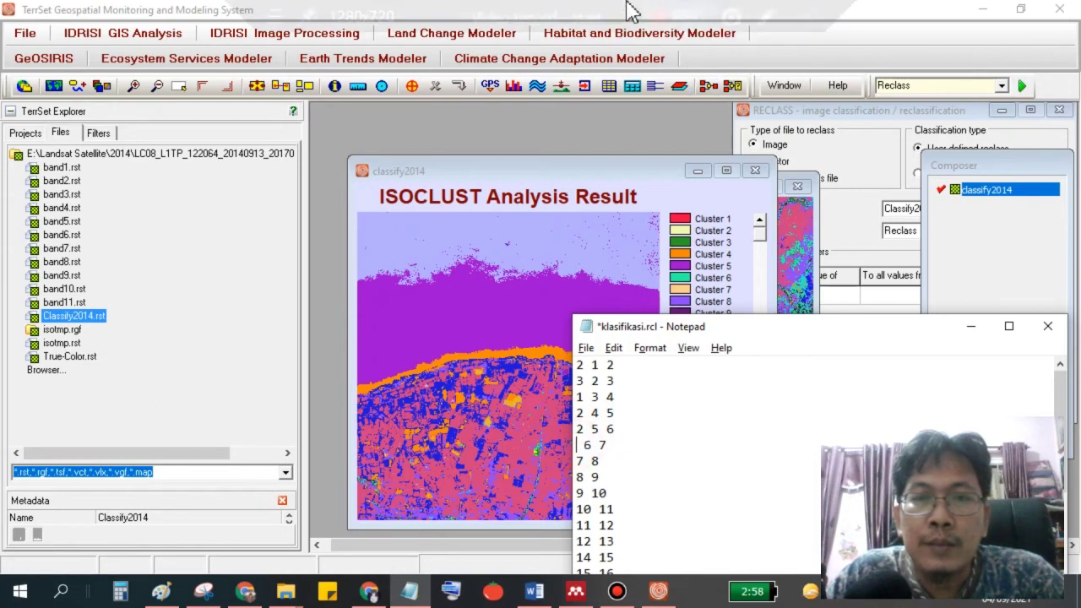
pyautogui.click(655, 17)
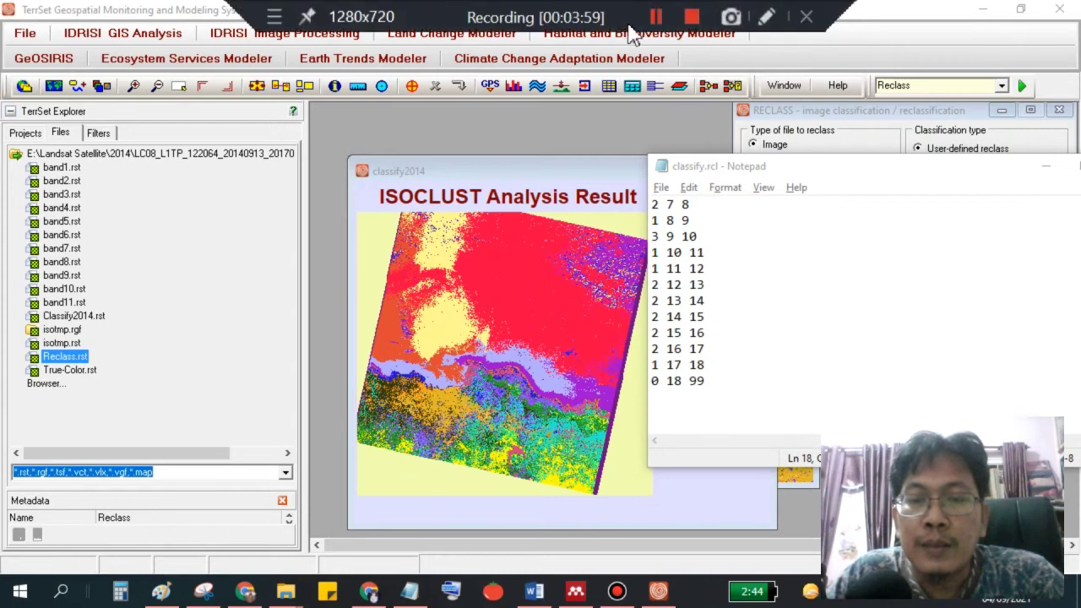
# Review the code lines in classify.rcl, clear the RECLASS parameter grid and load the classify .RCL file into it.
pyautogui.click(803, 166)
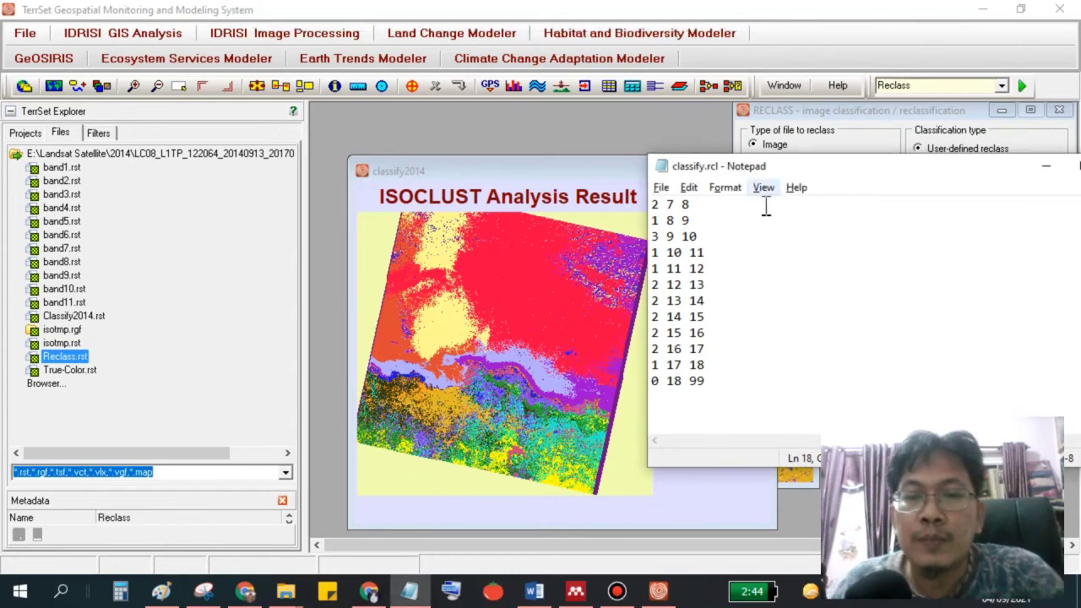
pyautogui.scroll(2, 737, 286)
pyautogui.click(841, 114)
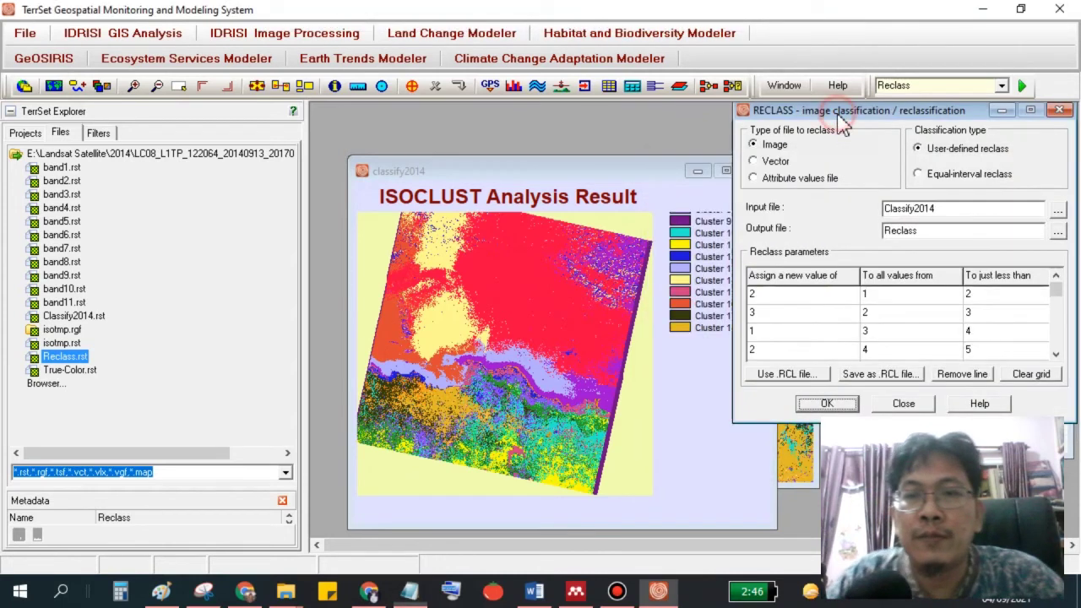
pyautogui.click(1031, 373)
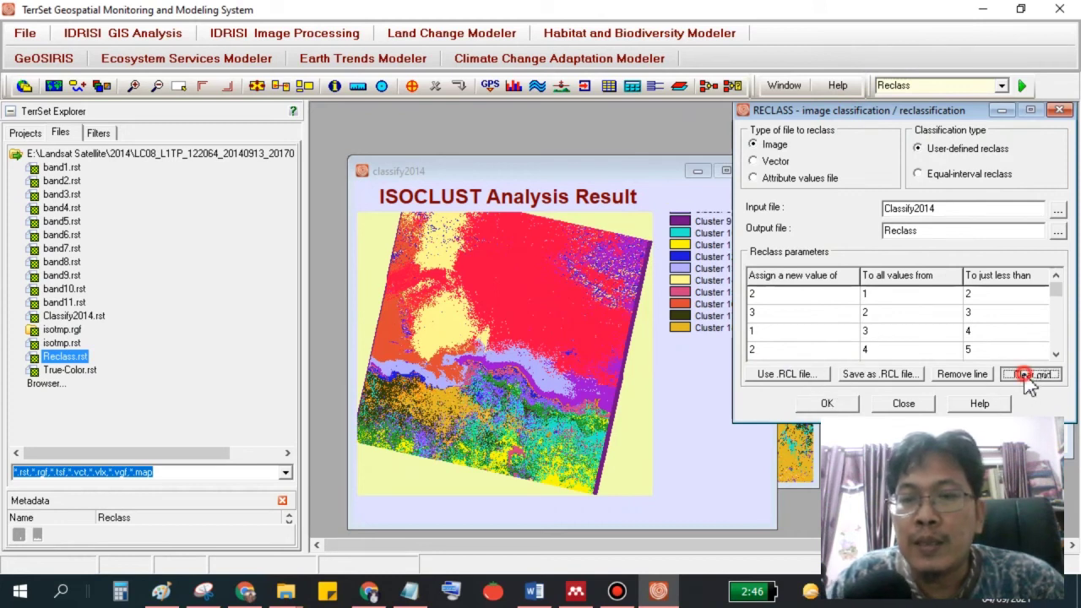
pyautogui.click(797, 374)
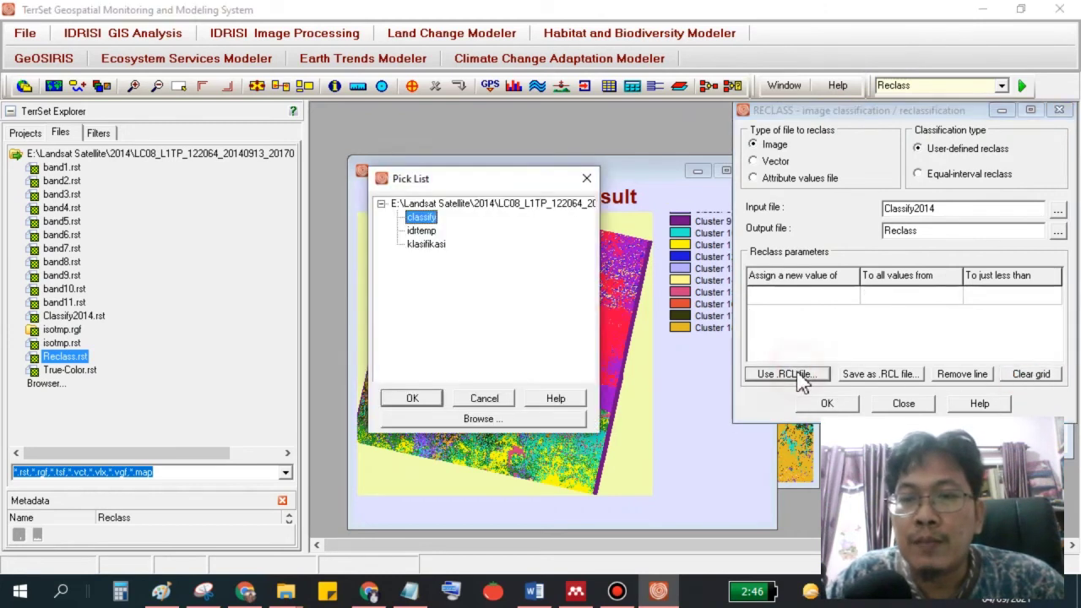
pyautogui.doubleClick(422, 219)
# Run the reclassification of Classify2014 to the output file Reclass, overwriting the existing file.
pyautogui.click(841, 404)
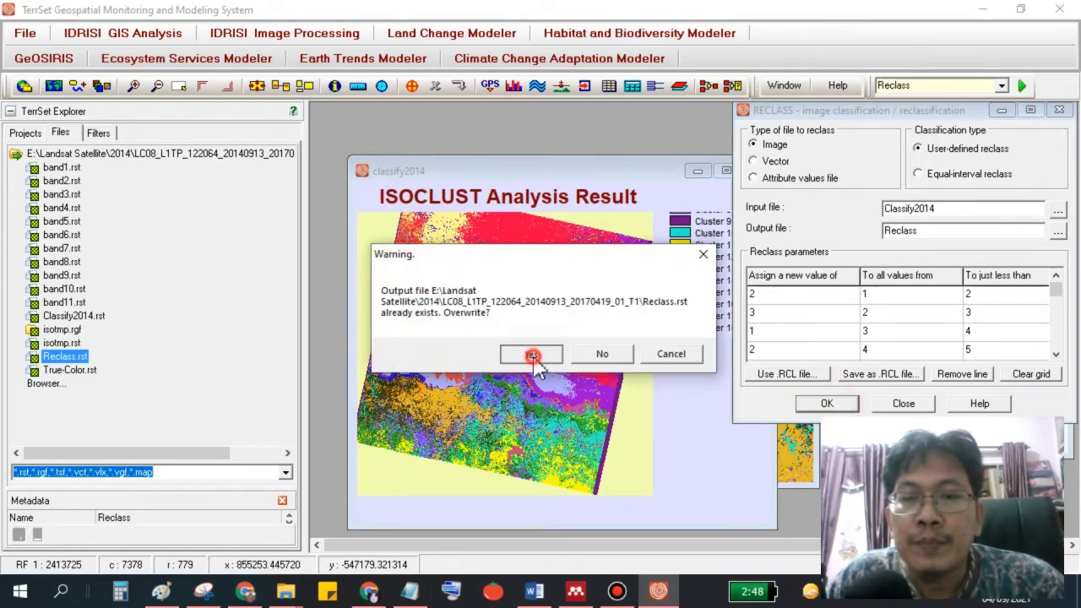
pyautogui.click(528, 352)
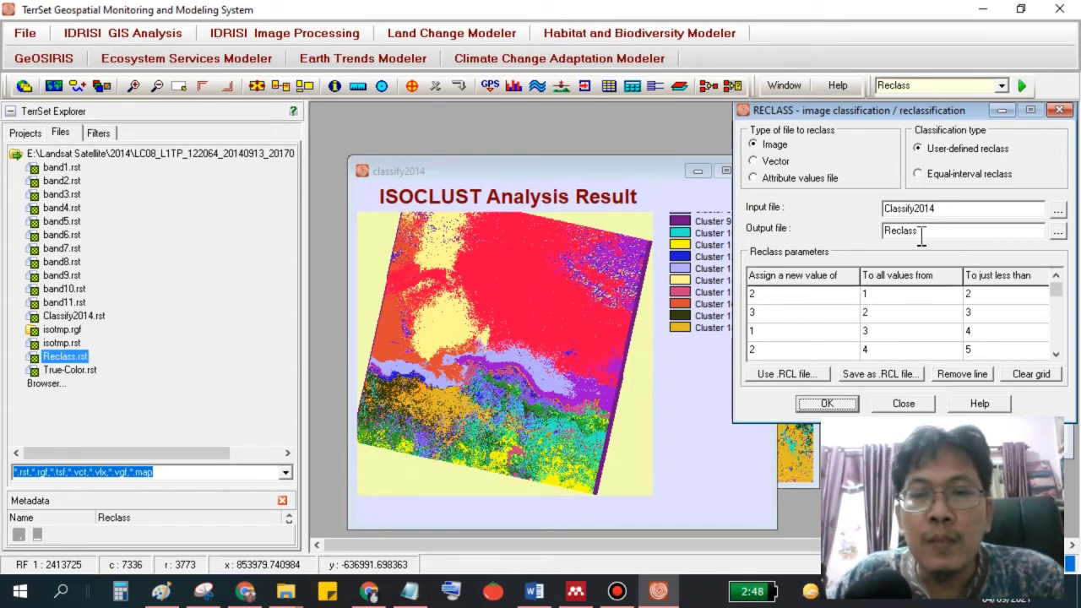
pyautogui.press('Return')
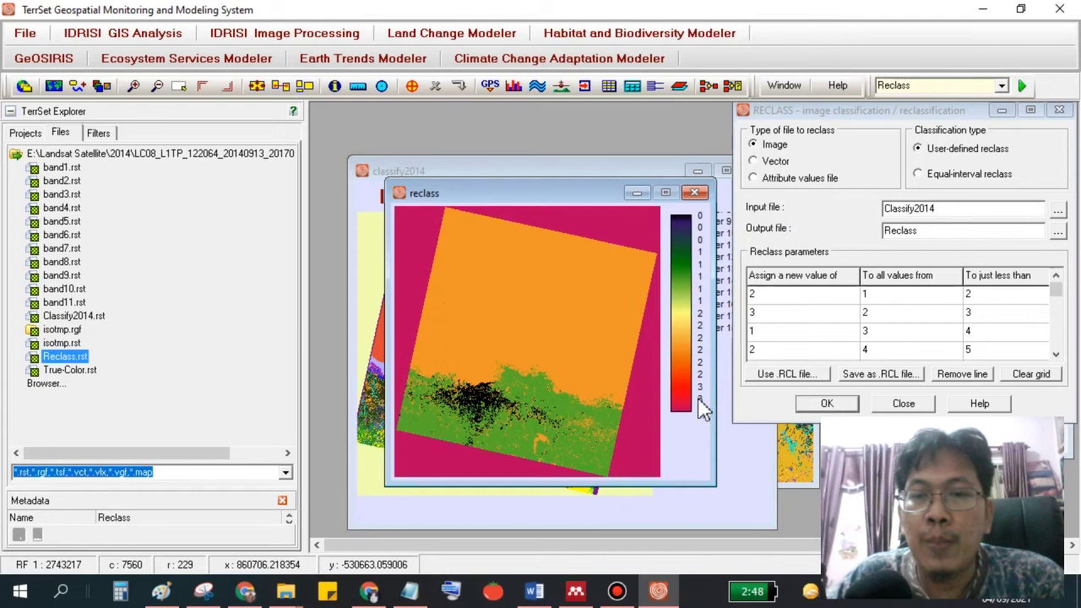
# Close the displayed reclass result and display Reclass.rst again from the project files.
pyautogui.click(695, 193)
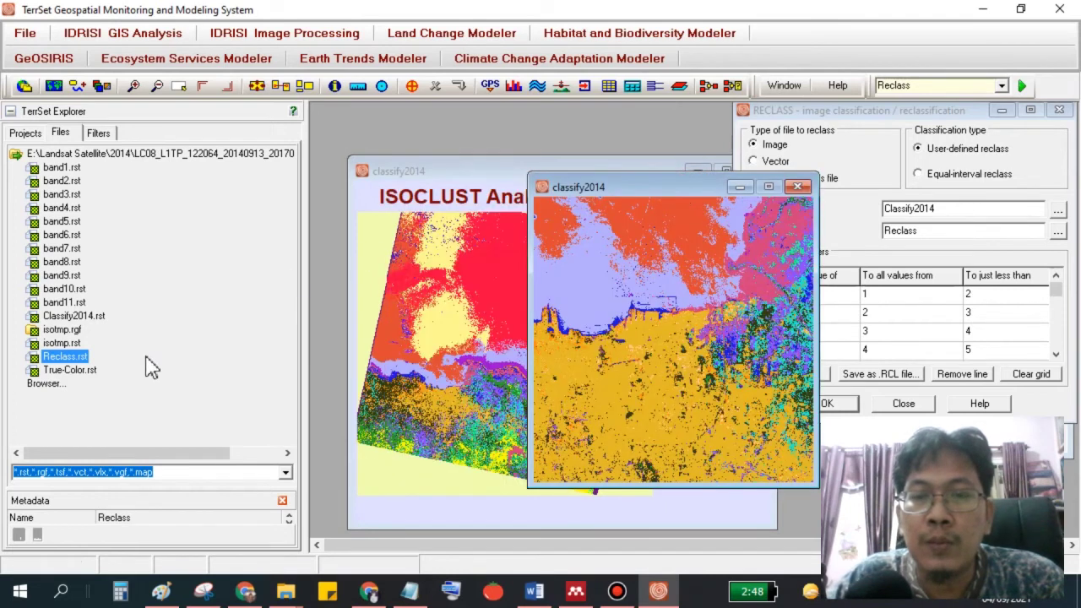
pyautogui.doubleClick(67, 358)
pyautogui.moveTo(525, 193); pyautogui.dragTo(564, 172)
# Highlight classes 0, 1, 2 and 3 one after another on the reclass map and inspect the area each covers.
pyautogui.click(708, 193)
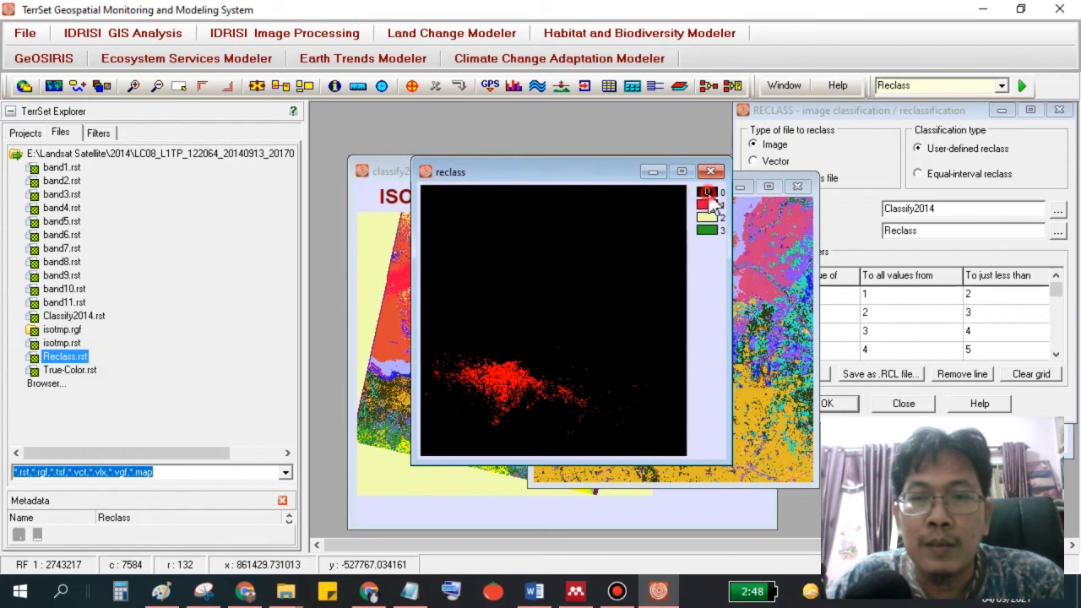
pyautogui.click(709, 205)
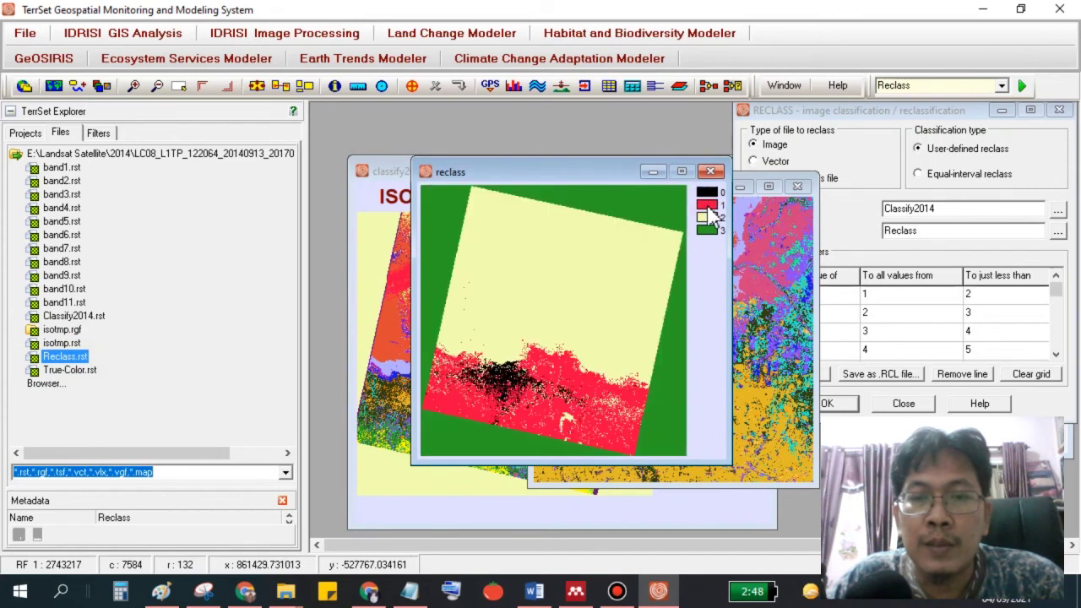
pyautogui.click(708, 207)
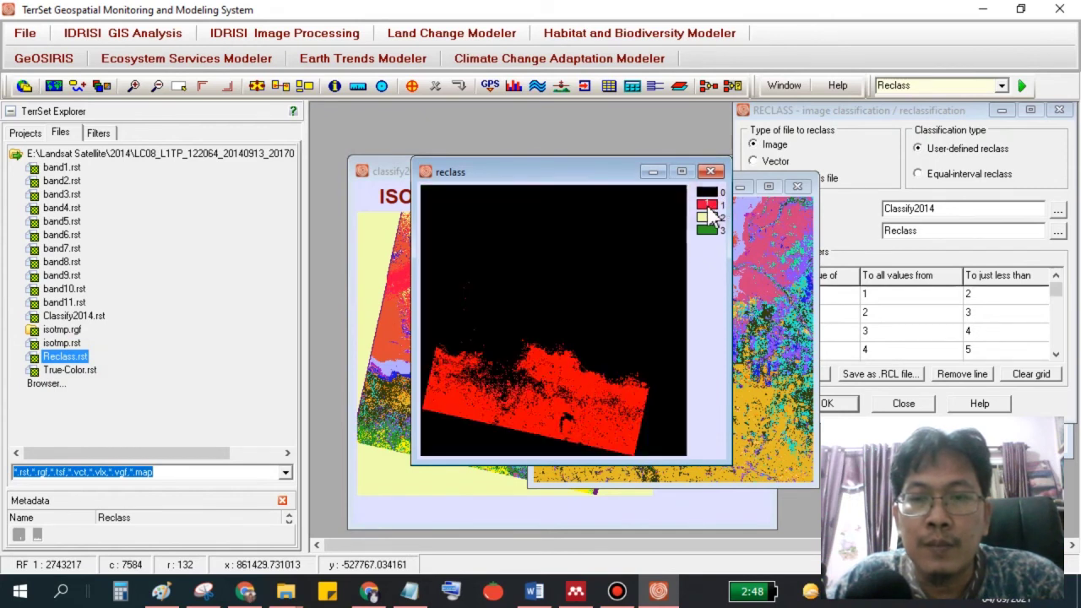
pyautogui.click(707, 218)
pyautogui.click(707, 219)
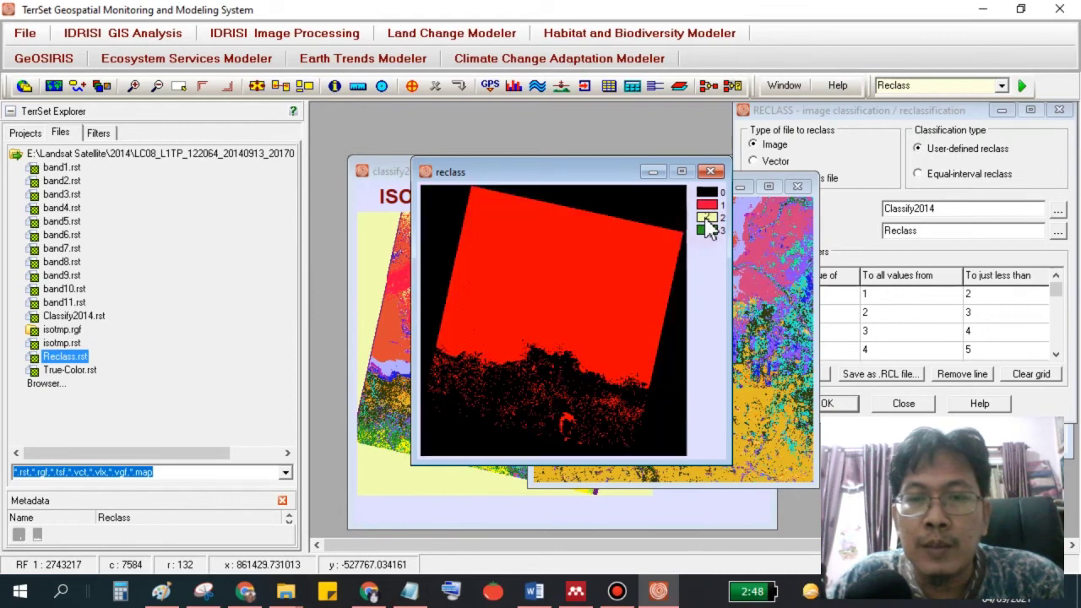
pyautogui.click(707, 227)
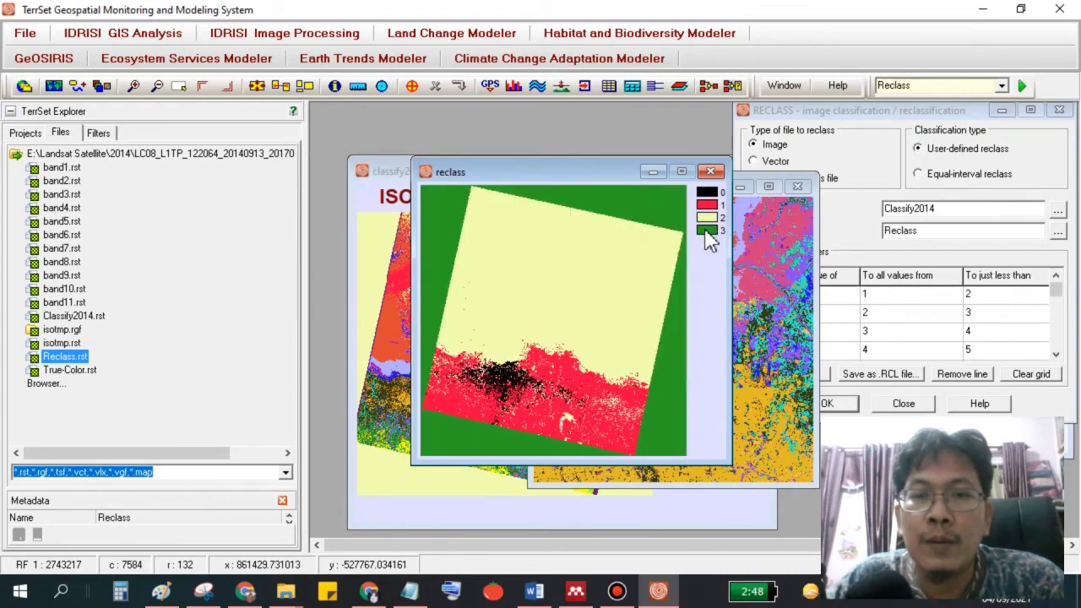
pyautogui.click(708, 231)
pyautogui.click(708, 233)
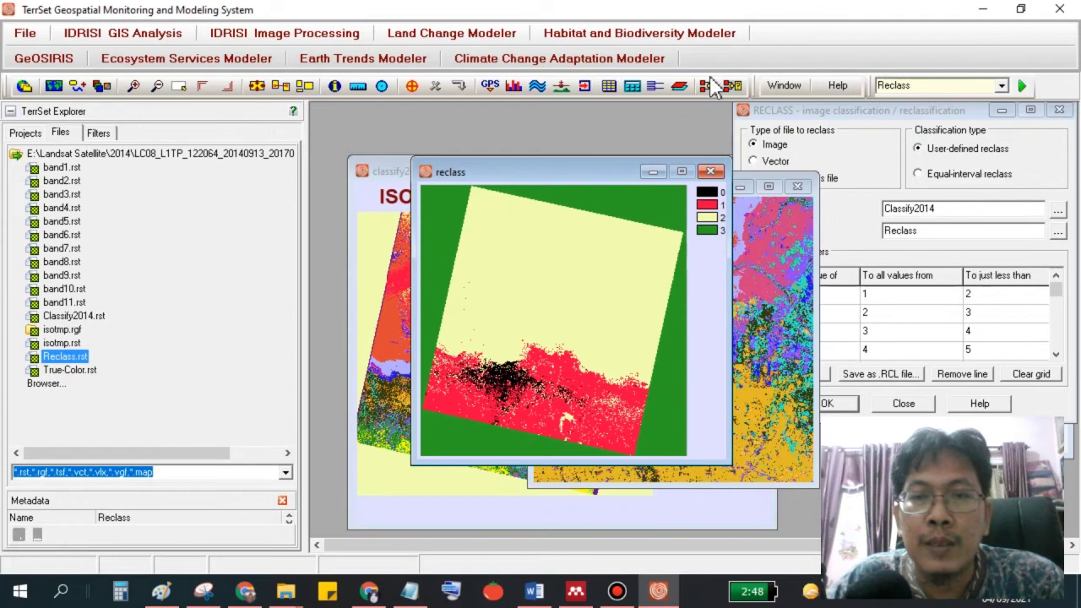
pyautogui.moveTo(710, 10)
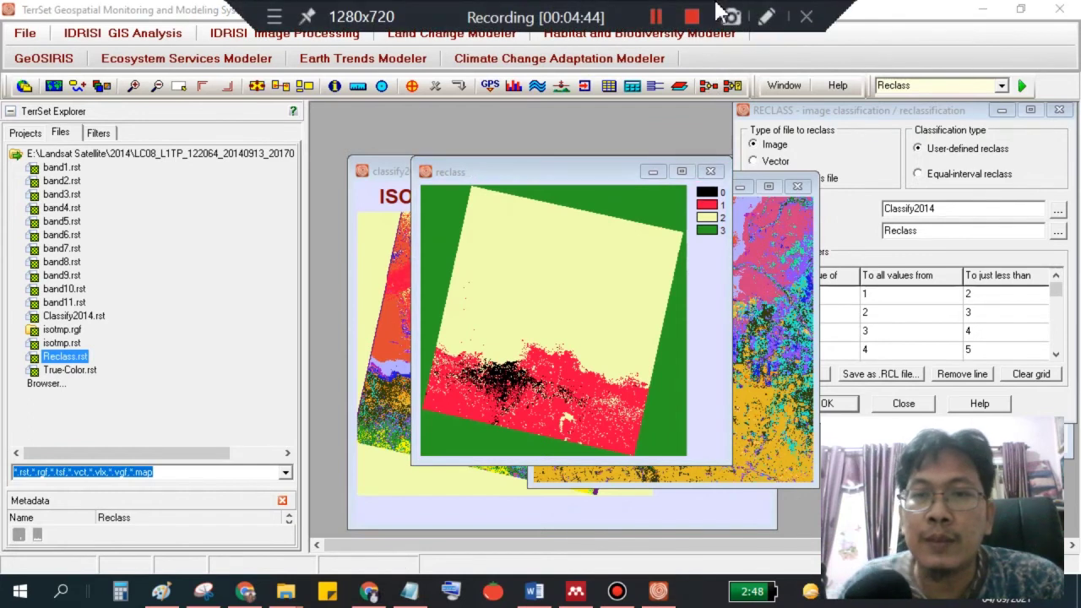
pyautogui.click(692, 17)
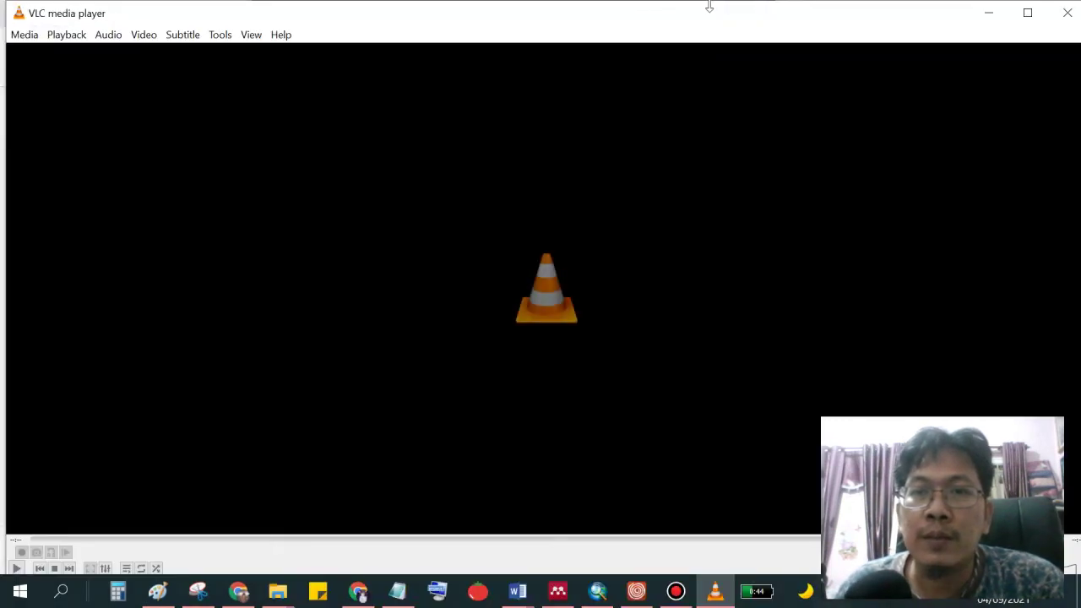
pyautogui.moveTo(665, 5)
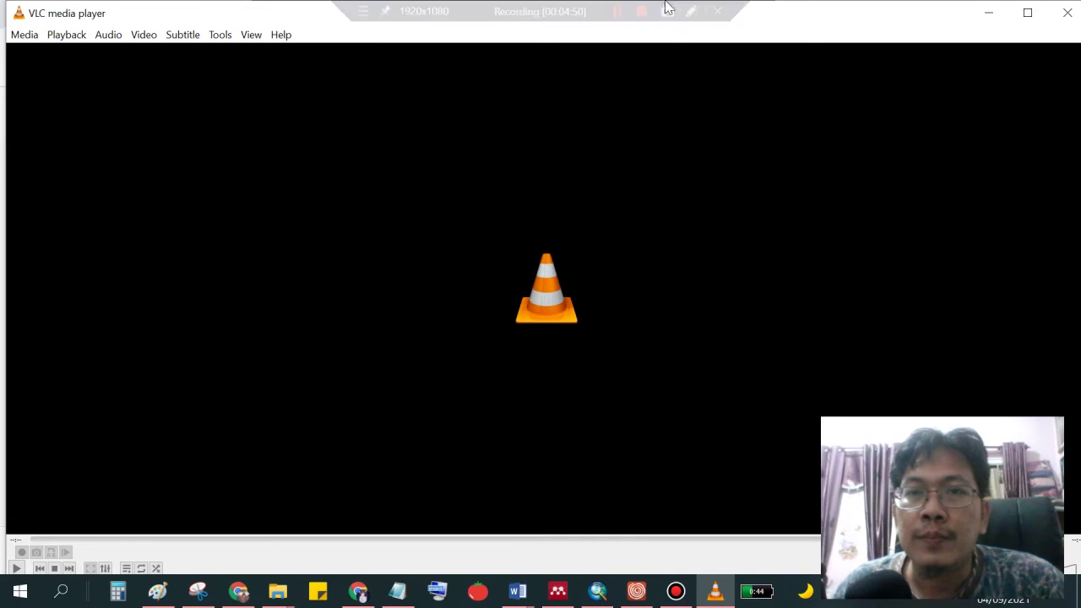
pyautogui.click(665, 7)
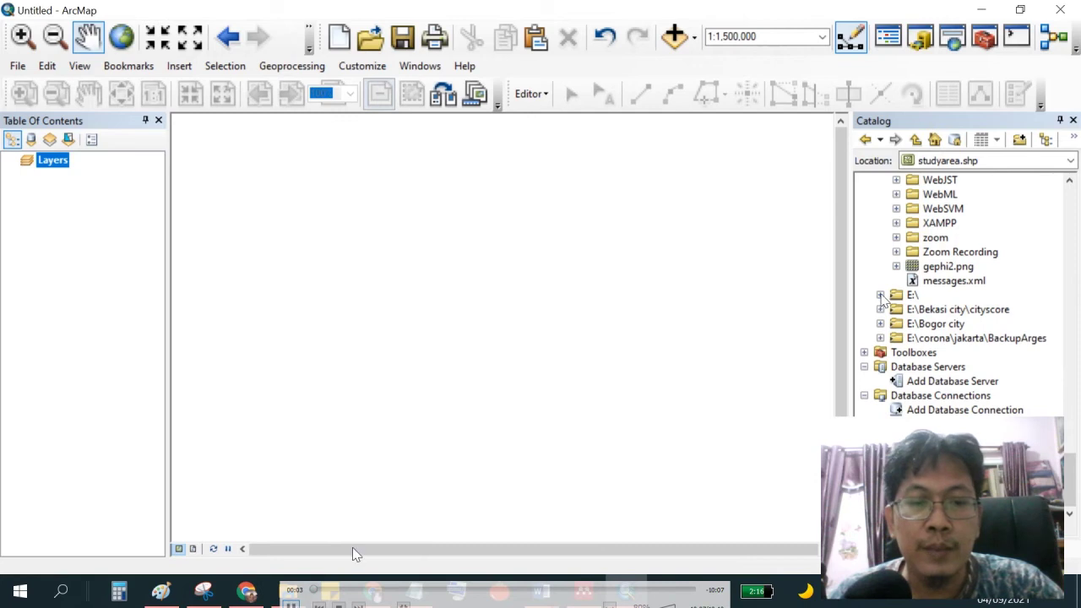
# In ArcMap, add Reclass.rst from the 2014 scene folder under E:\Landsat Satellite to the map.
pyautogui.click(881, 295)
pyautogui.scroll(-5, 900, 384)
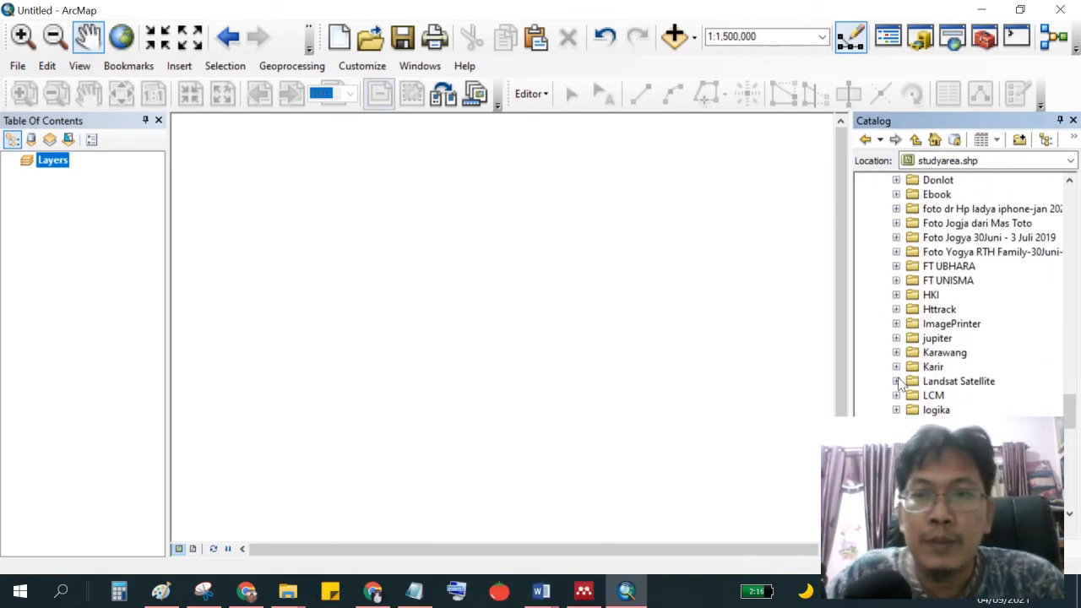
pyautogui.click(896, 381)
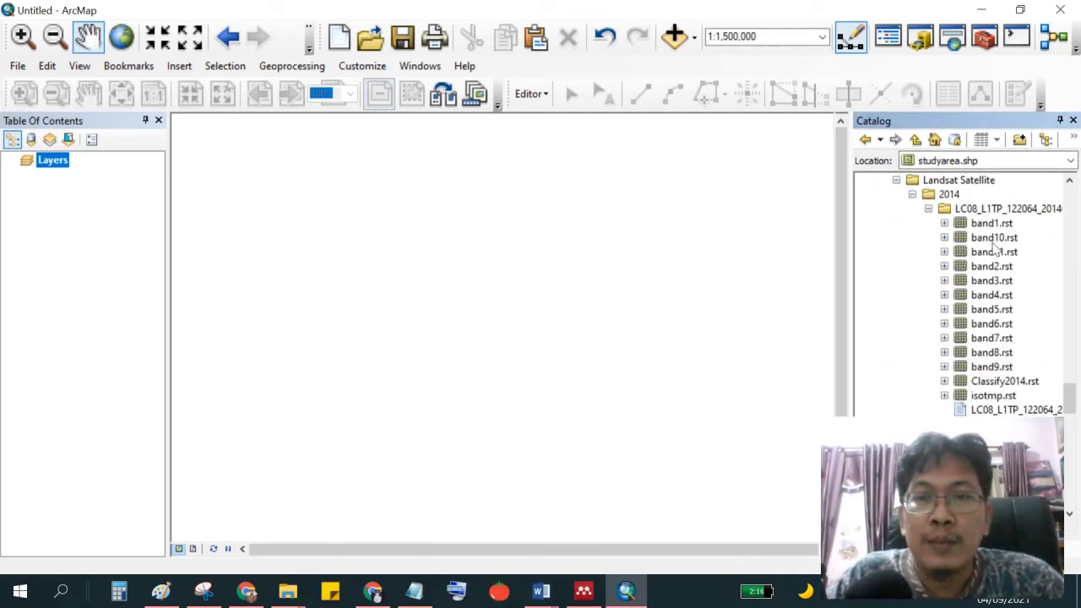
pyautogui.scroll(-4, 1007, 253)
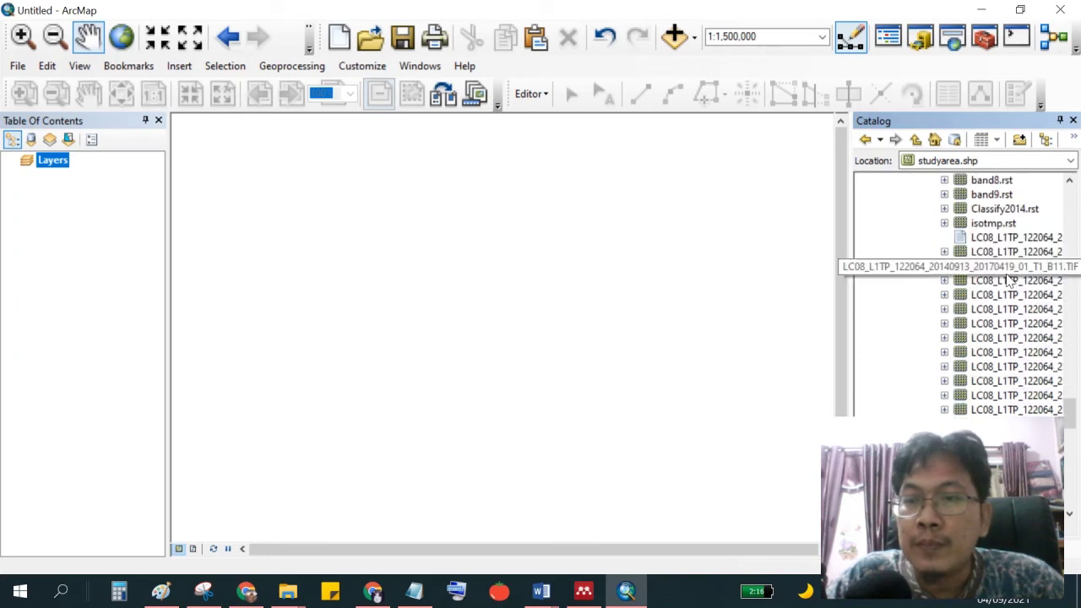
pyautogui.moveTo(1006, 439); pyautogui.dragTo(753, 384)
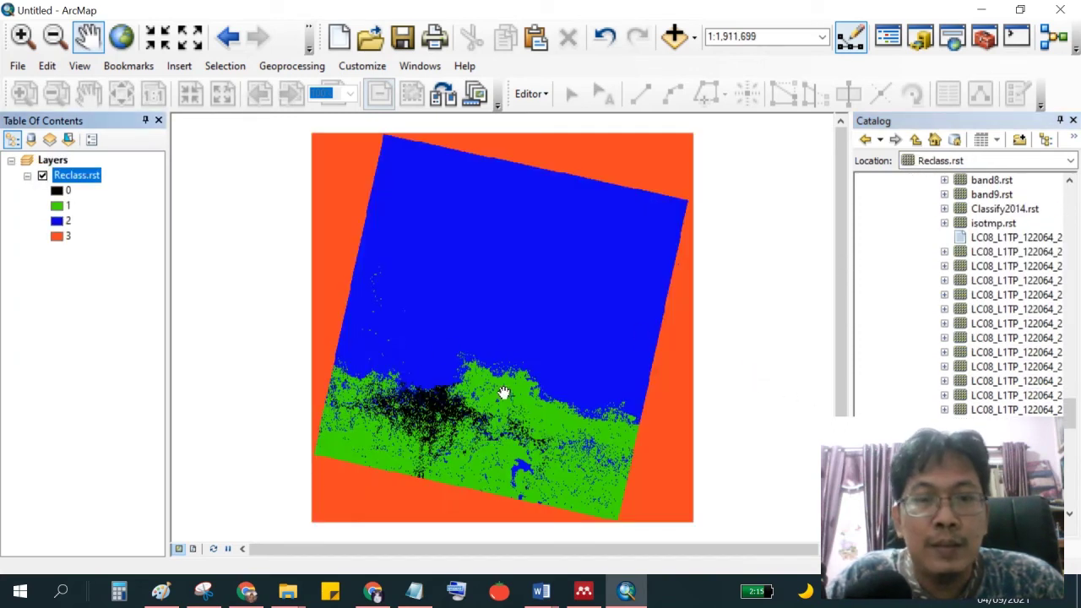
# Find studyarea.shp among the connected folders and add it to the map over Reclass.rst.
pyautogui.scroll(15, 897, 327)
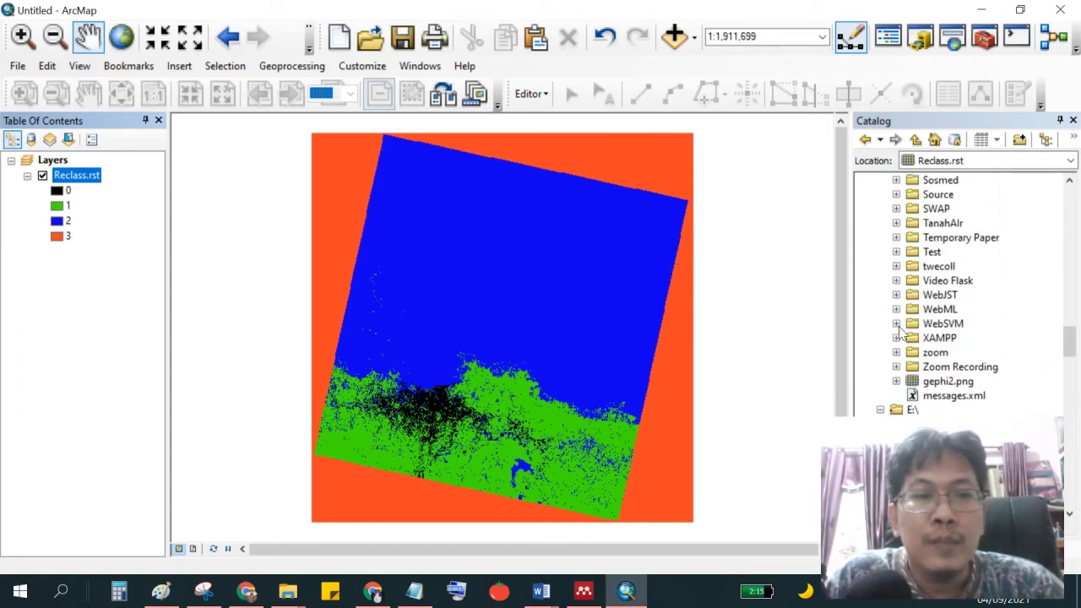
pyautogui.scroll(15, 901, 331)
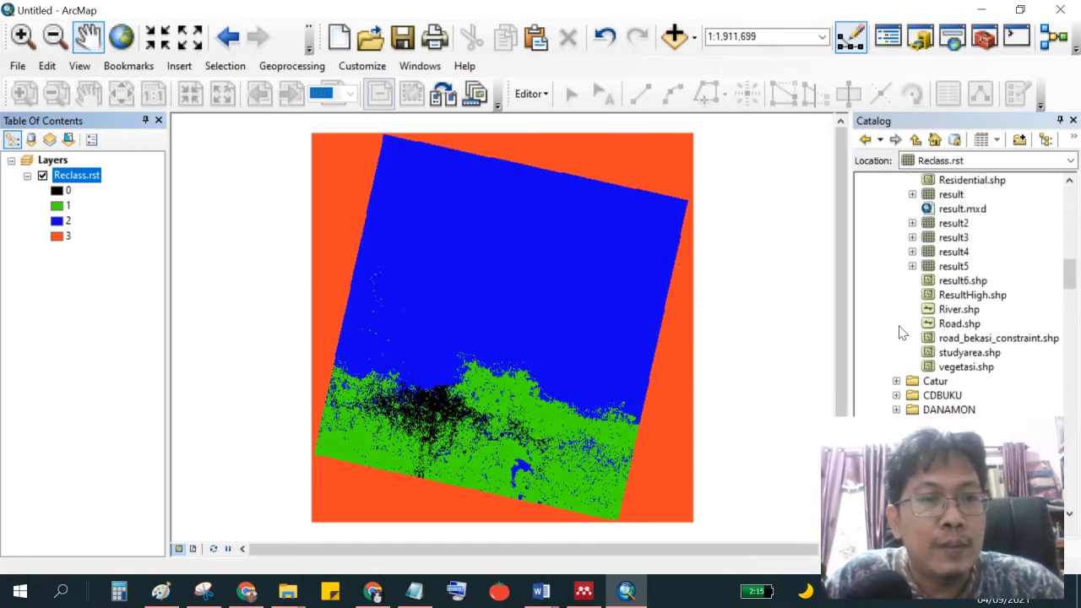
pyautogui.scroll(10, 902, 332)
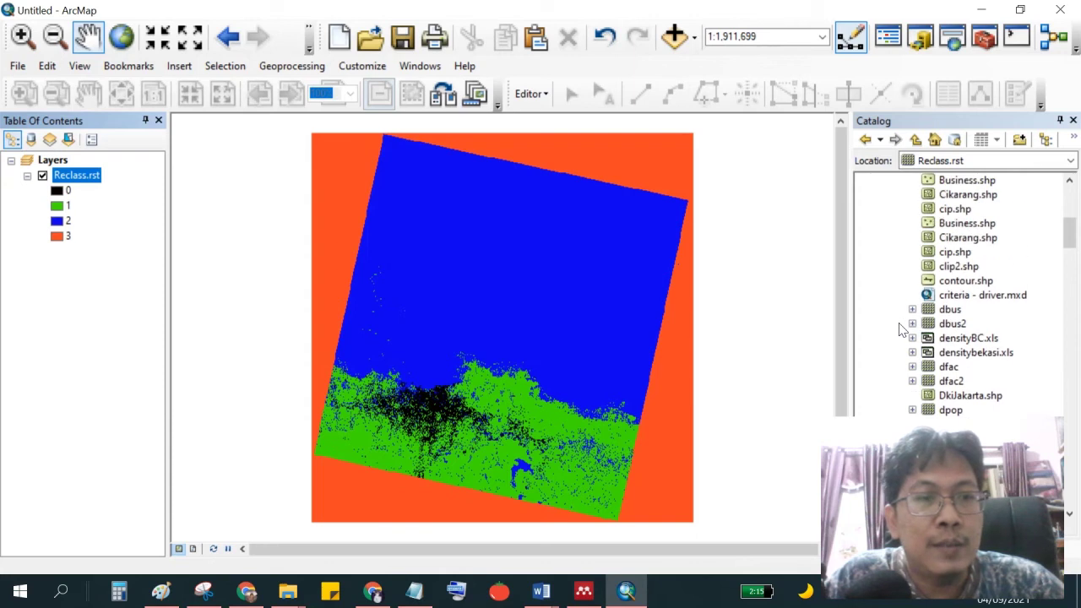
pyautogui.scroll(3, 902, 329)
pyautogui.scroll(-13, 987, 319)
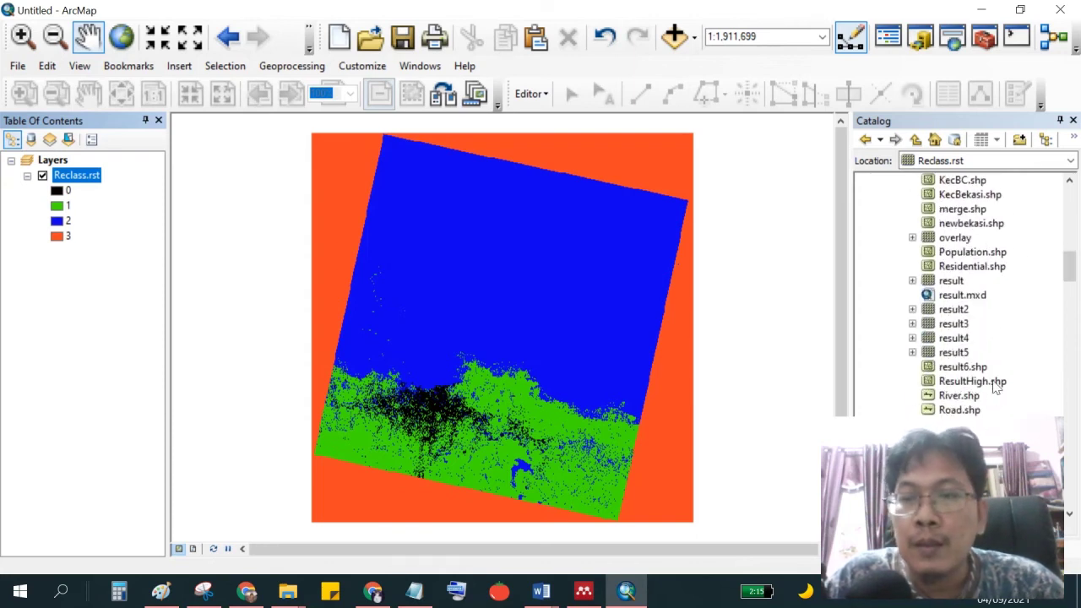
pyautogui.moveTo(963, 424); pyautogui.dragTo(637, 422)
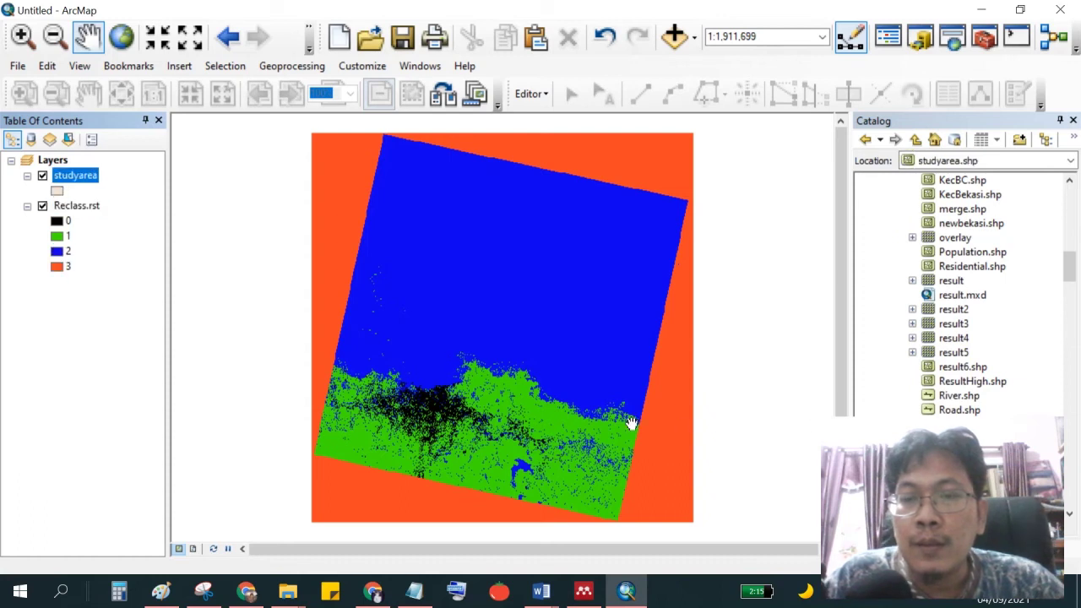
pyautogui.scroll(-5, 445, 430)
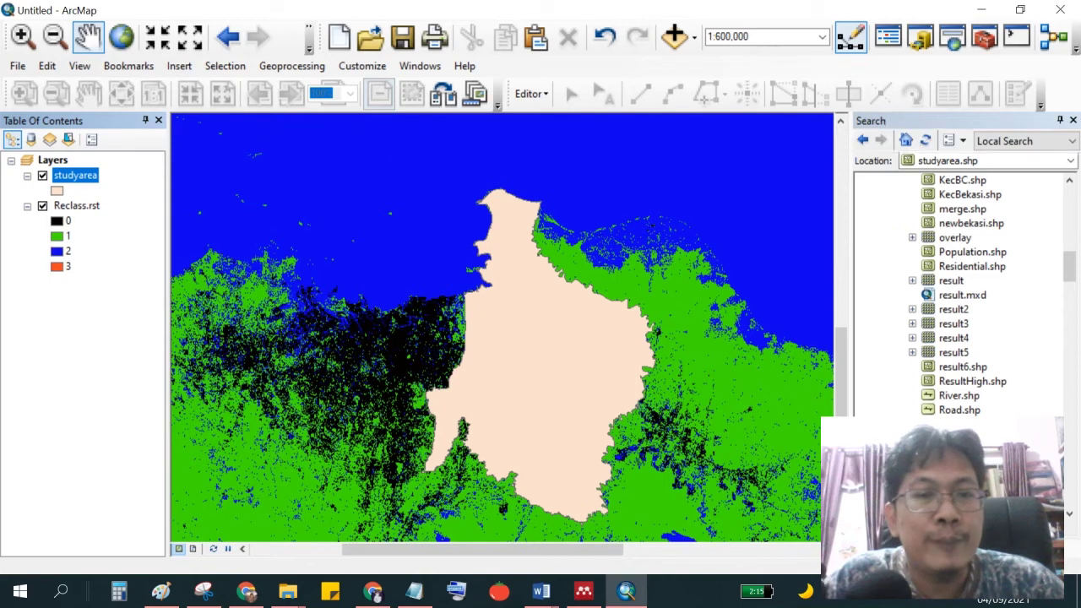
# Search the tools for "raster clip" and start the Clip (Data Management) tool.
pyautogui.hotkey('ctrl', 'f')
pyautogui.click(887, 190)
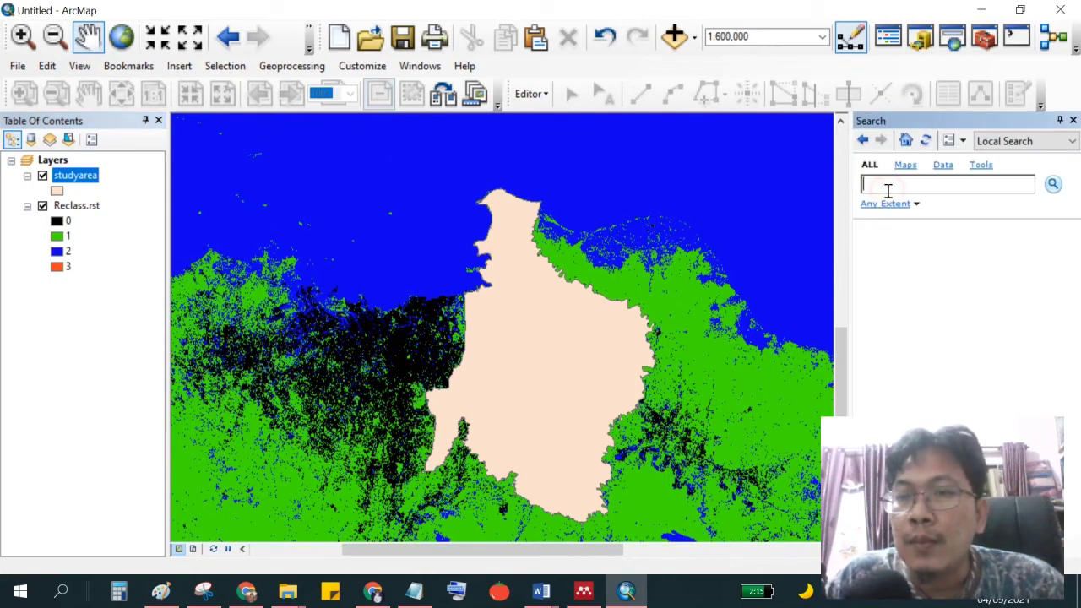
pyautogui.write('raster clip')
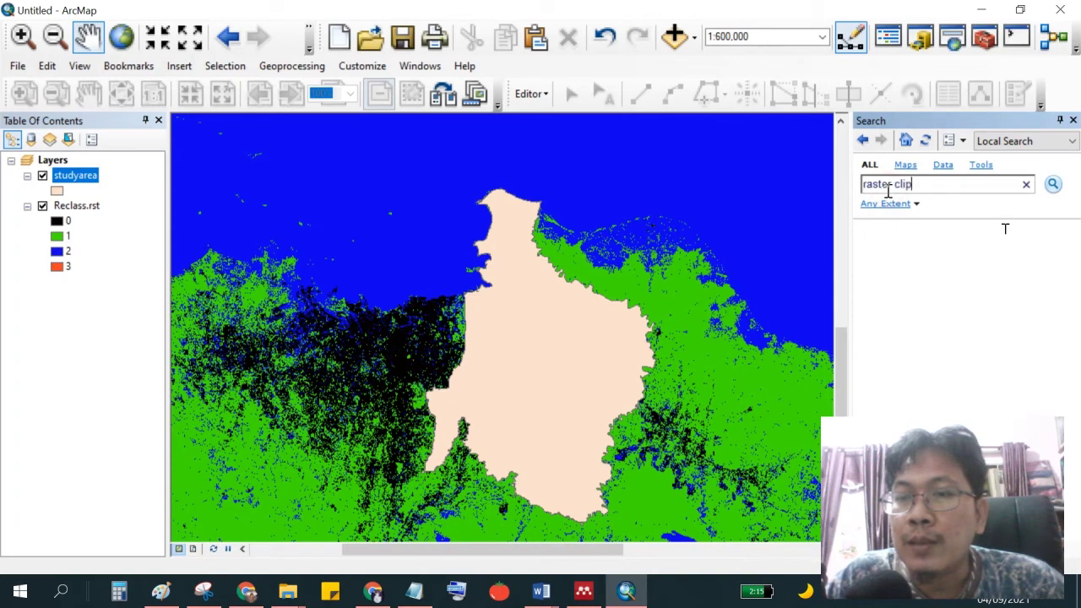
pyautogui.press('Return')
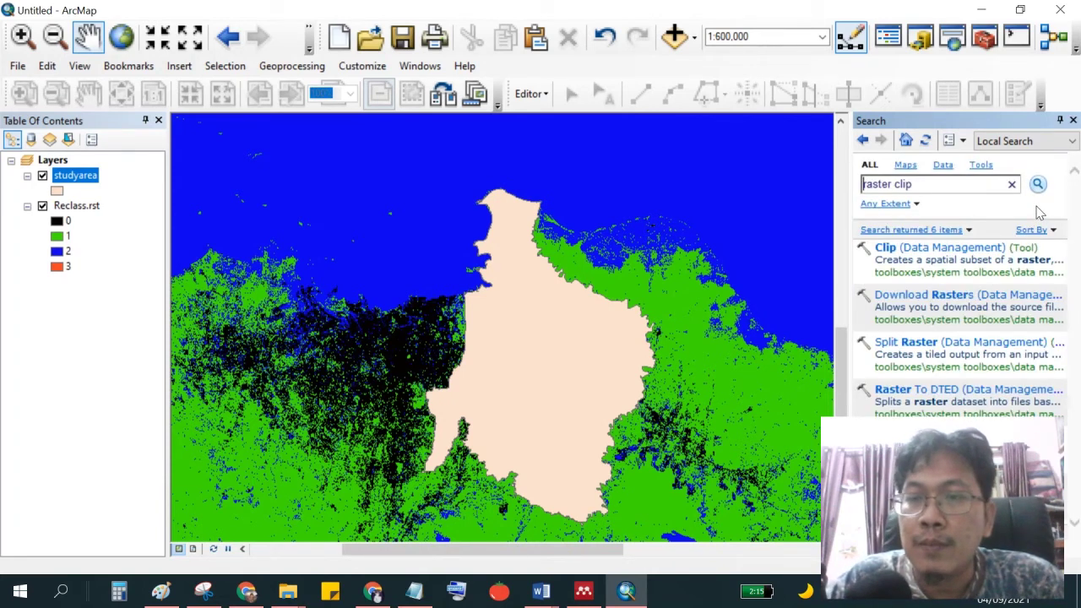
pyautogui.click(953, 247)
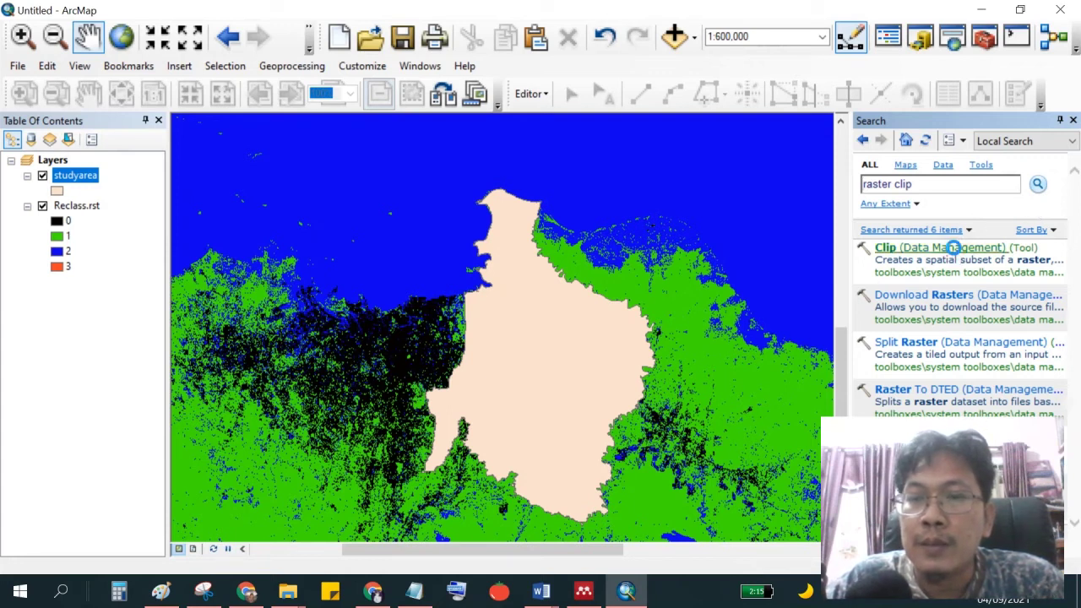
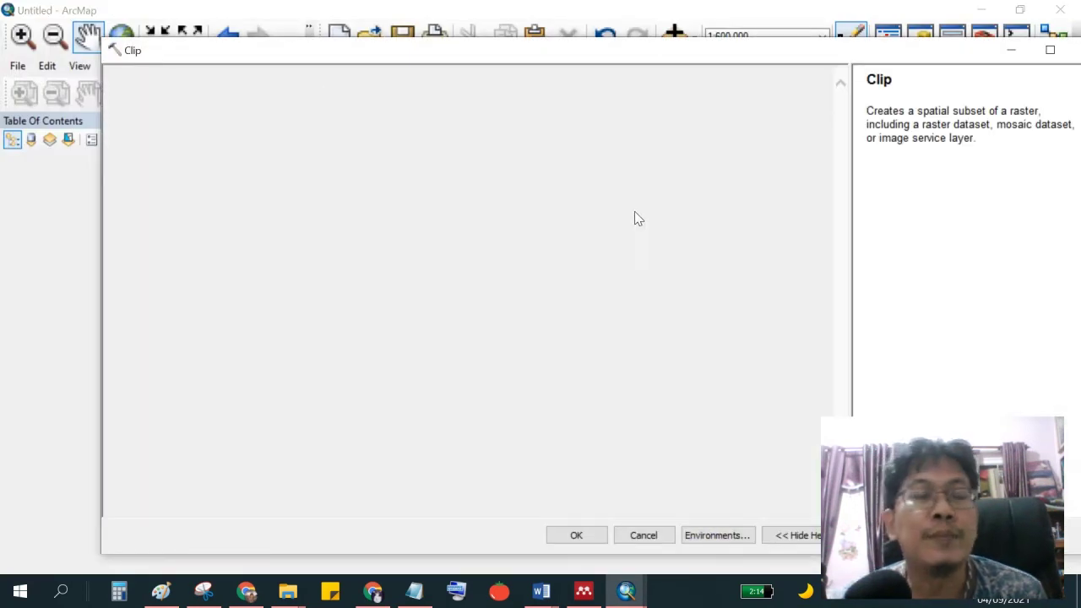
# Set Reclass.rst as the input raster and studyarea as the output extent of the clip.
pyautogui.moveTo(464, 55); pyautogui.dragTo(610, 164)
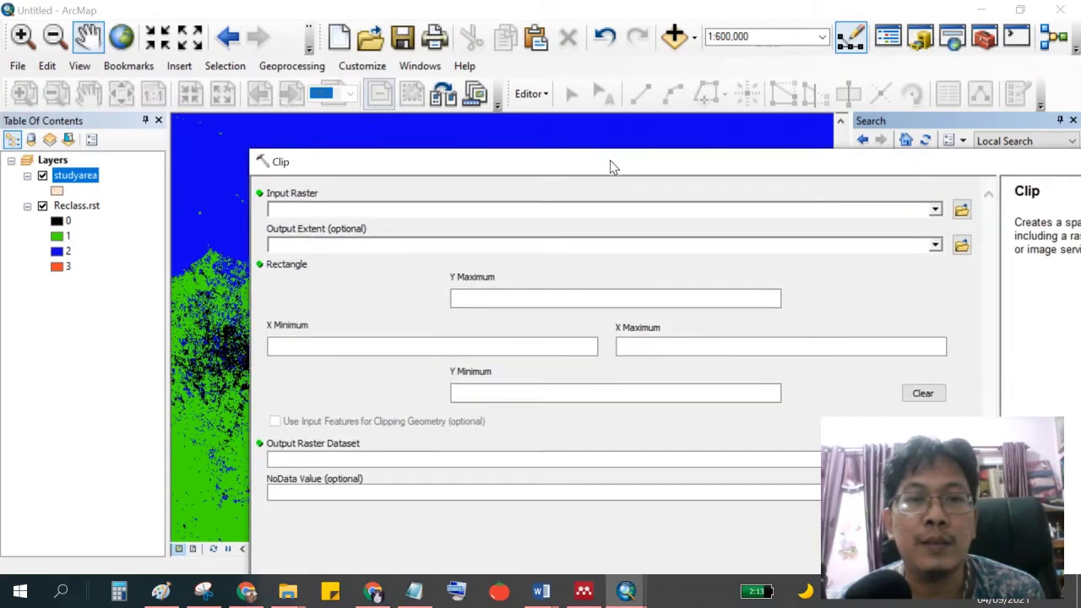
pyautogui.click(935, 211)
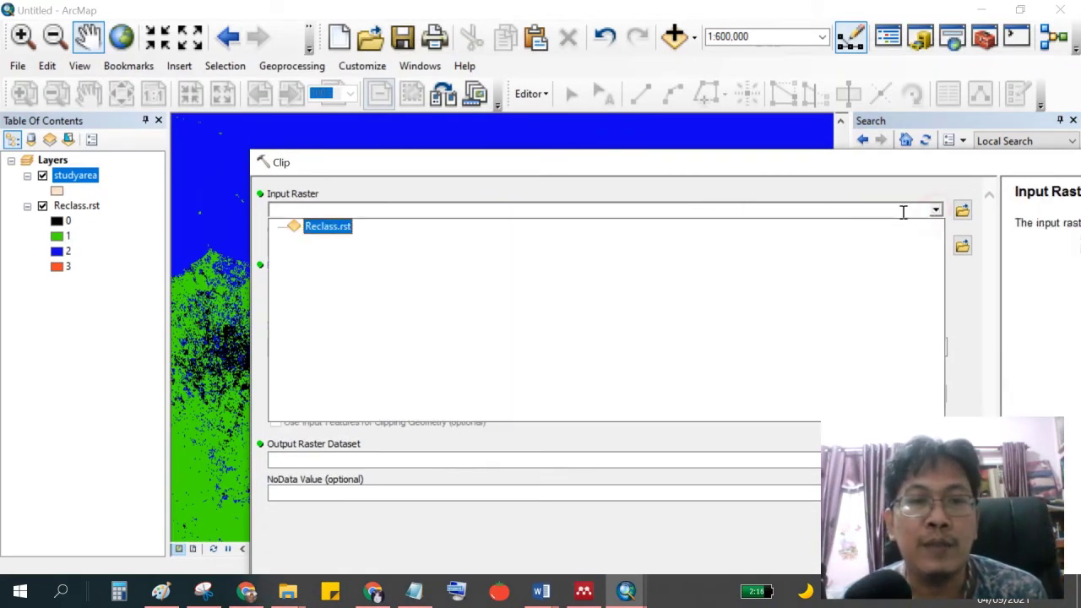
pyautogui.click(329, 227)
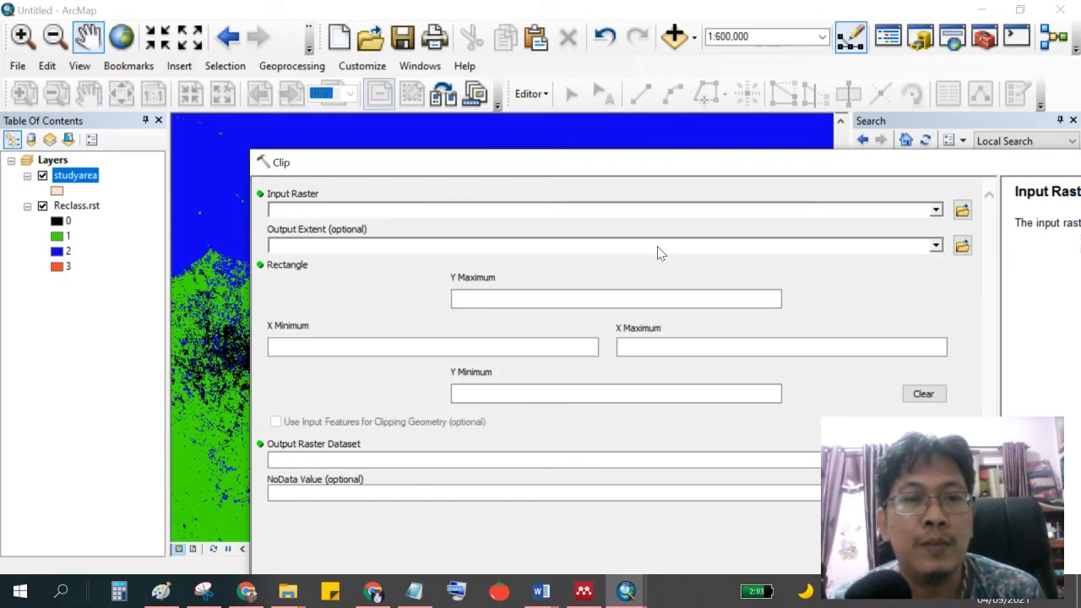
pyautogui.click(936, 245)
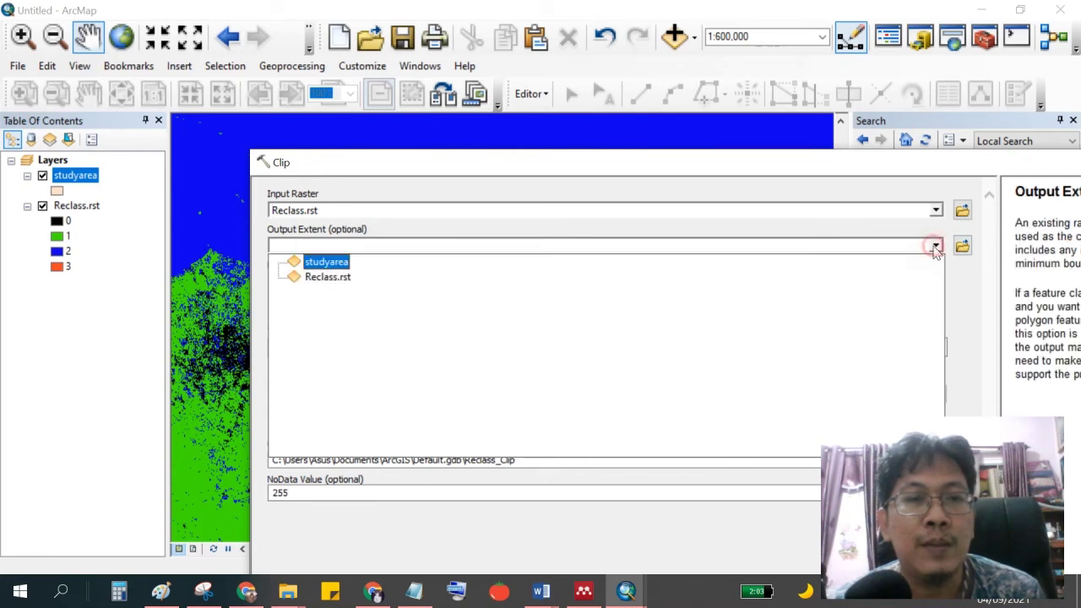
pyautogui.click(336, 262)
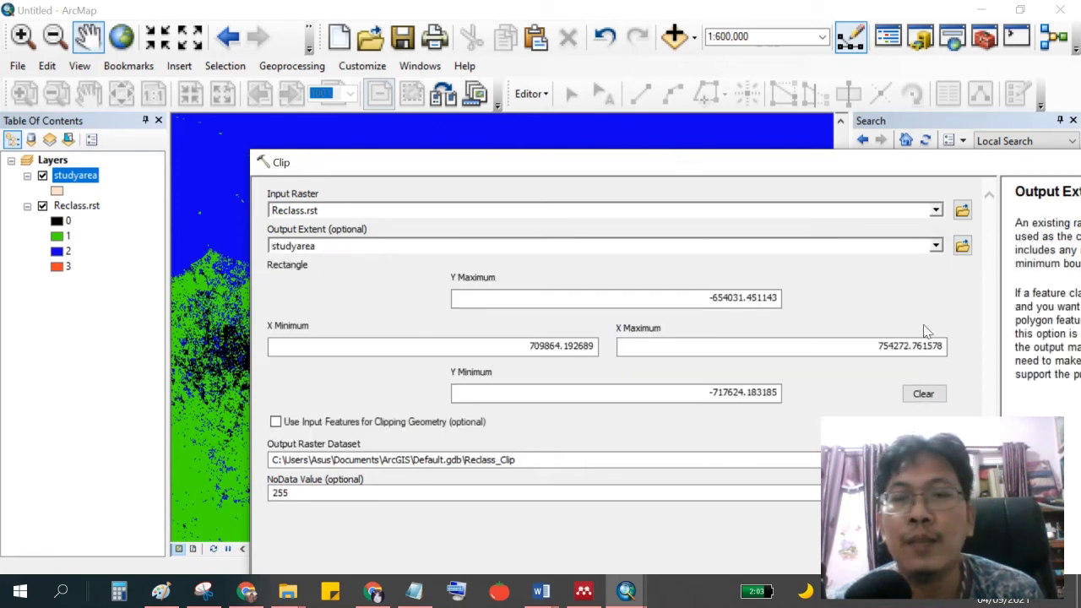
# Try to choose a folder on drive E:\ for the clip's output raster dataset.
pyautogui.click(962, 460)
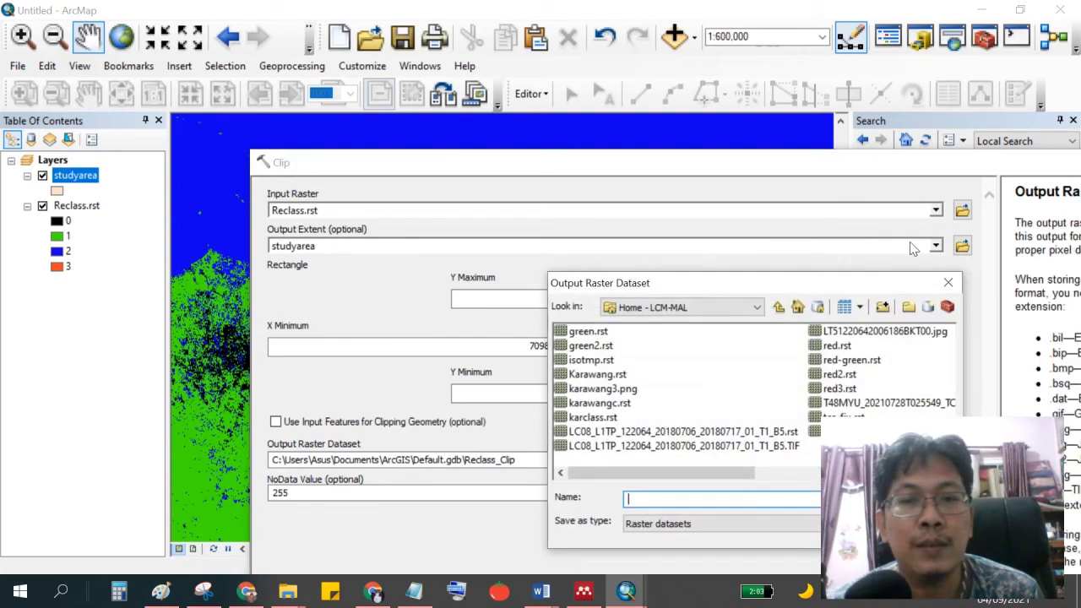
pyautogui.click(761, 307)
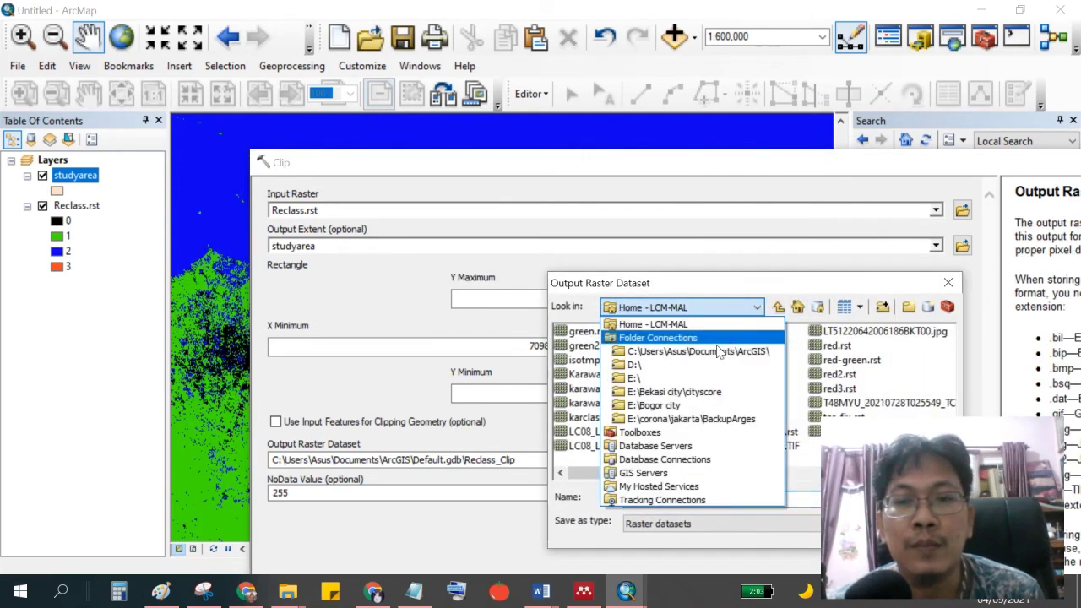
pyautogui.click(628, 380)
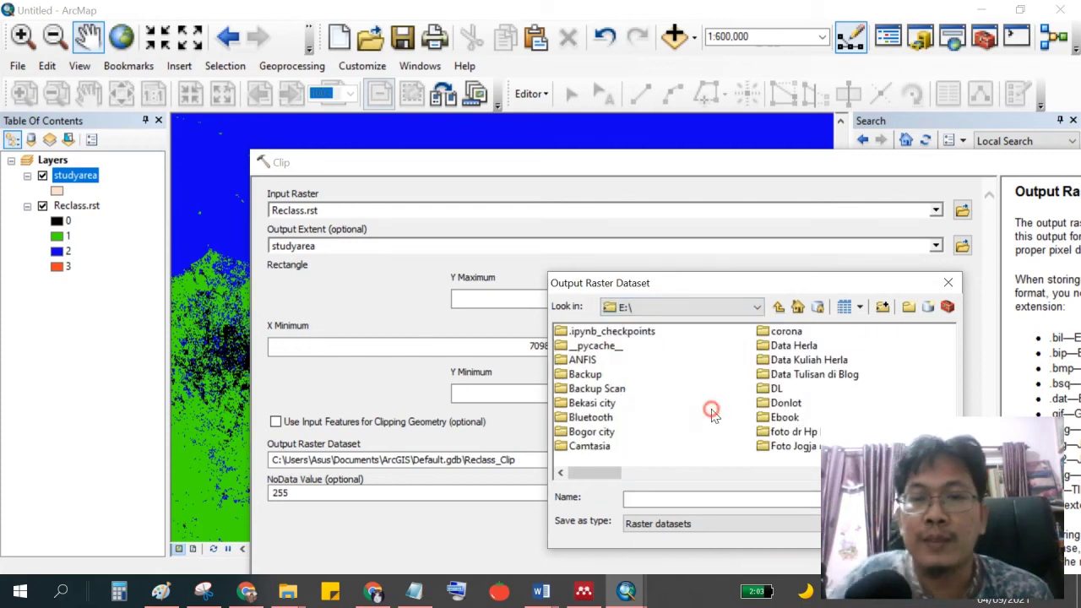
pyautogui.scroll(-3, 714, 410)
pyautogui.click(606, 347)
pyautogui.doubleClick(606, 348)
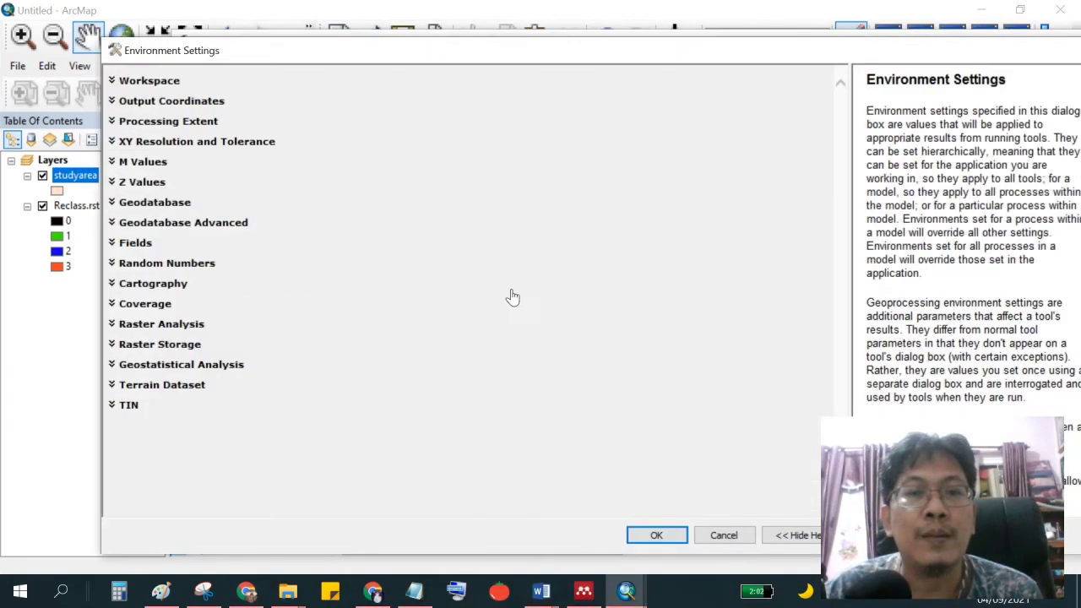
# Set the environment's output coordinate system to Same as Layer "studyarea" and open the processing extent settings.
pyautogui.click(147, 101)
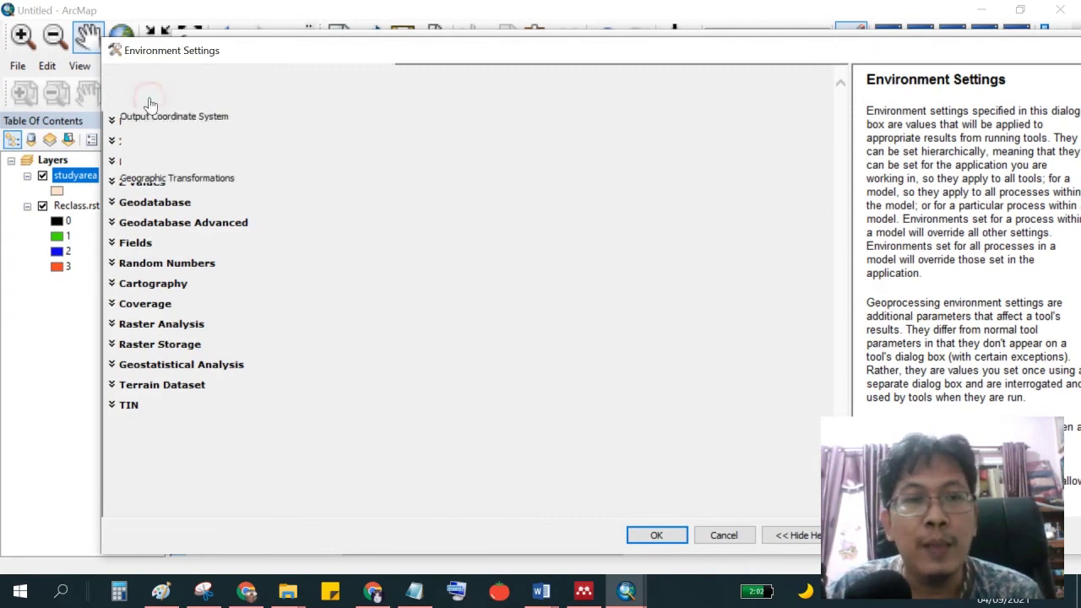
pyautogui.click(326, 134)
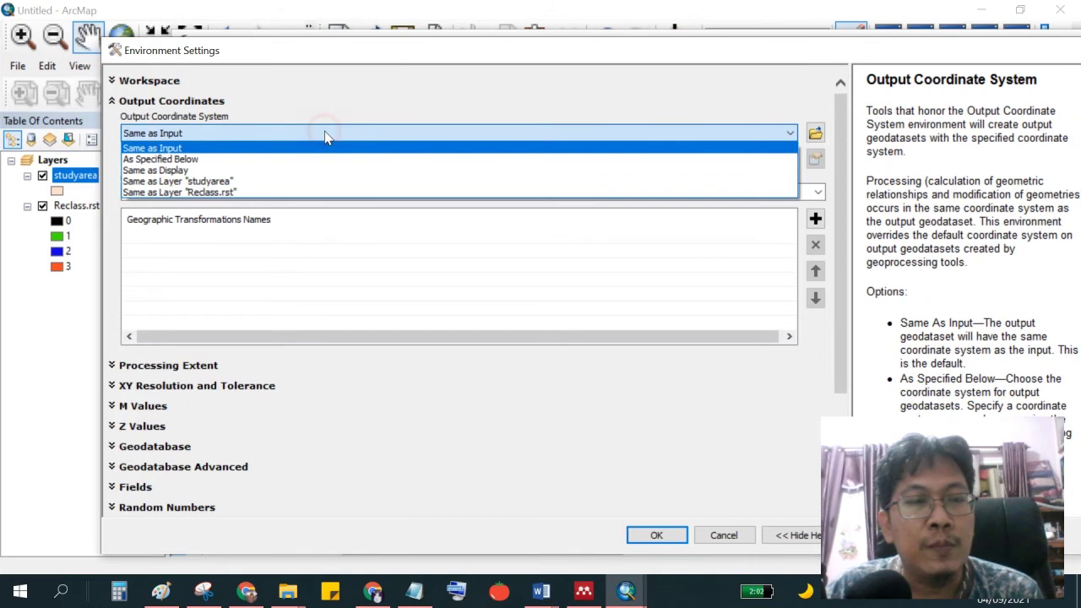
pyautogui.click(225, 181)
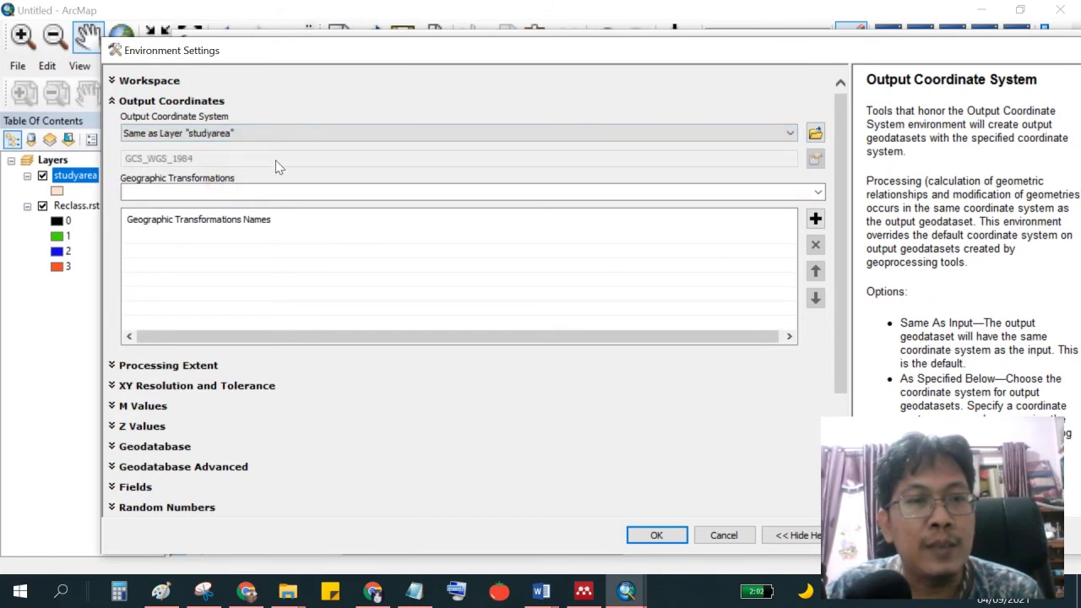
pyautogui.click(168, 365)
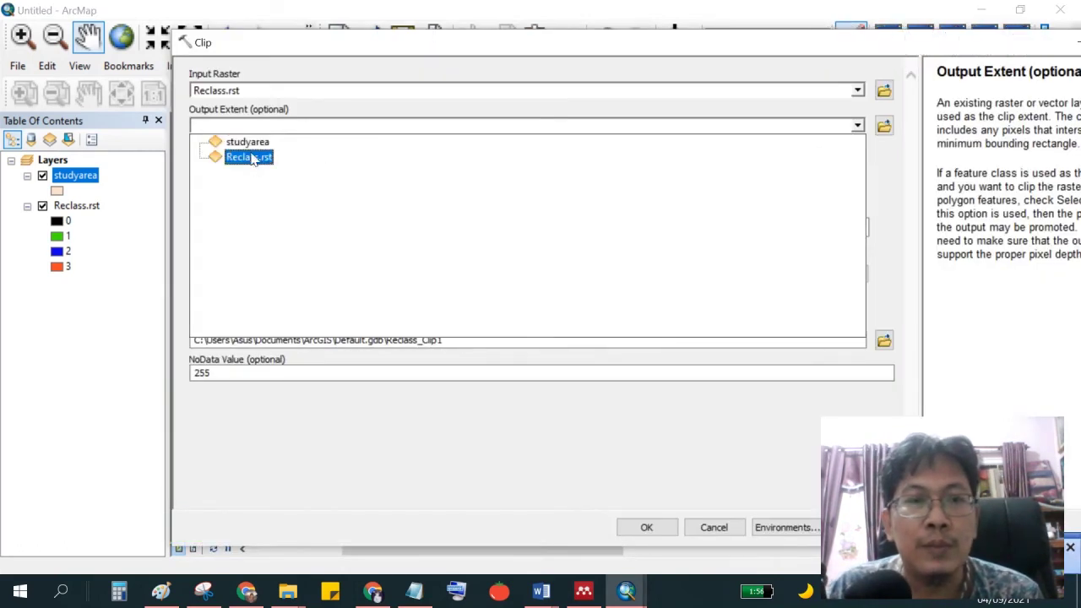
# Use studyarea as the output extent again and run the clip of Reclass.rst.
pyautogui.click(249, 142)
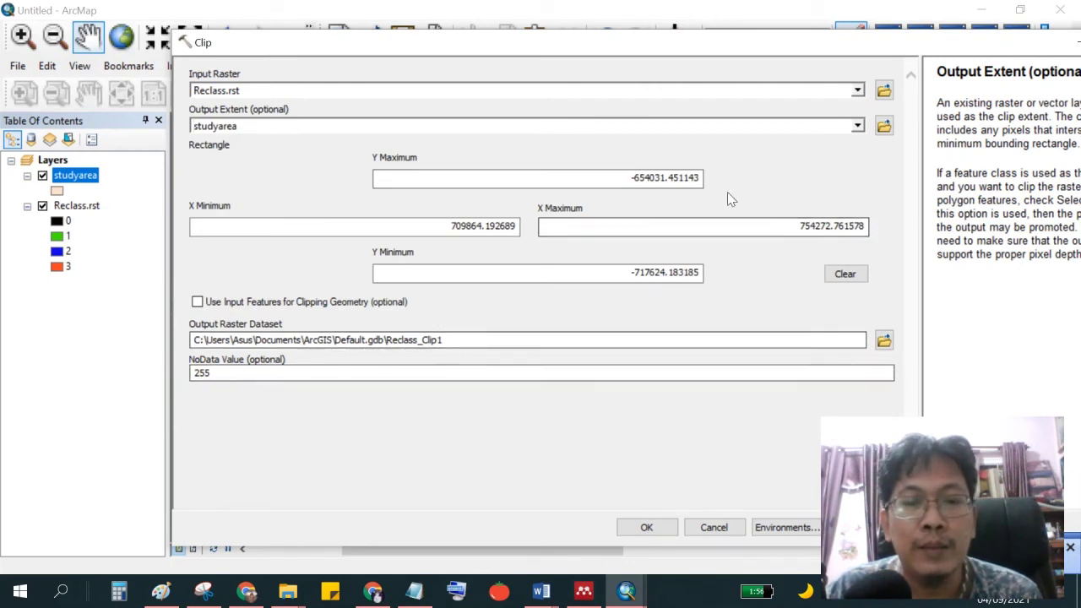
pyautogui.click(644, 525)
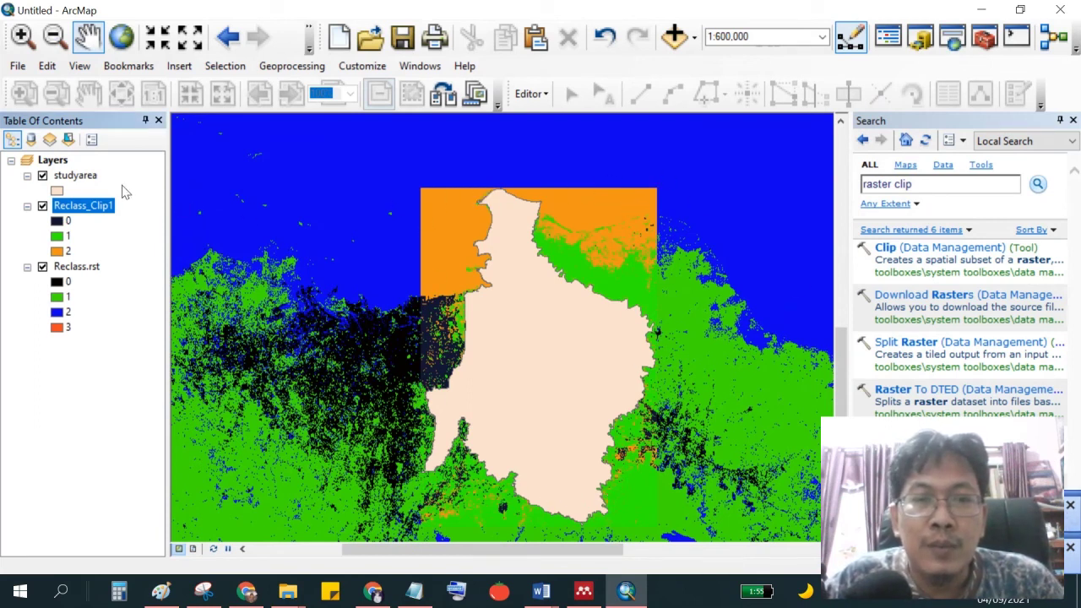
# Hide the Reclass.rst and Reclass_Clip1 layers on the map.
pyautogui.rightClick(85, 268)
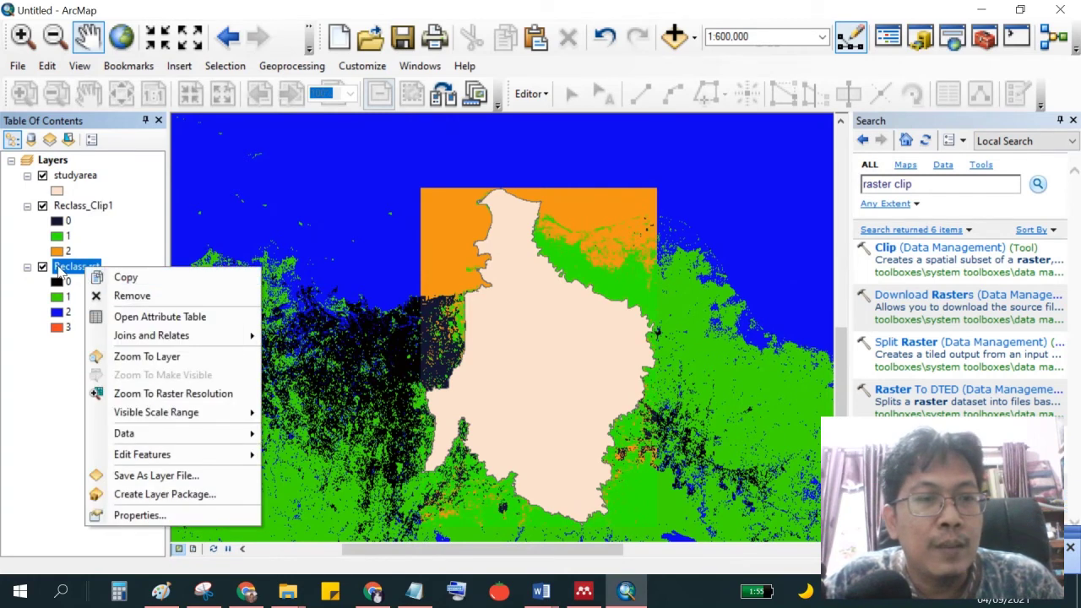
pyautogui.click(44, 268)
pyautogui.click(43, 267)
pyautogui.click(42, 207)
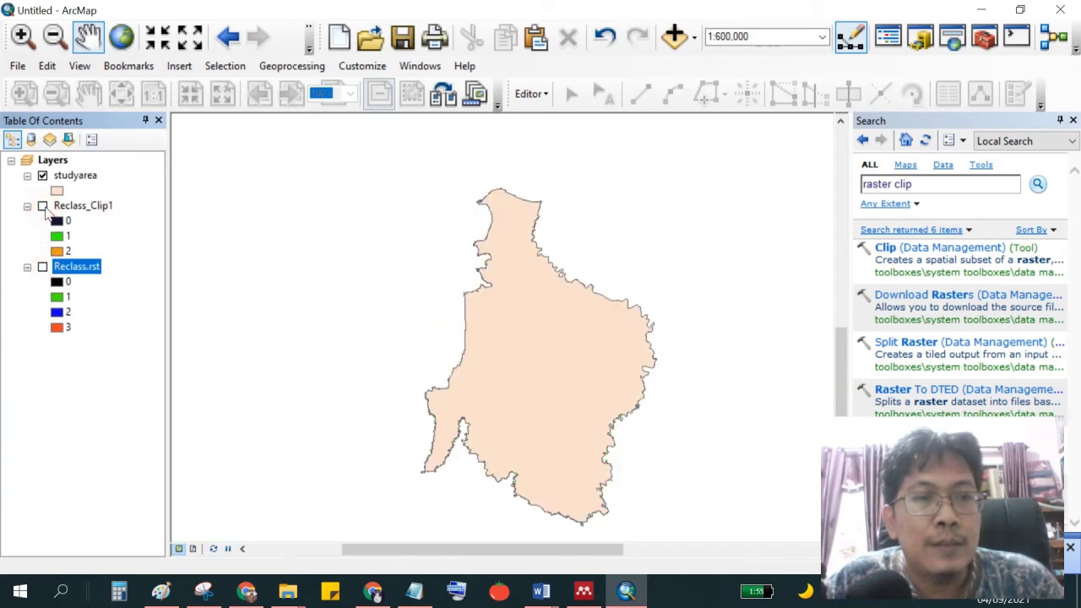
# Hide the studyarea layer and show the Reclass_Clip1 layer on the map.
pyautogui.click(42, 175)
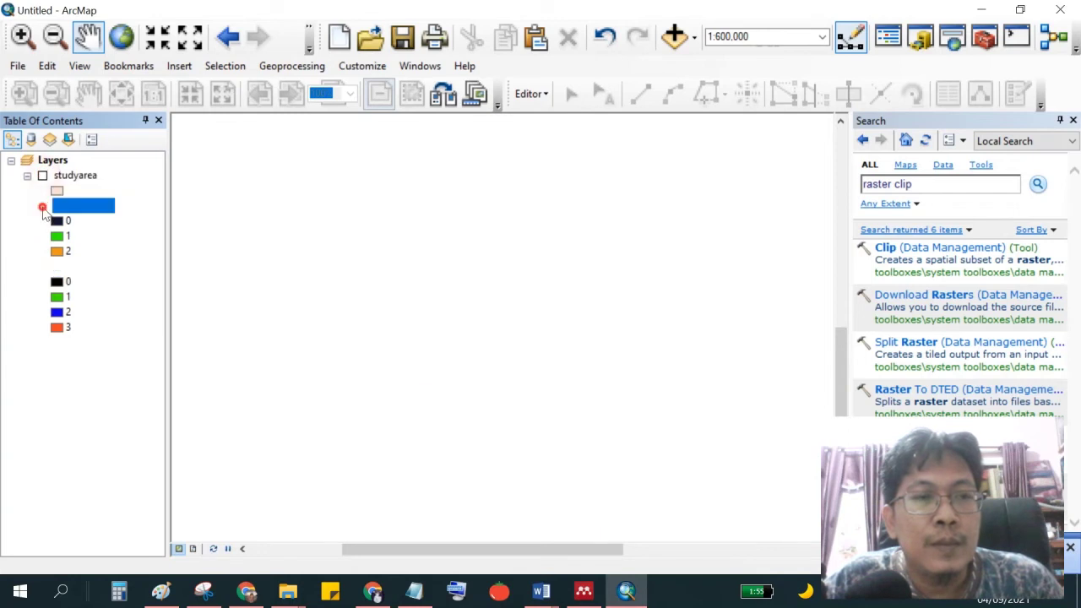
pyautogui.click(43, 206)
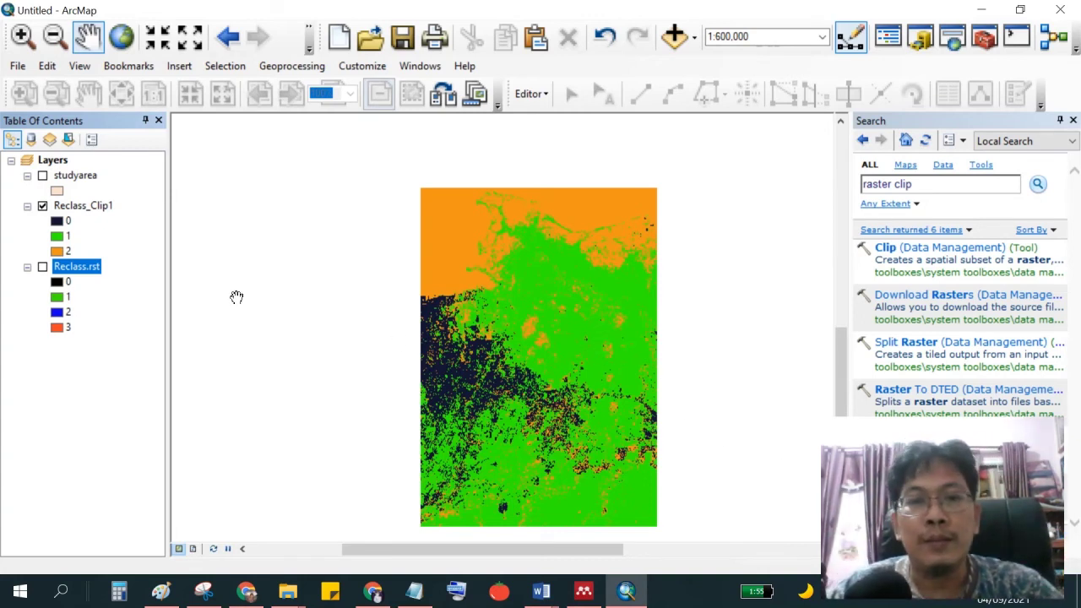
# Search for "raster to ascii", open the Raster to ASCII tool and set Reclass_Clip1 as its input raster.
pyautogui.click(930, 181)
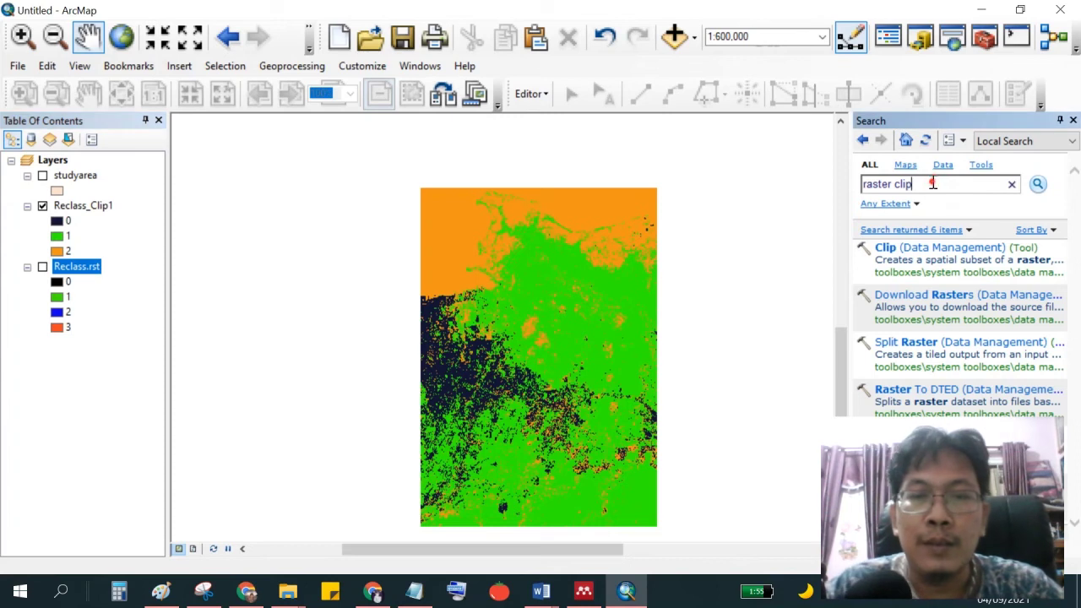
pyautogui.click(931, 183)
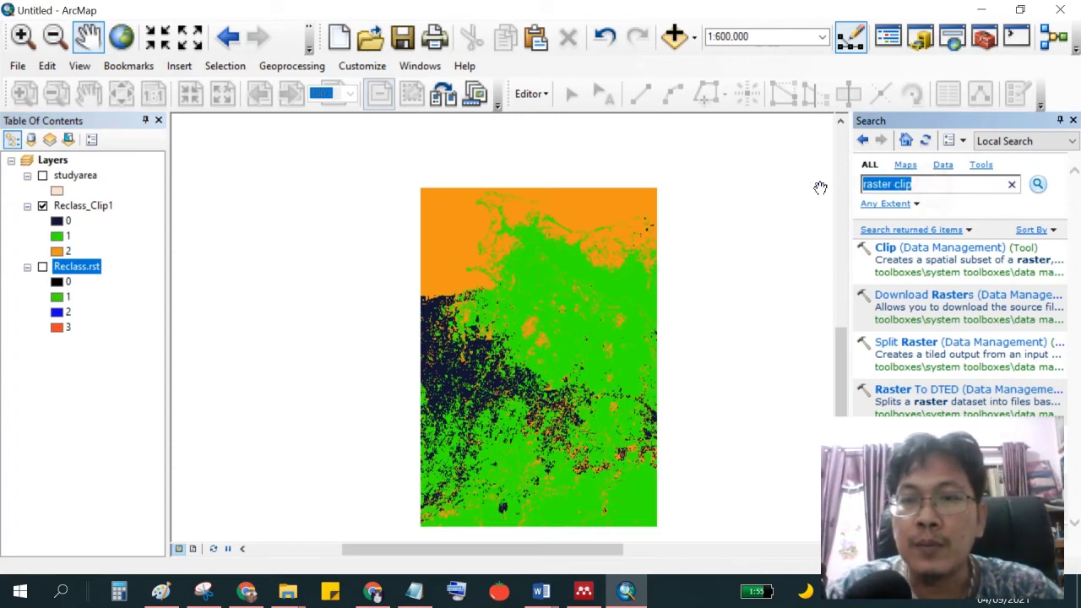
pyautogui.write('raster to ascii')
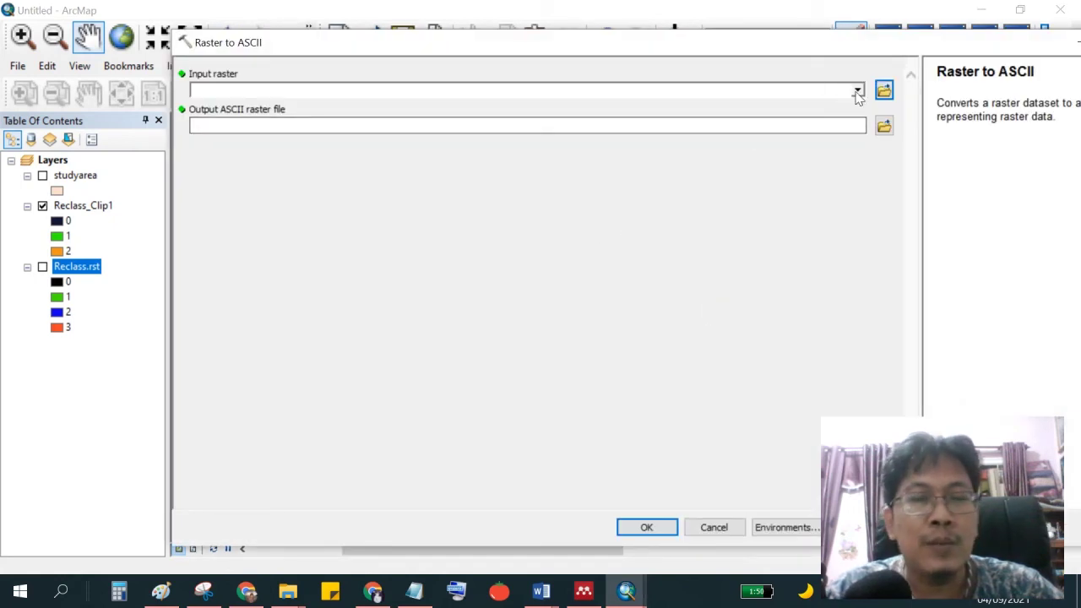
pyautogui.click(857, 90)
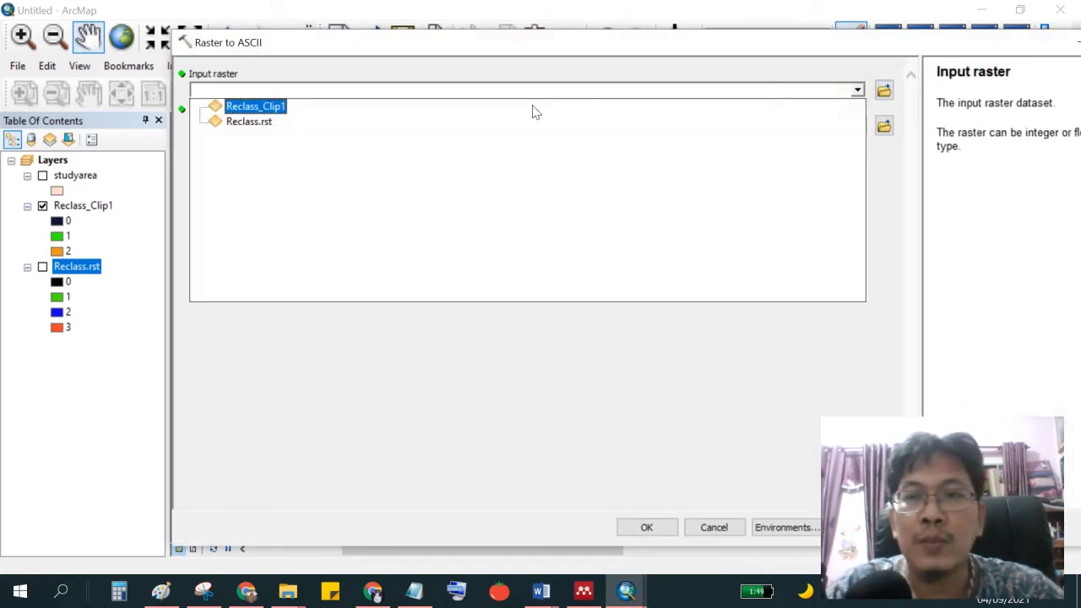
pyautogui.click(271, 108)
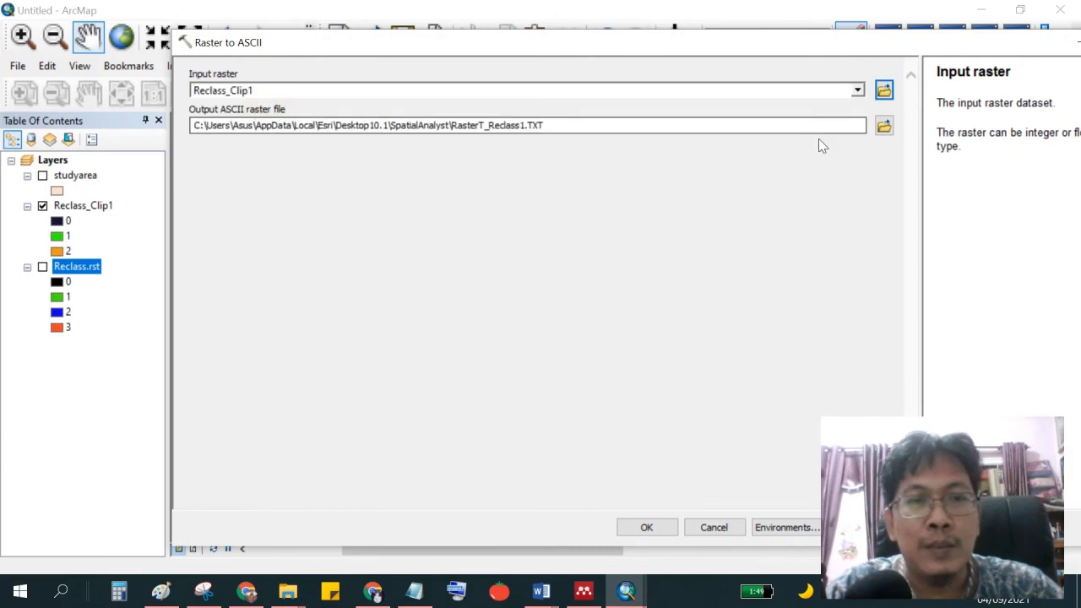
pyautogui.click(884, 125)
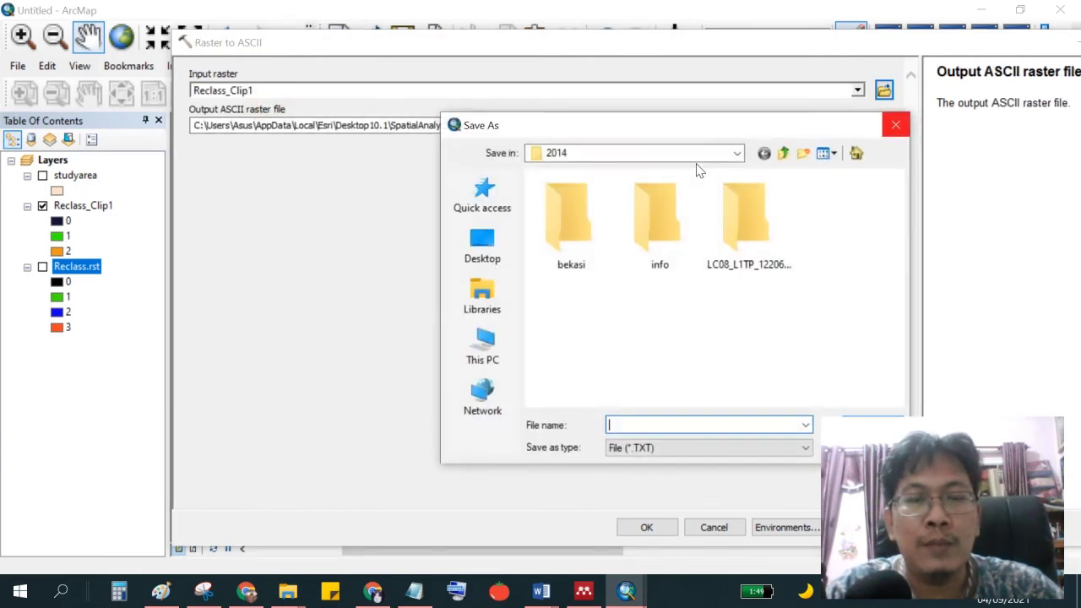
pyautogui.click(491, 360)
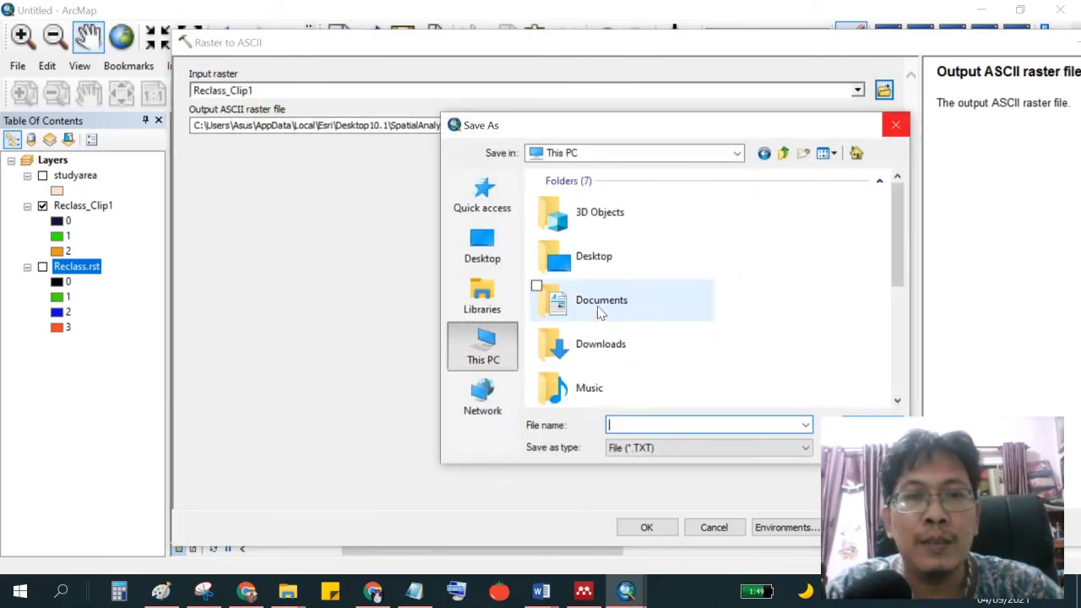
pyautogui.click(784, 155)
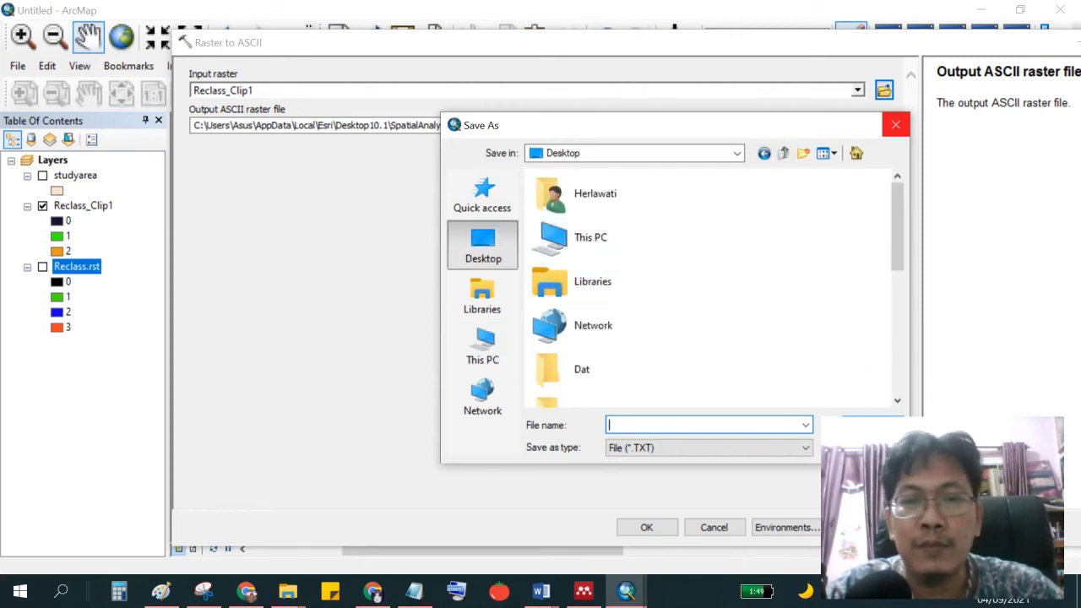
pyautogui.click(870, 447)
# Try to export Reclass_Clip1 as 2014asc.TXT in E:\Landsat Satellite\2014, and open the processing extent choices.
pyautogui.click(883, 126)
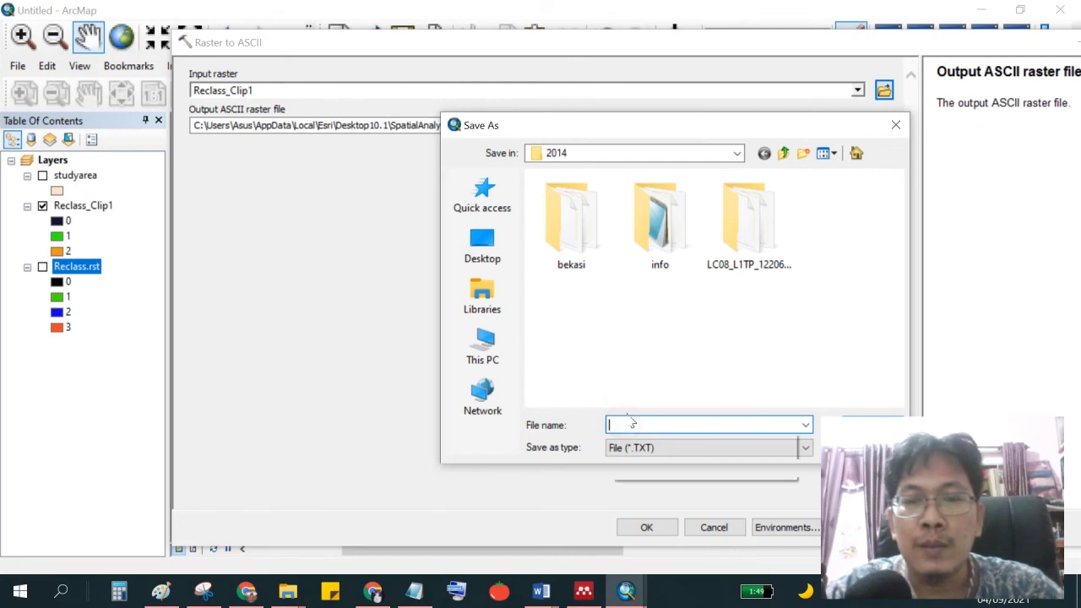
pyautogui.write('20')
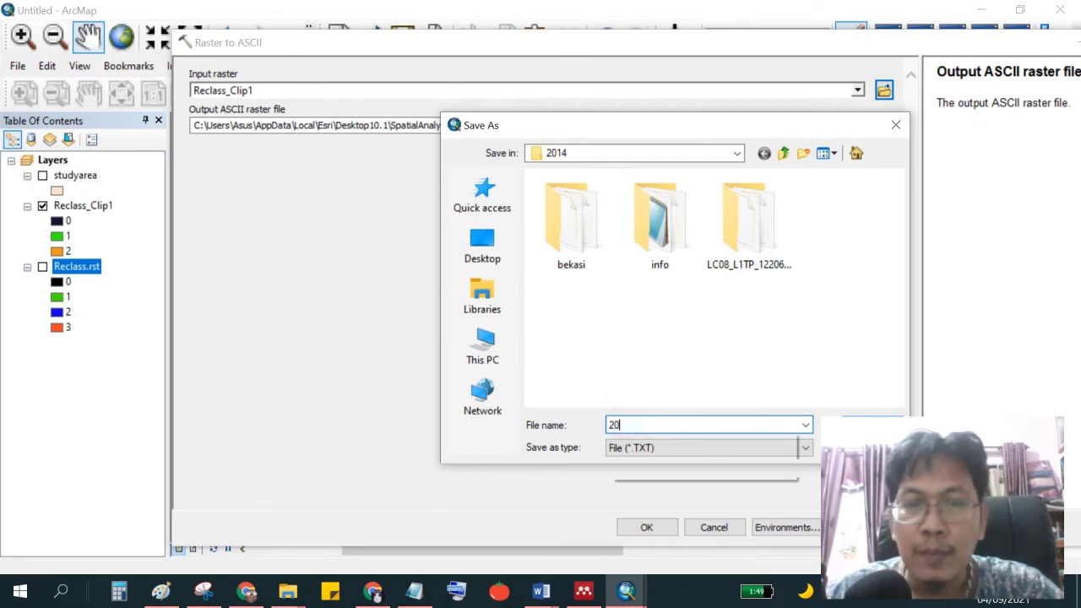
pyautogui.write('14asc')
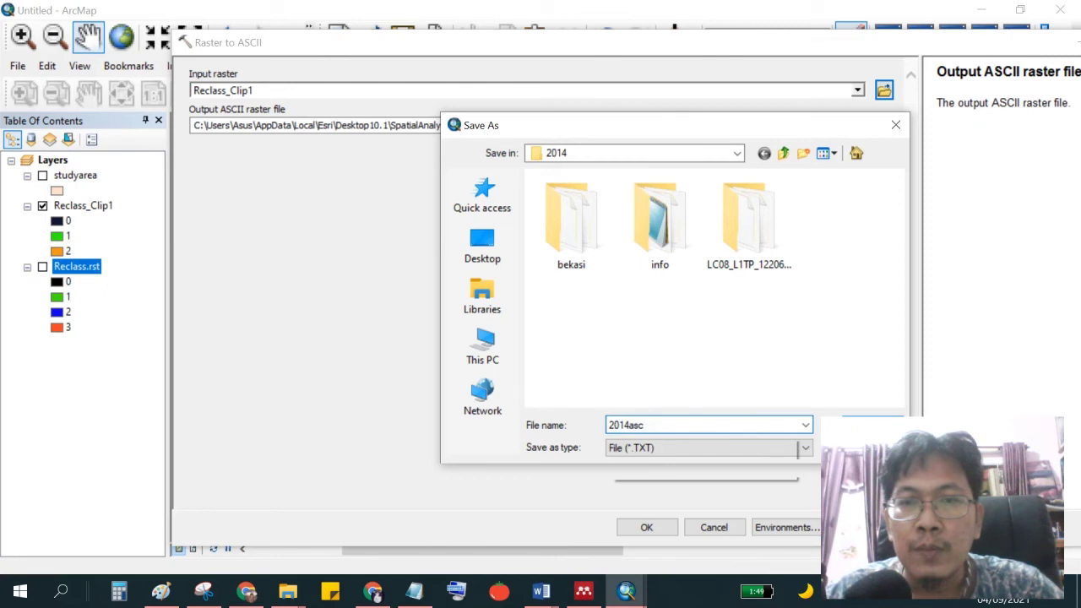
pyautogui.press('Return')
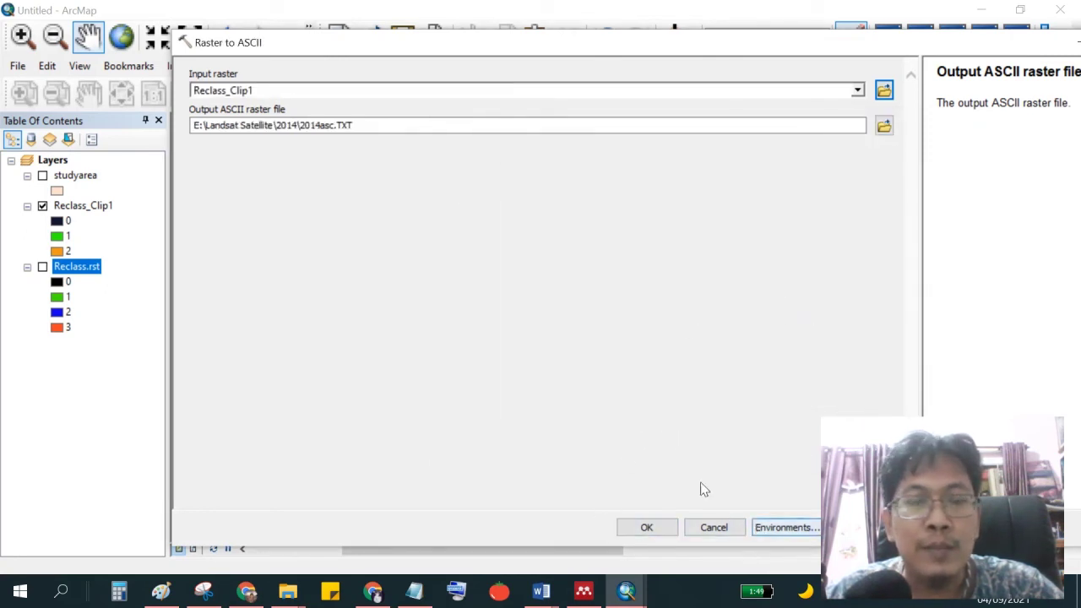
pyautogui.click(649, 527)
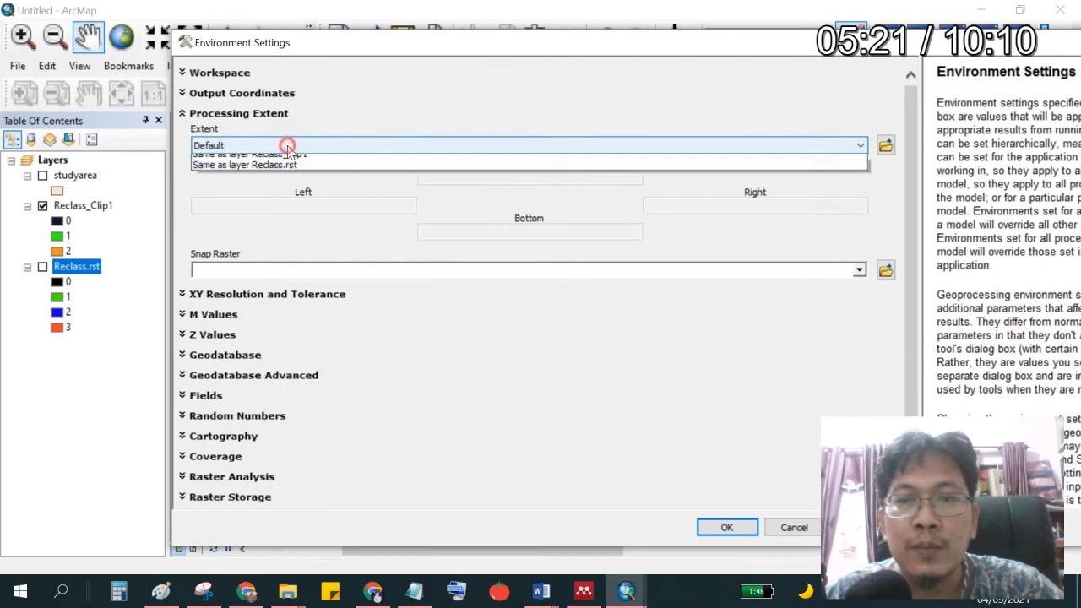
pyautogui.click(285, 145)
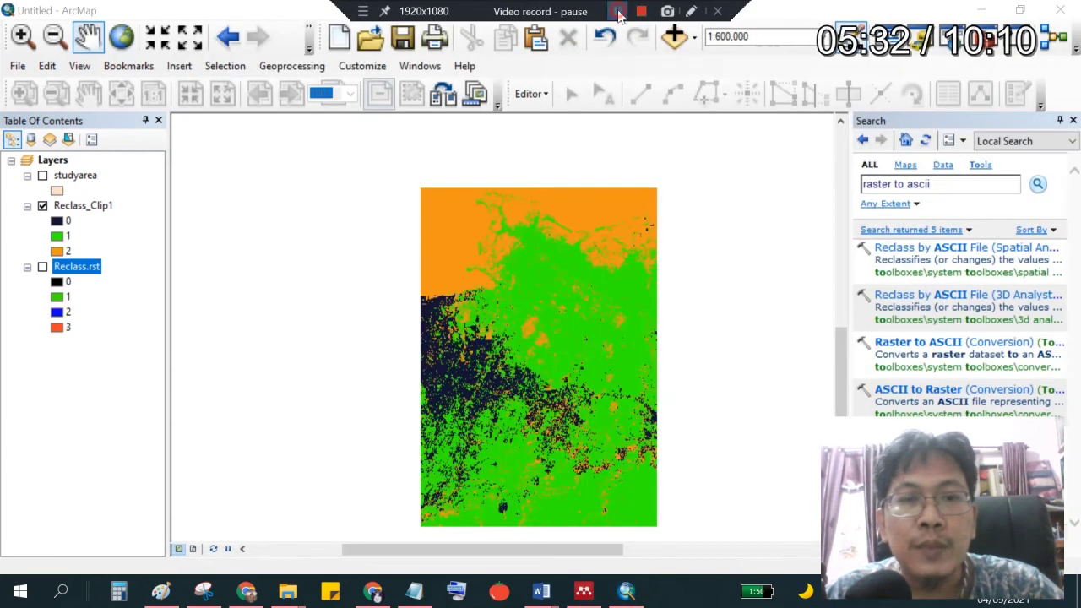
# Open the symbology properties of the Reclass_Clip1 layer.
pyautogui.click(83, 206)
pyautogui.doubleClick(84, 206)
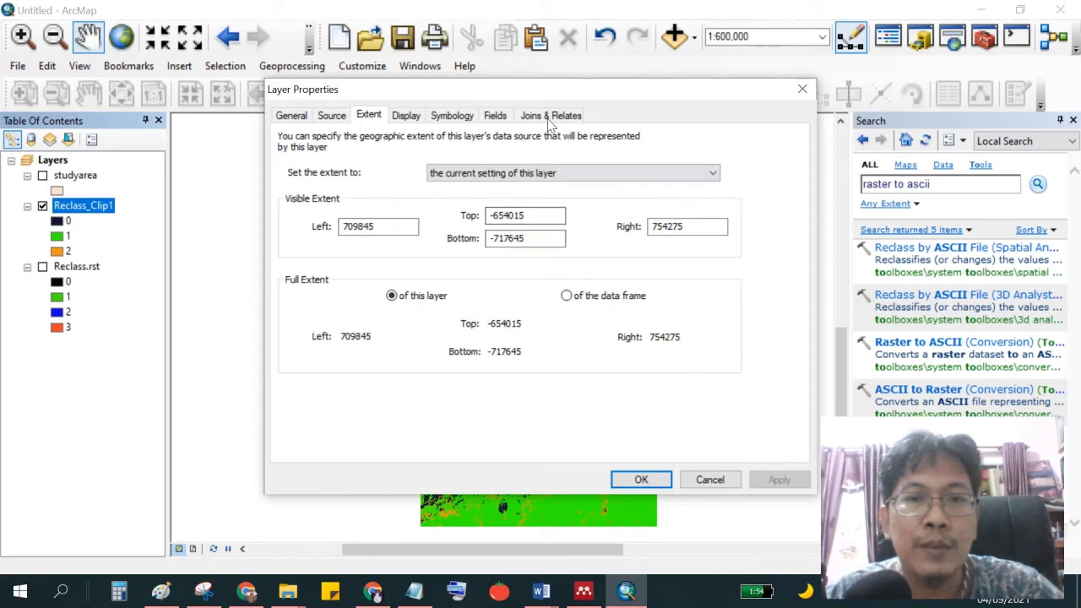
pyautogui.click(456, 115)
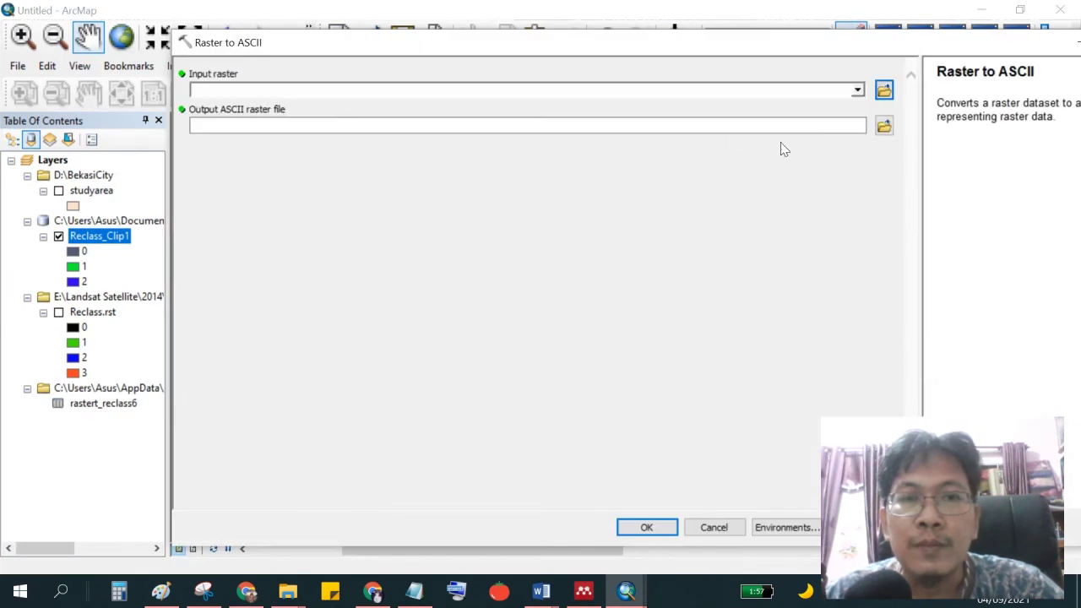
# Convert Reclass_Clip1 to an ASCII raster file, keeping the default output location.
pyautogui.click(847, 92)
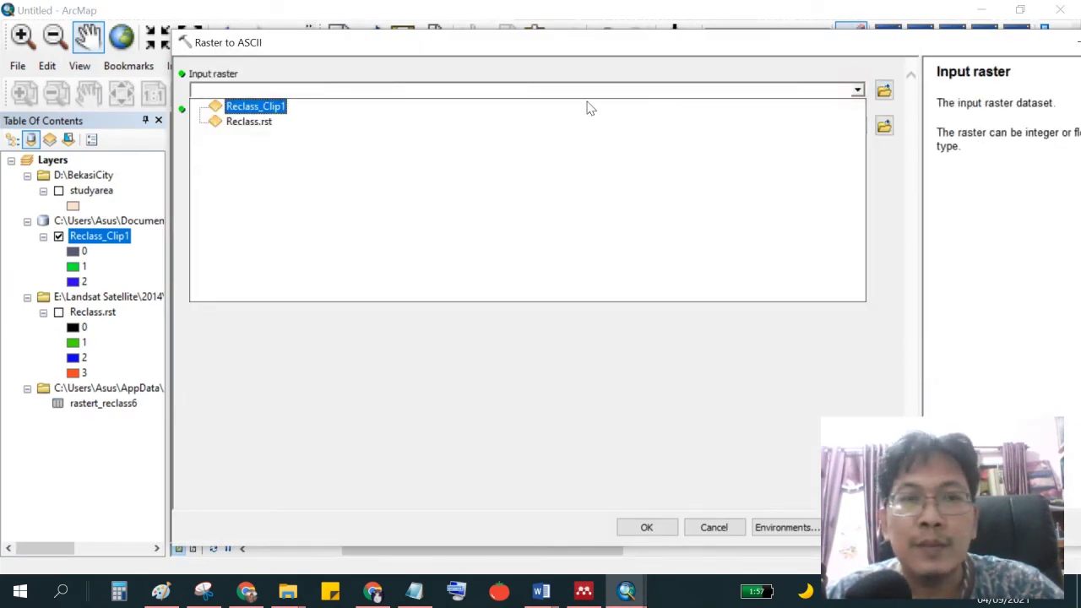
pyautogui.click(273, 110)
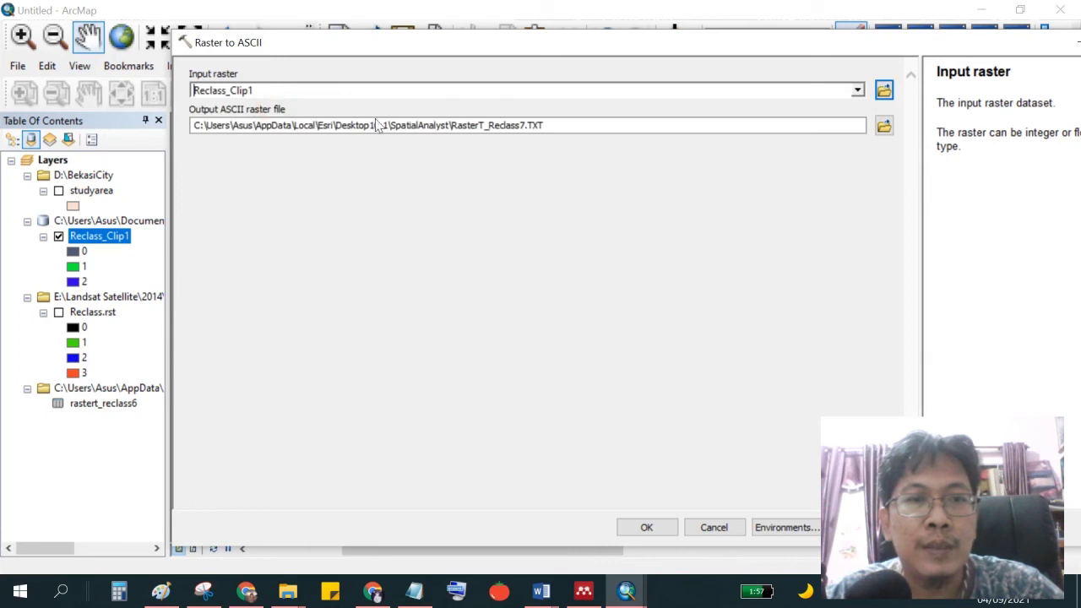
pyautogui.click(648, 528)
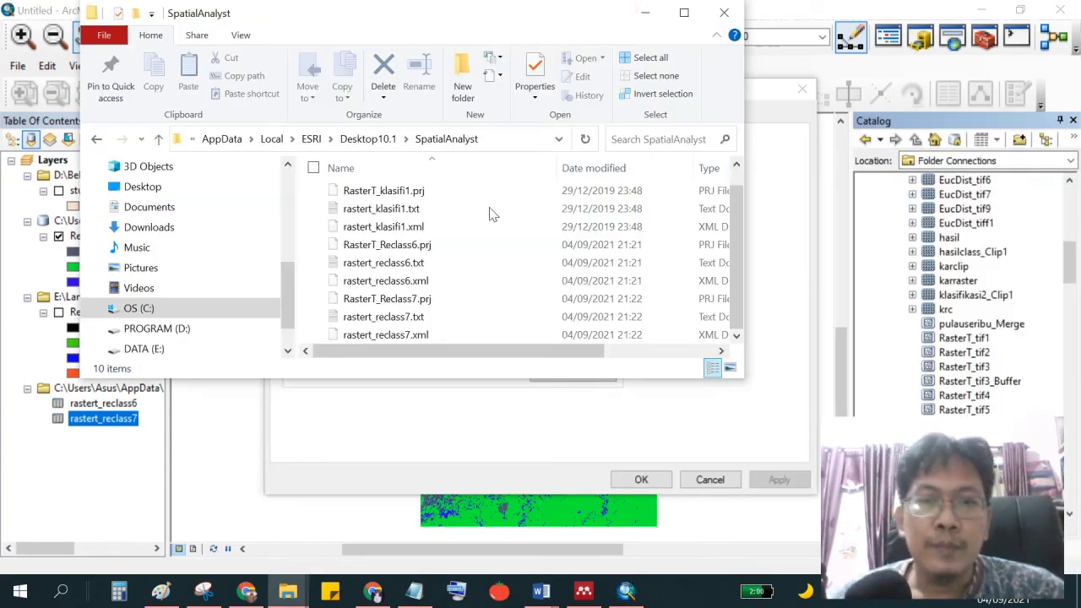
# Copy rastert_reclass7.txt from the SpatialAnalyst folder into E:\Landsat Satellite\2014.
pyautogui.rightClick(389, 321)
pyautogui.click(429, 478)
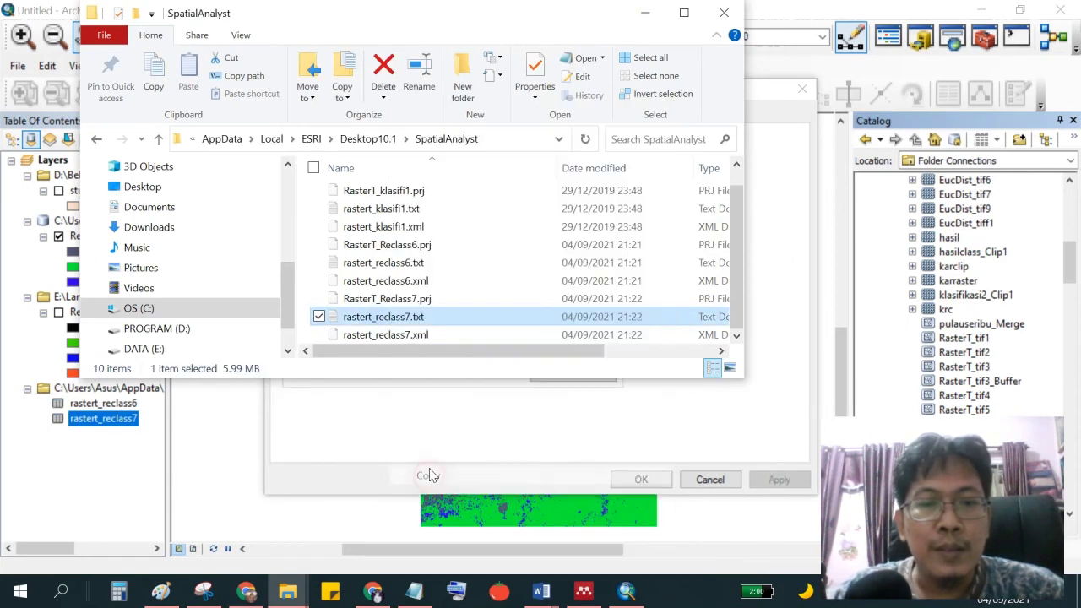
pyautogui.click(101, 349)
pyautogui.scroll(-2, 169, 245)
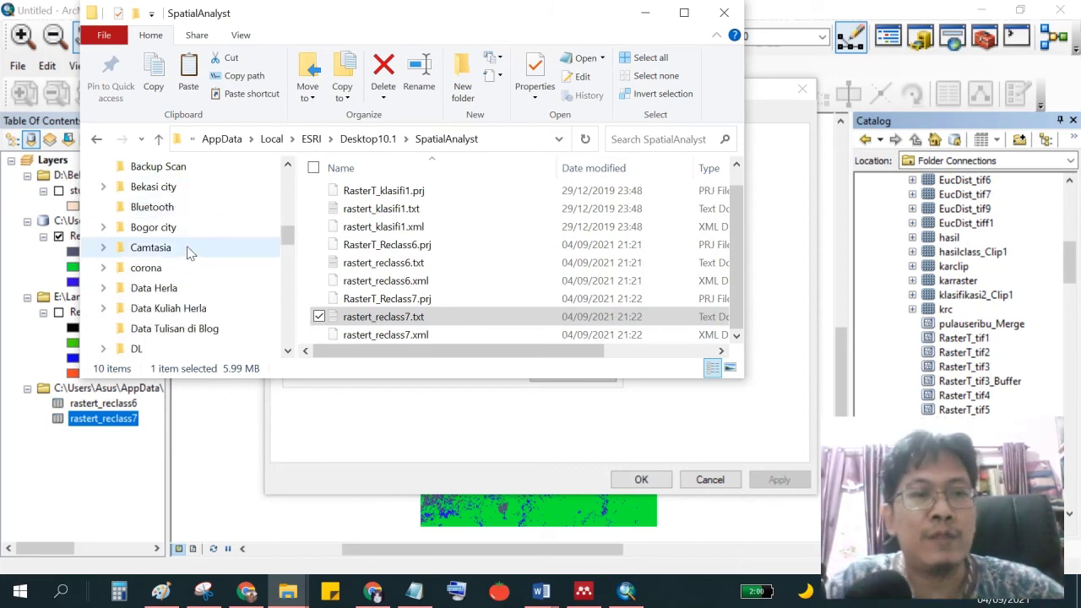
pyautogui.scroll(-1, 190, 253)
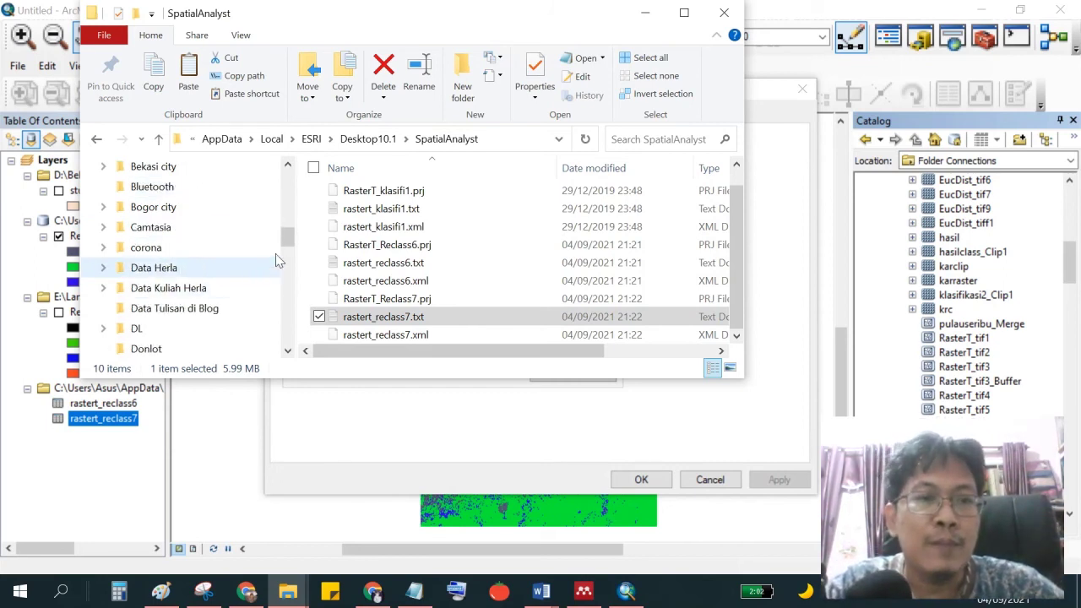
pyautogui.moveTo(286, 235); pyautogui.dragTo(287, 278)
pyautogui.click(192, 253)
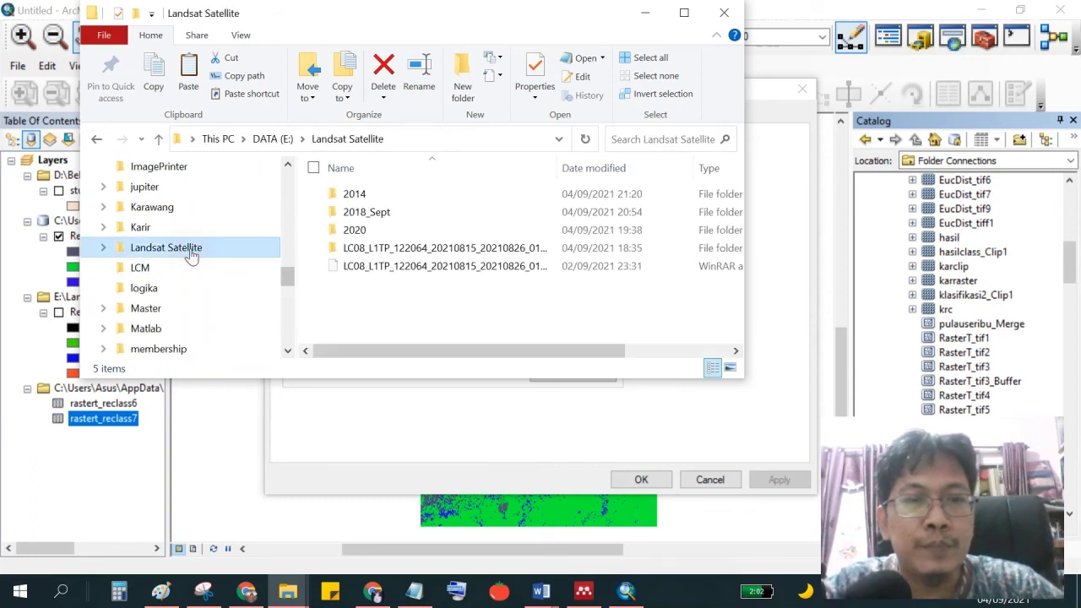
pyautogui.doubleClick(354, 195)
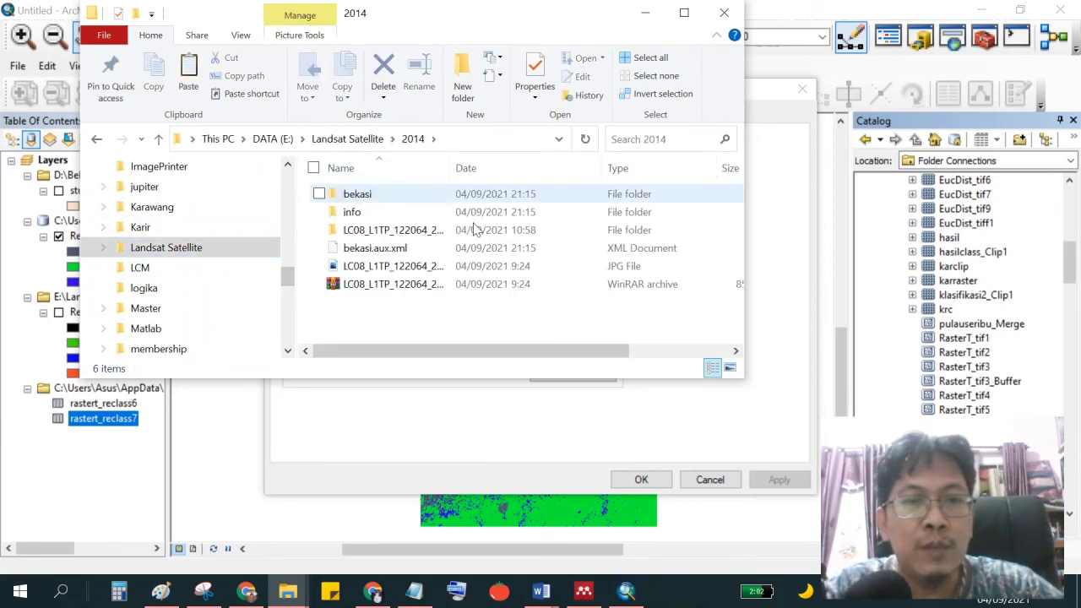
pyautogui.rightClick(370, 321)
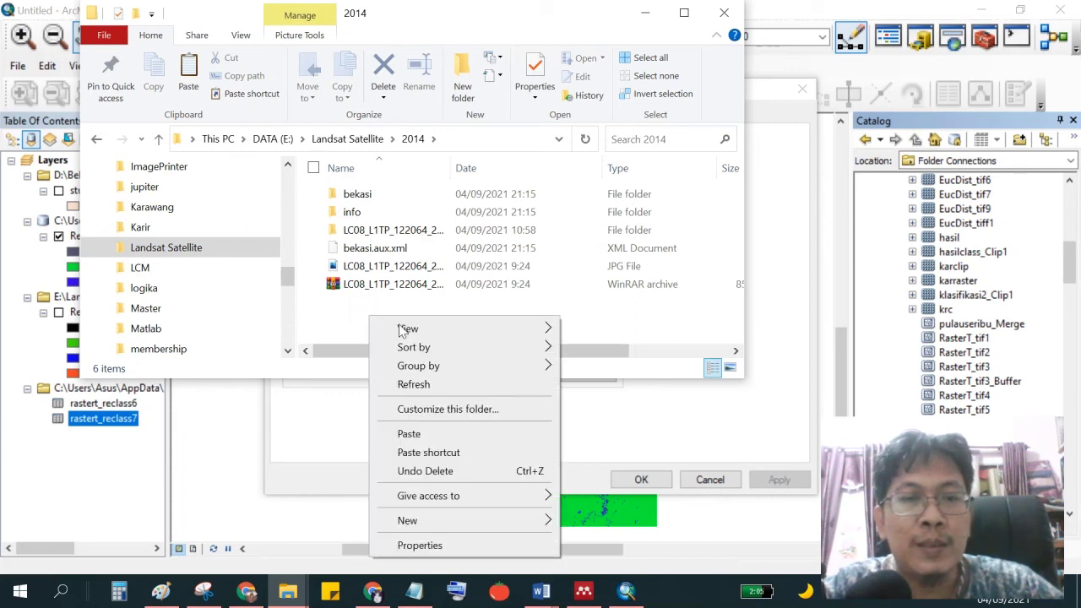
pyautogui.click(409, 433)
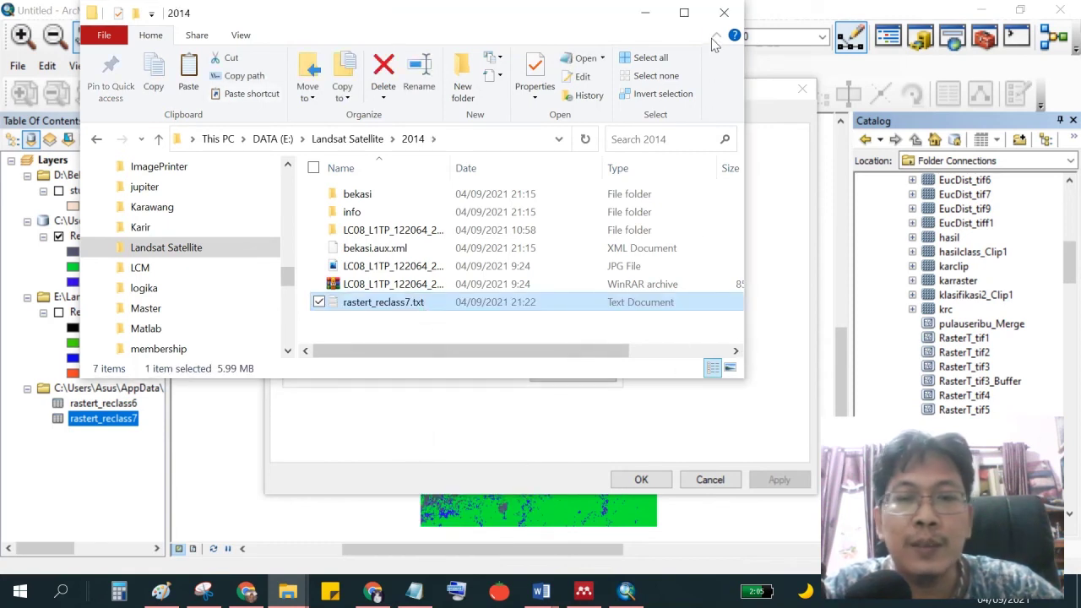
# Start TerrSet from the desktop and dismiss its welcome window.
pyautogui.press('super+d')
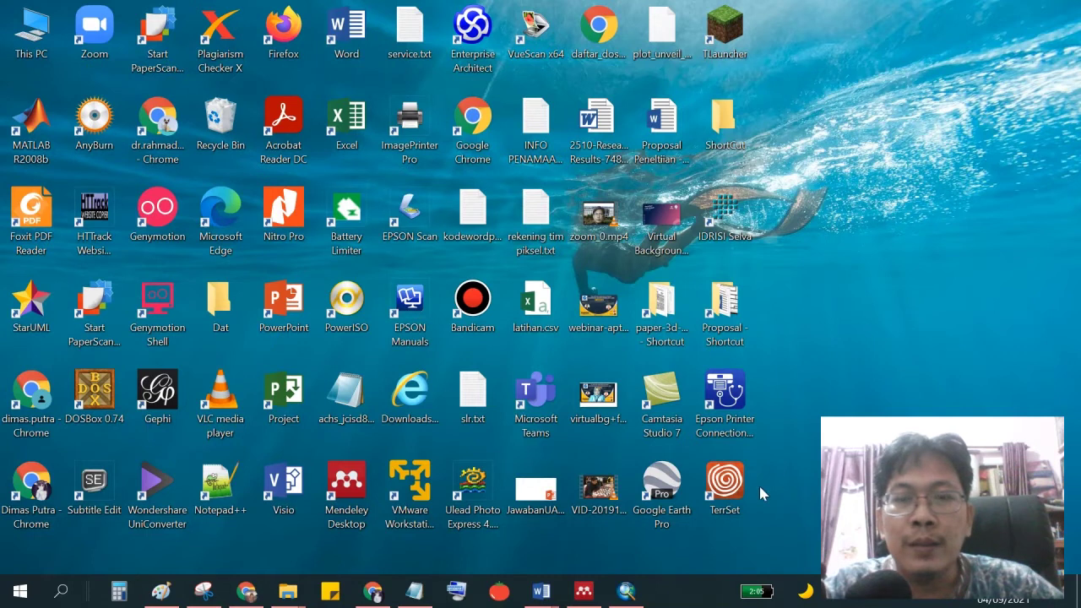
pyautogui.doubleClick(728, 487)
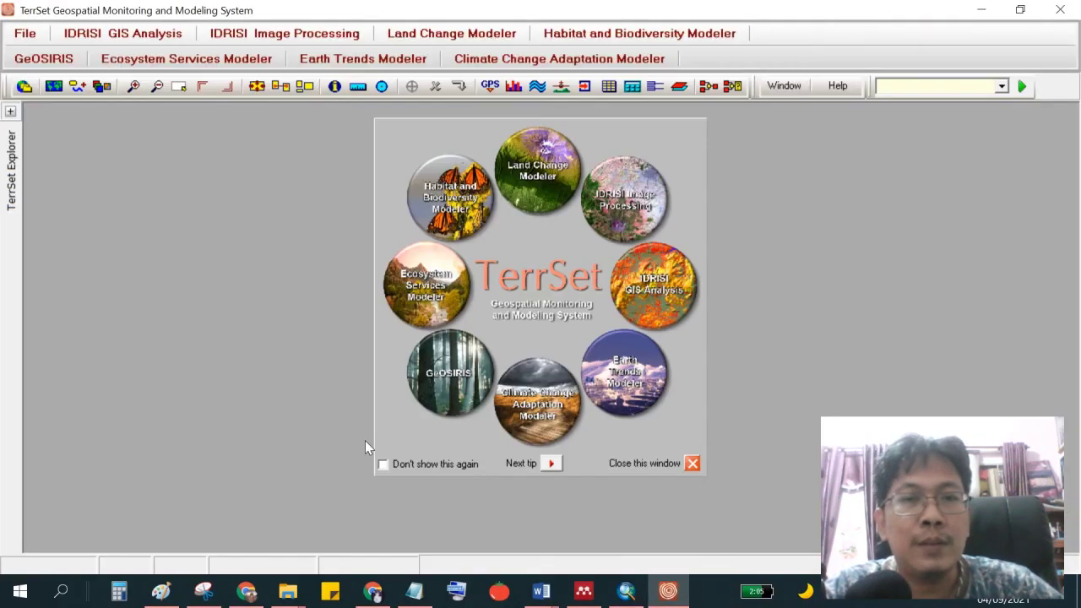
pyautogui.click(691, 463)
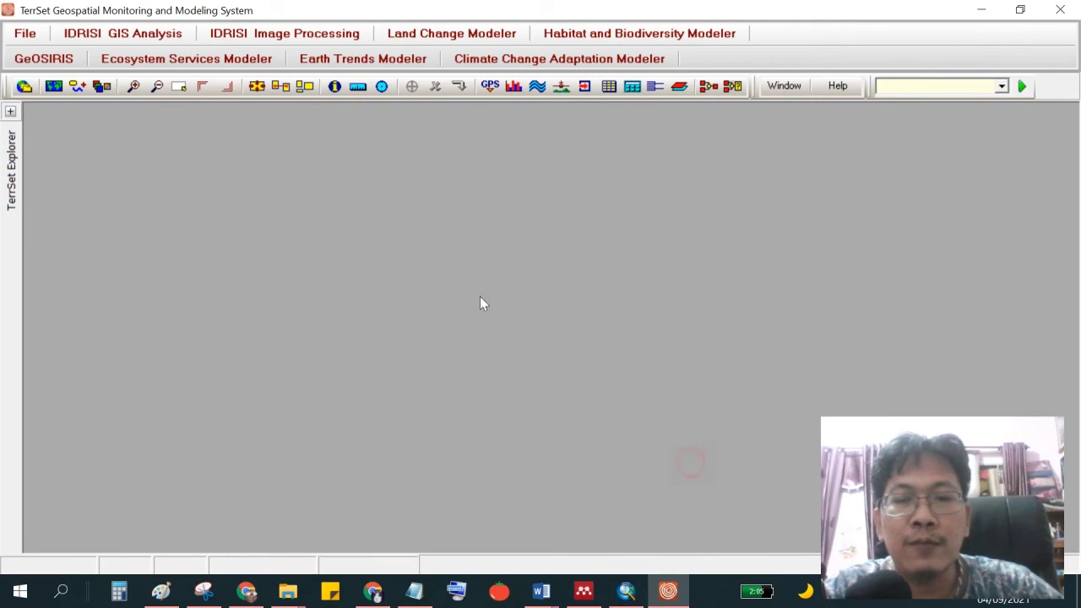
# Open the folder selection for the Default project's working folder and expand the DATA (E:) drive.
pyautogui.click(12, 164)
pyautogui.click(25, 132)
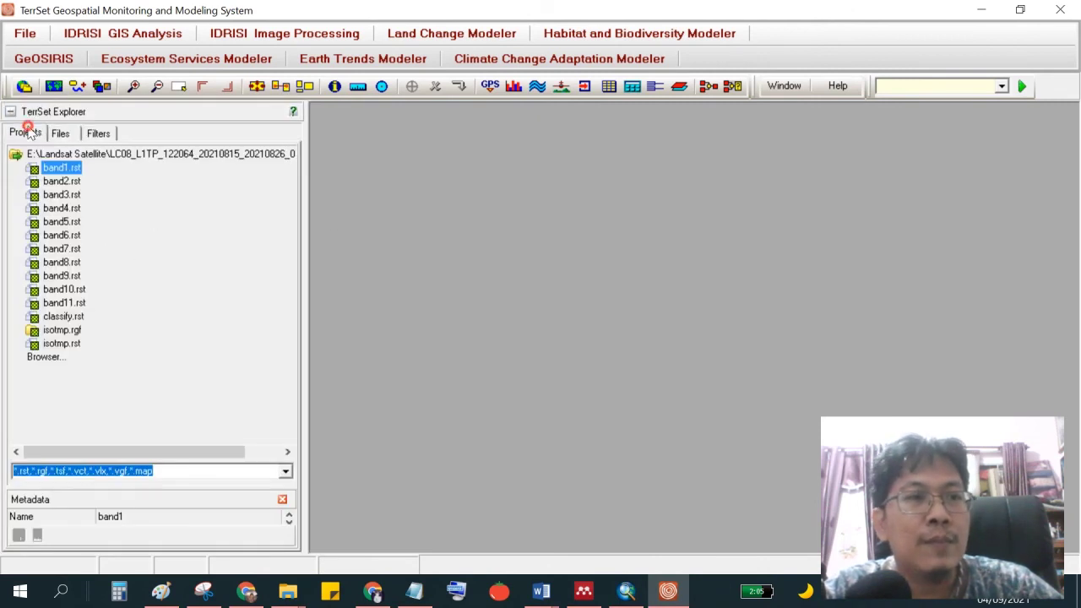
pyautogui.click(285, 279)
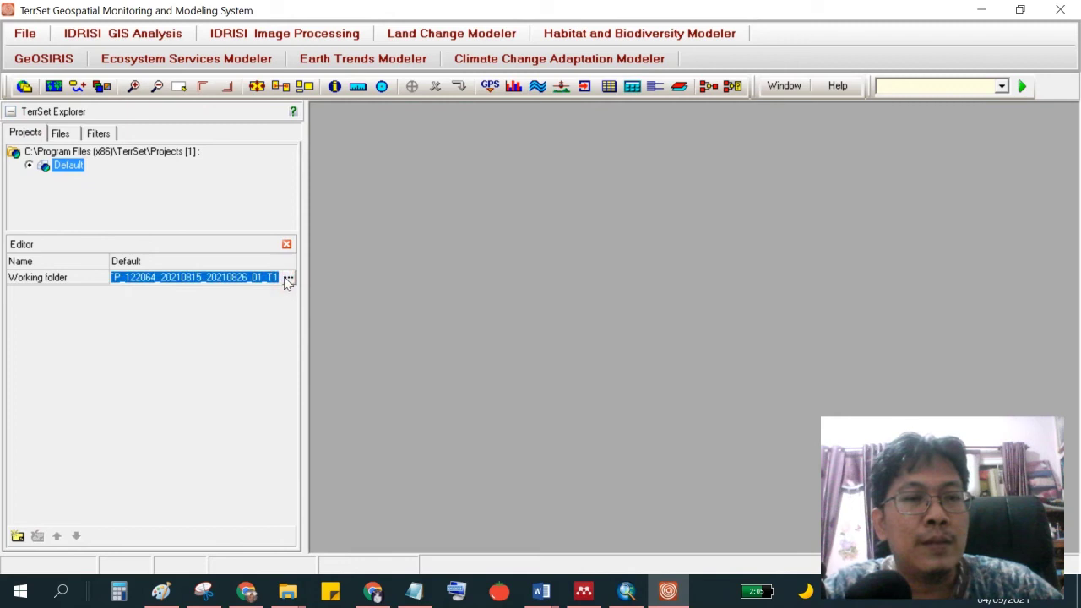
pyautogui.click(287, 277)
pyautogui.click(426, 183)
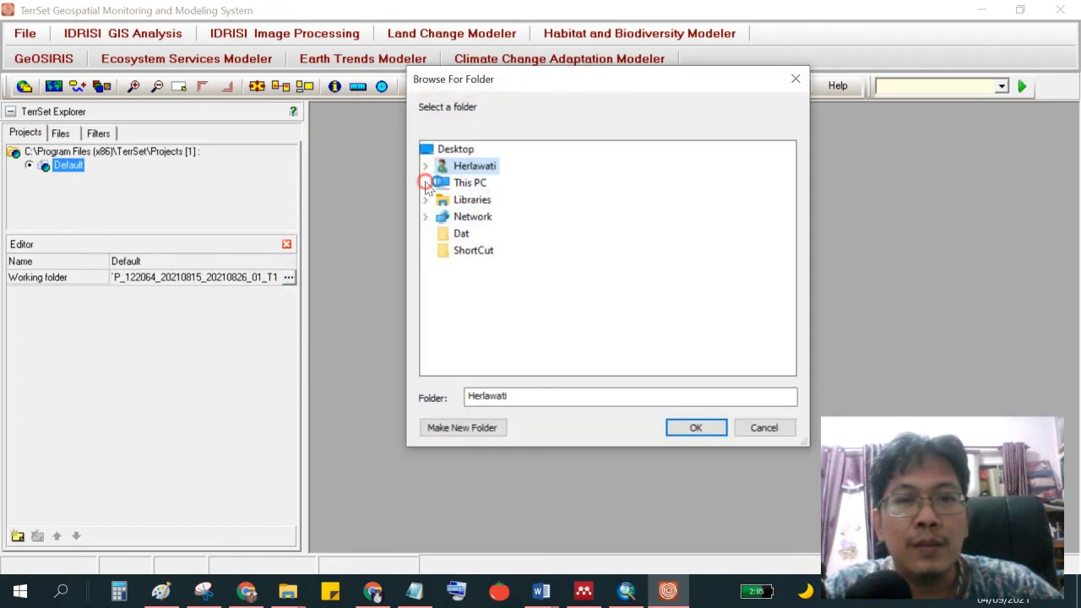
pyautogui.click(442, 352)
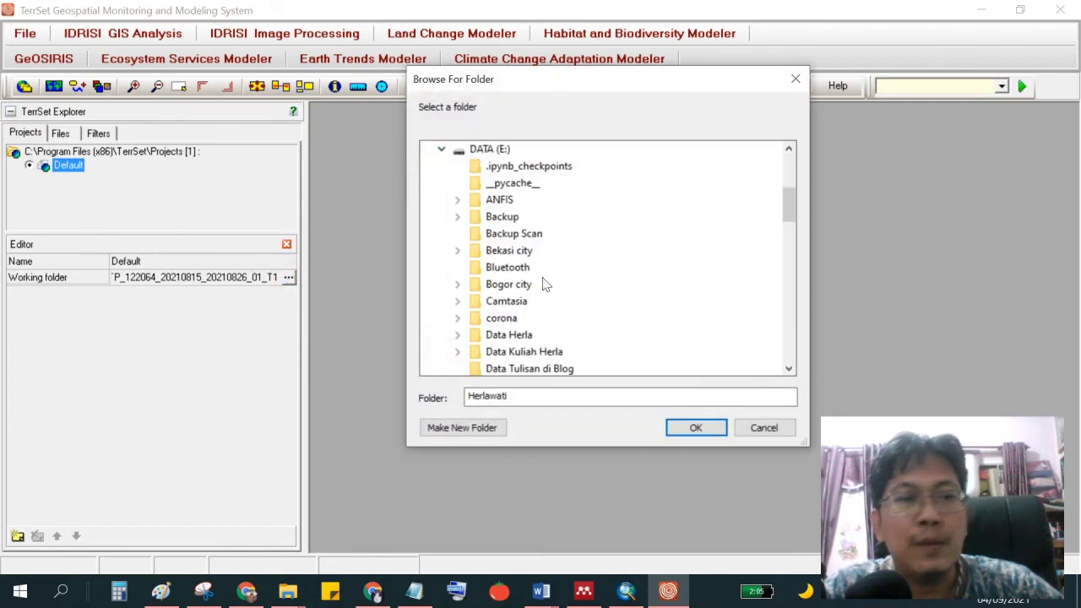
pyautogui.scroll(-5, 543, 285)
pyautogui.scroll(-5, 516, 292)
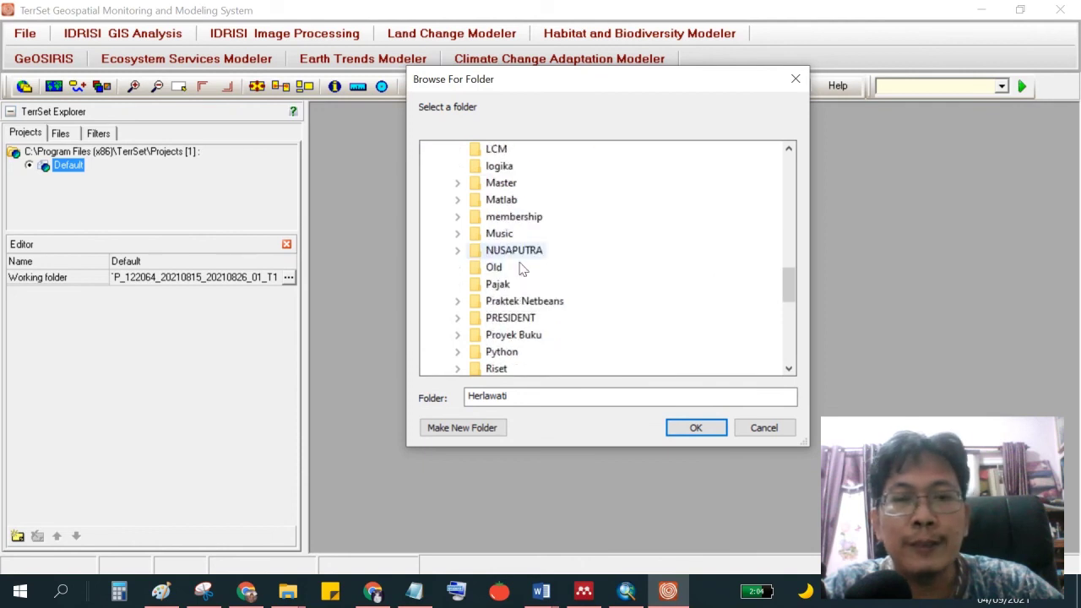
pyautogui.scroll(-6, 490, 291)
pyautogui.scroll(4, 492, 291)
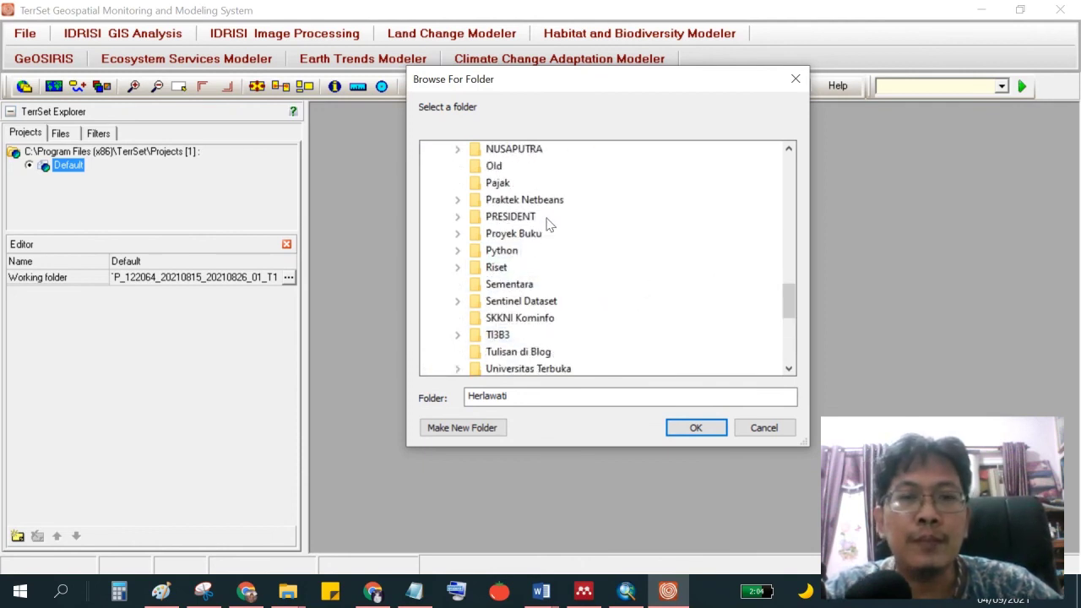
pyautogui.doubleClick(507, 213)
pyautogui.scroll(-7, 613, 225)
pyautogui.click(472, 352)
pyautogui.scroll(8, 507, 266)
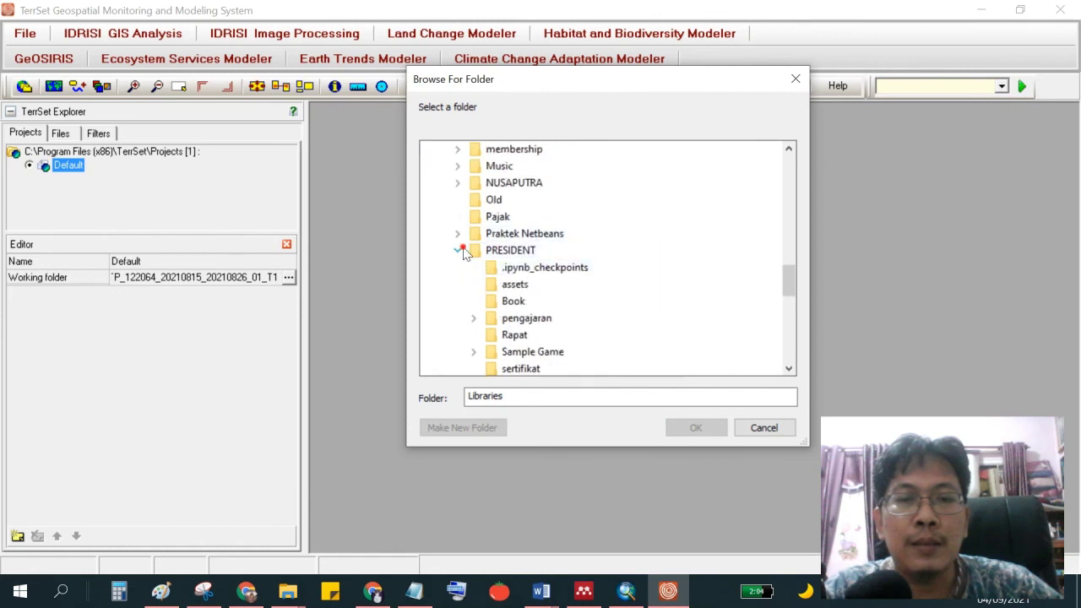
pyautogui.click(457, 250)
# Set the Default project's working folder to E:\Landsat Satellite\2014.
pyautogui.scroll(-2, 546, 282)
pyautogui.scroll(10, 540, 262)
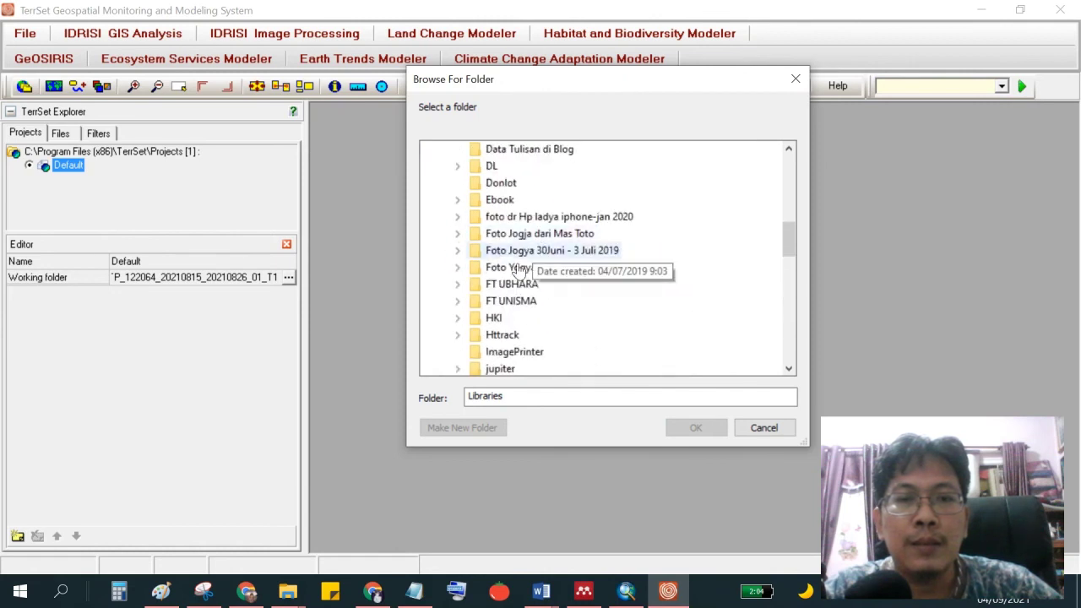
pyautogui.scroll(-4, 520, 266)
pyautogui.click(457, 216)
pyautogui.doubleClick(500, 233)
pyautogui.click(691, 426)
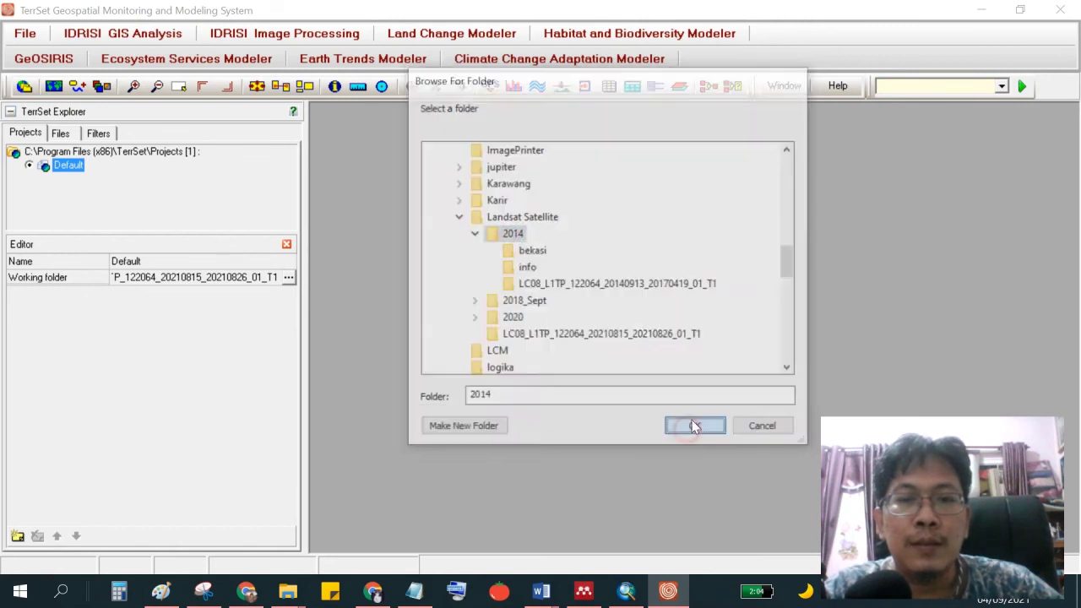
# Start the ESRI ArcRaster import and choose conversion from ArcInfo raster ASCII format to Idrisi.
pyautogui.click(26, 34)
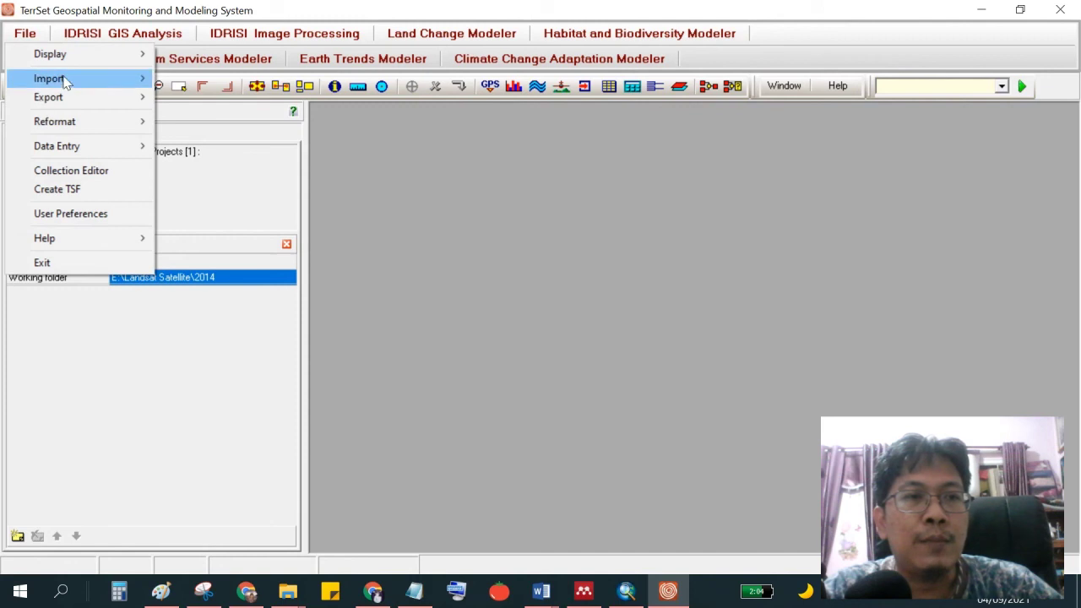
pyautogui.moveTo(135, 78)
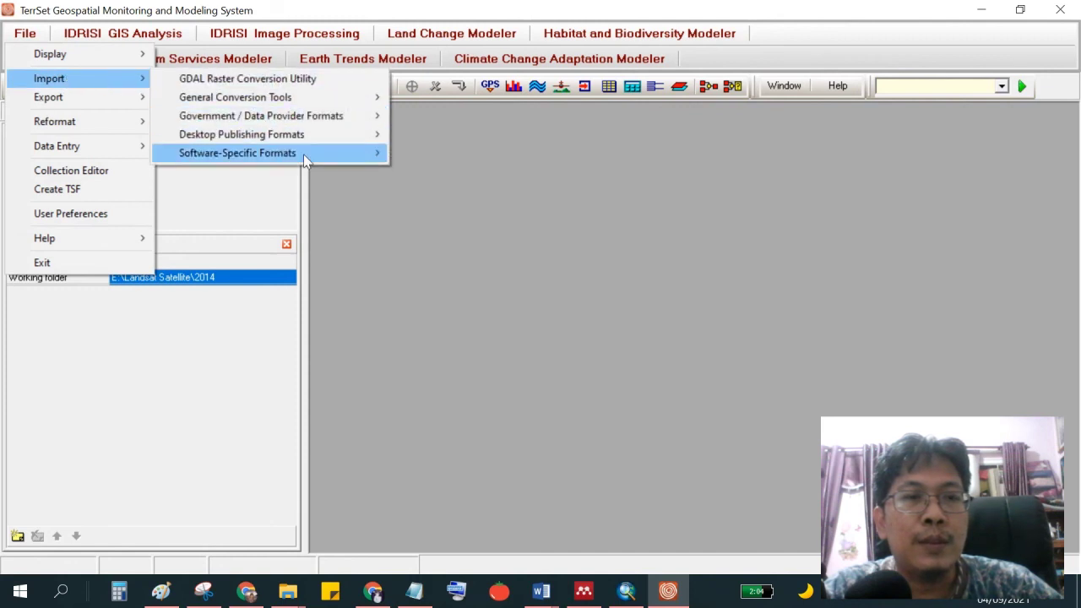
pyautogui.moveTo(363, 155)
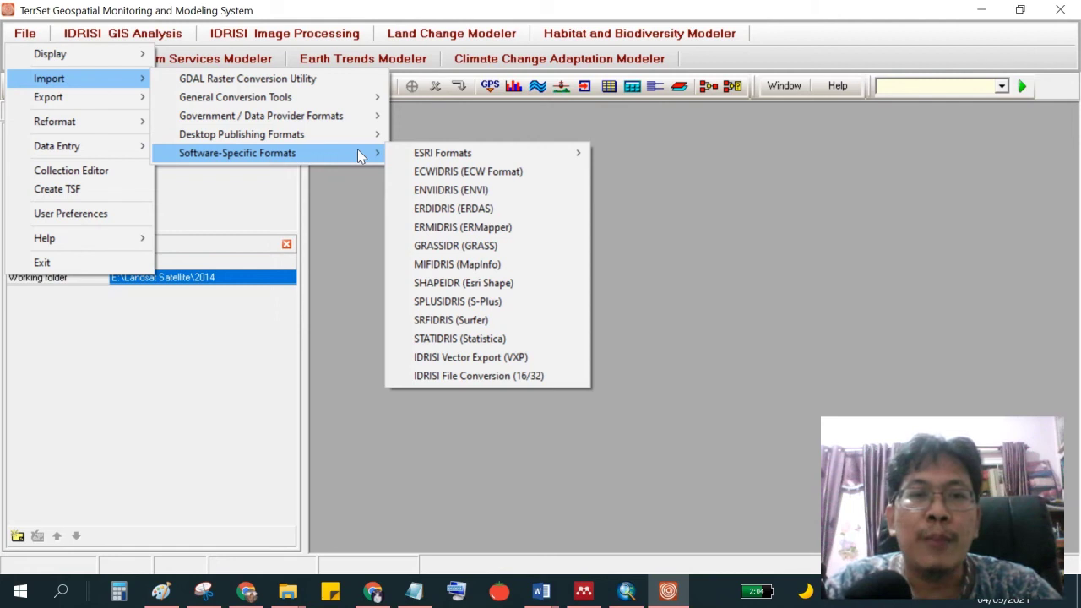
pyautogui.moveTo(509, 154)
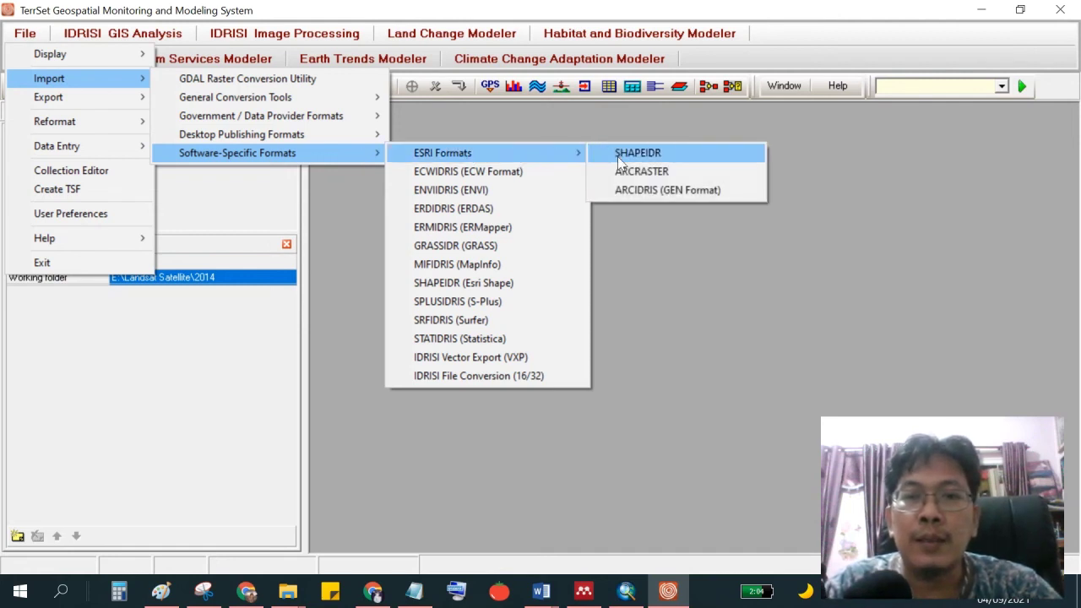
pyautogui.click(638, 170)
pyautogui.click(539, 371)
pyautogui.moveTo(722, 287); pyautogui.dragTo(710, 185)
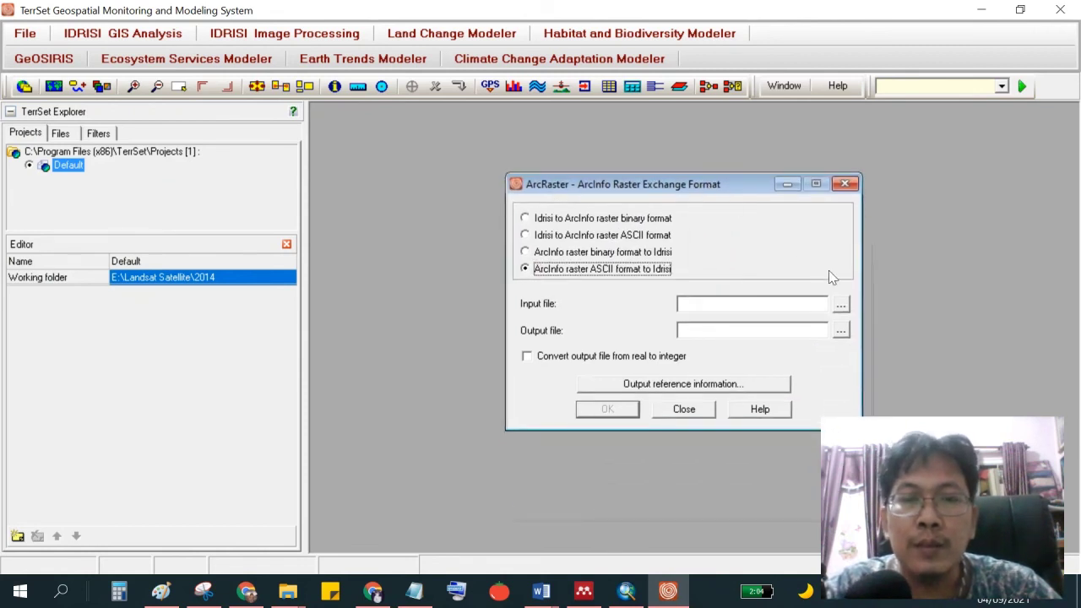
# Set rastert_reclass7.txt as the input file and name the output file 2014.
pyautogui.click(841, 304)
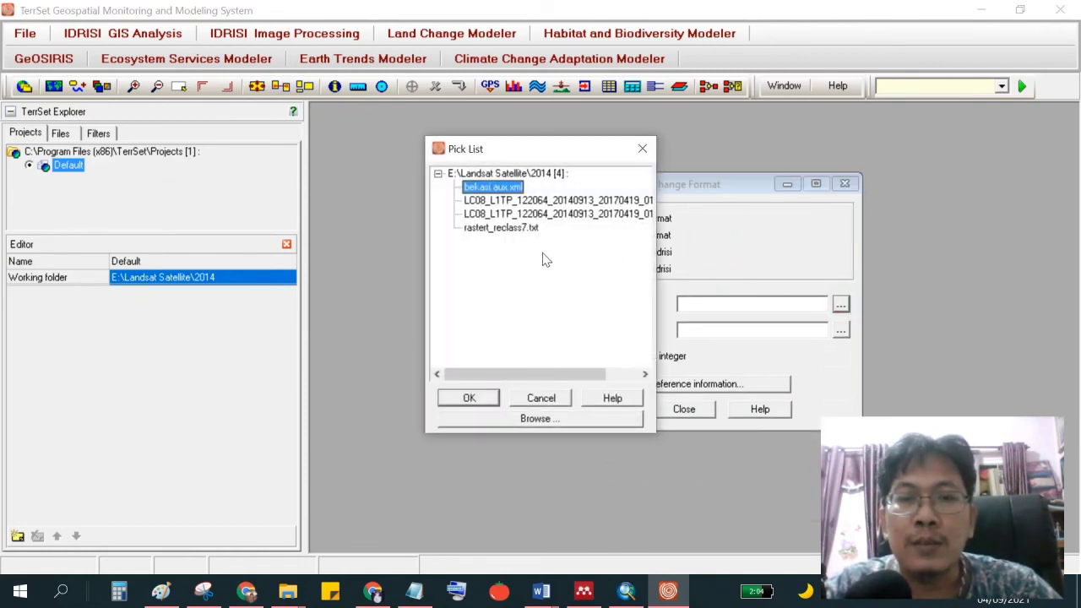
pyautogui.doubleClick(511, 228)
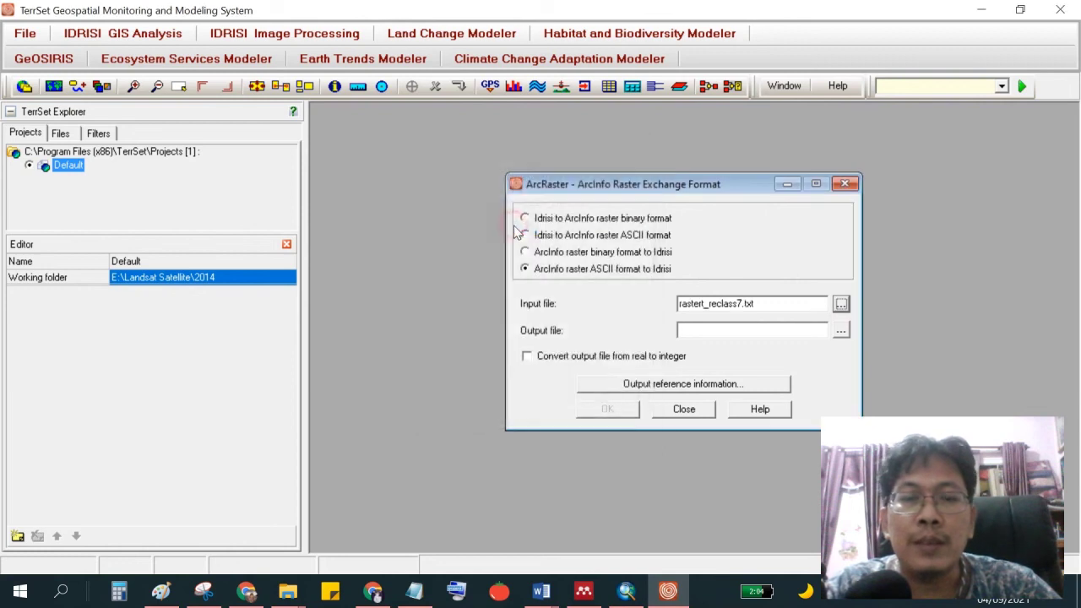
pyautogui.click(816, 332)
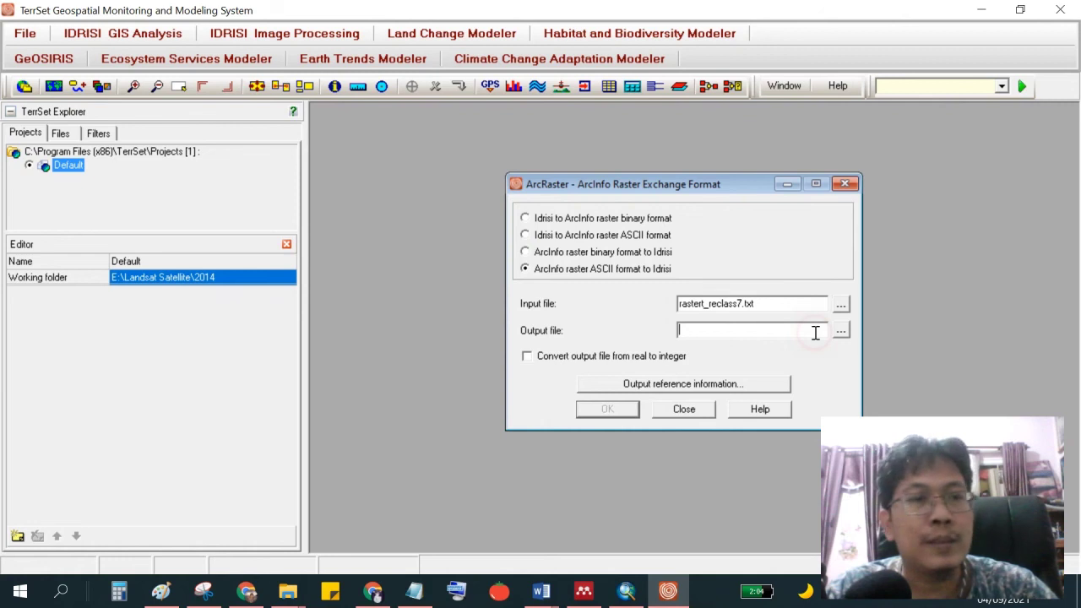
pyautogui.write('2014')
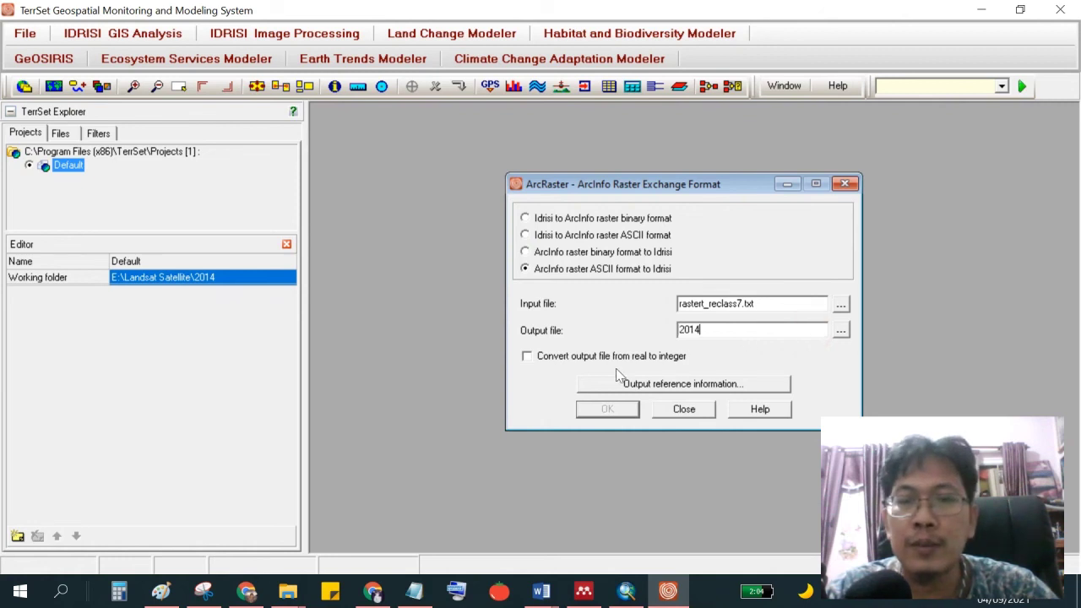
# Set the output reference system to UTM-48N, then run the conversion and close ArcRaster.
pyautogui.click(690, 387)
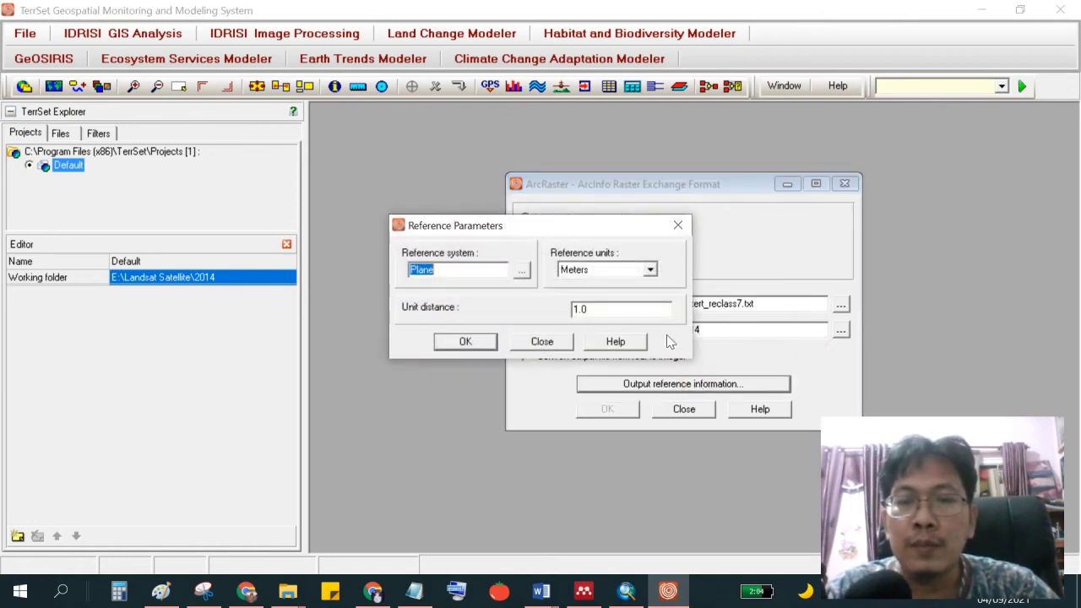
pyautogui.click(525, 272)
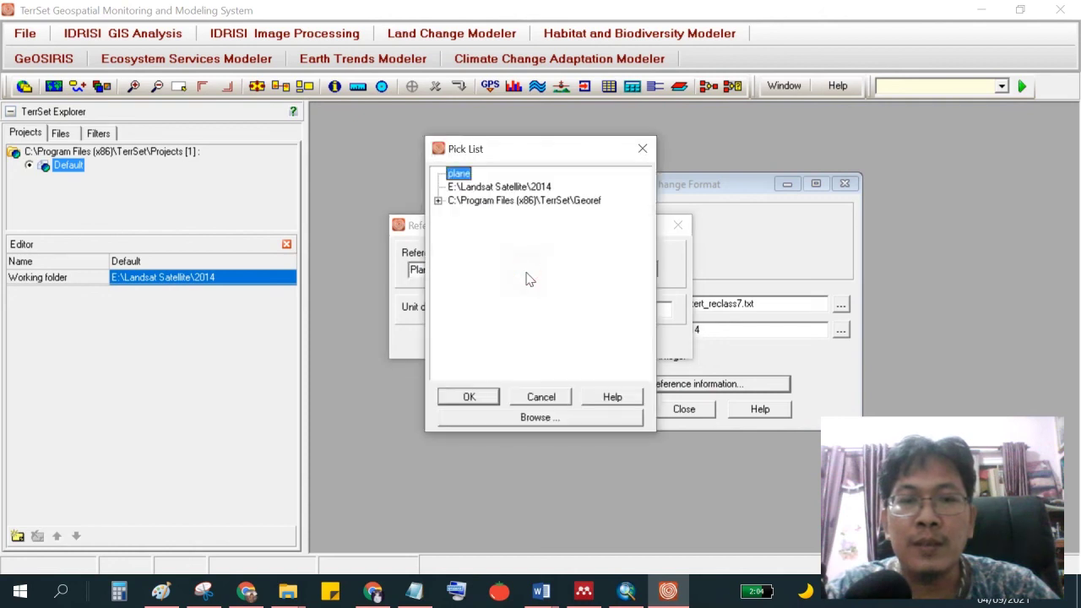
pyautogui.click(439, 201)
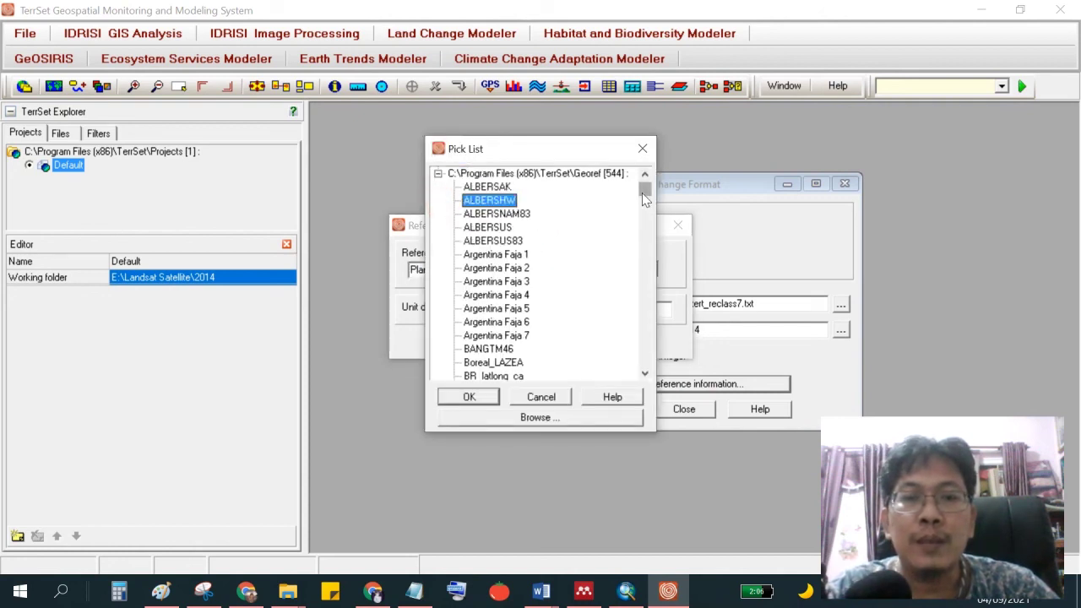
pyautogui.moveTo(641, 190); pyautogui.dragTo(642, 186)
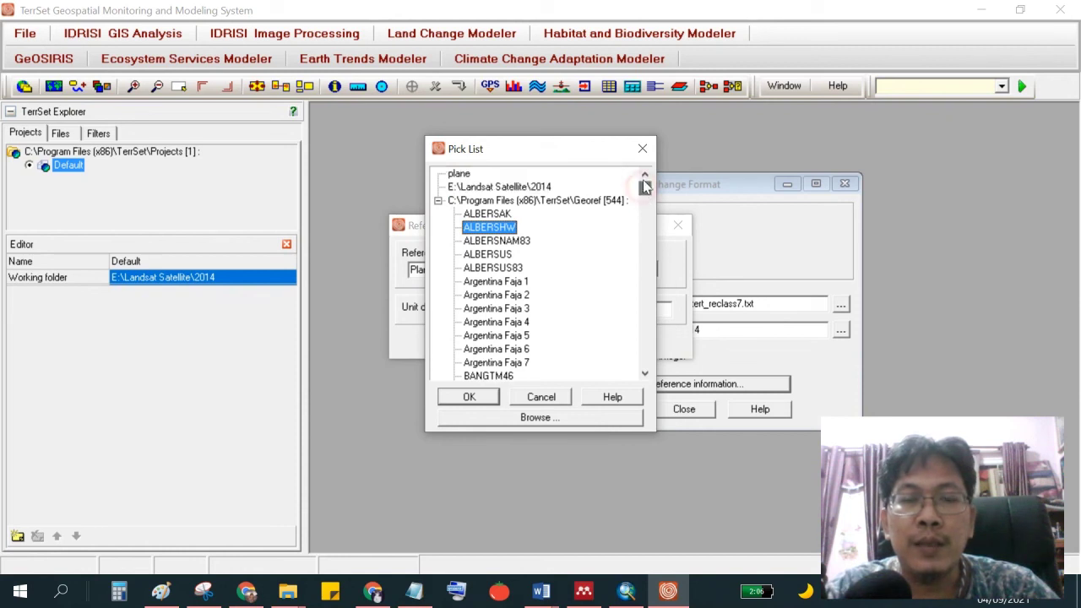
pyautogui.click(438, 201)
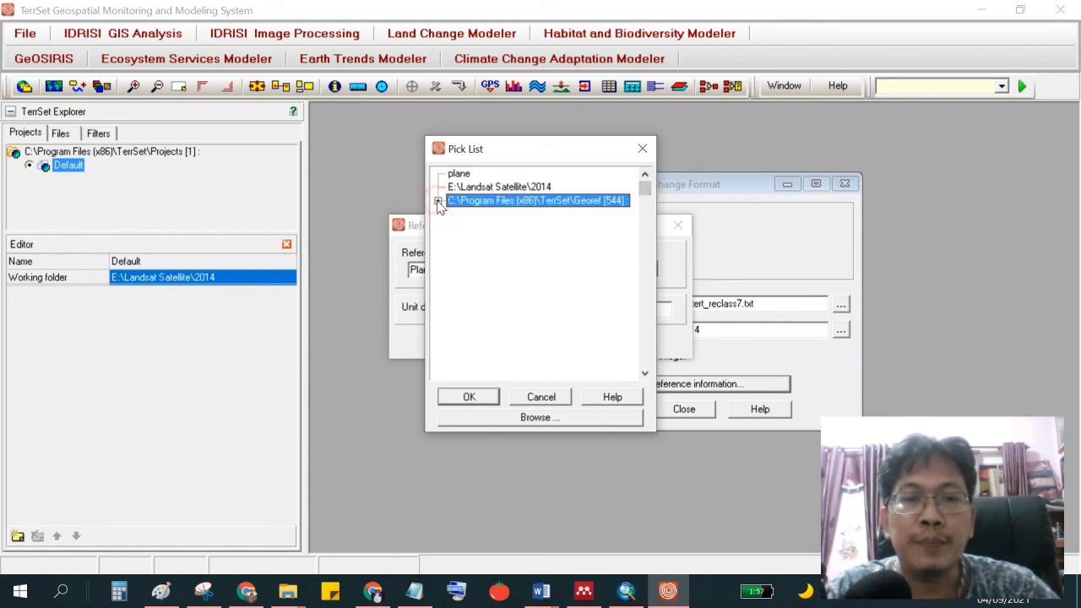
pyautogui.click(438, 201)
pyautogui.moveTo(649, 192); pyautogui.dragTo(640, 363)
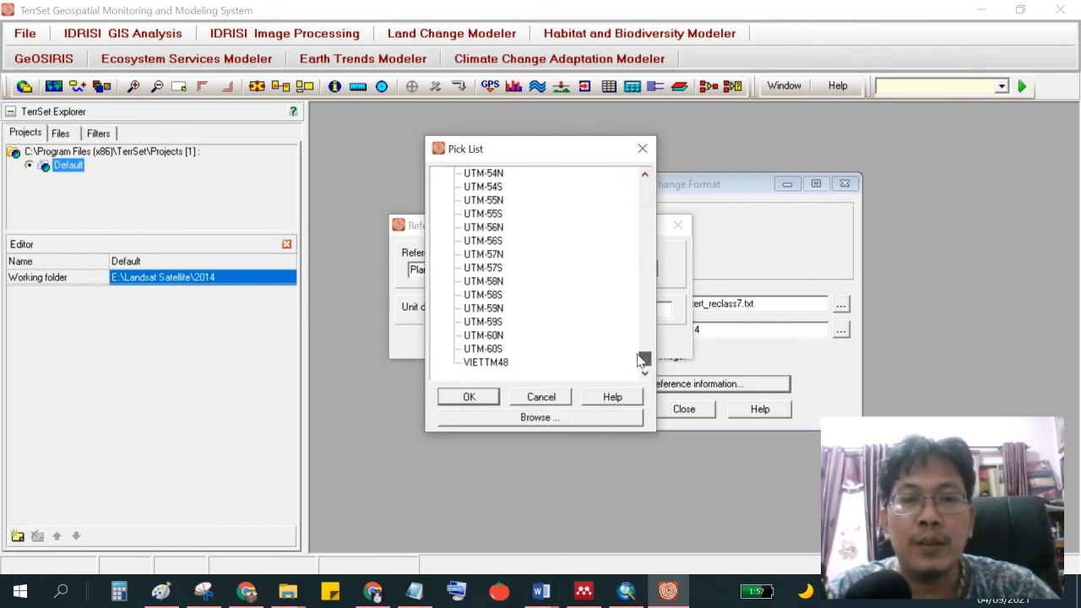
pyautogui.moveTo(641, 361); pyautogui.dragTo(644, 350)
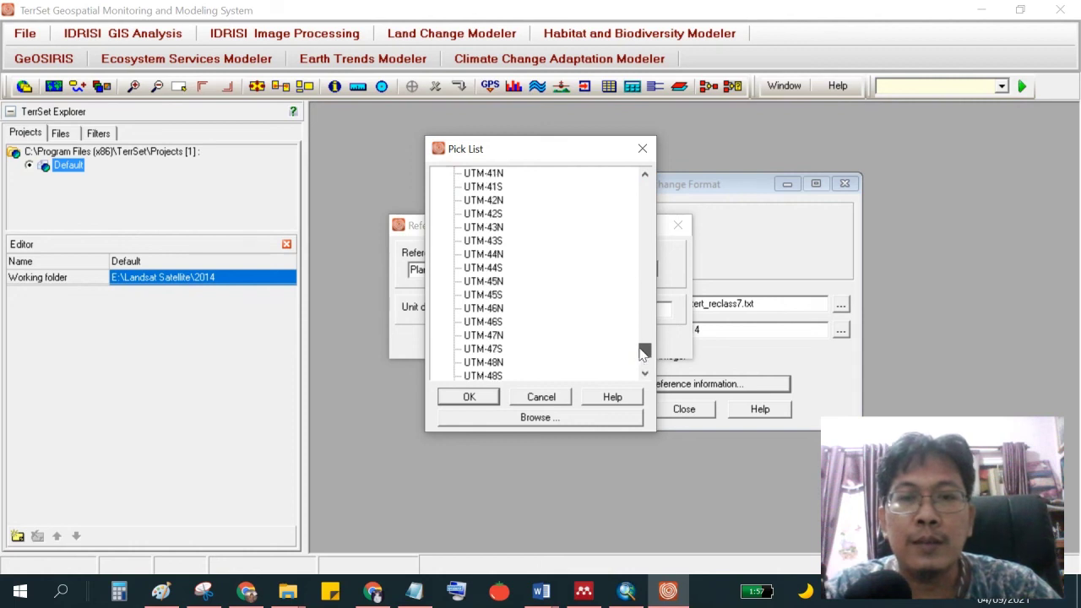
pyautogui.click(485, 363)
pyautogui.click(490, 396)
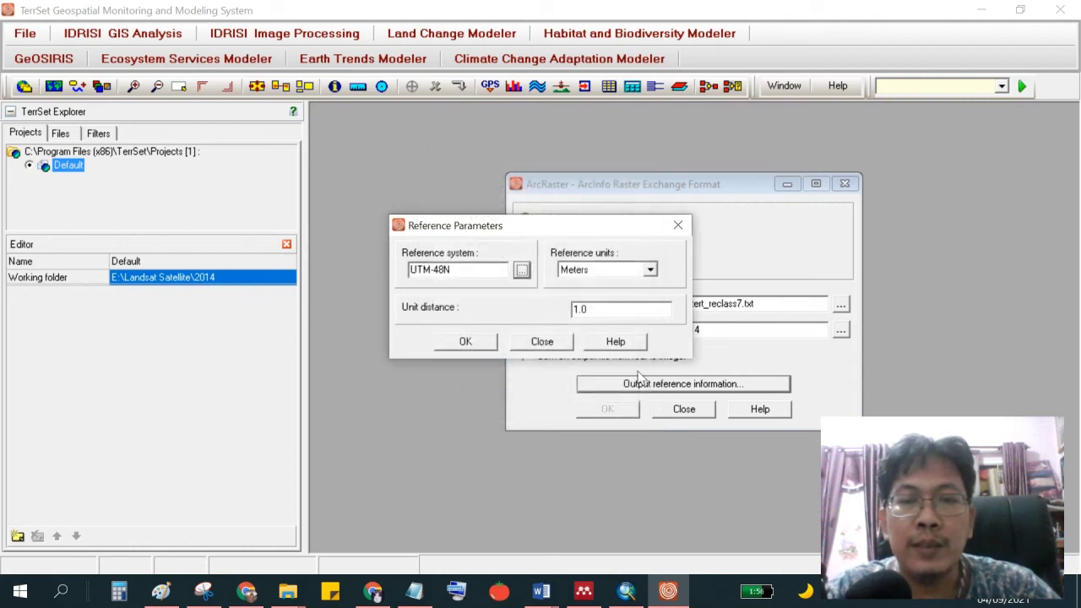
pyautogui.click(465, 343)
pyautogui.click(608, 412)
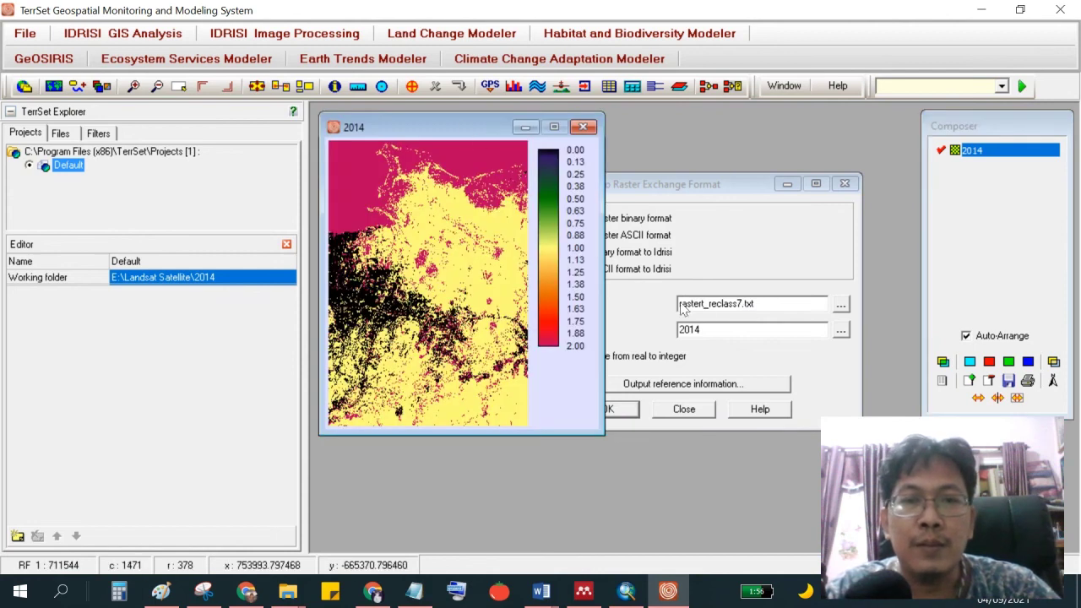
pyautogui.click(684, 410)
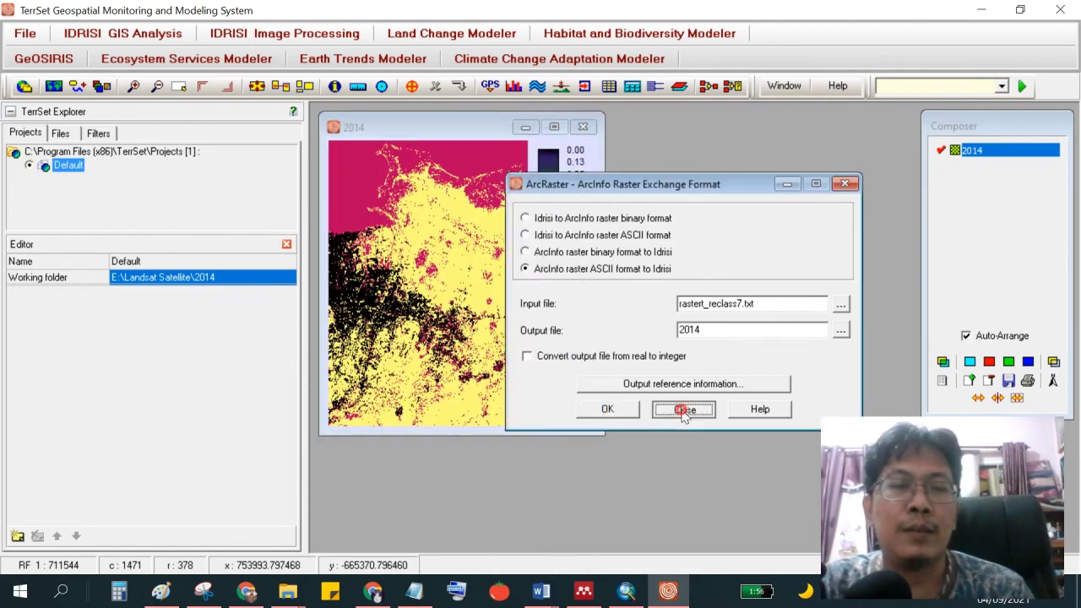
# Display 2014.rst from the project's files to check it against the imported map, then close the duplicate map window.
pyautogui.click(62, 135)
pyautogui.doubleClick(80, 156)
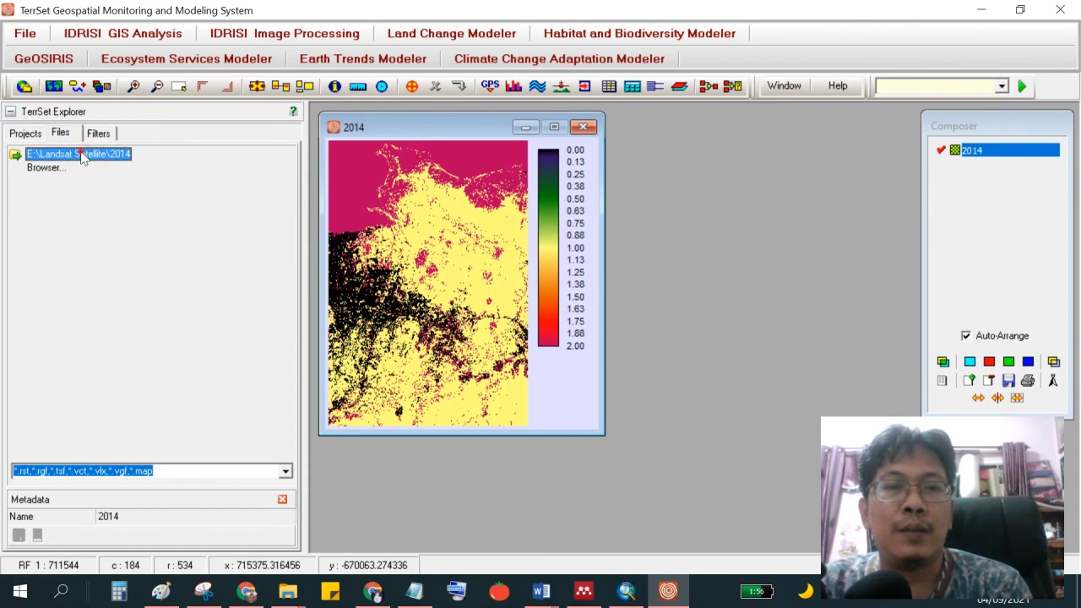
pyautogui.click(70, 168)
pyautogui.doubleClick(71, 168)
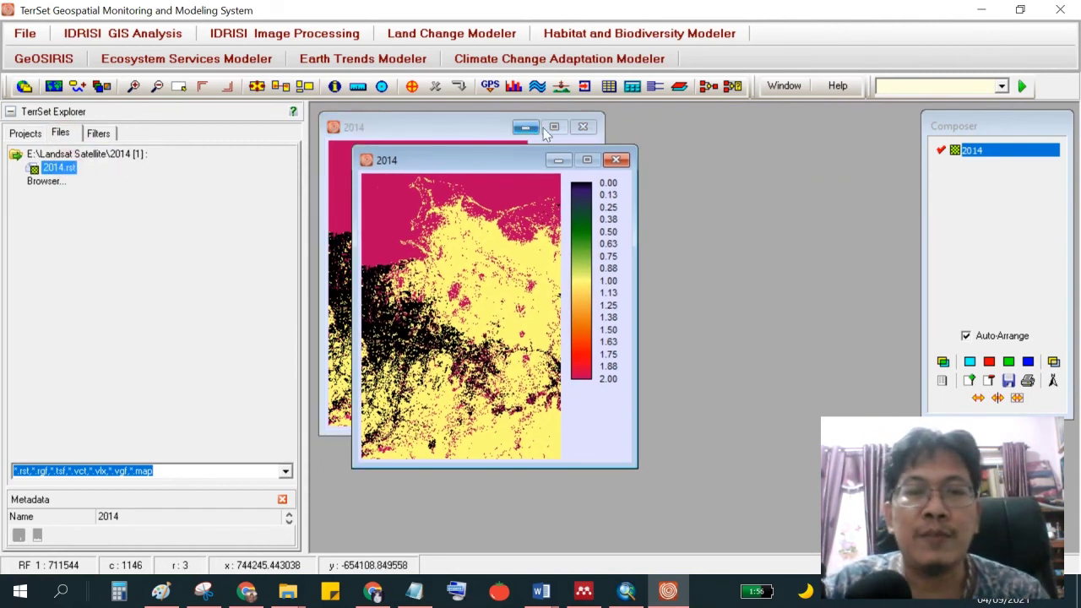
pyautogui.moveTo(507, 169); pyautogui.dragTo(695, 168)
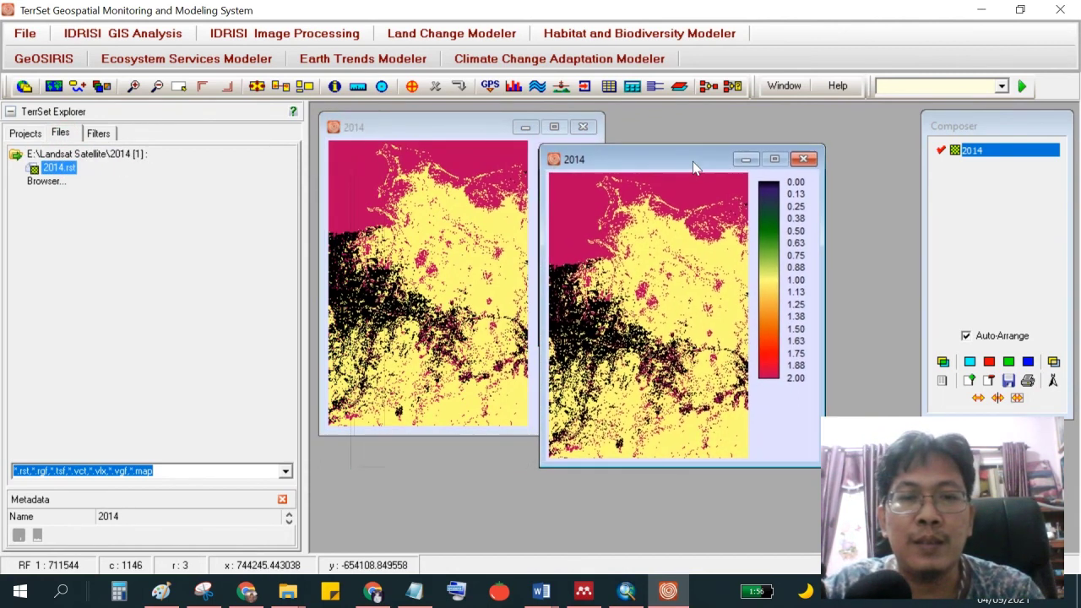
pyautogui.click(803, 158)
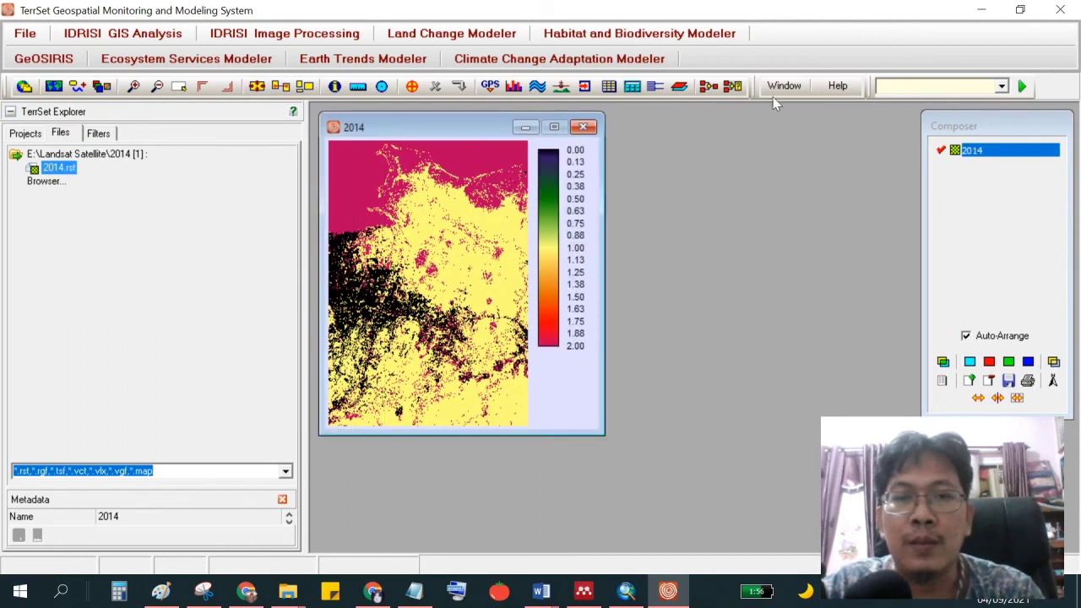
# Start the Reclass module and choose the 2014 raster as its input file.
pyautogui.write('Reclass')
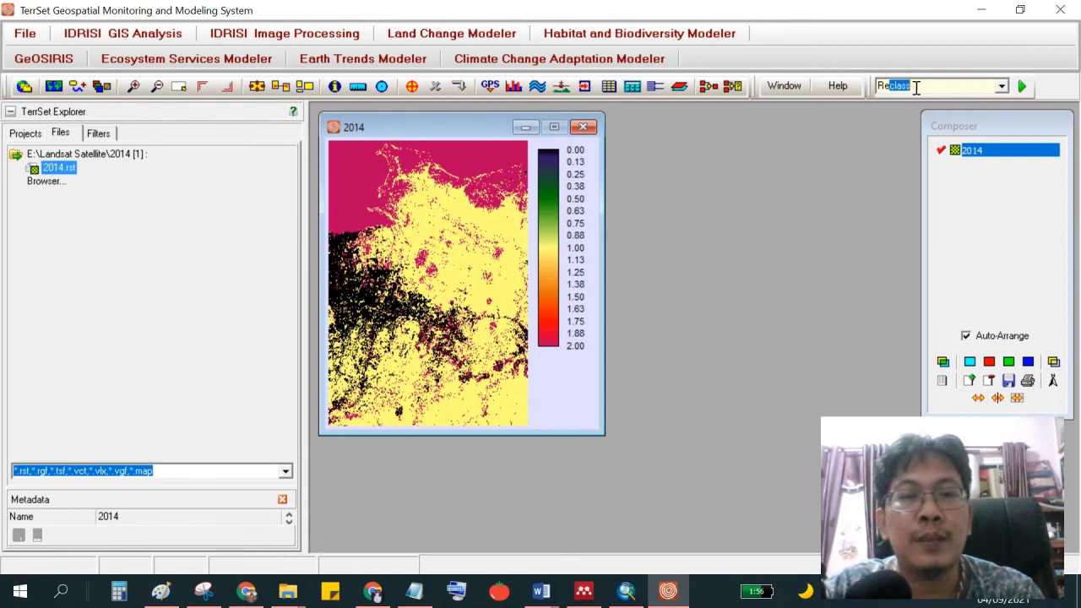
pyautogui.click(1024, 86)
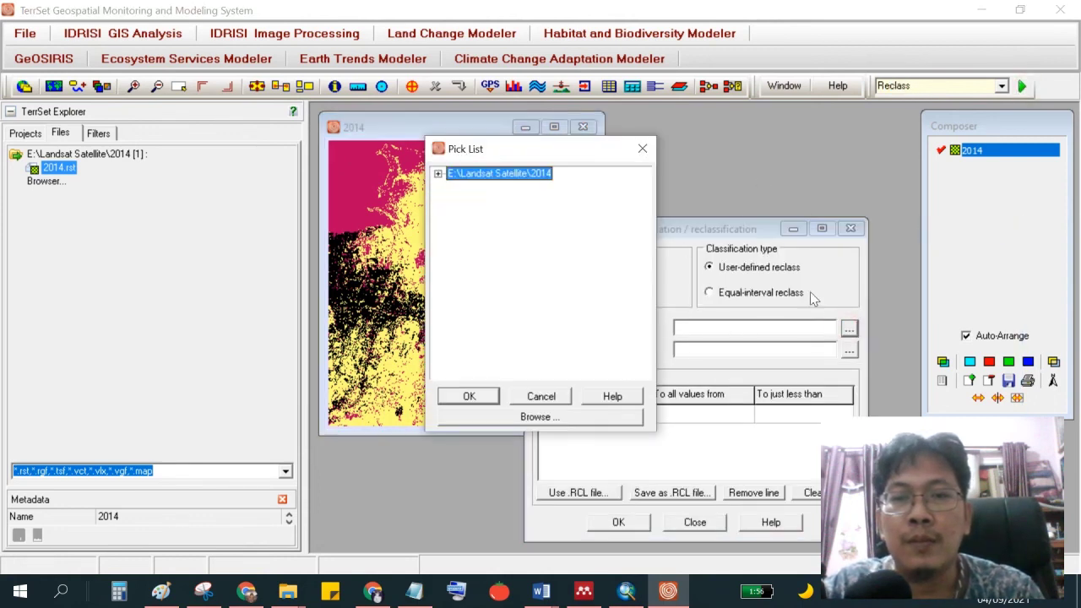
pyautogui.doubleClick(473, 174)
pyautogui.click(474, 187)
pyautogui.doubleClick(475, 188)
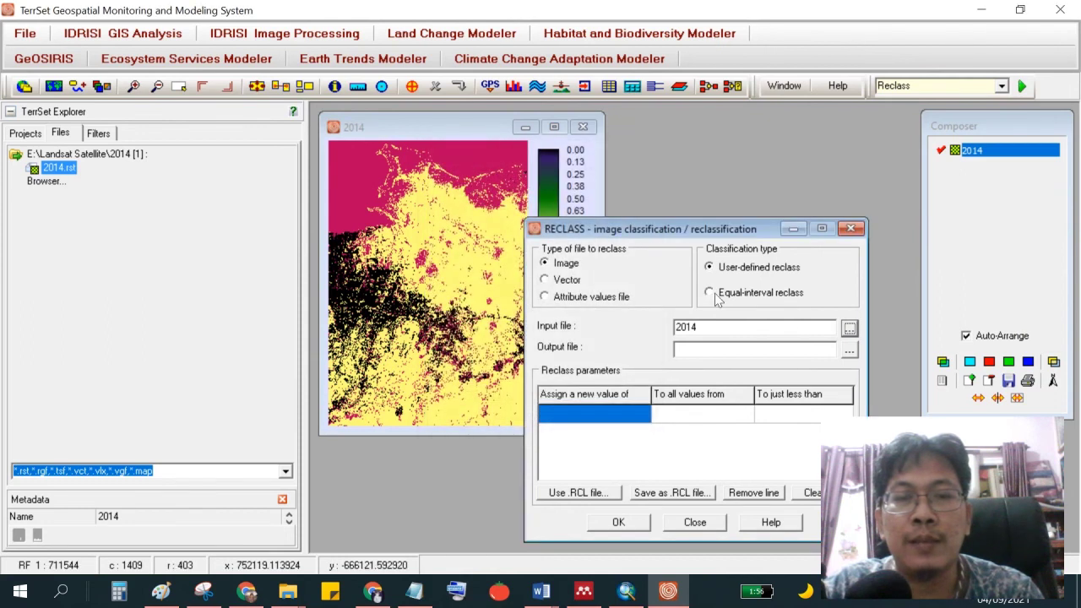
# Switch the classification type to equal-interval reclass and try to run it without an output name or class width.
pyautogui.moveTo(705, 235); pyautogui.dragTo(741, 137)
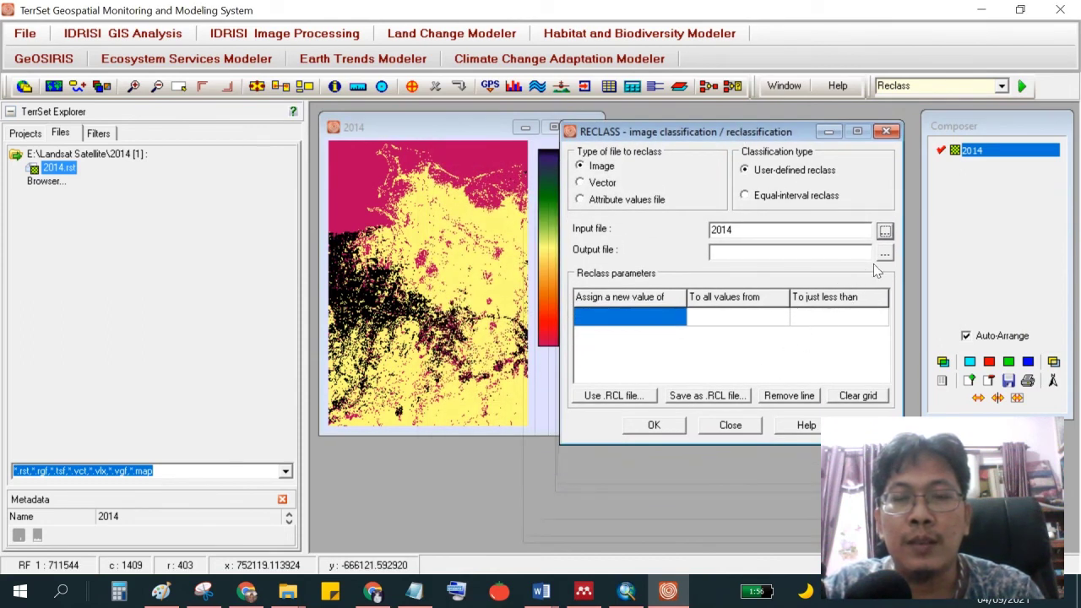
pyautogui.click(756, 200)
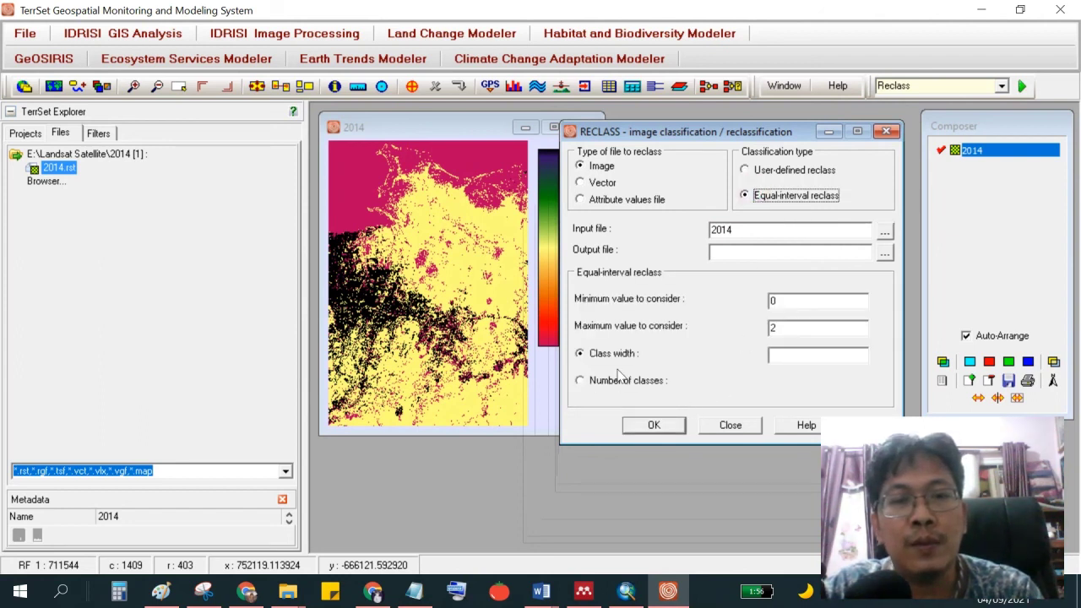
pyautogui.click(654, 425)
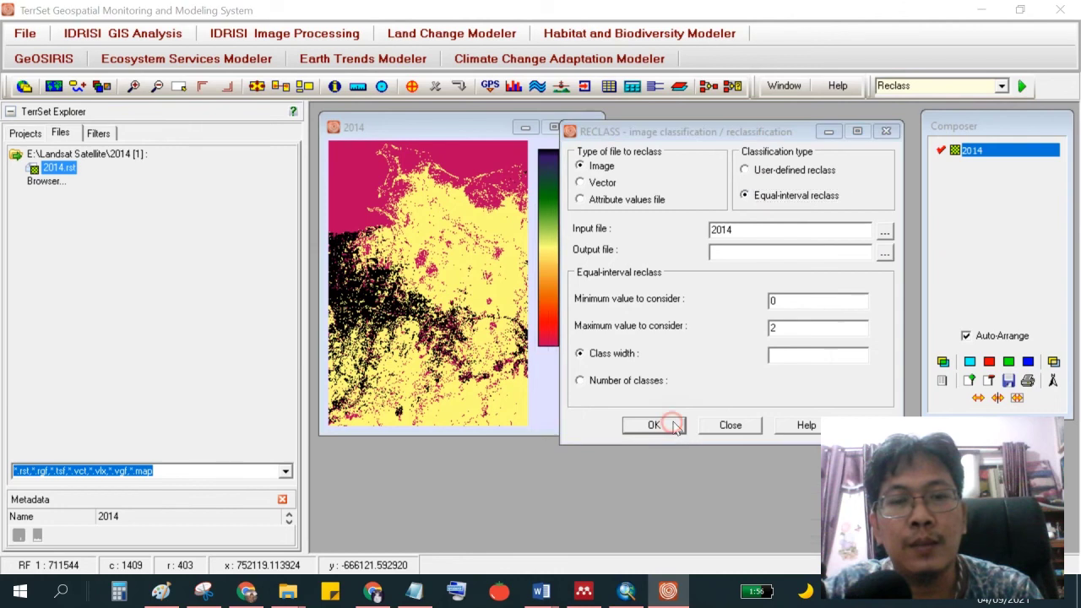
pyautogui.click(603, 343)
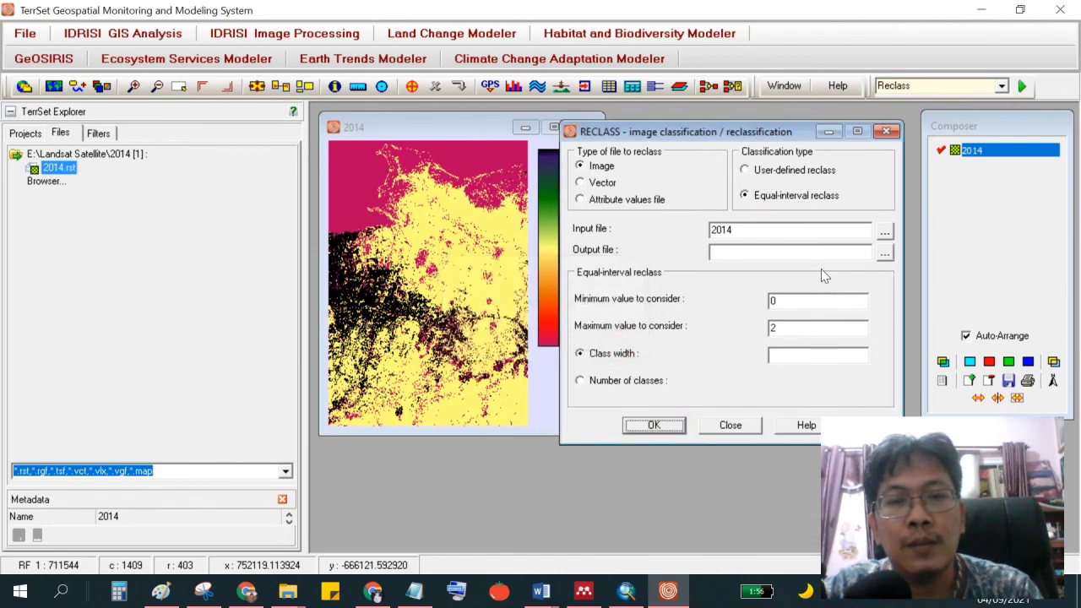
# Define the reclassification by number of classes with a value of 3, and name the output file 2014rec.
pyautogui.click(637, 385)
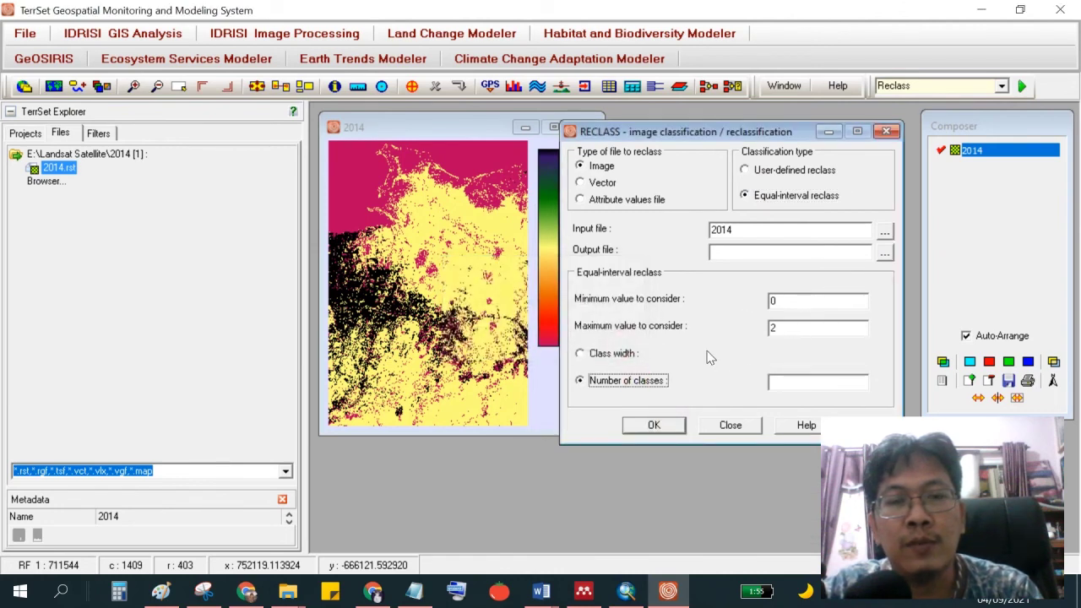
pyautogui.moveTo(707, 133); pyautogui.dragTo(785, 129)
pyautogui.click(867, 378)
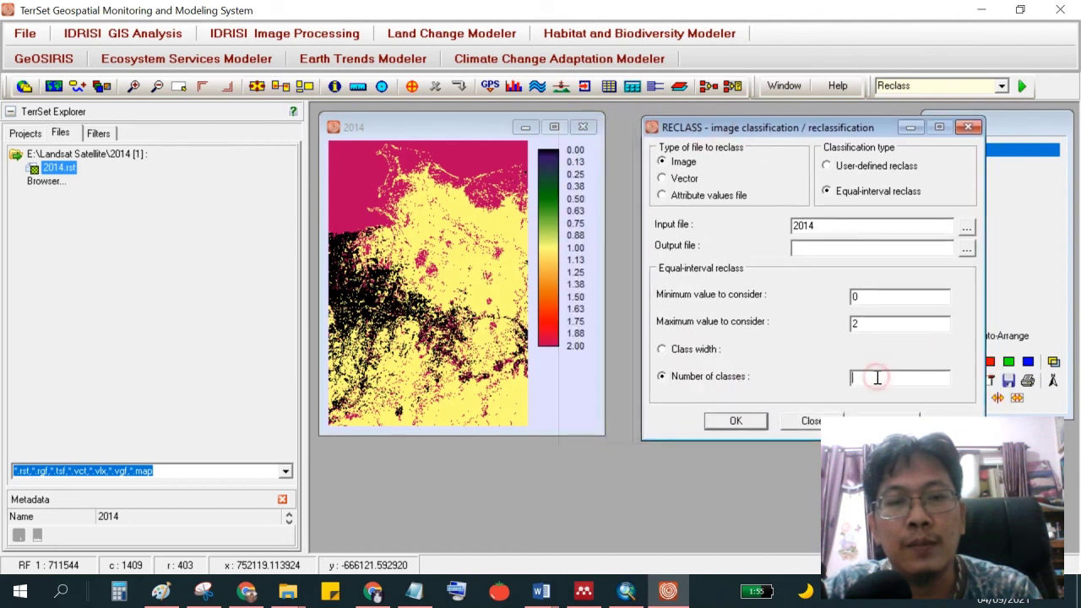
pyautogui.click(755, 423)
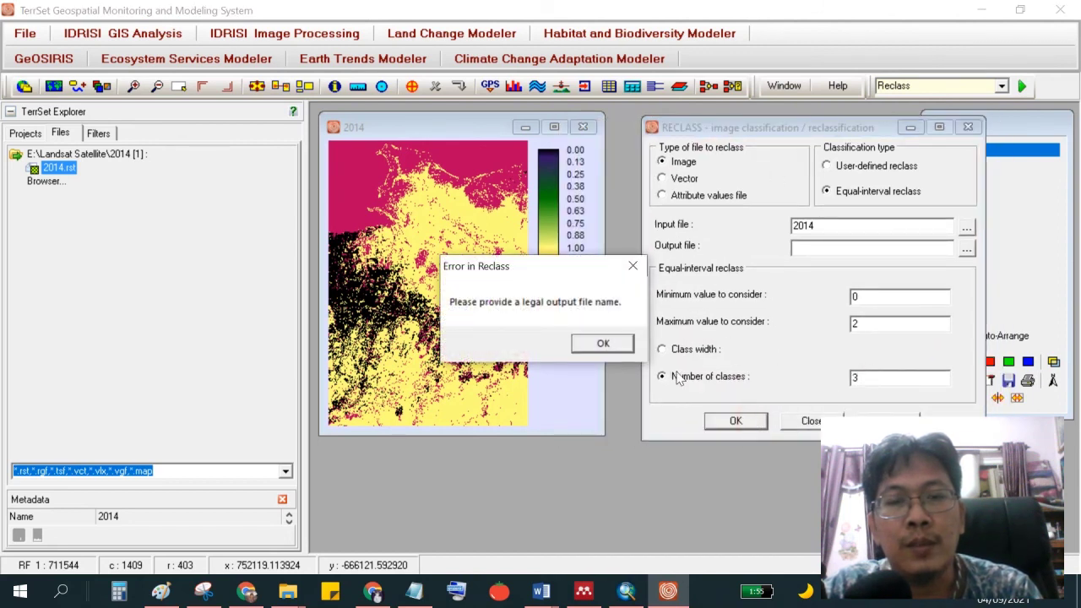
pyautogui.click(602, 343)
pyautogui.click(837, 248)
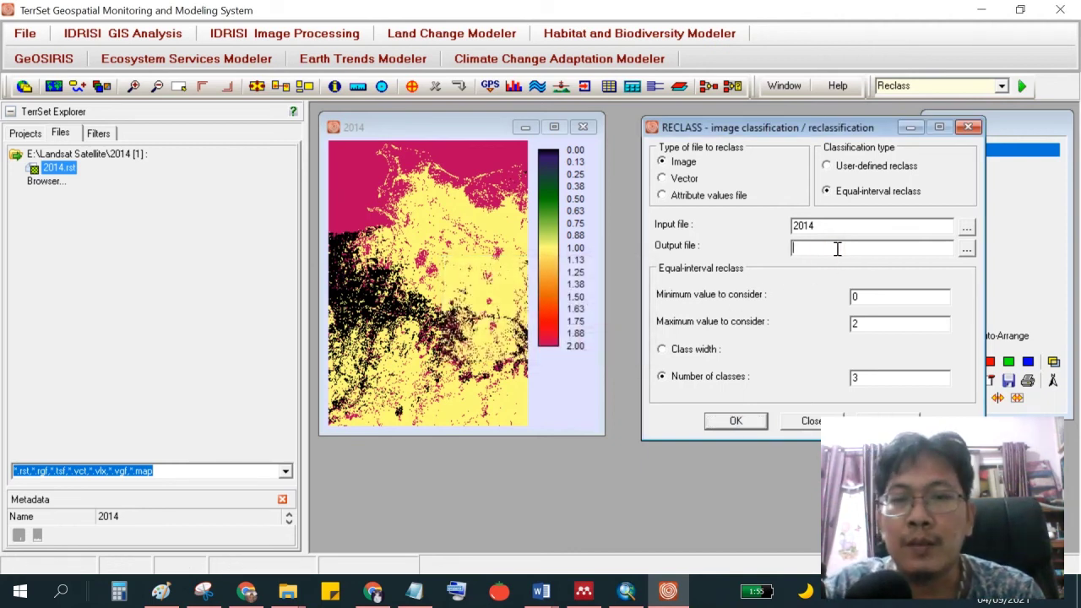
pyautogui.write('2014rec')
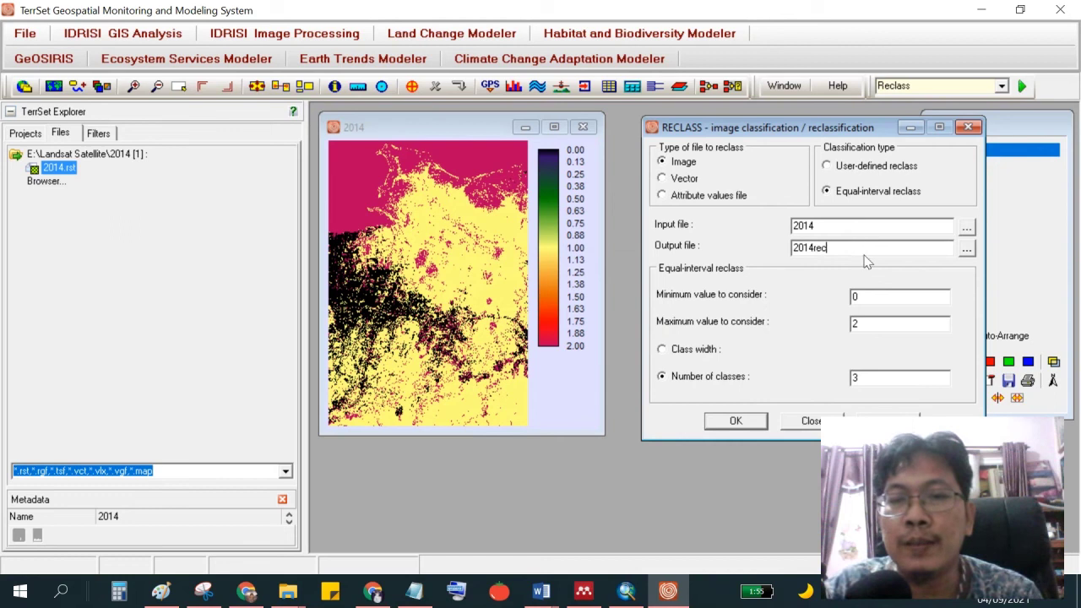
# Run the equal-interval reclassification of 2014 into 2014rec with a class width of 1.
pyautogui.click(687, 353)
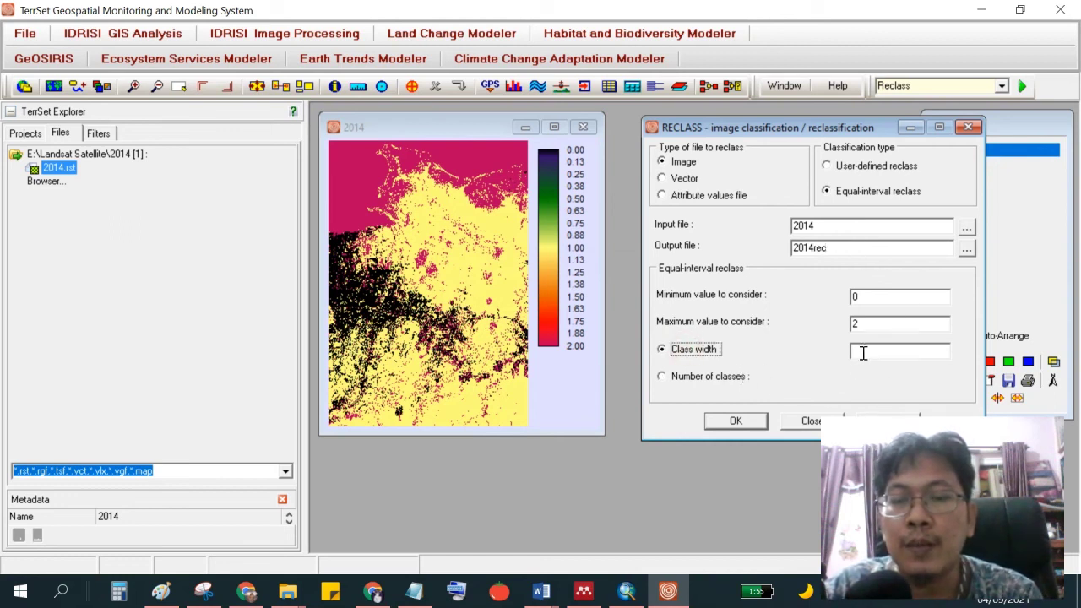
pyautogui.click(747, 419)
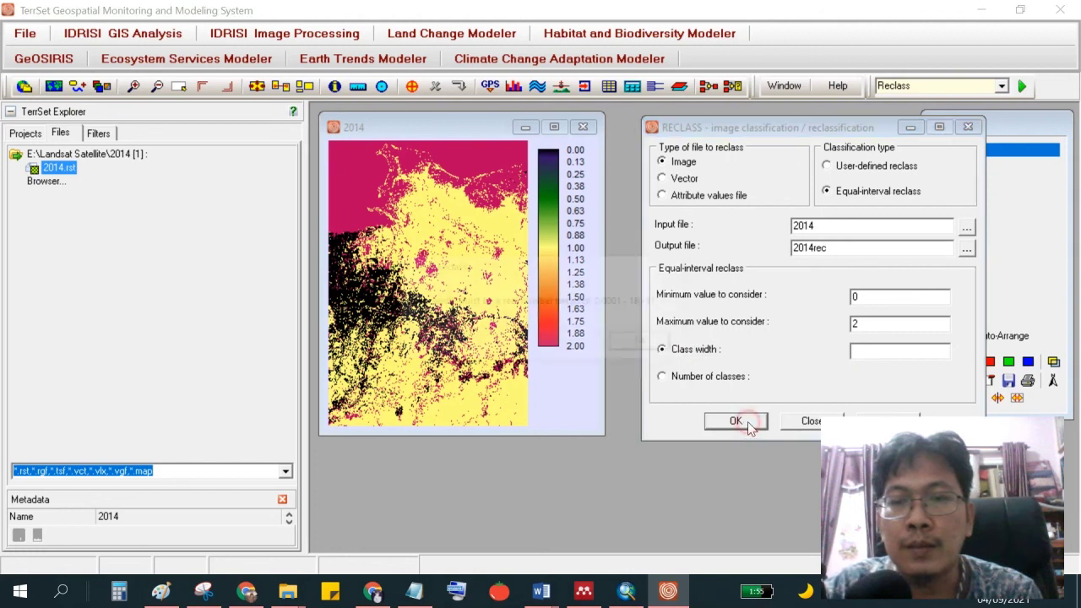
pyautogui.click(645, 345)
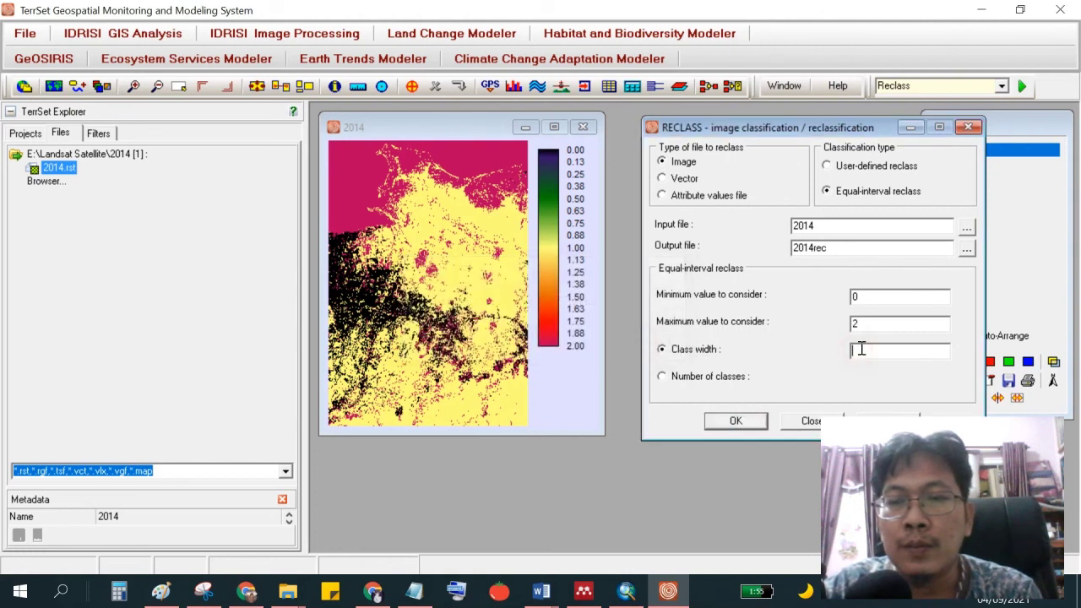
pyautogui.click(752, 421)
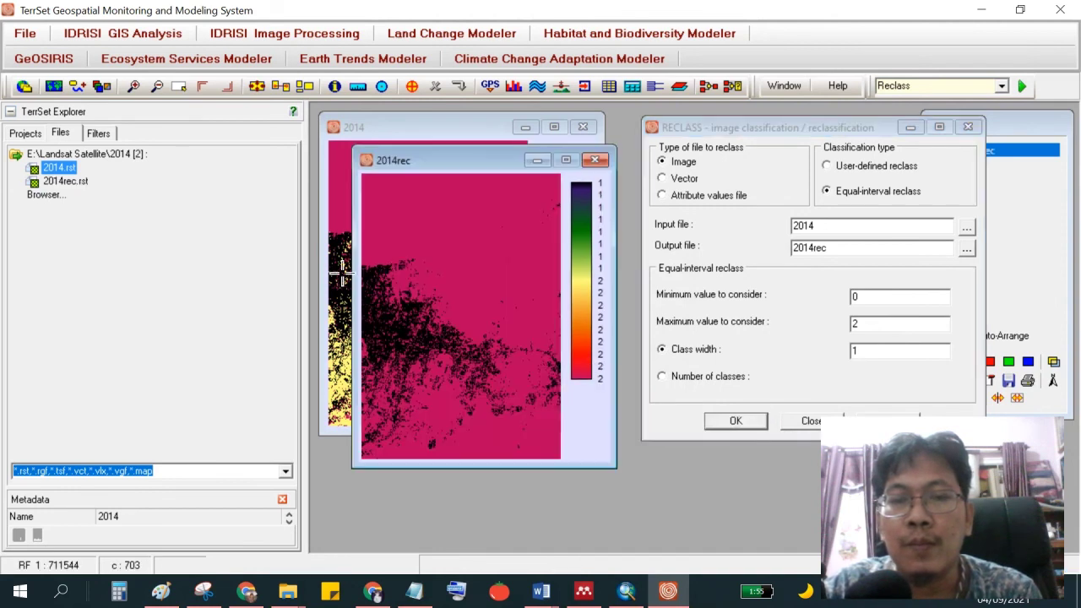
# Redisplay 2014rec.rst from the project's files, compare it side by side with the 2014 map, and close it.
pyautogui.click(595, 160)
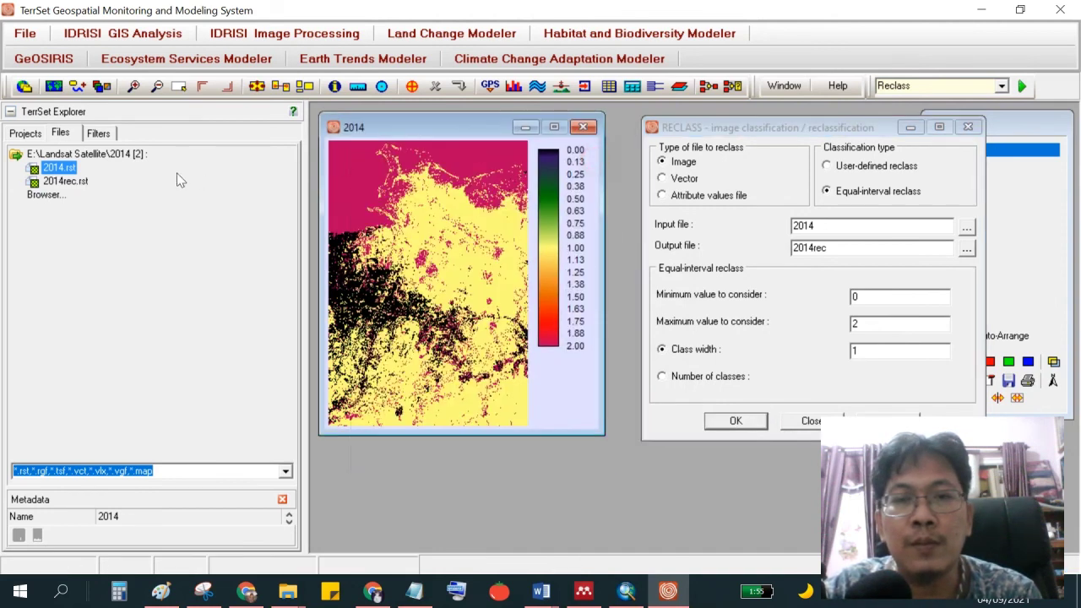
pyautogui.doubleClick(66, 181)
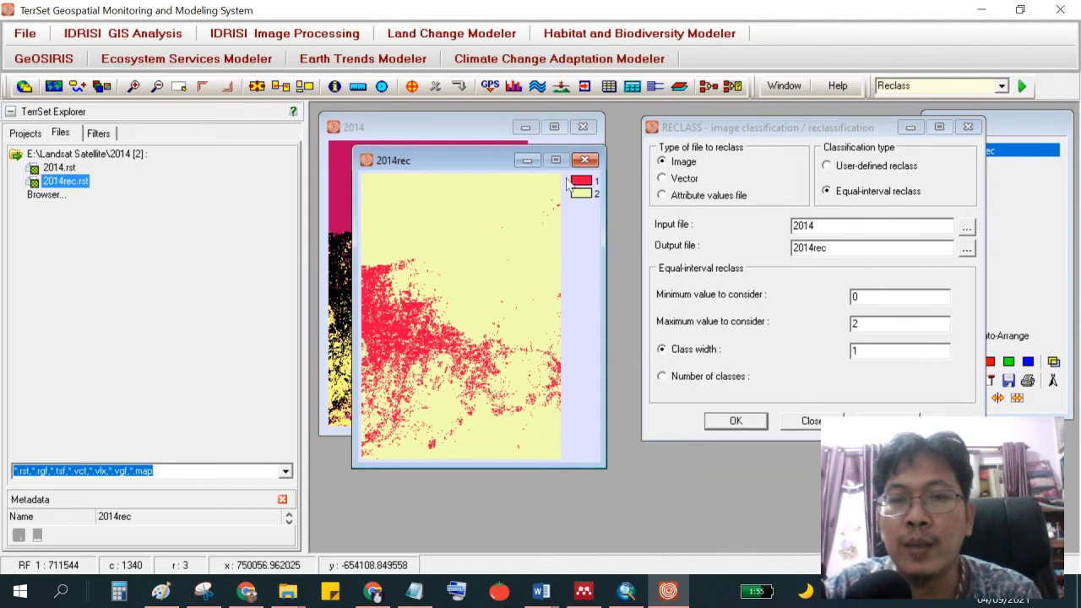
pyautogui.moveTo(491, 167); pyautogui.dragTo(660, 178)
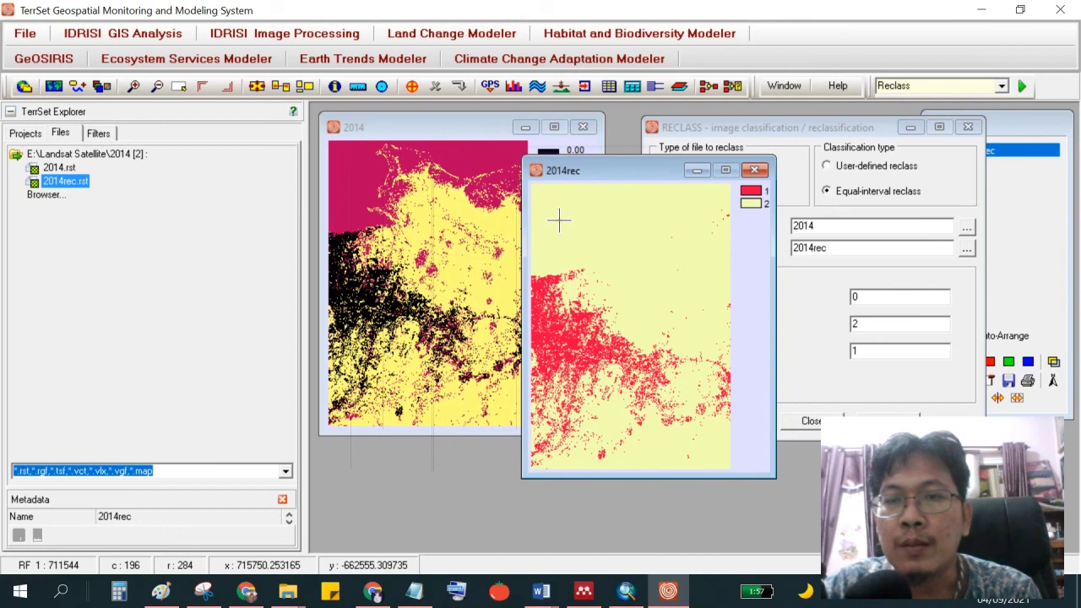
pyautogui.click(754, 170)
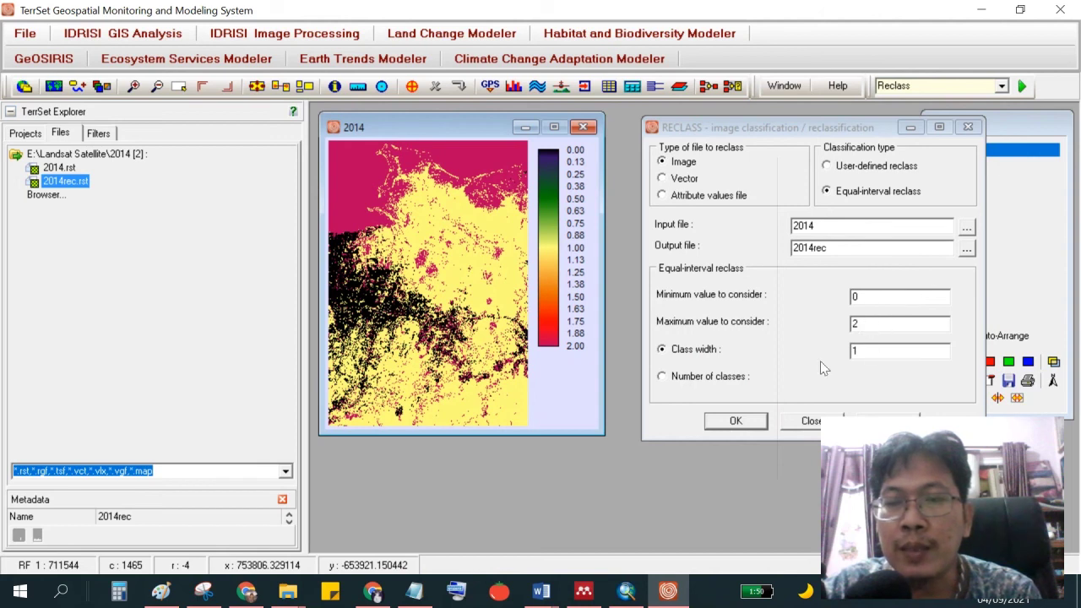
# Rerun the equal-interval reclassification with 3 classes instead of a class width, overwriting 2014rec.
pyautogui.click(748, 378)
pyautogui.click(754, 421)
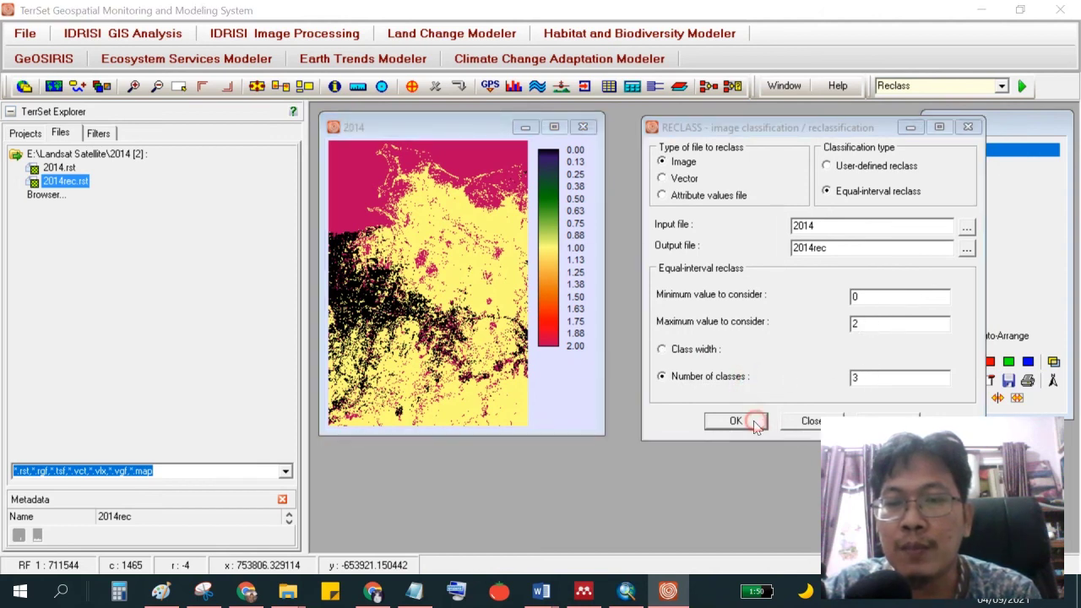
pyautogui.click(511, 347)
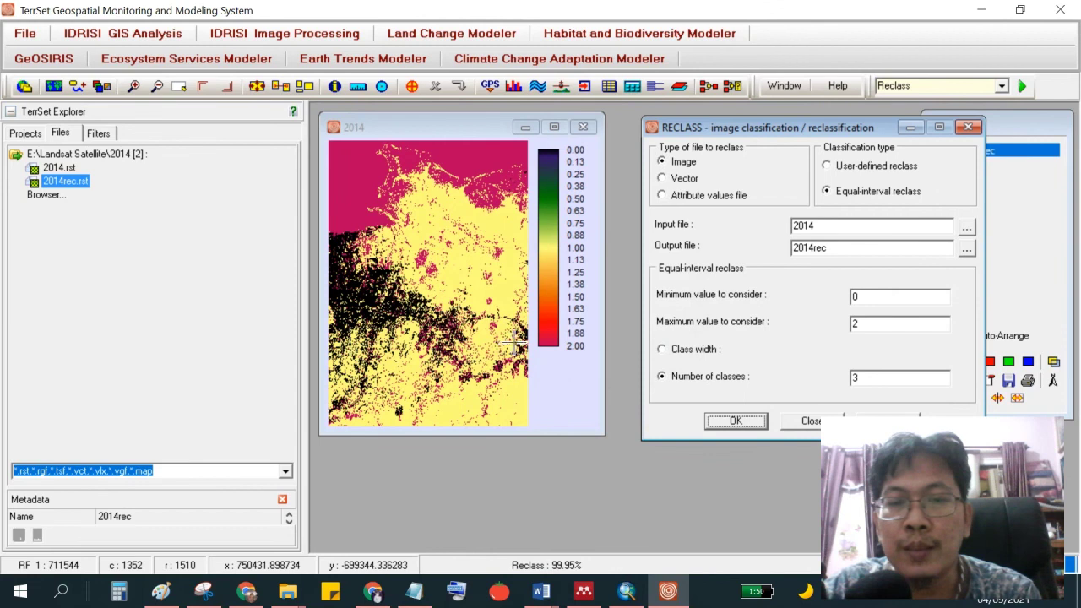
# Close the new output map and redisplay 2014rec.rst from the project's files to check its classes.
pyautogui.click(598, 160)
pyautogui.doubleClick(56, 188)
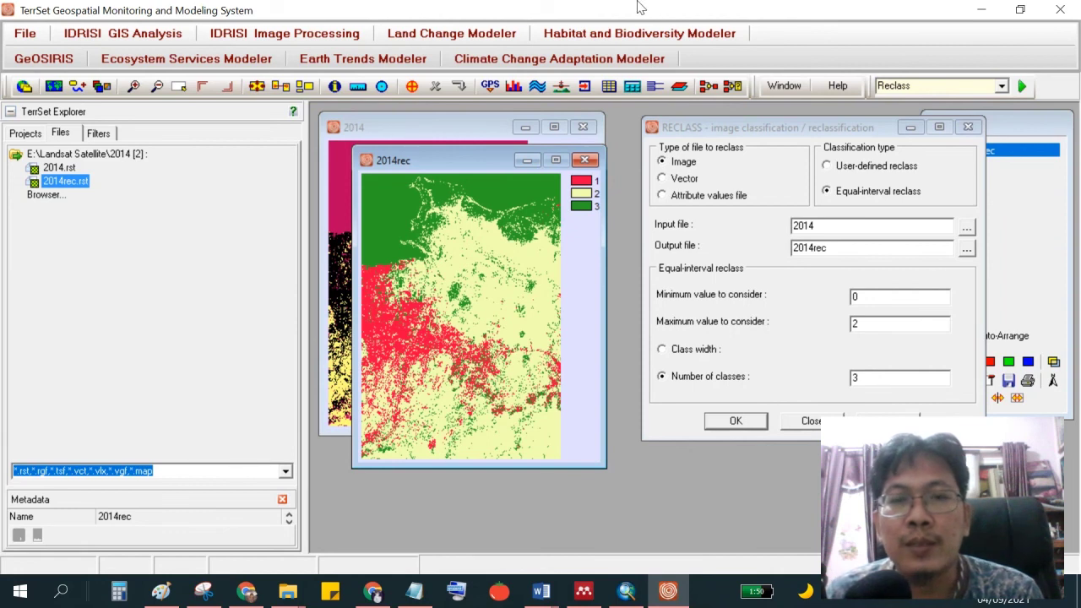
pyautogui.moveTo(639, 7)
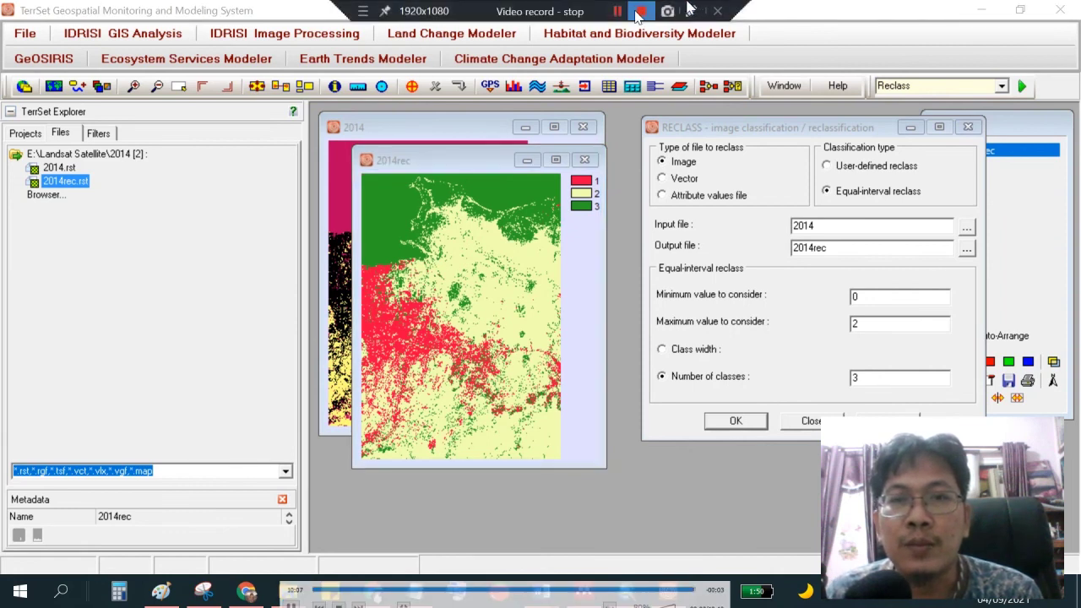